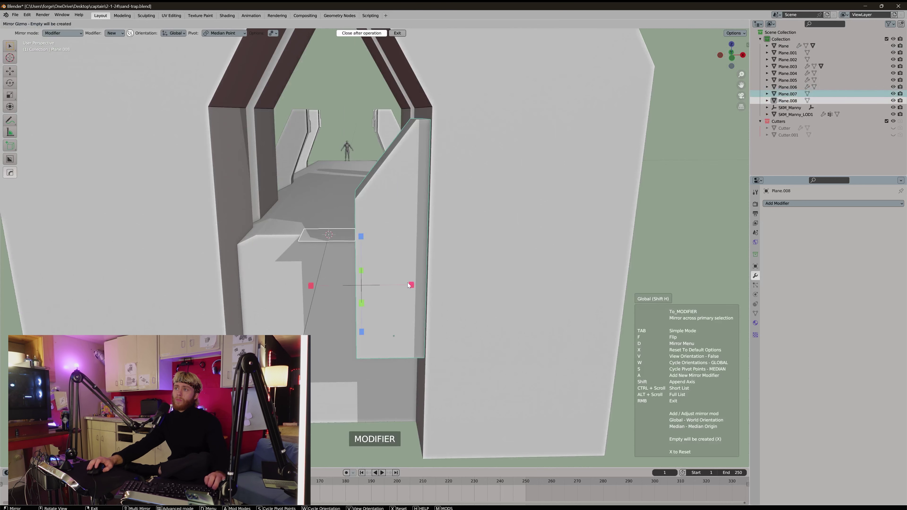
pyautogui.moveTo(410, 285); pyautogui.dragTo(275, 158, button='middle')
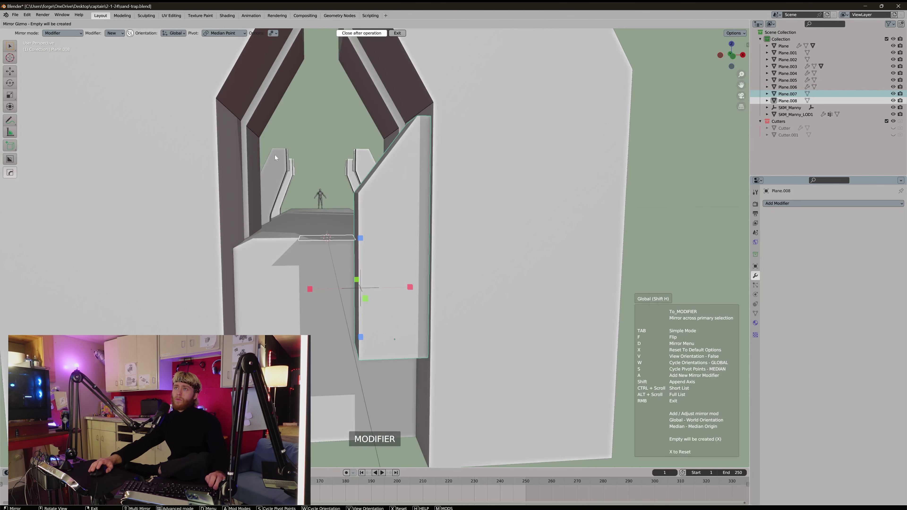
pyautogui.click(175, 34)
pyautogui.click(169, 58)
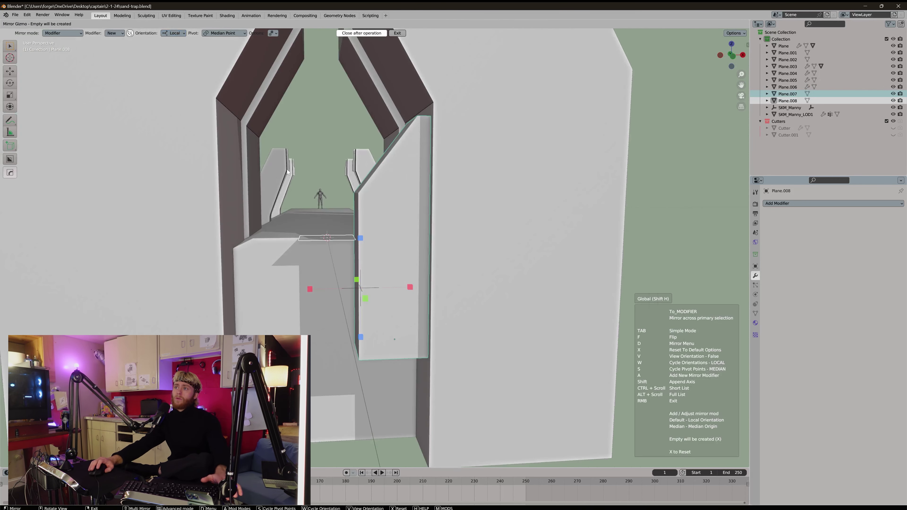
pyautogui.rightClick(352, 246)
pyautogui.hotkey('alt', 'x')
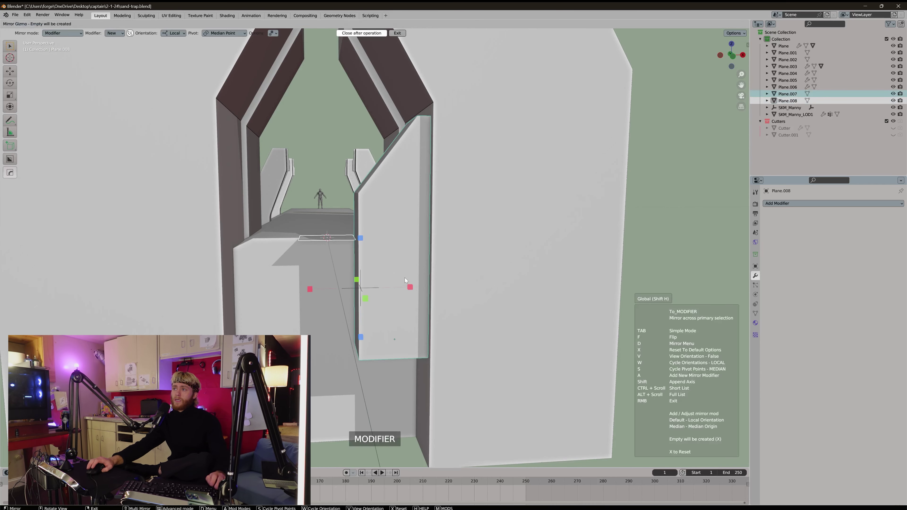
pyautogui.moveTo(405, 278)
pyautogui.mouseDown(button='middle')
pyautogui.moveTo(383, 280)
pyautogui.moveTo(414, 276)
pyautogui.mouseUp(button='middle')
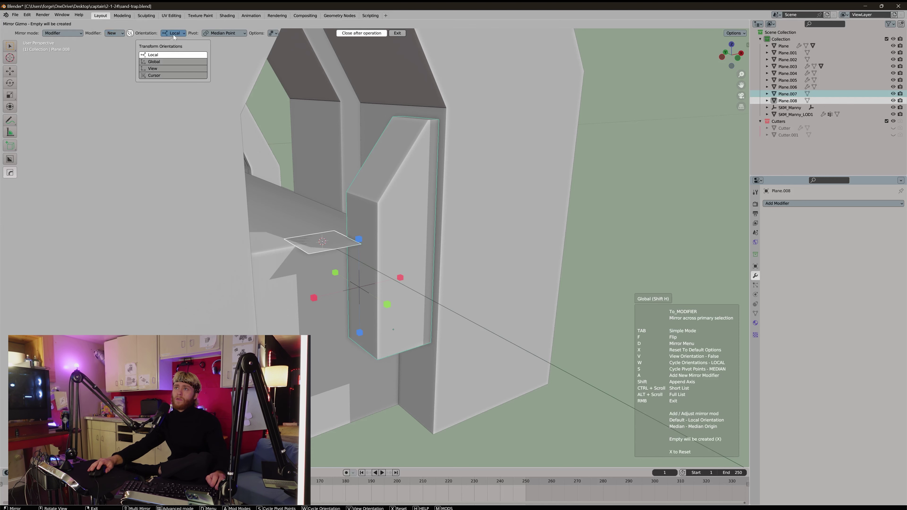
pyautogui.moveTo(371, 238); pyautogui.dragTo(342, 240, button='middle')
pyautogui.rightClick(342, 240)
# - Hide the small flat plane and mirror the angled side block across the main platform along X
pyautogui.click(342, 240)
pyautogui.press('h')
pyautogui.click(398, 235)
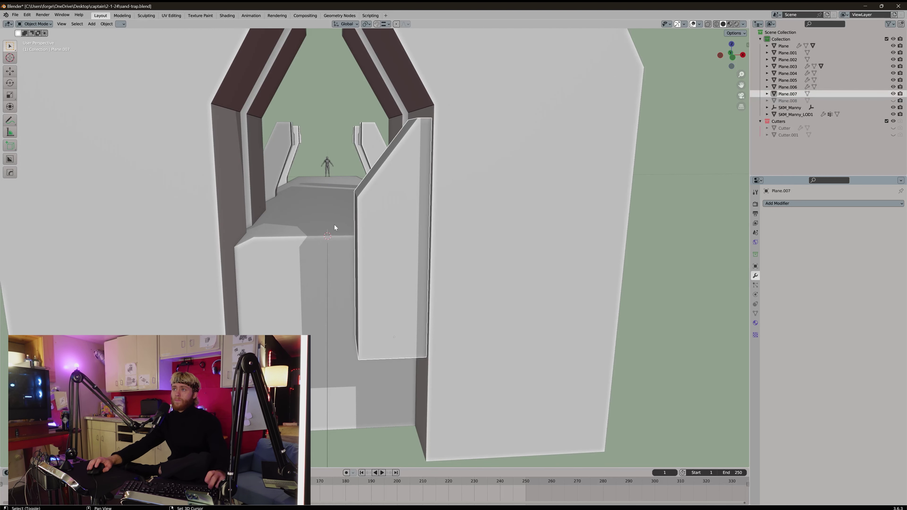
pyautogui.keyDown('shift'); pyautogui.click(334, 225); pyautogui.keyUp('shift')
pyautogui.hotkey('alt', 'x')
pyautogui.click(383, 253)
# - Save the file and add a plane at the 3D cursor between the two side blocks
pyautogui.scroll(-2, 551, 272)
pyautogui.hotkey('ctrl', 's')
pyautogui.hotkey('alt', 'Tab')
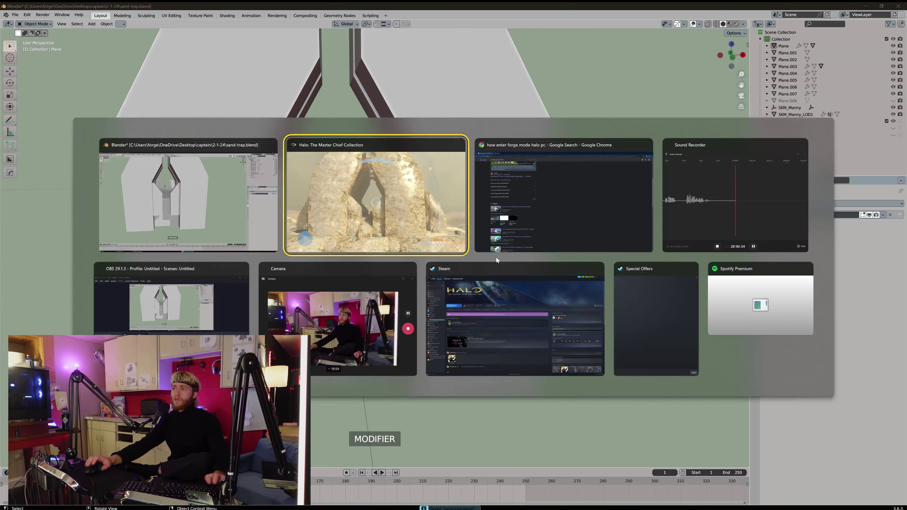
pyautogui.hotkey('alt', 'Tab')
pyautogui.scroll(3, 409, 273)
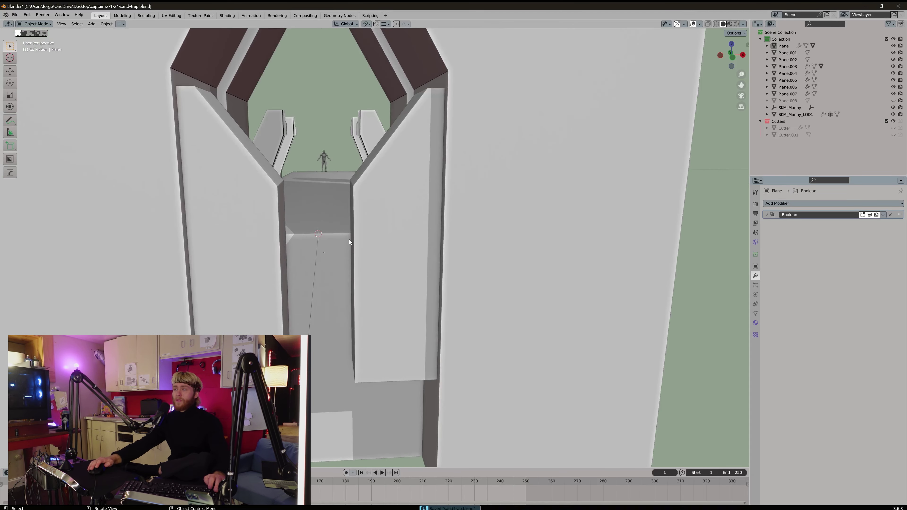
pyautogui.hotkey('shift', 'a')
pyautogui.moveTo(353, 247); pyautogui.dragTo(414, 293, button='middle')
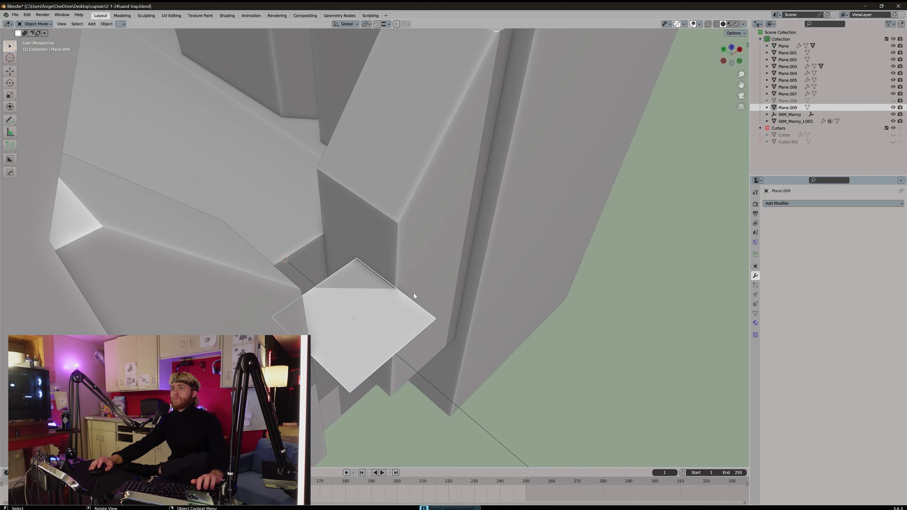
pyautogui.click(308, 241)
# - Switch to Halo: The Master Chief Collection to examine the stone blocks inside the gate, and return to Blender
pyautogui.hotkey('alt', 'Tab')
pyautogui.press('w')
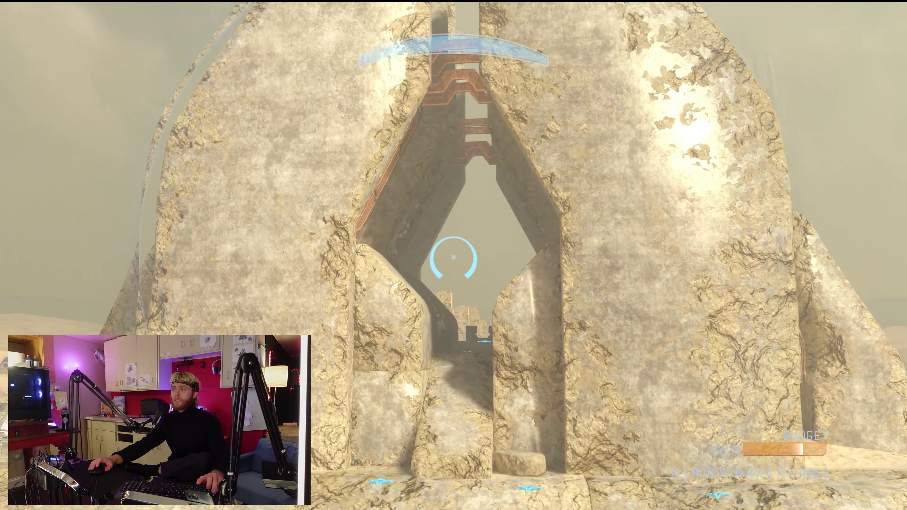
pyautogui.press('w')
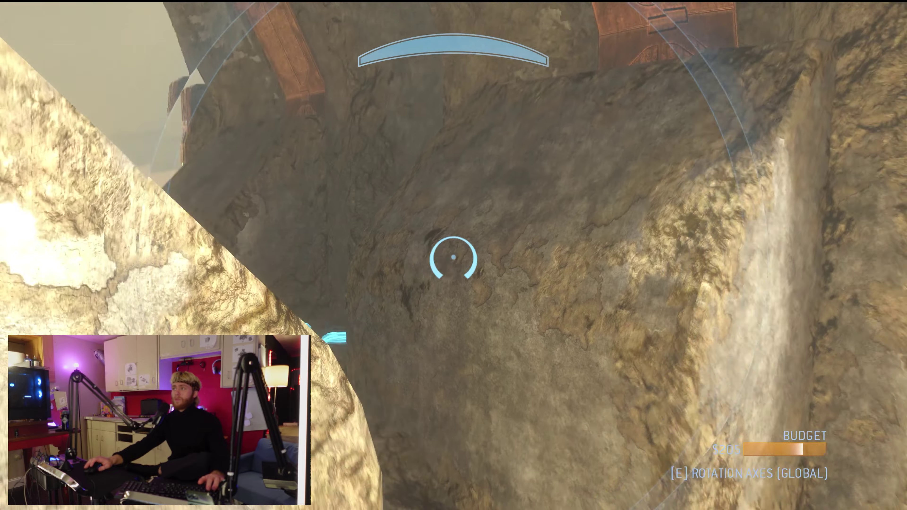
pyautogui.hotkey('alt', 'Tab')
# - Run Clean Mesh on the full geometry of the mirrored side block
pyautogui.click(388, 221)
pyautogui.press('KP_Decimal')
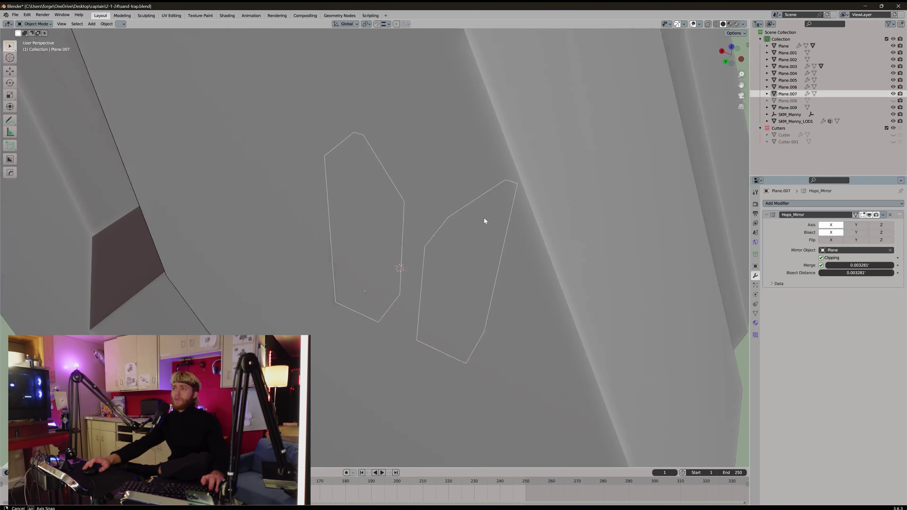
pyautogui.press('Tab')
pyautogui.moveTo(484, 221); pyautogui.dragTo(365, 237, button='middle')
pyautogui.press('3')
pyautogui.hotkey('alt', 'z')
pyautogui.press('l')
pyautogui.press('q')
pyautogui.press('q')
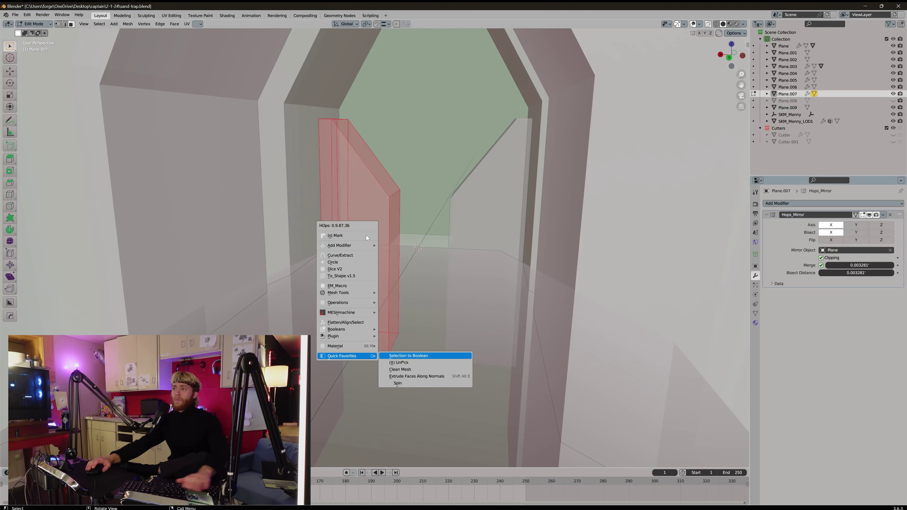
pyautogui.press('c')
pyautogui.press('Return')
pyautogui.hotkey('alt', 'z')
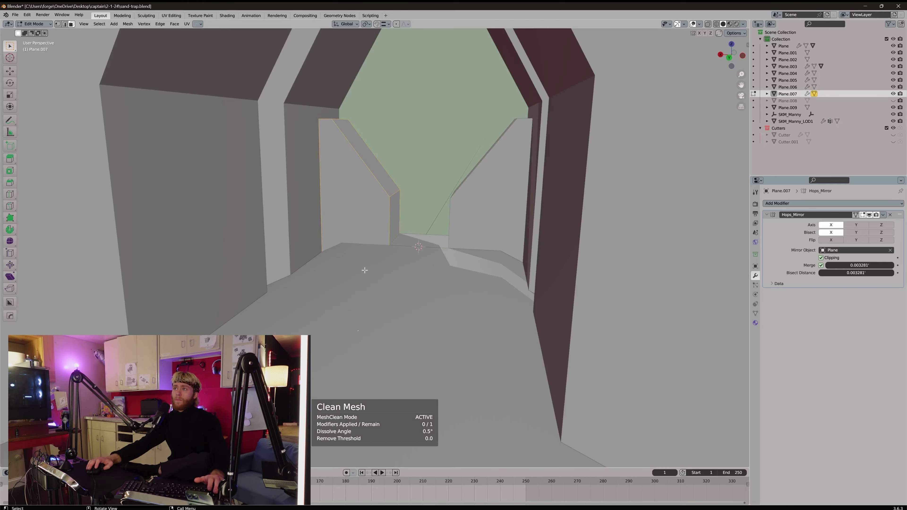
# - Check the Halo reference and move the side block's end face about 2.17 ft along global Y
pyautogui.press('g')
pyautogui.press('y')
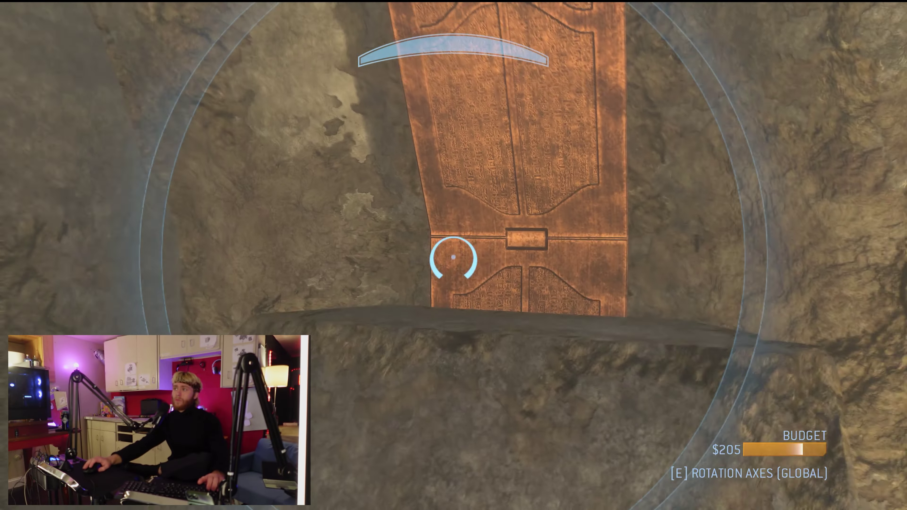
pyautogui.hotkey('alt', 'Tab')
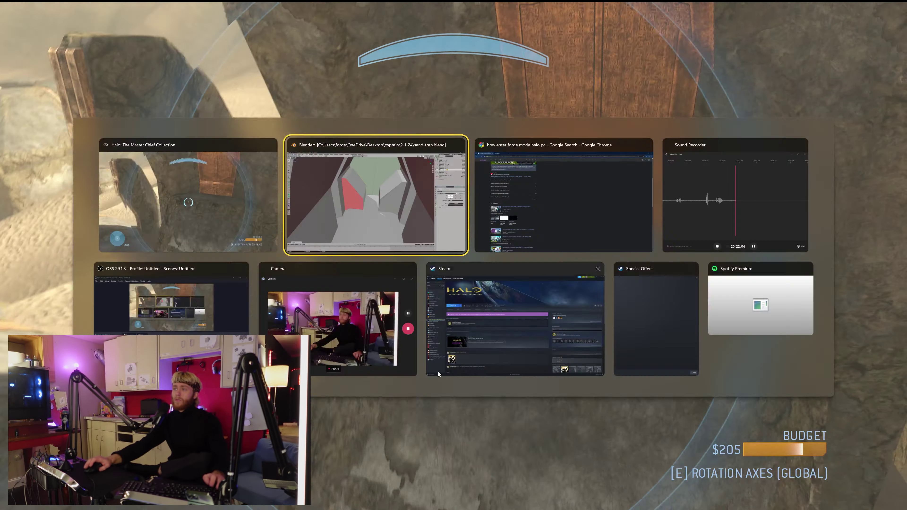
pyautogui.moveTo(396, 357); pyautogui.dragTo(450, 205, button='middle')
pyautogui.press('Tab')
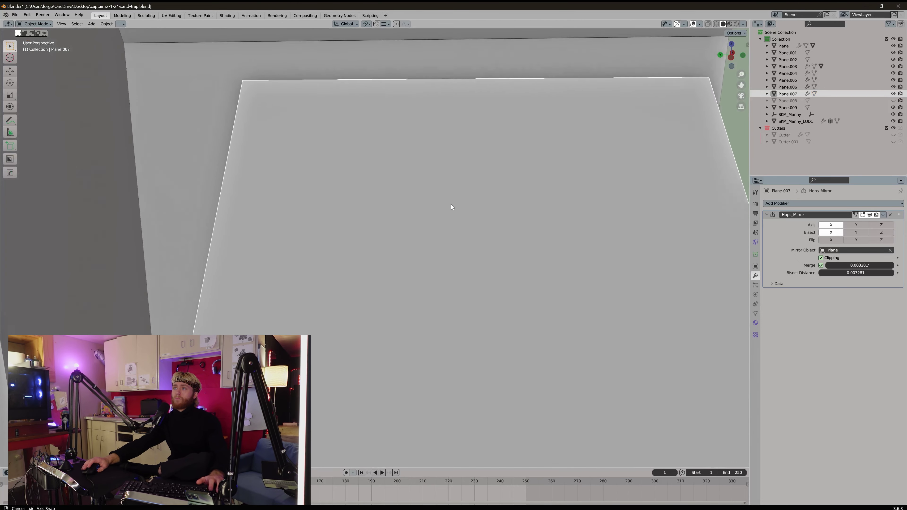
pyautogui.press('Tab')
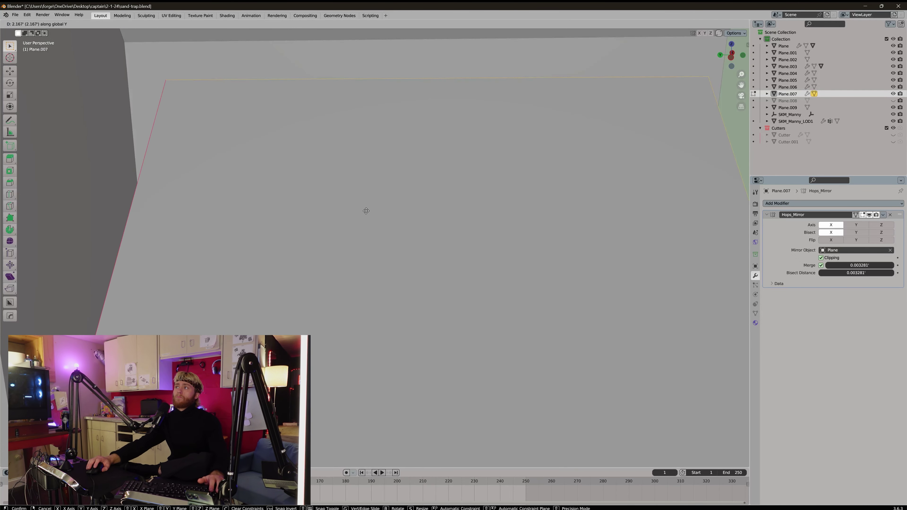
pyautogui.click(366, 211)
pyautogui.press('Tab')
pyautogui.scroll(-4, 421, 226)
# - Duplicate the mirrored side blocks and place the copy along Y inside the gate
pyautogui.moveTo(421, 226); pyautogui.dragTo(496, 221, button='middle')
pyautogui.press('g')
pyautogui.click(384, 250)
pyautogui.scroll(-5, 379, 259)
pyautogui.hotkey('shift', 'd')
pyautogui.press('y')
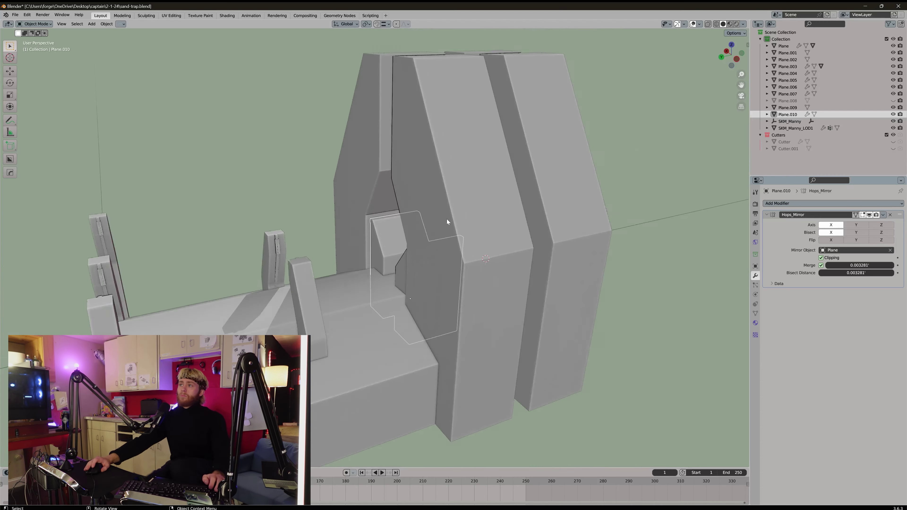
# - Delete the outer mirrored pair of gate slabs
pyautogui.moveTo(447, 219); pyautogui.dragTo(408, 219, button='middle')
pyautogui.click(429, 214)
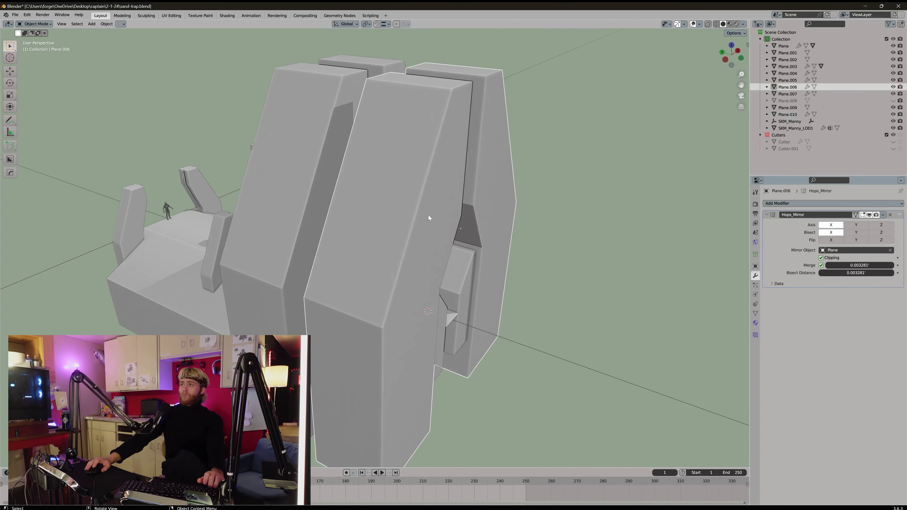
pyautogui.press('x')
pyautogui.click(429, 215)
# - Cut edge loops near the front and back edges of the remaining gate slab and select its inner strip
pyautogui.click(399, 199)
pyautogui.press('Tab')
pyautogui.scroll(2, 371, 100)
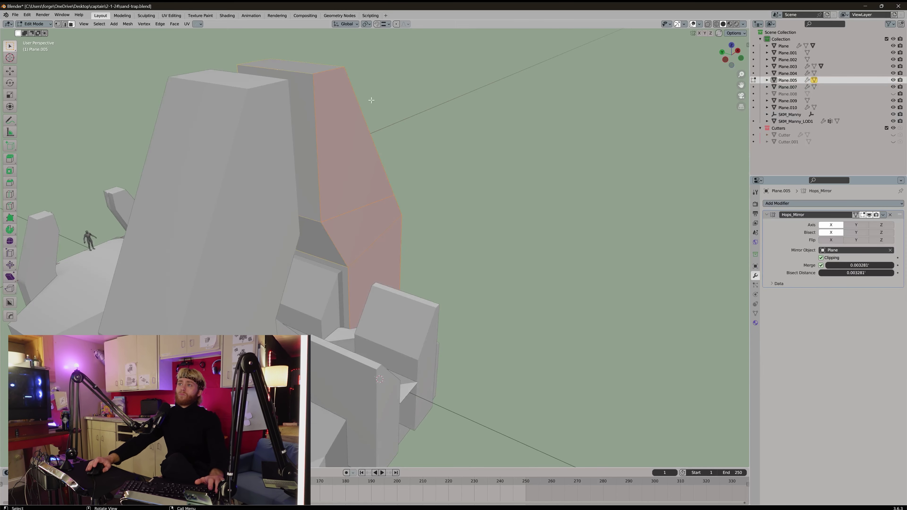
pyautogui.click(299, 74)
pyautogui.rightClick(299, 75)
pyautogui.scroll(4, 377, 155)
pyautogui.scroll(-3, 376, 155)
pyautogui.keyDown('shift'); pyautogui.moveTo(376, 155); pyautogui.dragTo(396, 197, button='middle'); pyautogui.keyUp('shift')
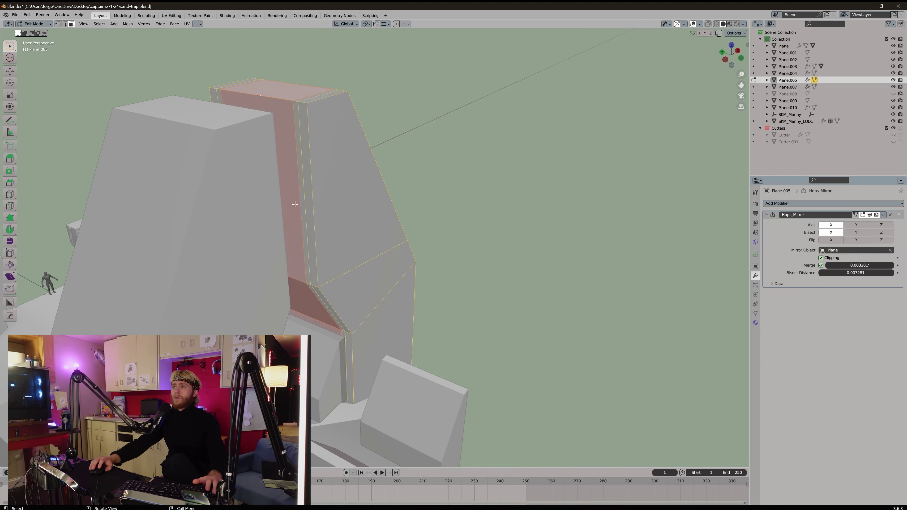
# - Isolate the gate slab and shape the strip along its inner face into a recessed channel
pyautogui.press('/')
pyautogui.keyDown('ctrl'); pyautogui.click(403, 290); pyautogui.keyUp('ctrl')
pyautogui.moveTo(403, 290); pyautogui.dragTo(456, 229, button='middle')
pyautogui.scroll(3, 414, 260)
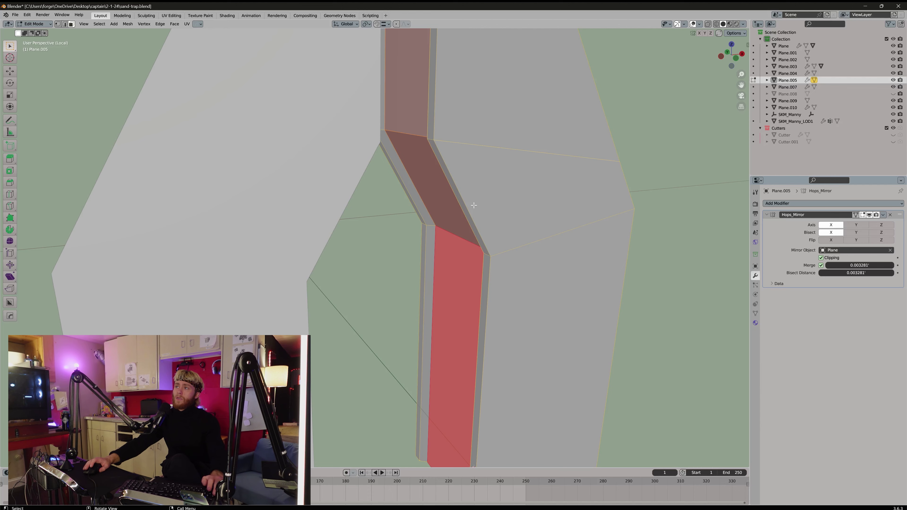
pyautogui.moveTo(455, 254); pyautogui.dragTo(534, 185, button='middle')
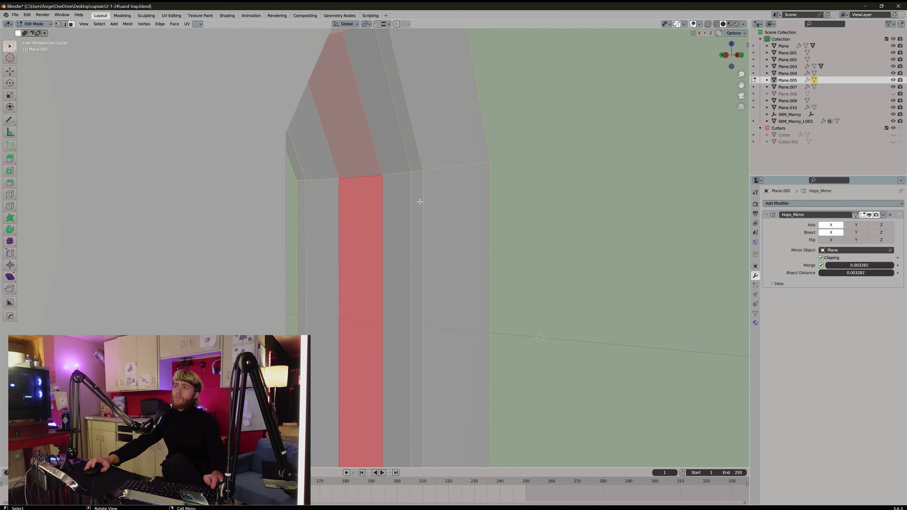
pyautogui.press('Tab')
pyautogui.moveTo(419, 201); pyautogui.dragTo(412, 220, button='middle')
# - Sharpen the gate slab and add a Bevel modifier at 30°
pyautogui.press('q')
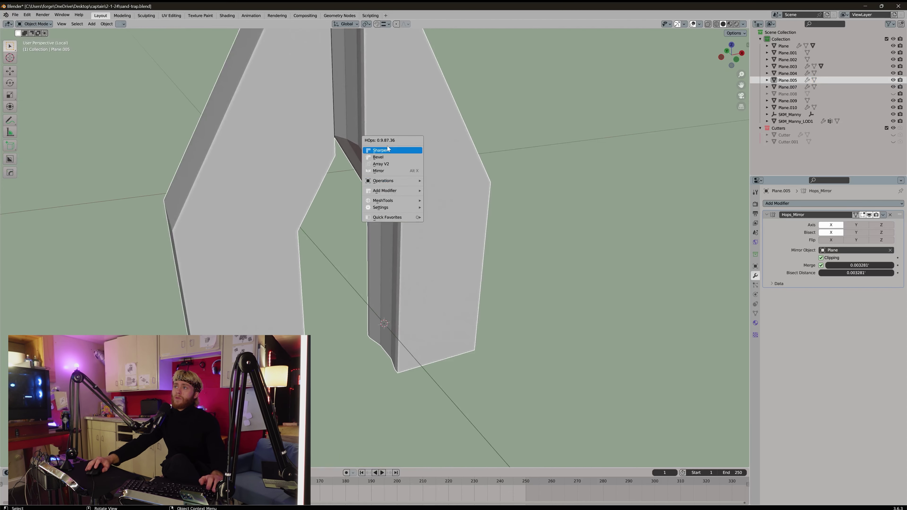
pyautogui.click(387, 149)
pyautogui.press('q')
pyautogui.click(392, 160)
pyautogui.click(391, 162)
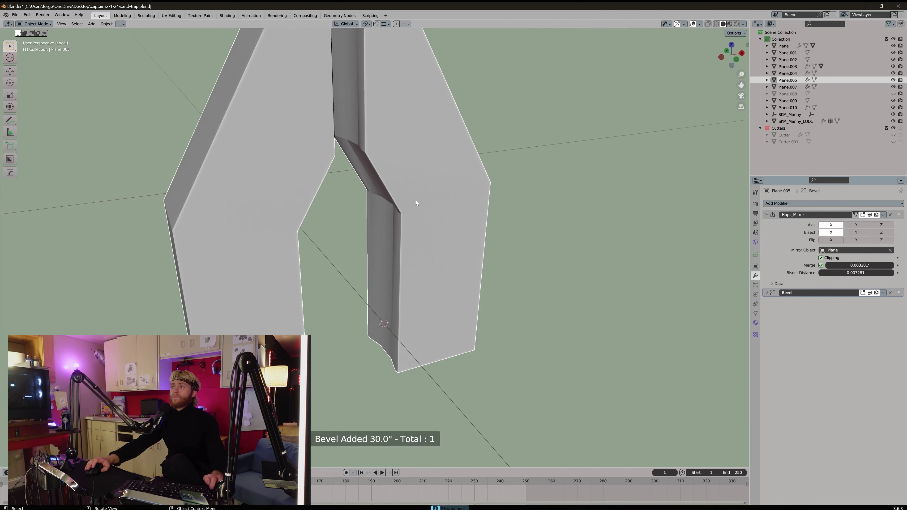
pyautogui.moveTo(415, 200); pyautogui.dragTo(445, 196, button='middle')
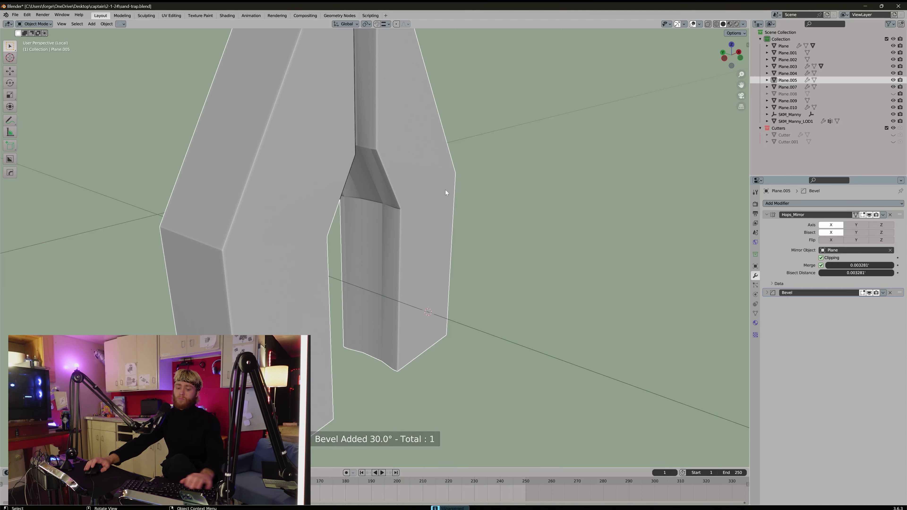
# - Bring back the full scene in top view, anchor the front side blocks and add a plane at the 3D cursor
pyautogui.moveTo(445, 188); pyautogui.dragTo(413, 235, button='middle')
pyautogui.click(408, 254)
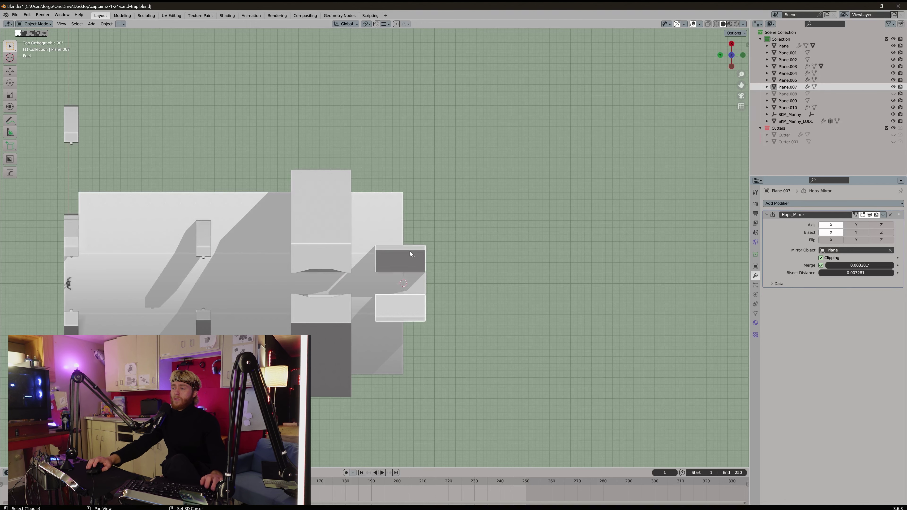
pyautogui.rightClick(410, 251)
pyautogui.click(440, 248)
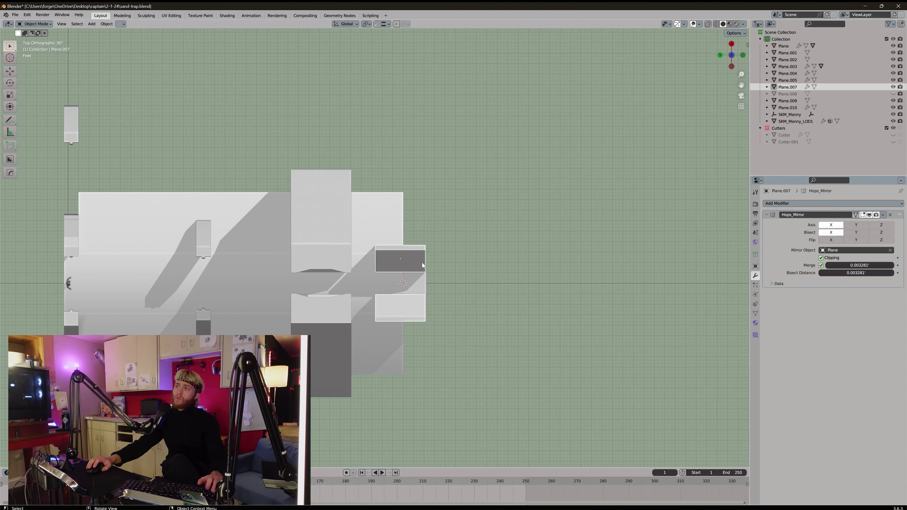
pyautogui.hotkey('shift', 'a')
pyautogui.click(411, 271)
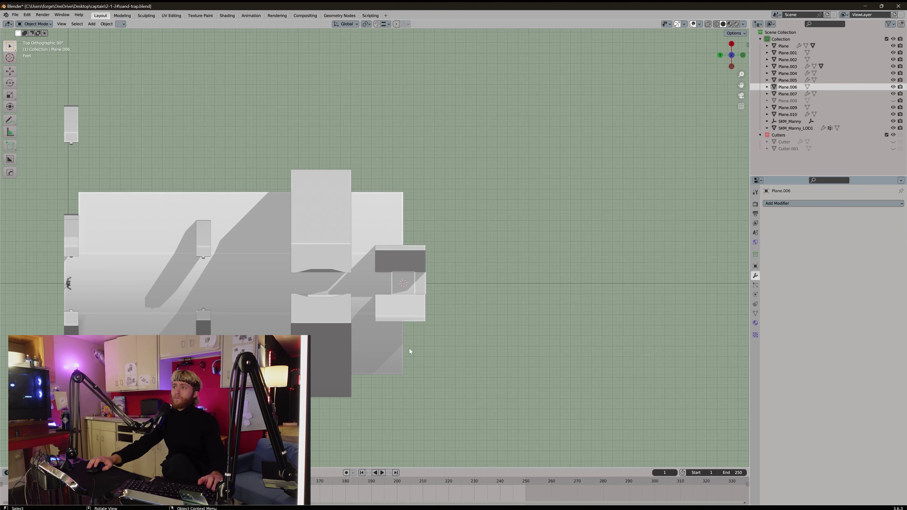
# - Anchor the gate slab pair and place a duplicate of it along Y, lined up with the front side blocks
pyautogui.click(344, 255)
pyautogui.rightClick(378, 273)
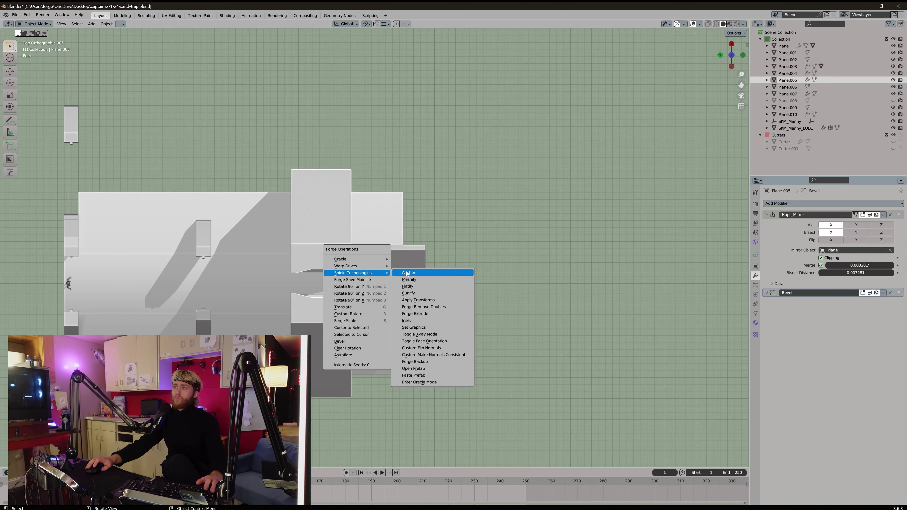
pyautogui.click(411, 271)
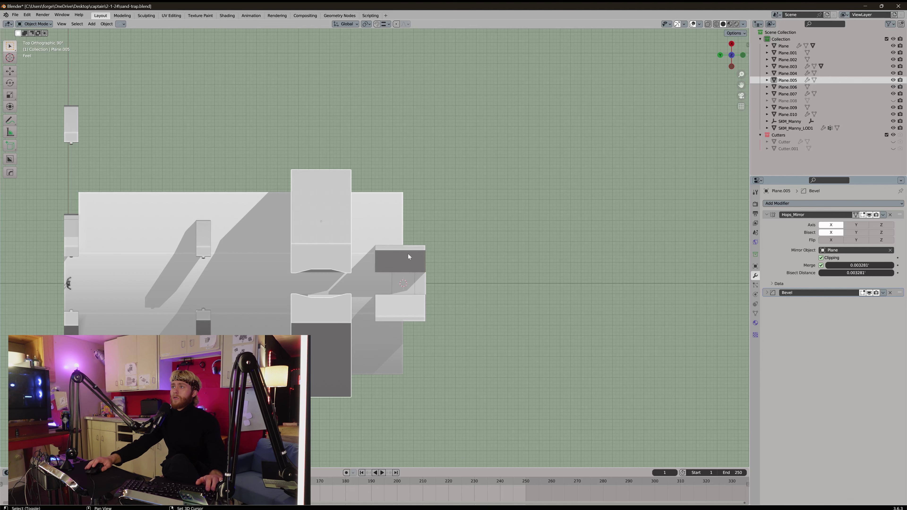
pyautogui.hotkey('shift', 'd')
pyautogui.scroll(1, 464, 220)
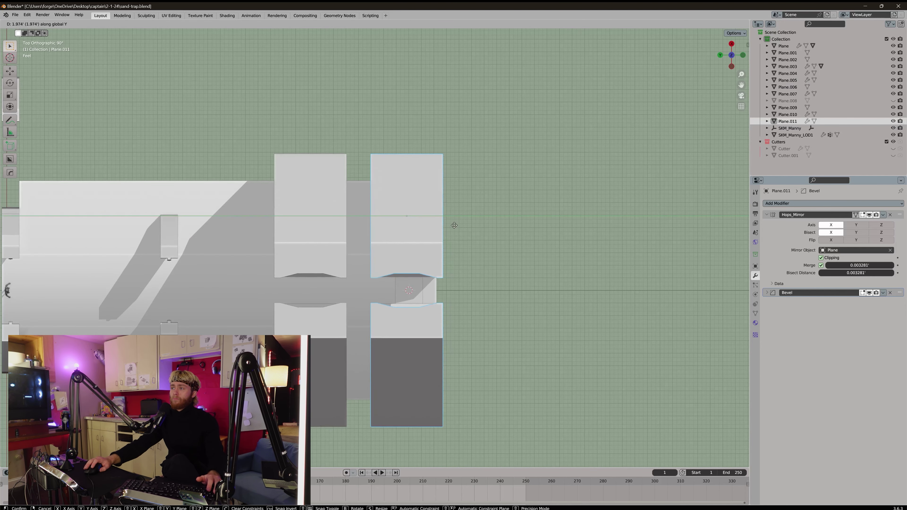
pyautogui.click(455, 225)
# - Try to move the main platform's front end inside the gate passage, and nudge the small plane at the 3D cursor along X
pyautogui.moveTo(455, 225); pyautogui.dragTo(441, 172, button='middle')
pyautogui.scroll(3, 486, 172)
pyautogui.click(425, 218)
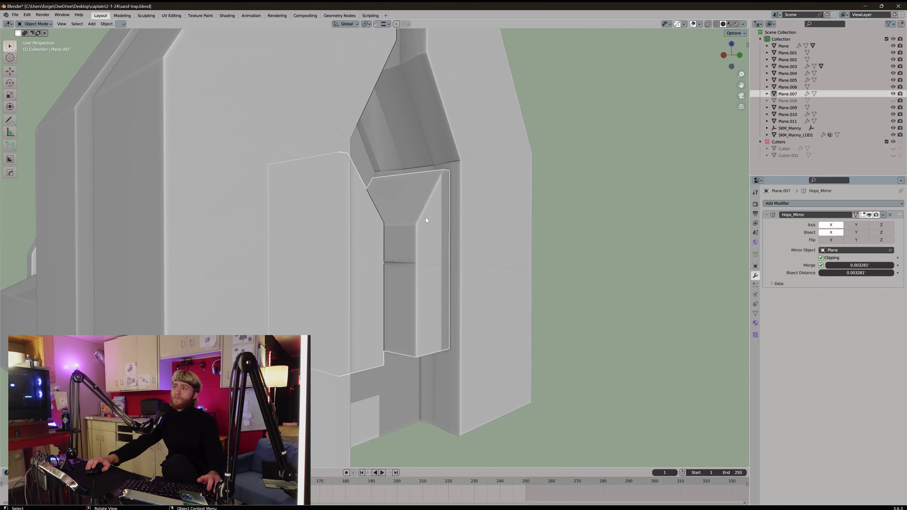
pyautogui.moveTo(426, 217); pyautogui.dragTo(340, 287, button='middle')
pyautogui.click(322, 293)
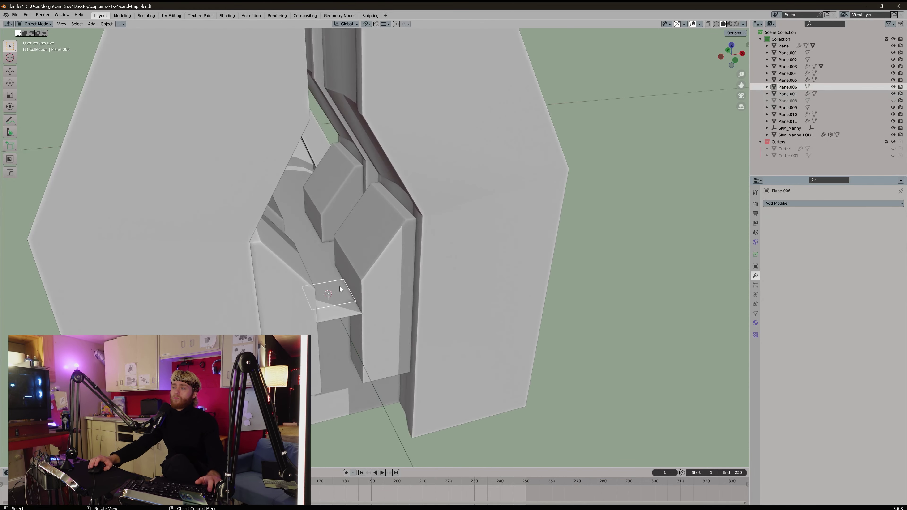
pyautogui.click(322, 263)
pyautogui.press('Tab')
pyautogui.hotkey('alt', 'z')
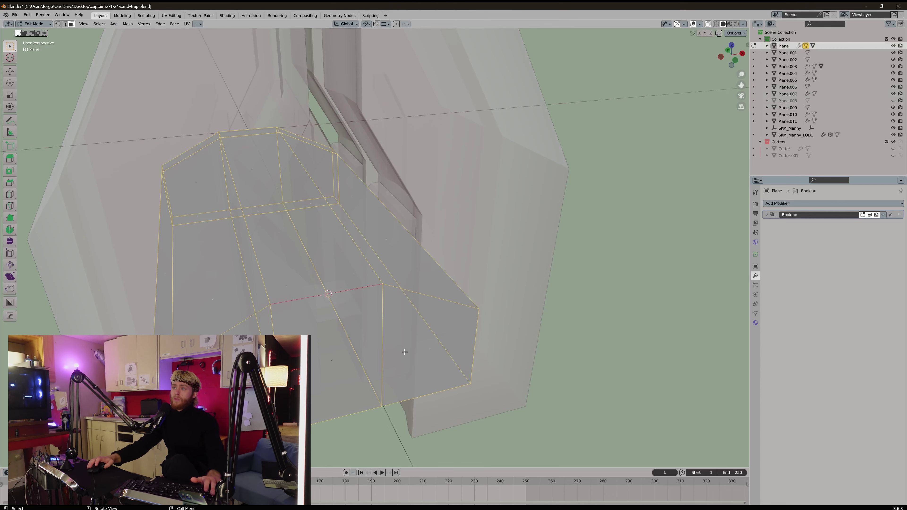
pyautogui.hotkey('alt', 'z')
pyautogui.moveTo(379, 375); pyautogui.dragTo(402, 374, button='middle')
pyautogui.press('g')
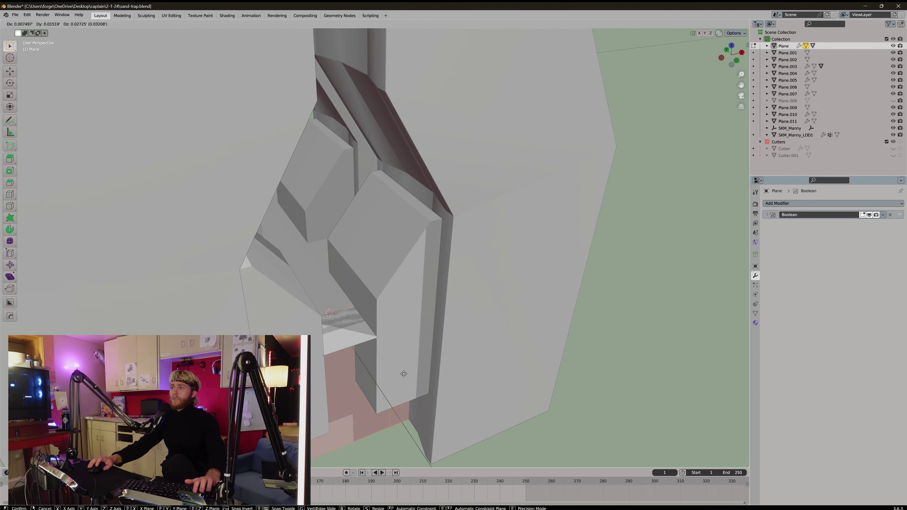
pyautogui.moveTo(351, 329); pyautogui.dragTo(326, 301, button='middle')
pyautogui.press('Tab')
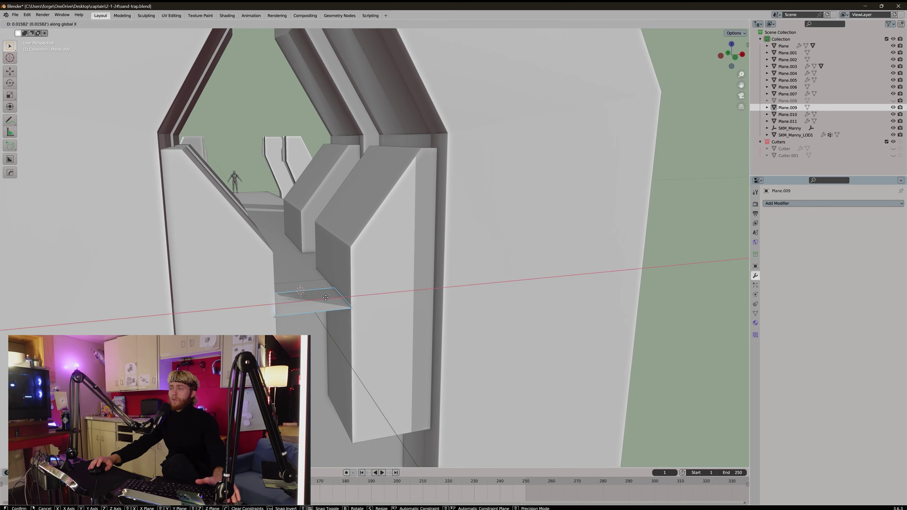
pyautogui.click(326, 298)
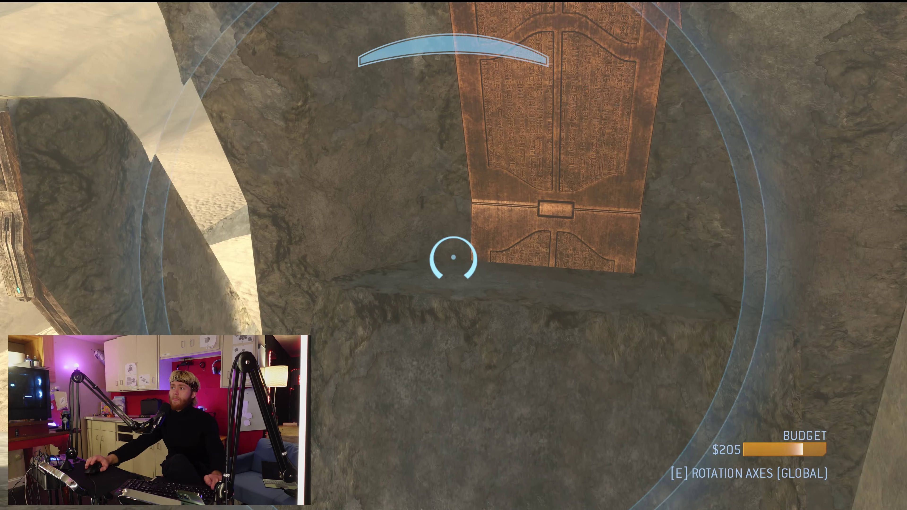
# - Check the ledge in the in-game reference and extrude the small plane between the front side blocks downward into a block
pyautogui.press('d')
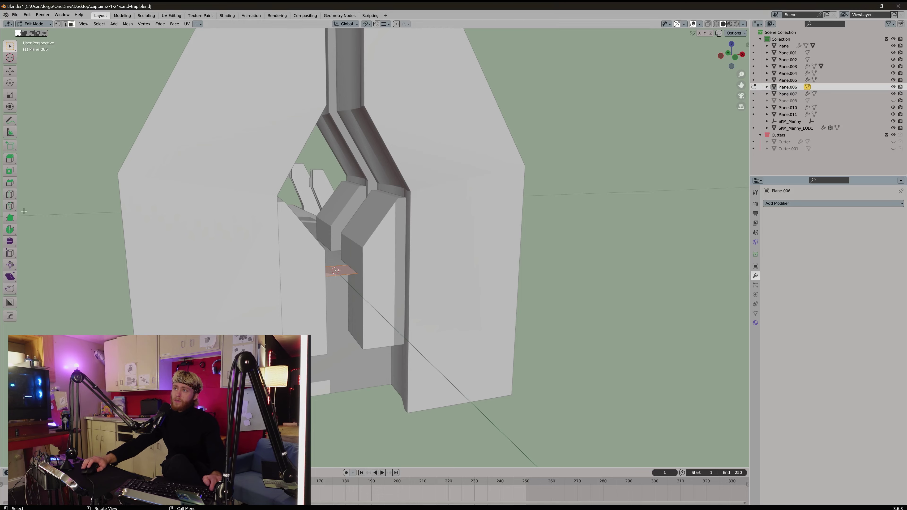
pyautogui.moveTo(411, 286)
pyautogui.mouseDown(button='middle')
pyautogui.moveTo(431, 297)
pyautogui.moveTo(407, 290)
pyautogui.mouseUp(button='middle')
pyautogui.scroll(-5, 407, 289)
pyautogui.hotkey('alt', 'q')
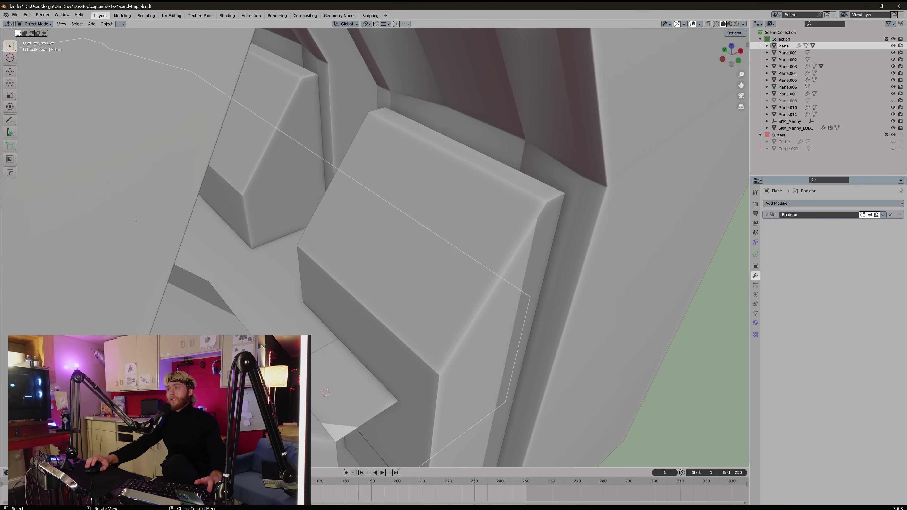
pyautogui.click(381, 292)
pyautogui.press('Tab')
pyautogui.click(328, 348)
pyautogui.press('Tab')
pyautogui.press('Tab')
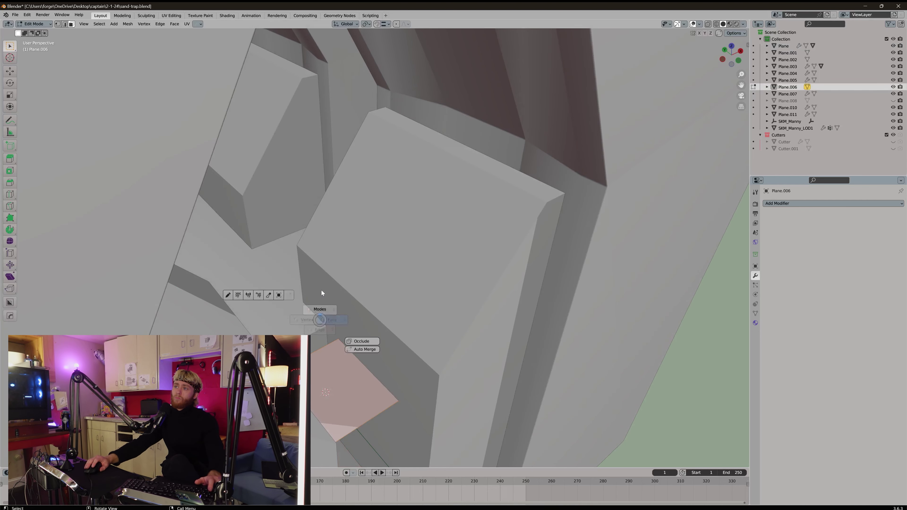
pyautogui.press('g')
pyautogui.press('Tab')
pyautogui.scroll(-4, 388, 360)
pyautogui.moveTo(388, 360); pyautogui.dragTo(326, 233, button='middle')
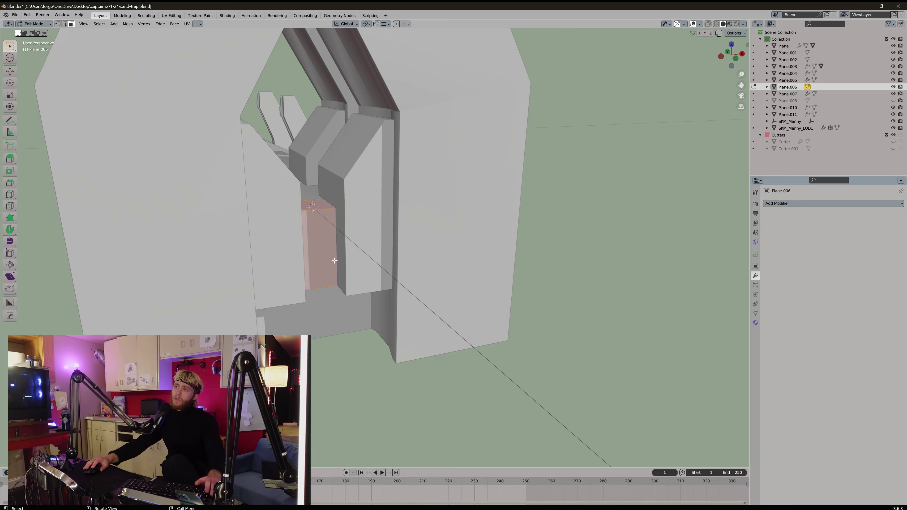
# - Pull the front face of the block between the side blocks forward along Y, past the side blocks' fronts
pyautogui.click(334, 260)
pyautogui.scroll(3, 336, 255)
pyautogui.moveTo(337, 255); pyautogui.dragTo(354, 280, button='middle')
pyautogui.scroll(-2, 353, 280)
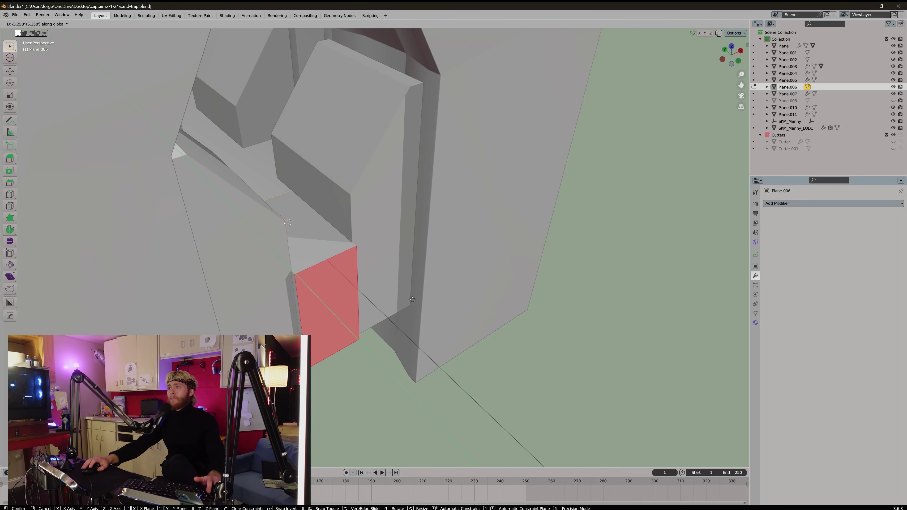
pyautogui.click(439, 316)
pyautogui.moveTo(438, 315); pyautogui.dragTo(347, 278, button='middle')
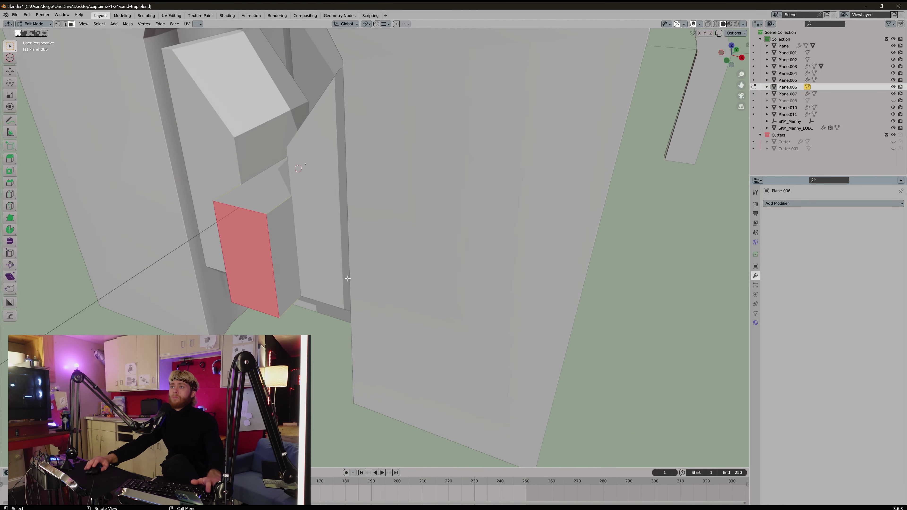
# - Lower the block's front top edge to form a sloping ramp and compare its shape with the in-game reference
pyautogui.moveTo(261, 204); pyautogui.dragTo(265, 193, button='middle')
pyautogui.press('g')
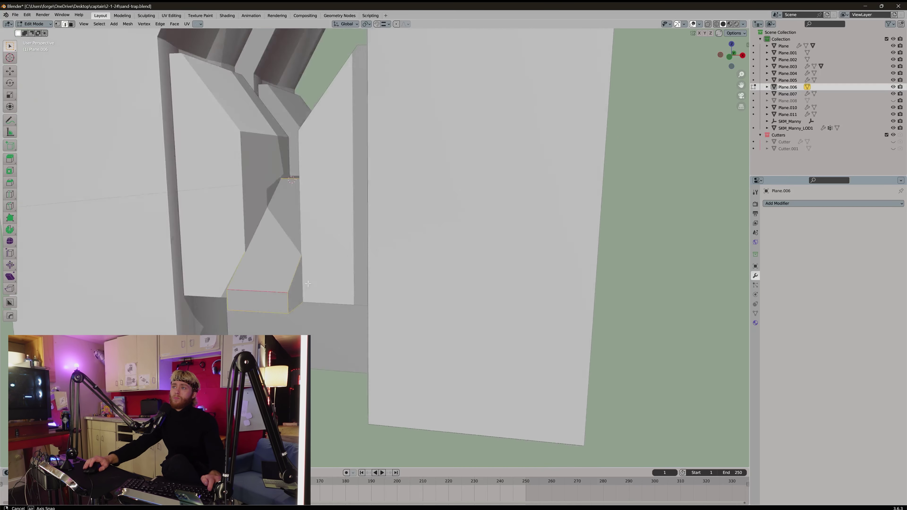
pyautogui.moveTo(296, 285); pyautogui.dragTo(343, 268, button='middle')
pyautogui.scroll(-8, 320, 271)
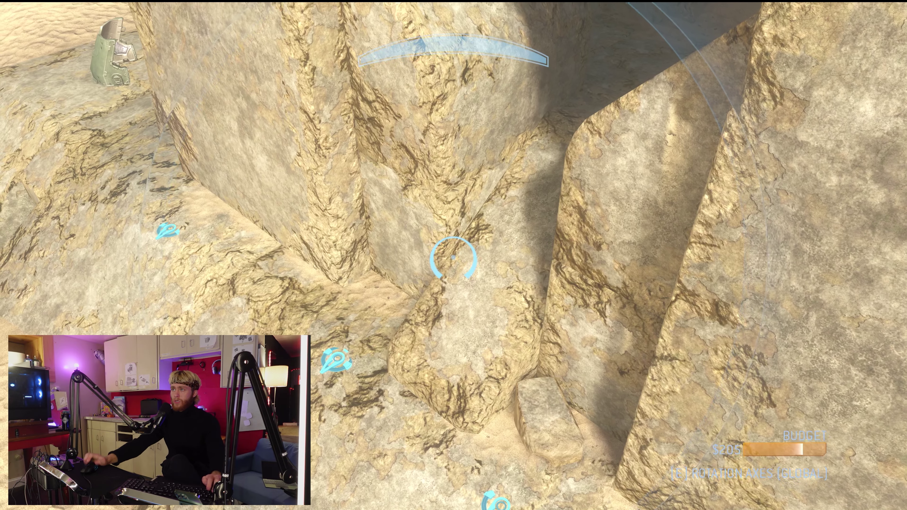
pyautogui.press('s')
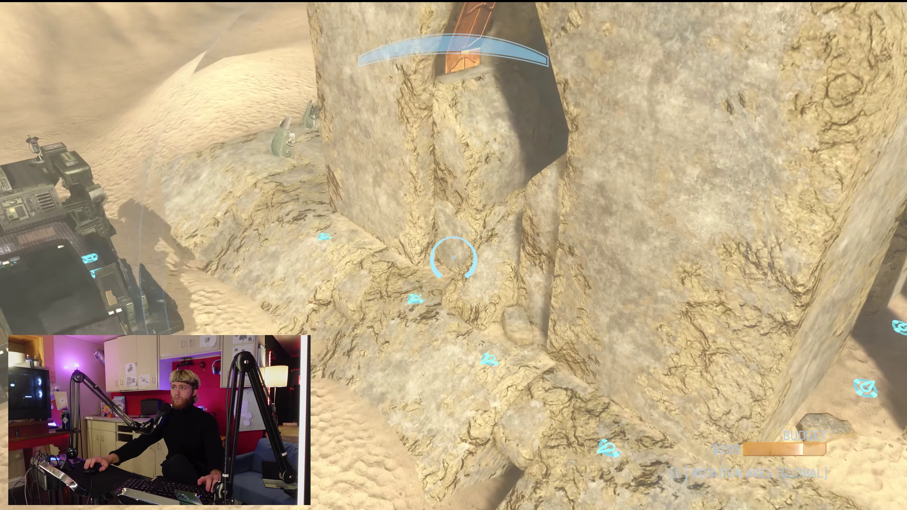
pyautogui.press('a')
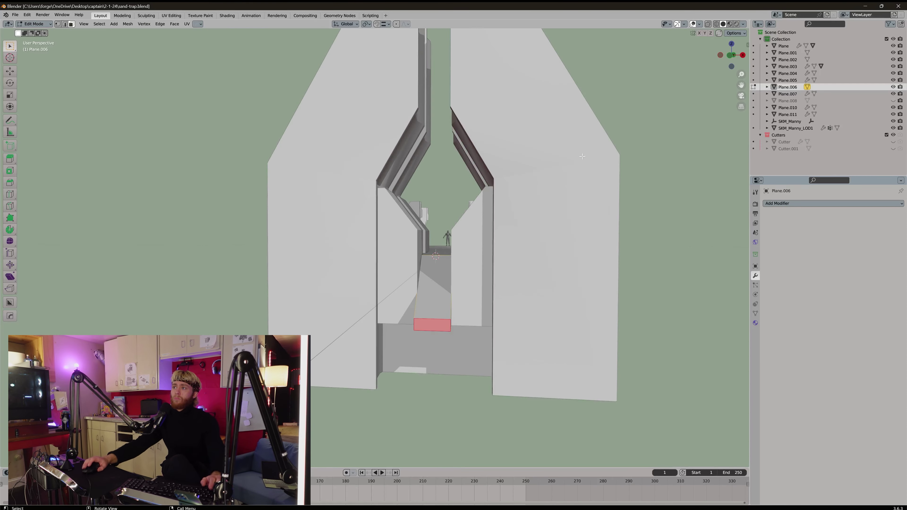
pyautogui.press('Tab')
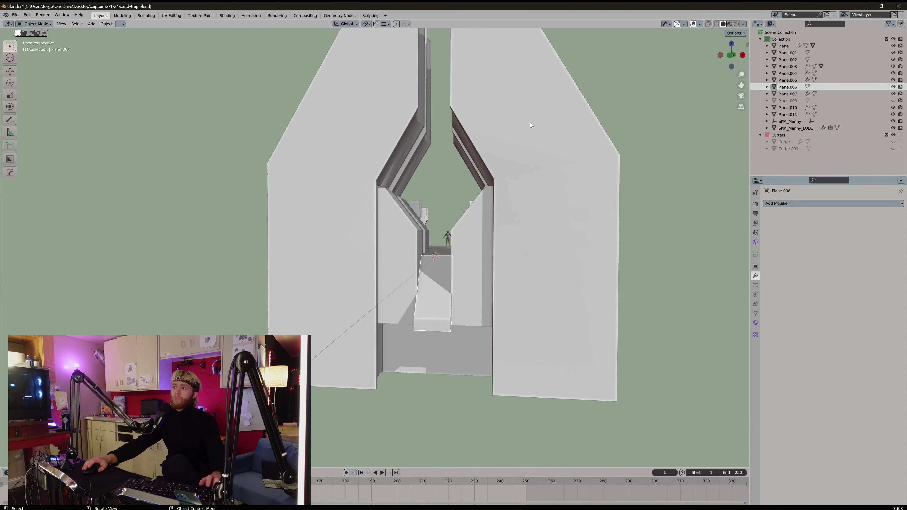
# - Add a large ground plane at the foot of the gate slabs, extending past them on both sides
pyautogui.moveTo(378, 199); pyautogui.dragTo(473, 216, button='middle')
pyautogui.scroll(-2, 473, 216)
pyautogui.scroll(2, 432, 237)
pyautogui.moveTo(432, 237); pyautogui.dragTo(381, 270, button='middle')
pyautogui.hotkey('shift', 'a')
pyautogui.scroll(-5, 363, 243)
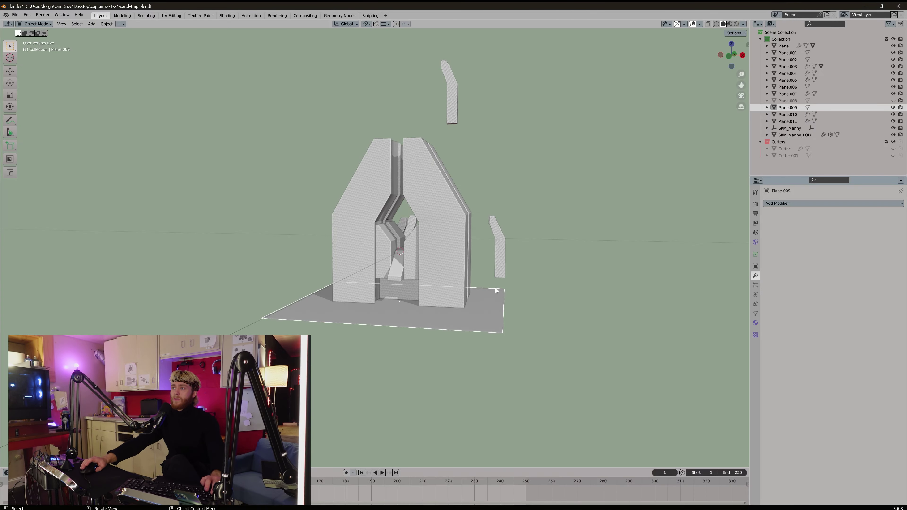
# - Move the ground plane's front edge along Y, closer to the front of the gate slabs
pyautogui.rightClick(495, 288)
pyautogui.press('Escape')
pyautogui.scroll(3, 495, 288)
pyautogui.moveTo(495, 287); pyautogui.dragTo(490, 339, button='middle')
pyautogui.scroll(-3, 499, 306)
pyautogui.press('Tab')
pyautogui.press('2')
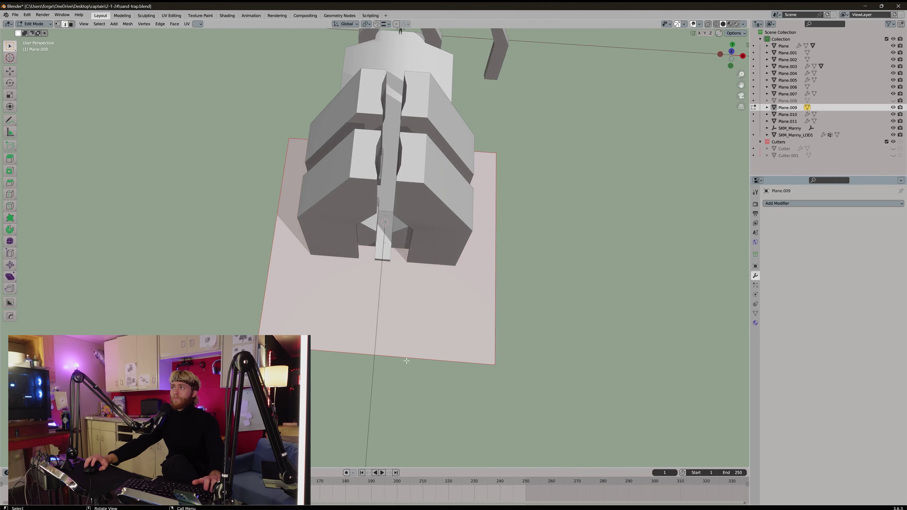
pyautogui.click(407, 359)
pyautogui.press('g')
pyautogui.press('y')
pyautogui.click(418, 299)
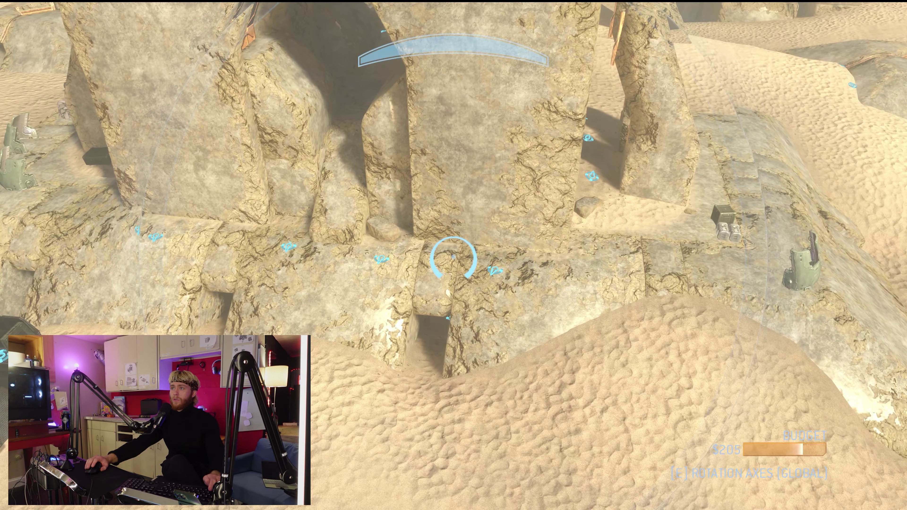
# - Compare the gate's base with the in-game reference, widen the ground plane along X and adjust its edges around the slabs
pyautogui.click(351, 293)
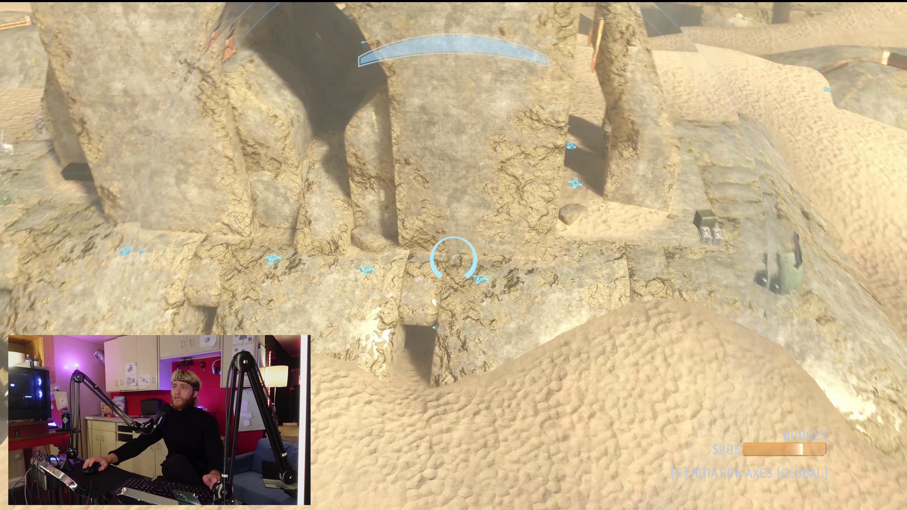
pyautogui.press('a')
pyautogui.press('s')
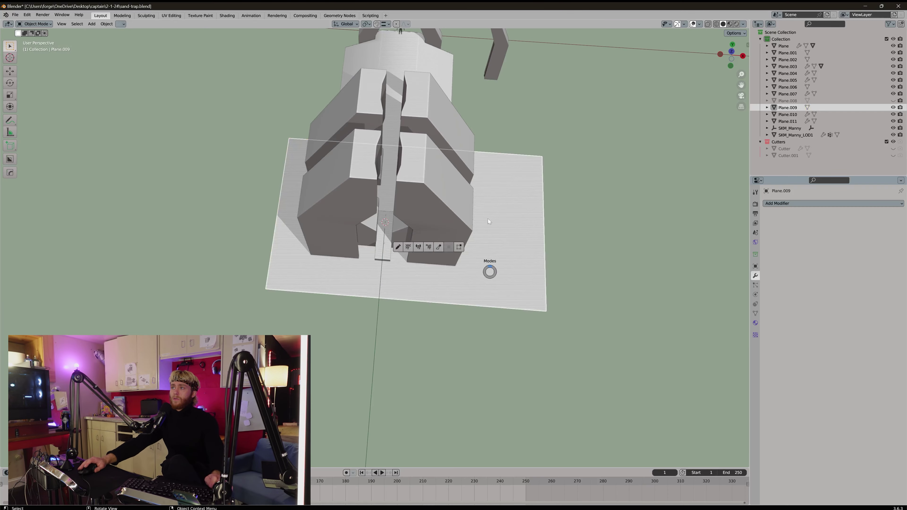
pyautogui.moveTo(488, 218); pyautogui.dragTo(466, 274, button='middle')
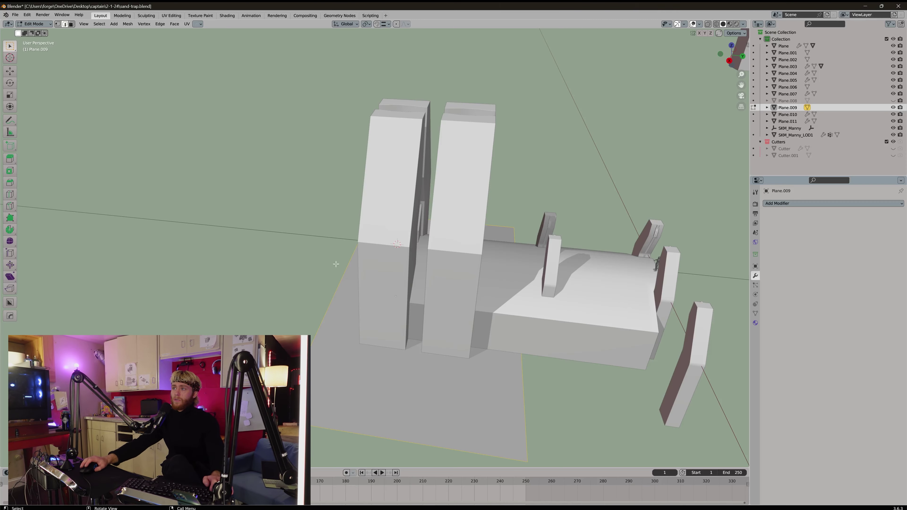
pyautogui.moveTo(336, 264); pyautogui.dragTo(523, 309, button='middle')
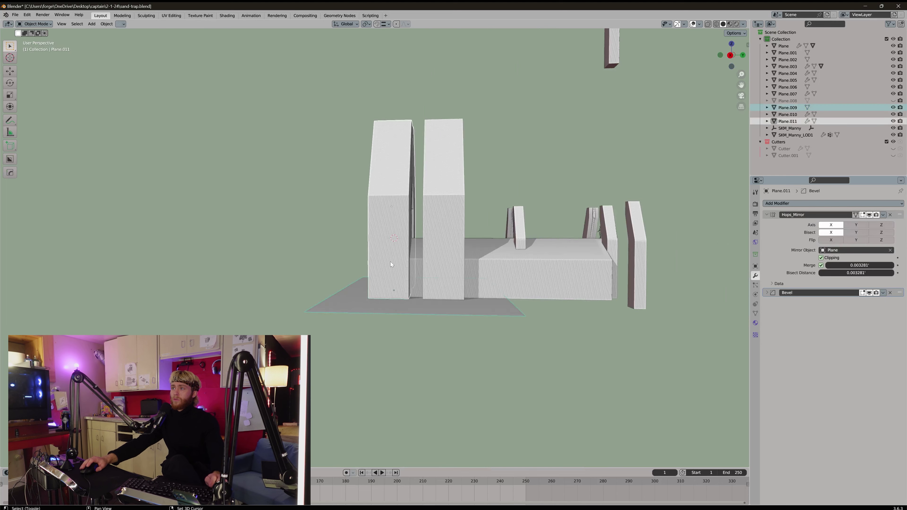
pyautogui.click(490, 316)
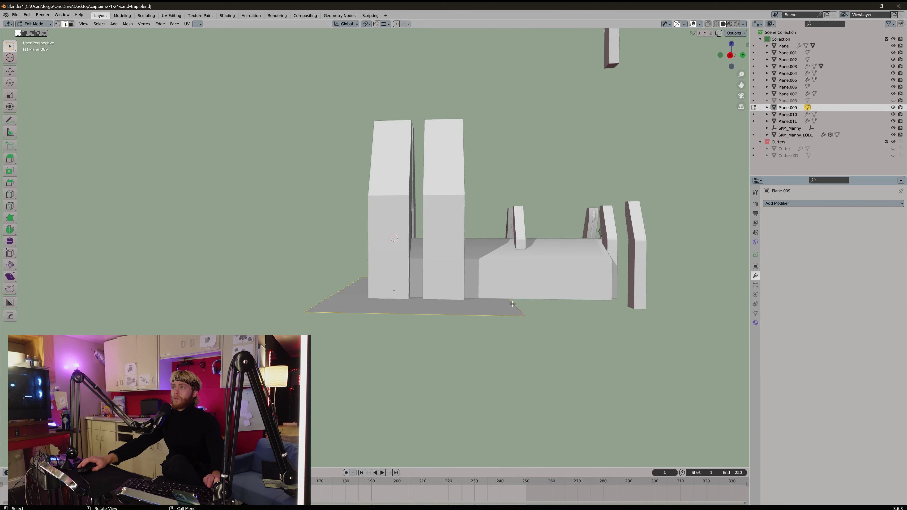
pyautogui.click(501, 307)
pyautogui.moveTo(500, 306); pyautogui.dragTo(494, 327, button='middle')
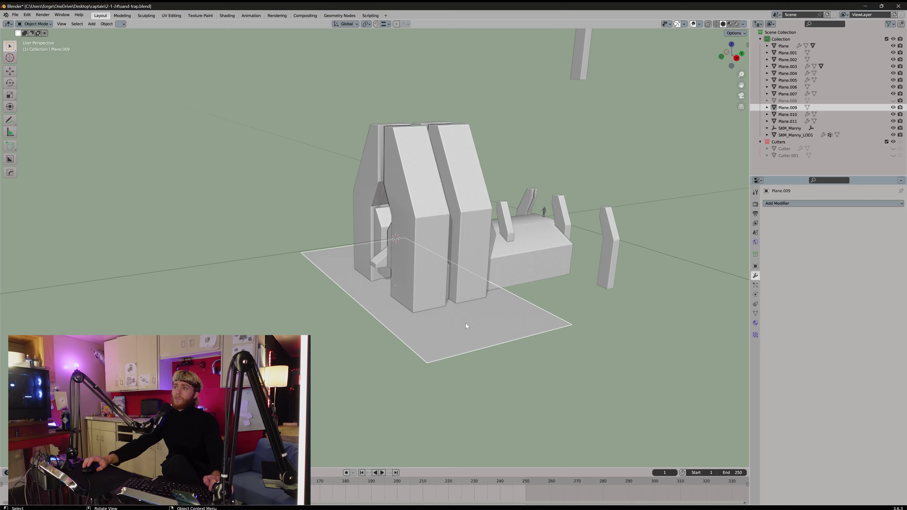
# - Extrude the ground plane upward about 10 ft into a base block and check the in-game reference
pyautogui.moveTo(466, 324); pyautogui.dragTo(433, 258, button='middle')
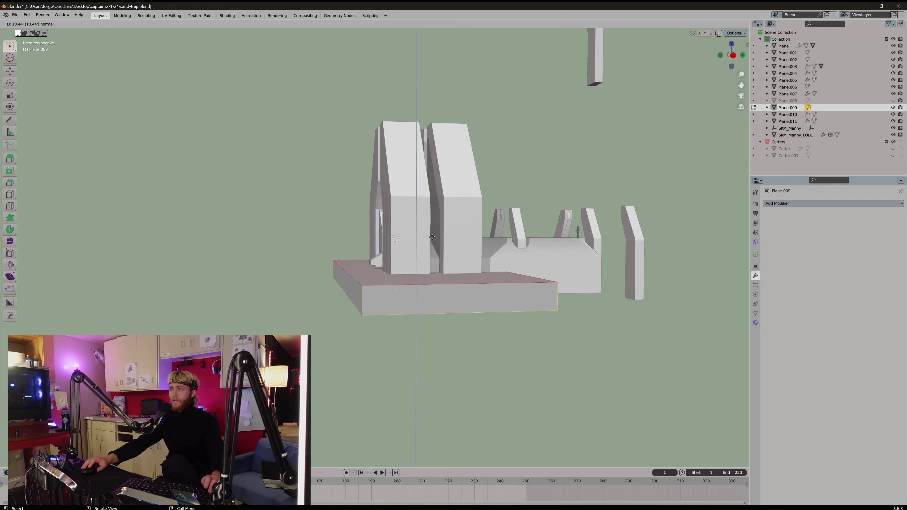
pyautogui.moveTo(377, 264); pyautogui.dragTo(360, 261, button='middle')
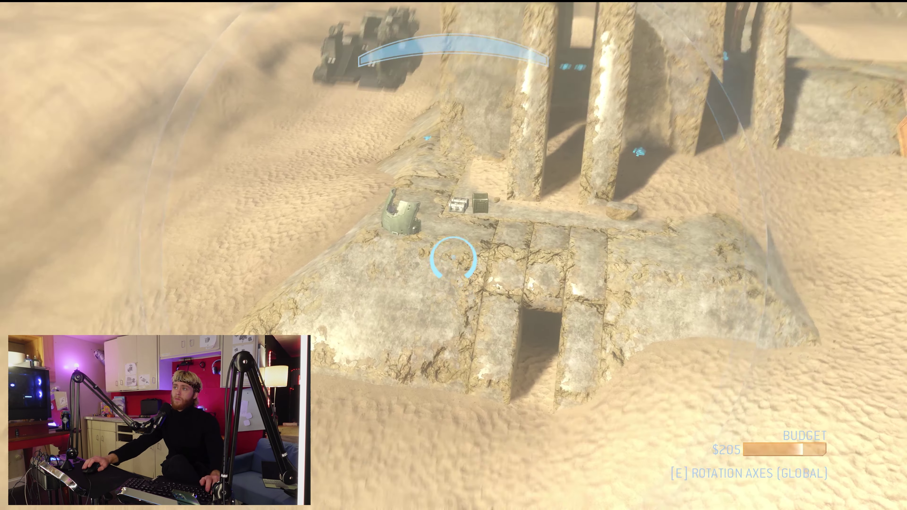
pyautogui.press('w')
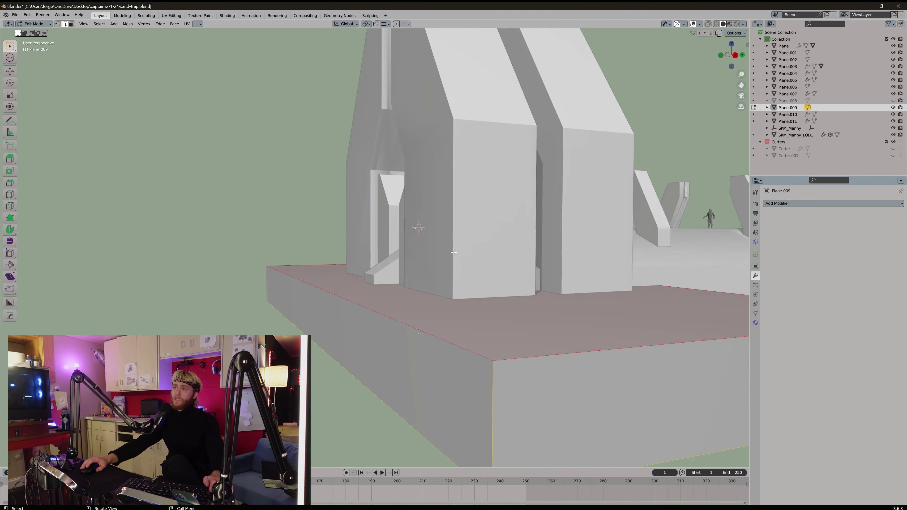
# - Scale the base block's top face to about 0.65 so that its sides slope outward
pyautogui.press('s')
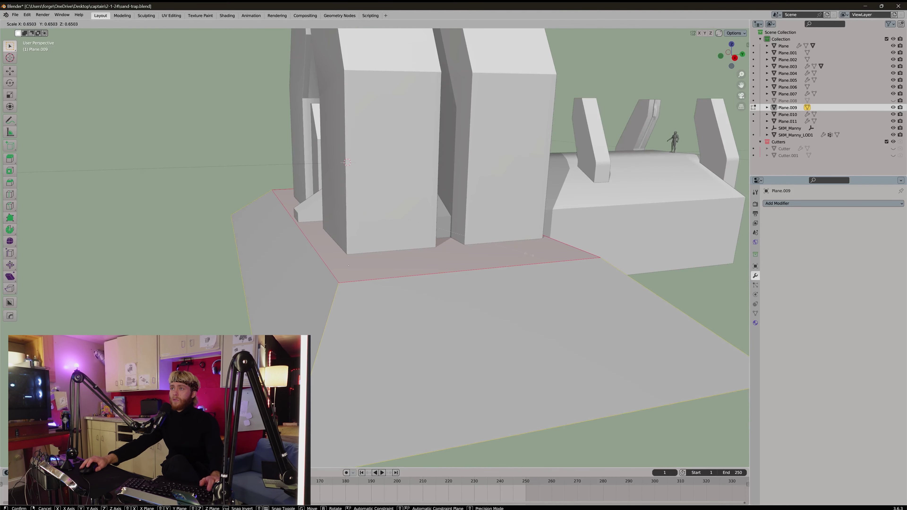
pyautogui.click(526, 256)
pyautogui.moveTo(526, 256); pyautogui.dragTo(471, 295, button='middle')
pyautogui.scroll(5, 506, 259)
pyautogui.press('Tab')
pyautogui.scroll(-7, 480, 203)
pyautogui.moveTo(479, 206); pyautogui.dragTo(569, 187, button='middle')
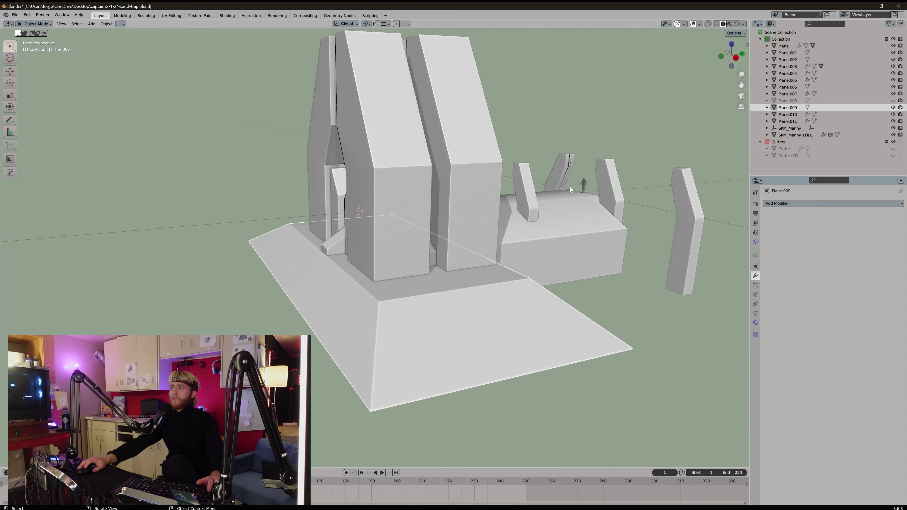
# - Place a duplicate of the mannequin on the base beside the ramp's front end as a scale reference
pyautogui.moveTo(395, 273); pyautogui.dragTo(429, 276, button='middle')
pyautogui.scroll(4, 429, 276)
pyautogui.click(359, 273)
pyautogui.scroll(2, 359, 273)
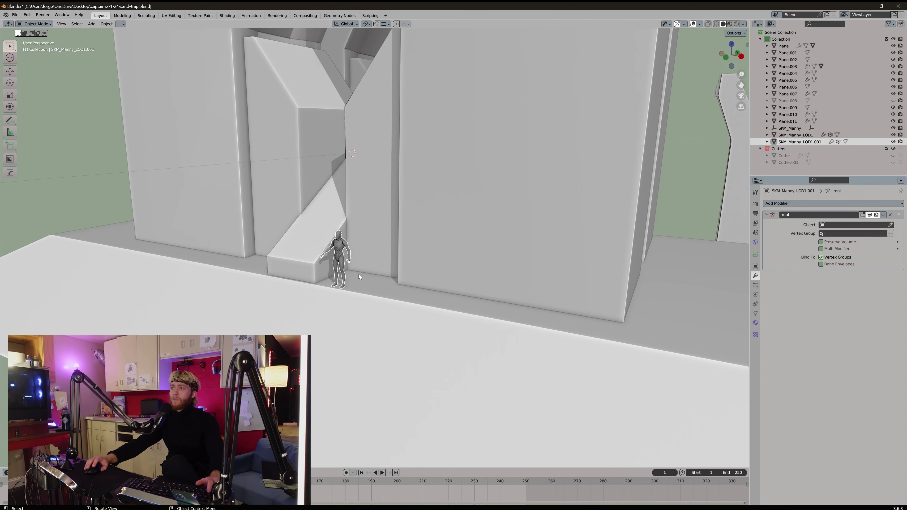
# - Lower the ramp's front top edge close to the base surface and compare the gate front with the in-game reference
pyautogui.click(314, 232)
pyautogui.press('Tab')
pyautogui.click(301, 259)
pyautogui.moveTo(301, 259); pyautogui.dragTo(351, 253, button='middle')
pyautogui.scroll(1, 351, 253)
pyautogui.press('g')
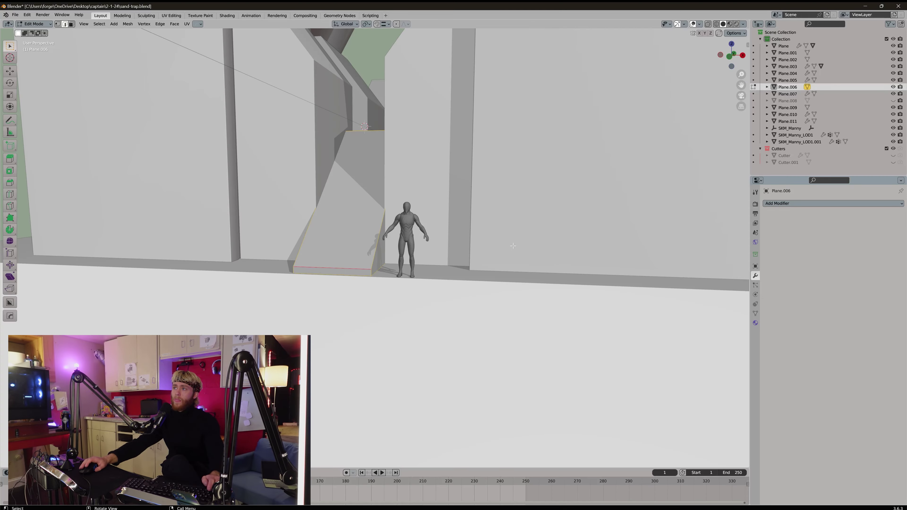
pyautogui.scroll(-6, 513, 246)
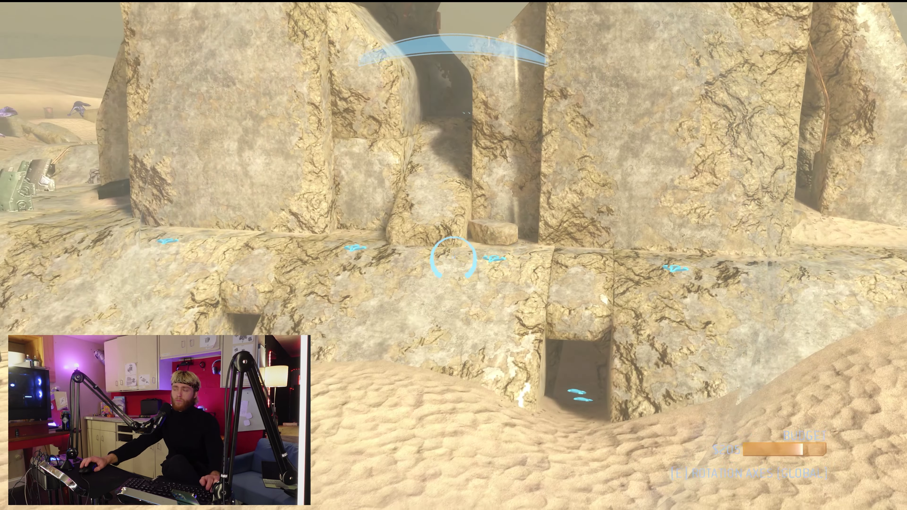
pyautogui.press('s')
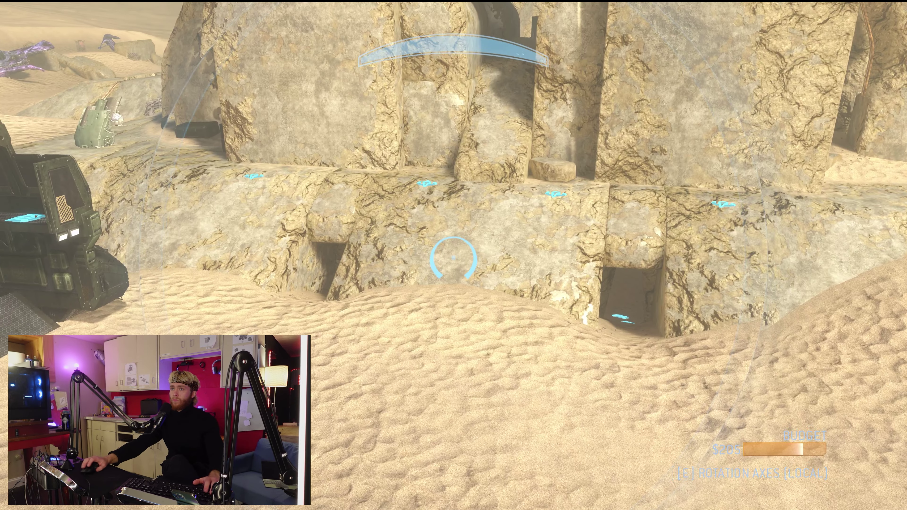
# - Compare the gate front, its base recesses and the ramp area with the in-game reference
pyautogui.press('w')
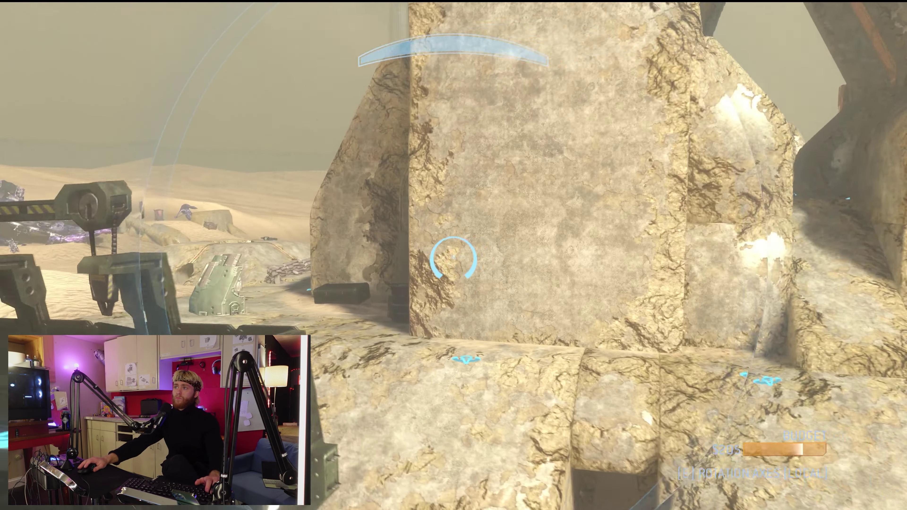
pyautogui.press('d')
pyautogui.press('Up')
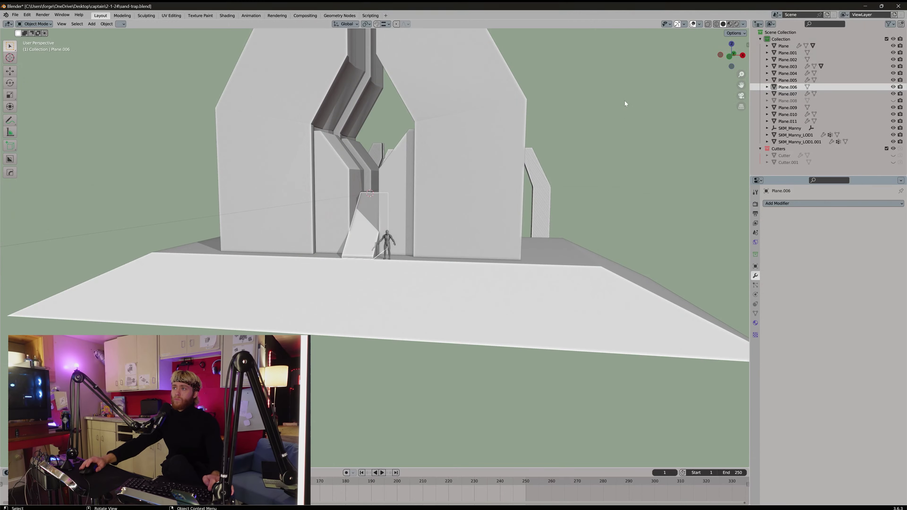
pyautogui.scroll(6, 446, 229)
pyautogui.keyDown('shift'); pyautogui.moveTo(447, 228); pyautogui.dragTo(466, 299, button='middle'); pyautogui.keyUp('shift')
pyautogui.scroll(4, 506, 275)
pyautogui.scroll(-3, 506, 274)
pyautogui.scroll(-8, 514, 251)
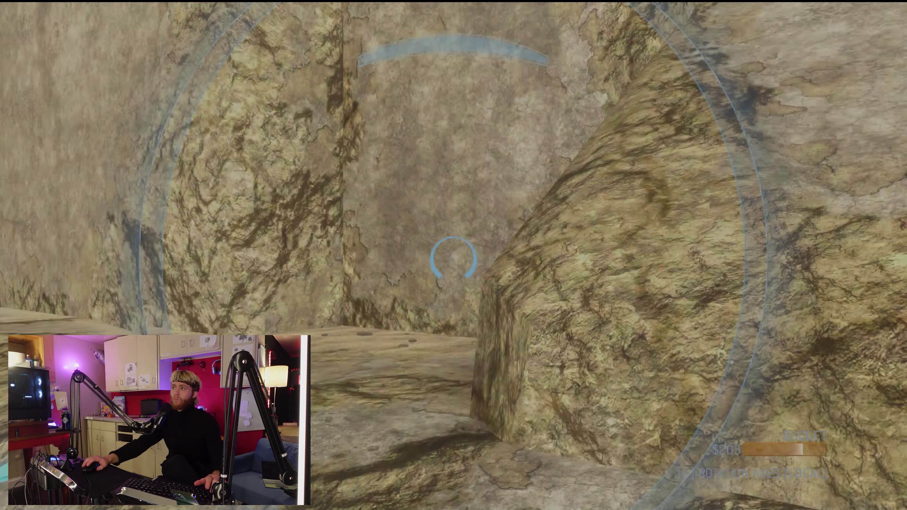
pyautogui.press('s')
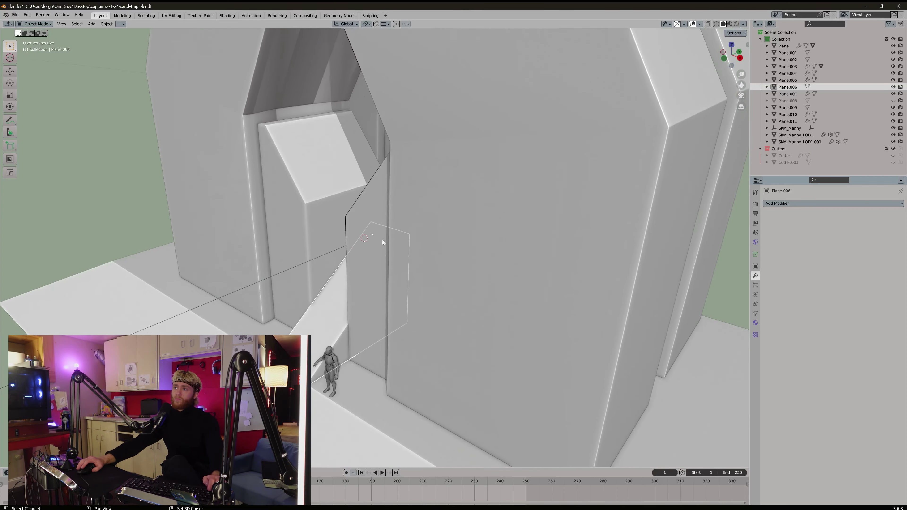
# - Convert the selected faces along the gate opening's bent inner edge into a separate mirrored plate with Solidify thickness
pyautogui.keyDown('shift'); pyautogui.moveTo(300, 104); pyautogui.dragTo(335, 244, button='middle'); pyautogui.keyUp('shift')
pyautogui.scroll(3, 334, 244)
pyautogui.click(376, 282)
pyautogui.scroll(-5, 376, 283)
pyautogui.press('Tab')
pyautogui.moveTo(376, 283); pyautogui.dragTo(432, 318, button='middle')
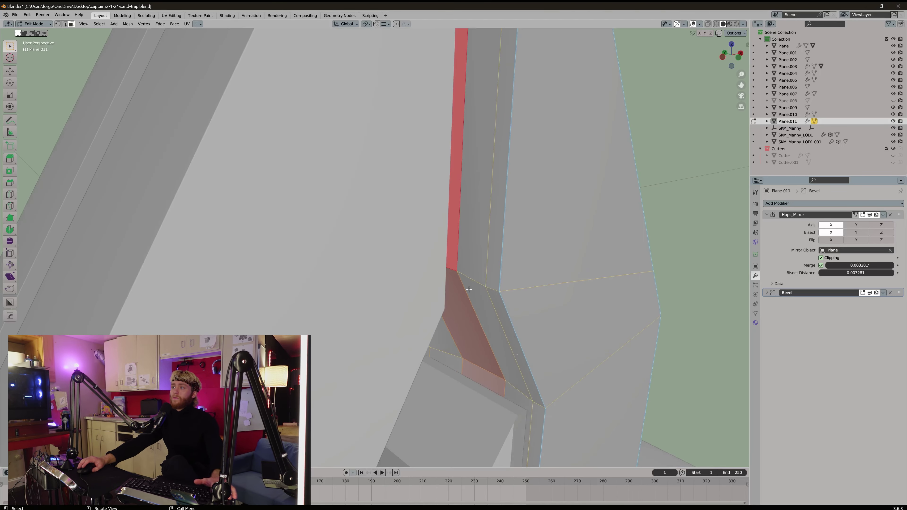
pyautogui.scroll(2, 466, 285)
pyautogui.click(452, 299)
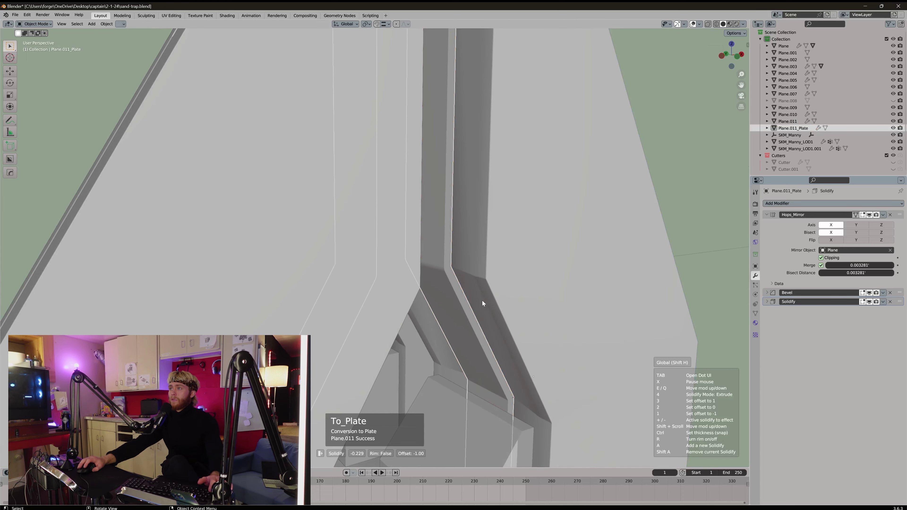
pyautogui.click(463, 300)
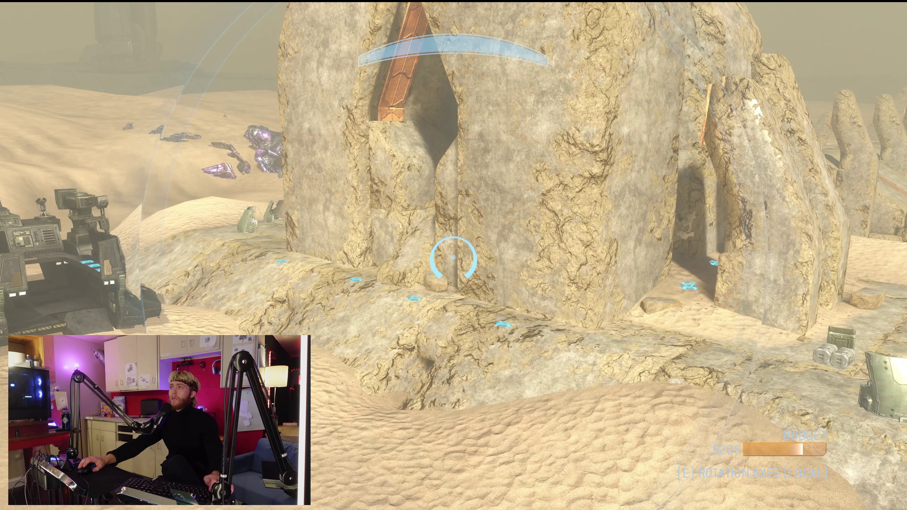
# - Save the sand-trap file and run the Set Graphics operation from the Shield Technologies commands
pyautogui.hotkey('alt', 'Tab')
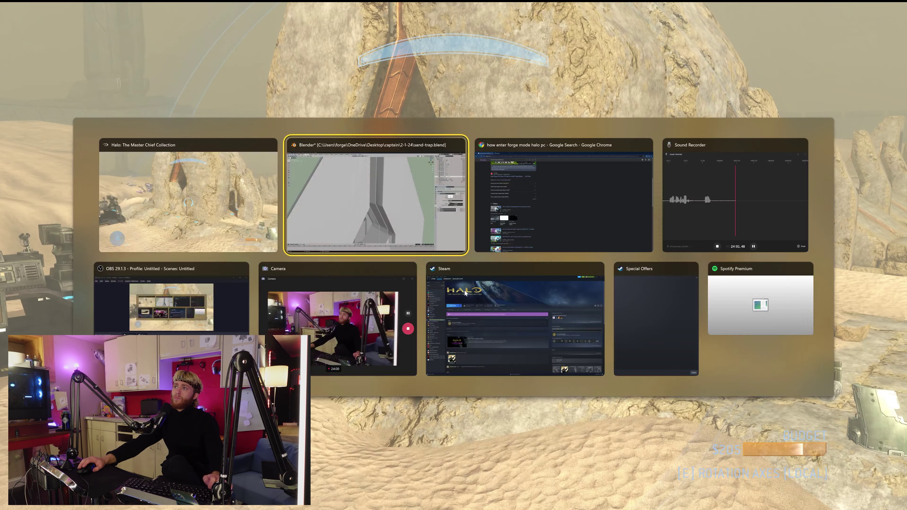
pyautogui.moveTo(465, 291); pyautogui.dragTo(448, 263, button='middle')
pyautogui.hotkey('ctrl', 's')
pyautogui.scroll(-4, 445, 263)
pyautogui.press('space')
pyautogui.moveTo(437, 252)
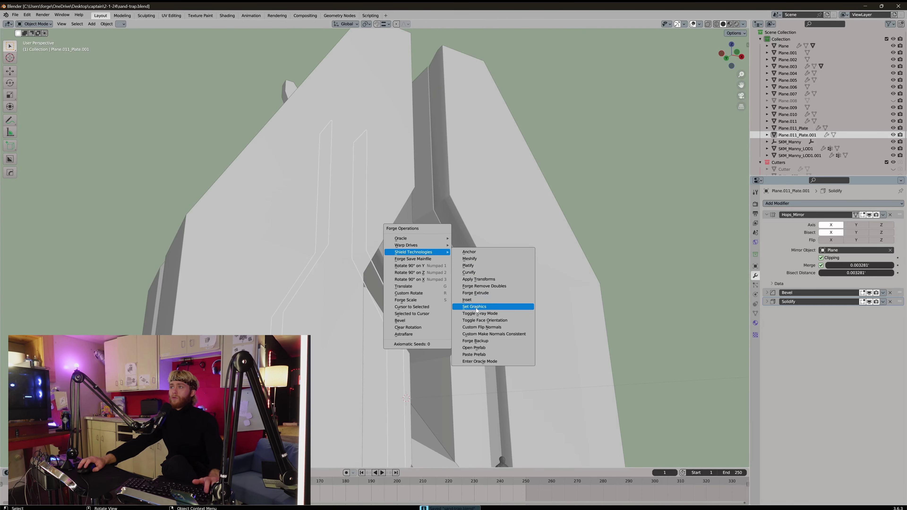
pyautogui.click(475, 307)
pyautogui.moveTo(477, 309); pyautogui.dragTo(418, 270, button='middle')
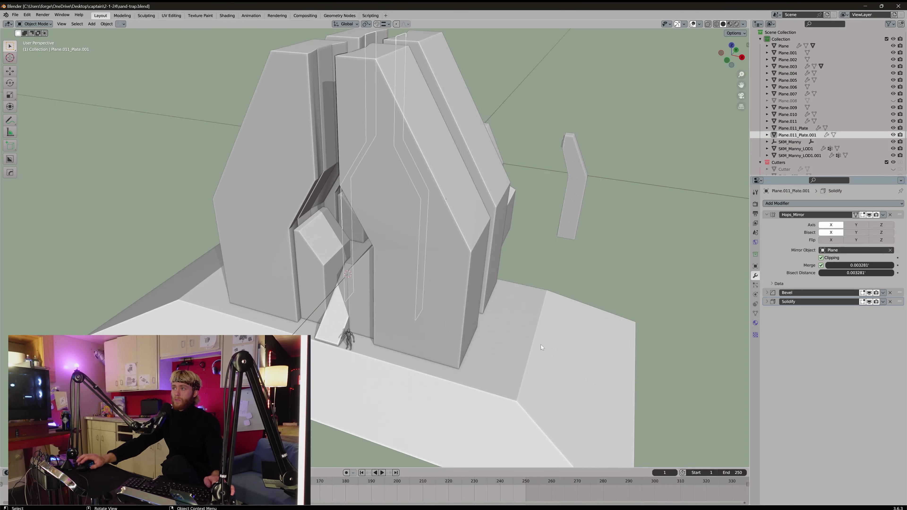
# - Scale the base block's top face wider along X so its ends extend farther beyond the gate slabs
pyautogui.click(534, 332)
pyautogui.press('Tab')
pyautogui.scroll(-3, 504, 330)
pyautogui.moveTo(504, 330); pyautogui.dragTo(520, 323, button='middle')
pyautogui.press('s')
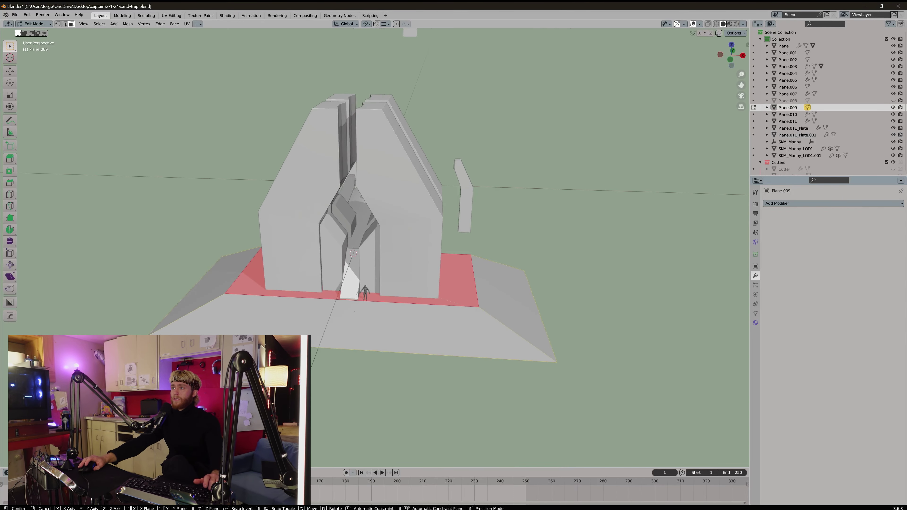
pyautogui.click(506, 263)
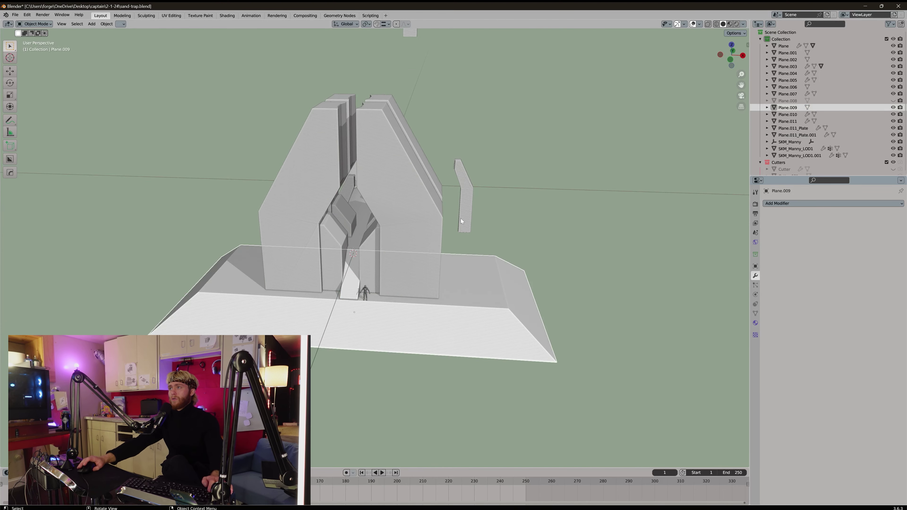
# - Duplicate the freestanding bent pillar and place the copy on the base beside the gate, checking it in front view
pyautogui.click(460, 218)
pyautogui.moveTo(507, 252); pyautogui.dragTo(454, 263, button='middle')
pyautogui.keyDown('shift'); pyautogui.moveTo(539, 288); pyautogui.dragTo(506, 245, button='middle'); pyautogui.keyUp('shift')
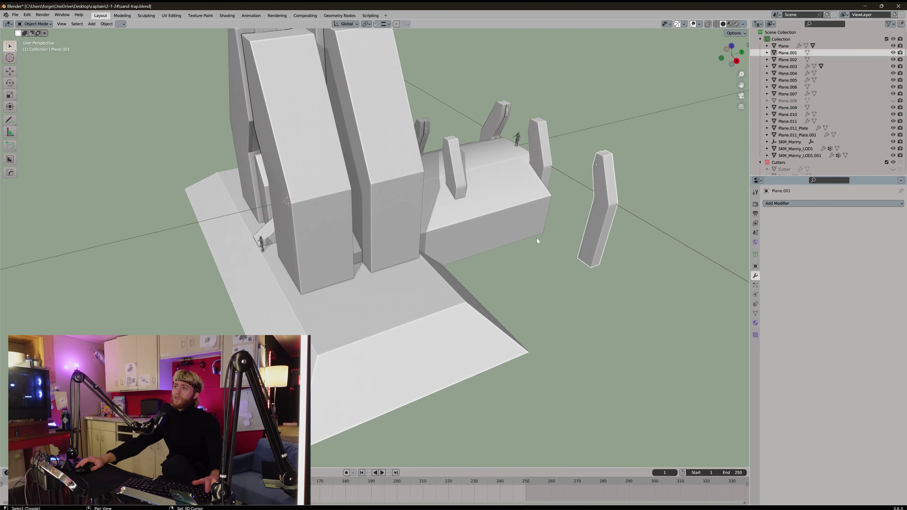
pyautogui.hotkey('shift', 'd')
pyautogui.click(289, 311)
pyautogui.press('KP_1')
pyautogui.scroll(2, 372, 274)
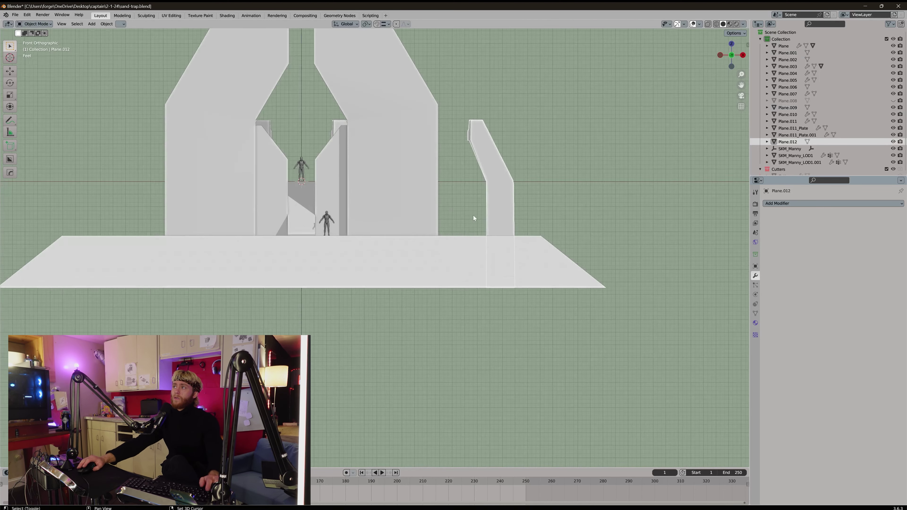
pyautogui.keyDown('shift'); pyautogui.moveTo(473, 215); pyautogui.dragTo(370, 267, button='middle'); pyautogui.keyUp('shift')
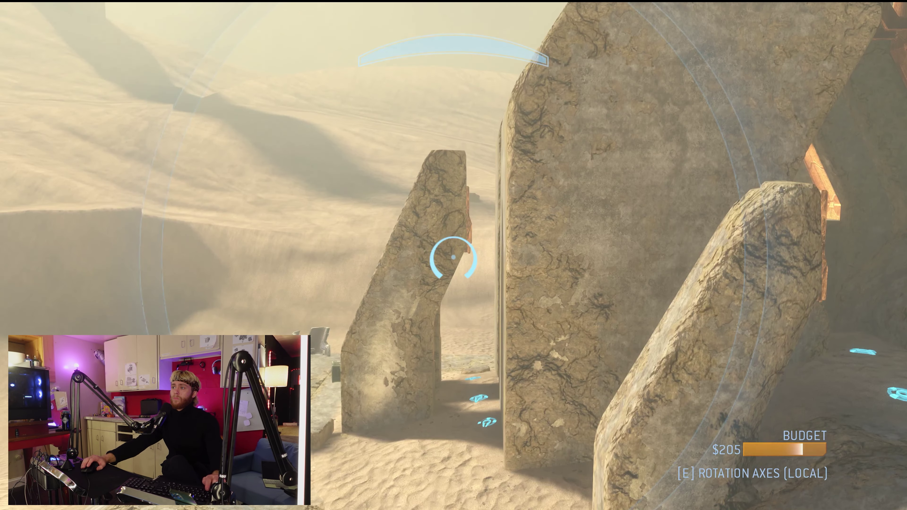
# - Slide the pillar copy along the base to stand outside the rear gate slab, matching the in-game reference
pyautogui.hotkey('alt', 'Tab')
pyautogui.hotkey('alt', 'Tab')
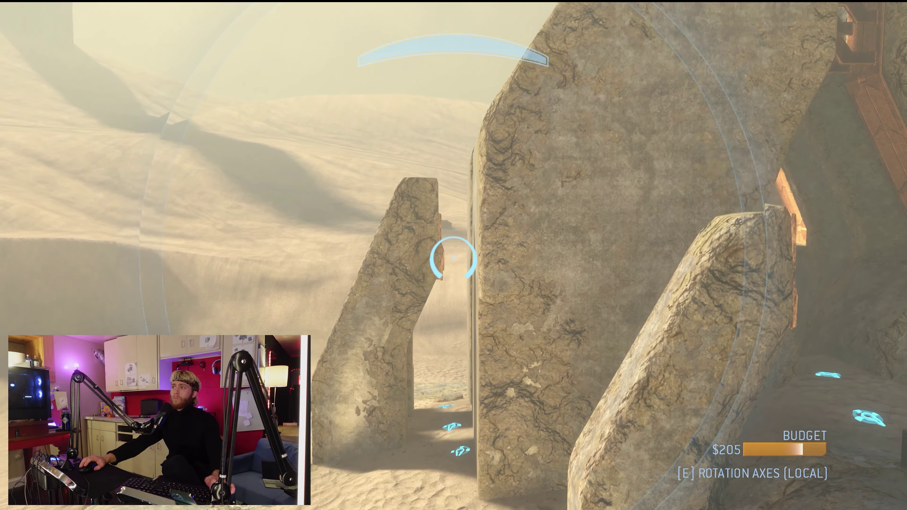
pyautogui.hotkey('alt', 'Tab')
pyautogui.moveTo(453, 258); pyautogui.dragTo(395, 286, button='middle')
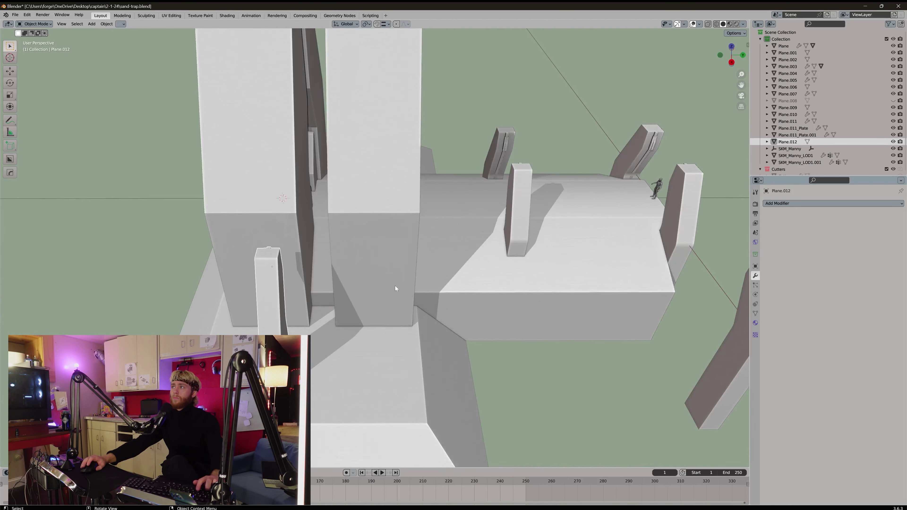
pyautogui.click(437, 281)
pyautogui.hotkey('alt', 'Tab')
pyautogui.press('w')
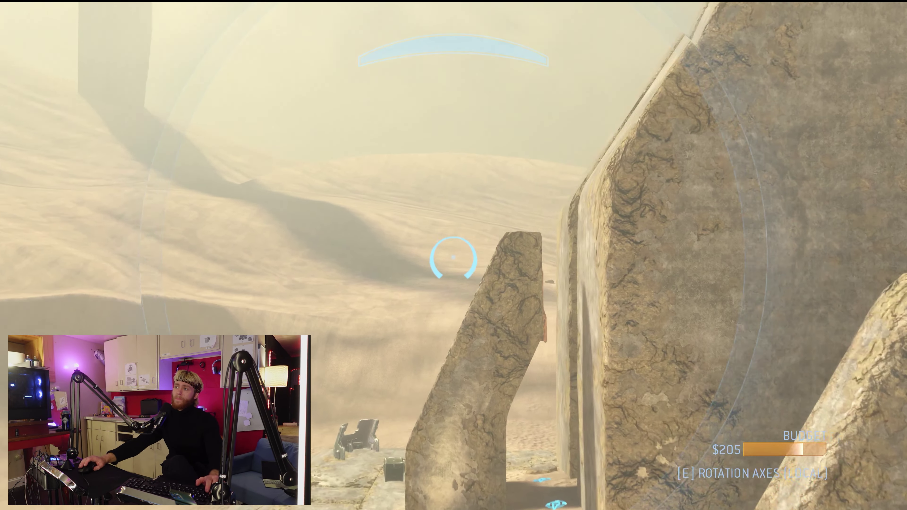
pyautogui.press('s')
pyautogui.press('a')
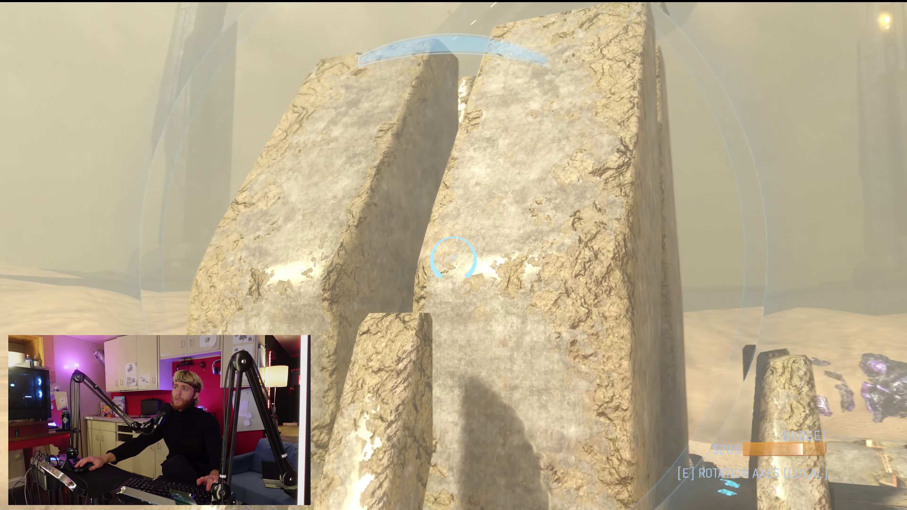
pyautogui.hotkey('alt', 'Tab')
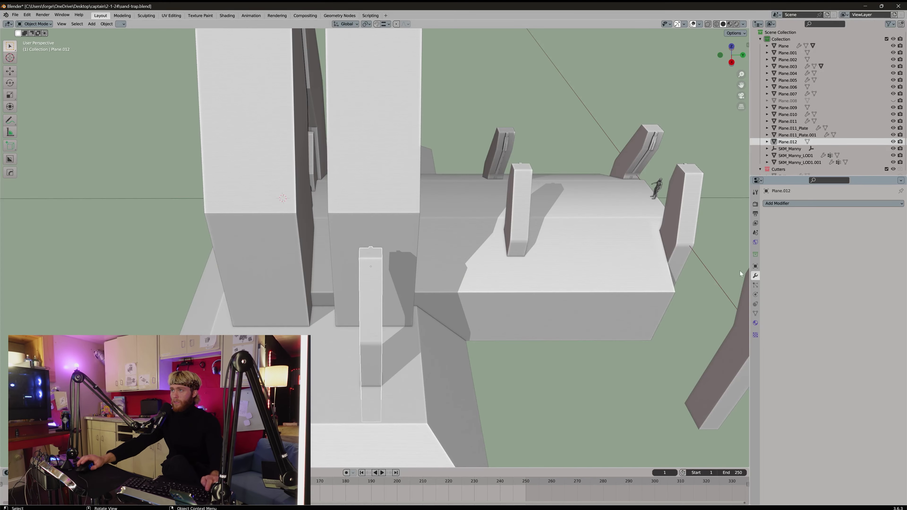
pyautogui.click(331, 235)
# - Place a second pillar copy beside the first, outside the front slab, and lower it about 2 ft
pyautogui.hotkey('alt', 'Tab')
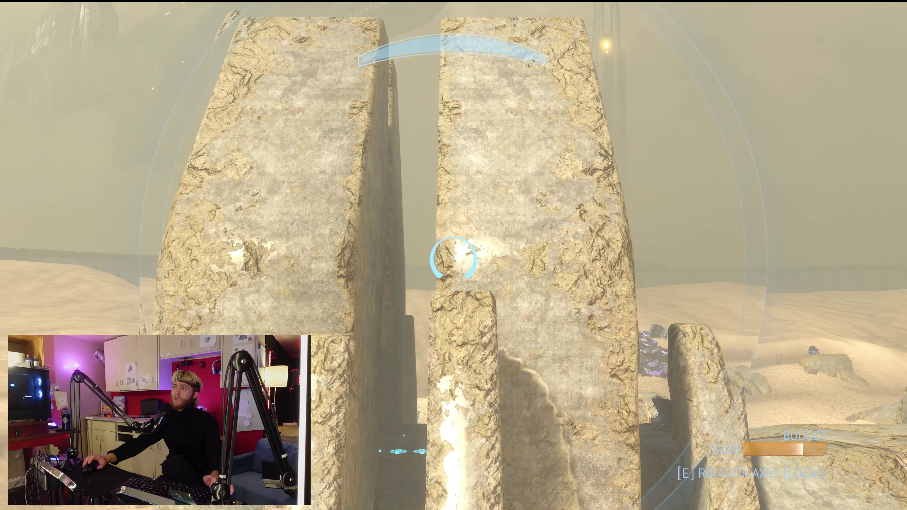
pyautogui.hotkey('alt', 'Tab')
pyautogui.press('g')
pyautogui.press('z')
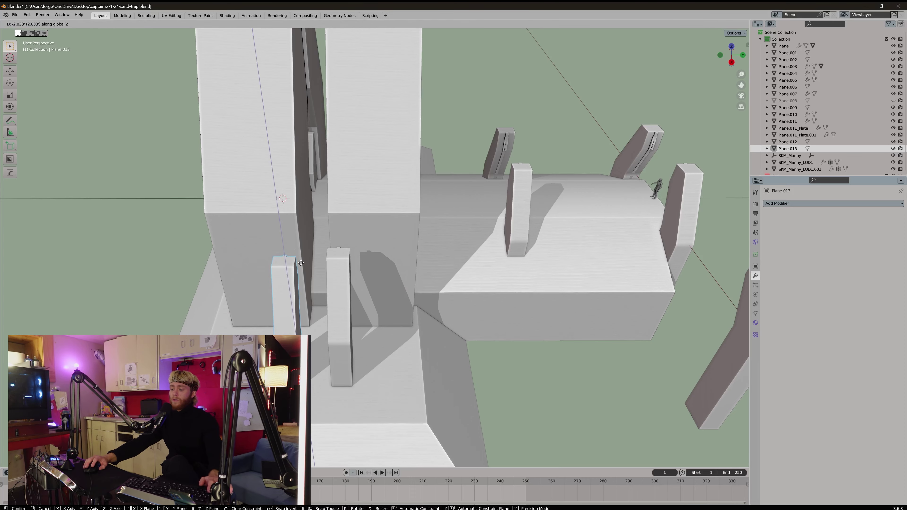
pyautogui.moveTo(301, 262); pyautogui.dragTo(375, 259, button='middle')
# - Examine the pillars' spacing and the gate's opposite side in the in-game reference
pyautogui.hotkey('alt', 'Tab')
pyautogui.hotkey('alt', 'Tab')
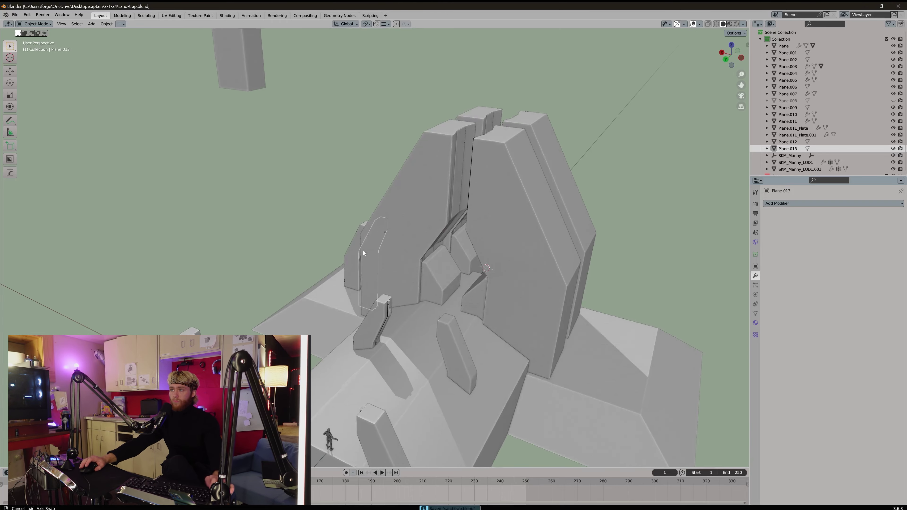
pyautogui.hotkey('alt', 'Tab')
pyautogui.press('w')
pyautogui.press('d')
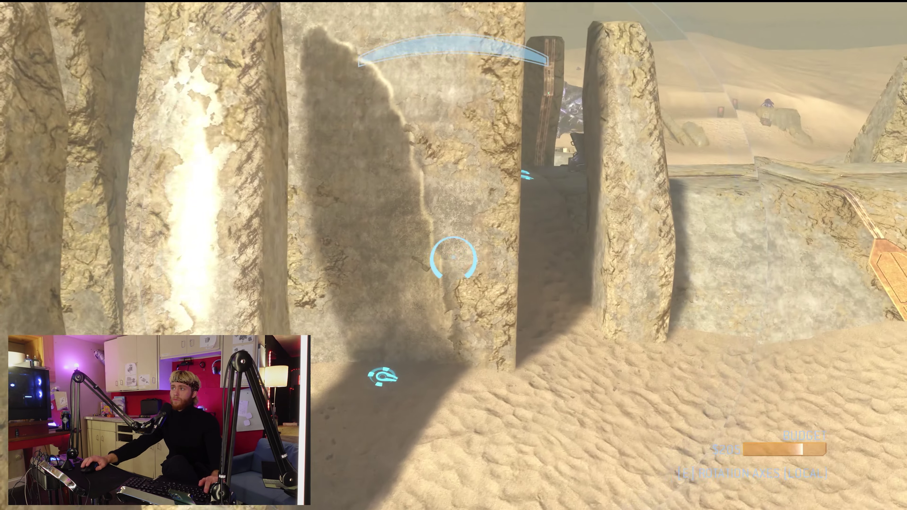
pyautogui.press('s')
pyautogui.press('w')
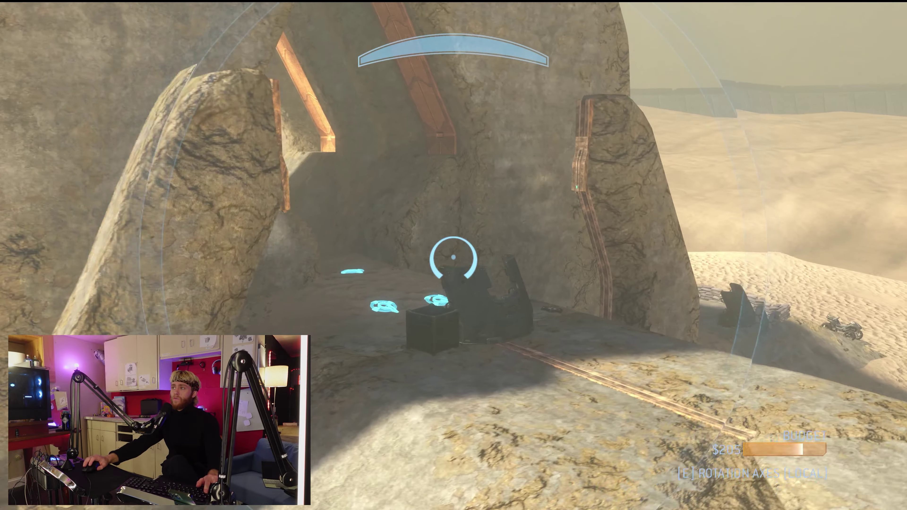
pyautogui.press('w')
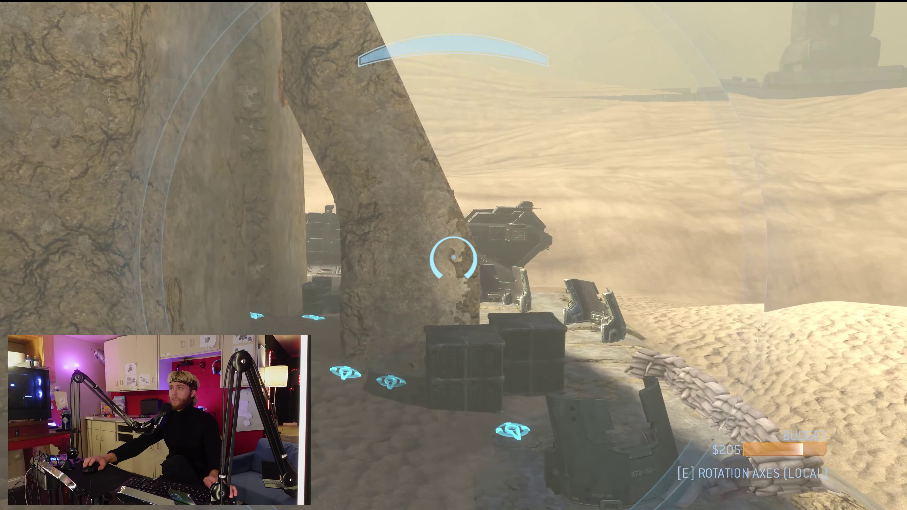
# - Join the two pillar copies beside the gate into one object
pyautogui.hotkey('alt', 'Tab')
pyautogui.scroll(4, 285, 324)
pyautogui.moveTo(336, 316); pyautogui.dragTo(429, 303, button='middle')
pyautogui.keyDown('shift'); pyautogui.click(250, 265); pyautogui.keyUp('shift')
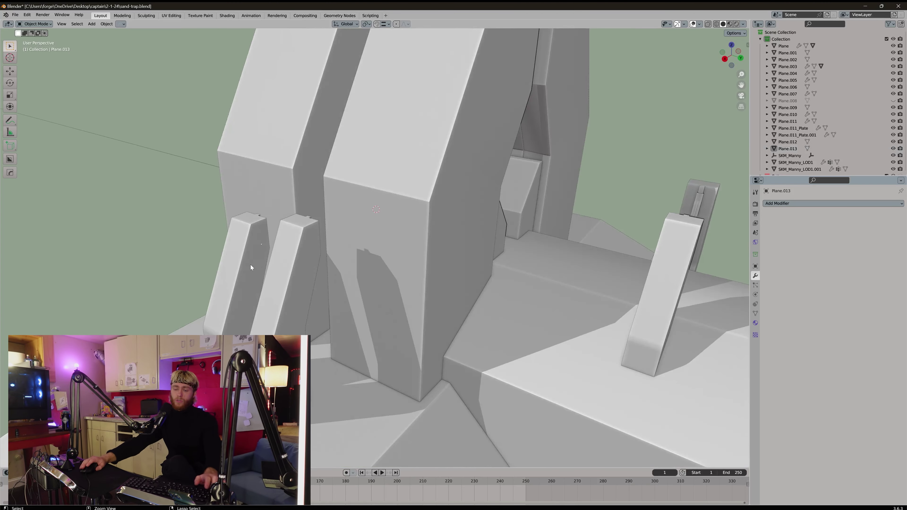
pyautogui.click(277, 275)
pyautogui.keyDown('shift'); pyautogui.click(252, 267); pyautogui.keyUp('shift')
pyautogui.hotkey('ctrl', 'j')
pyautogui.scroll(-6, 270, 289)
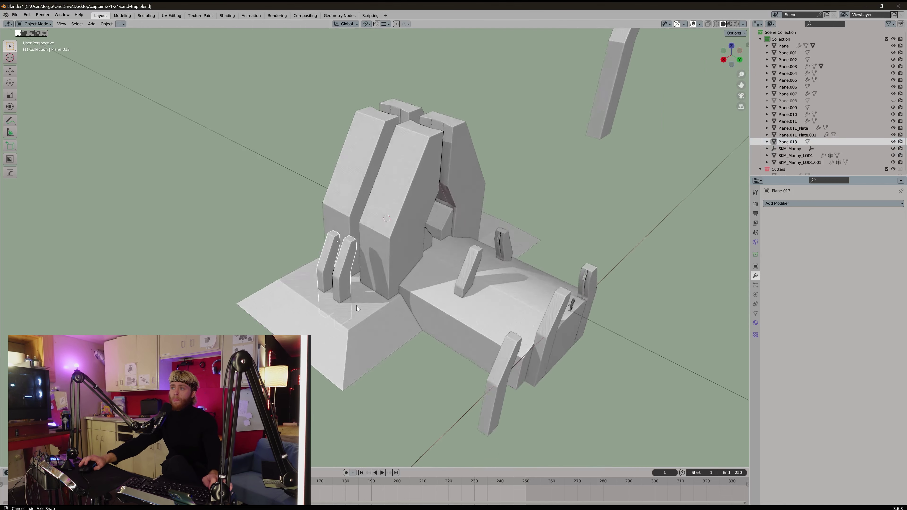
# - Mirror the joined pillars across the base block to the gate's opposite side
pyautogui.moveTo(356, 305); pyautogui.dragTo(380, 309, button='middle')
pyautogui.click(411, 309)
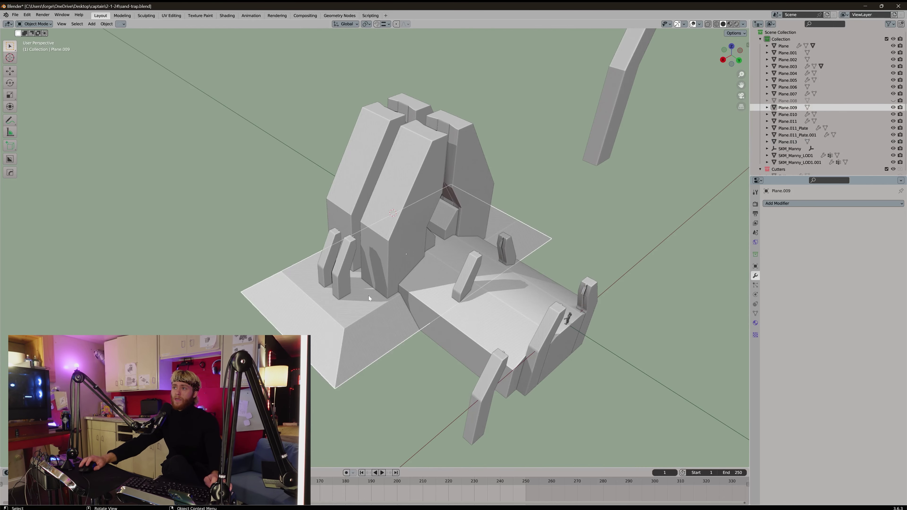
pyautogui.keyDown('shift'); pyautogui.click(357, 291); pyautogui.keyUp('shift')
pyautogui.hotkey('alt', 'x')
pyautogui.click(377, 284)
pyautogui.keyDown('alt'); pyautogui.moveTo(379, 285); pyautogui.dragTo(462, 213, button='middle'); pyautogui.keyUp('alt')
# - Try deleting the stray object lying away from the gate, and undo the deletion
pyautogui.click(317, 227)
pyautogui.click(131, 274)
pyautogui.click(533, 107)
pyautogui.press('Delete')
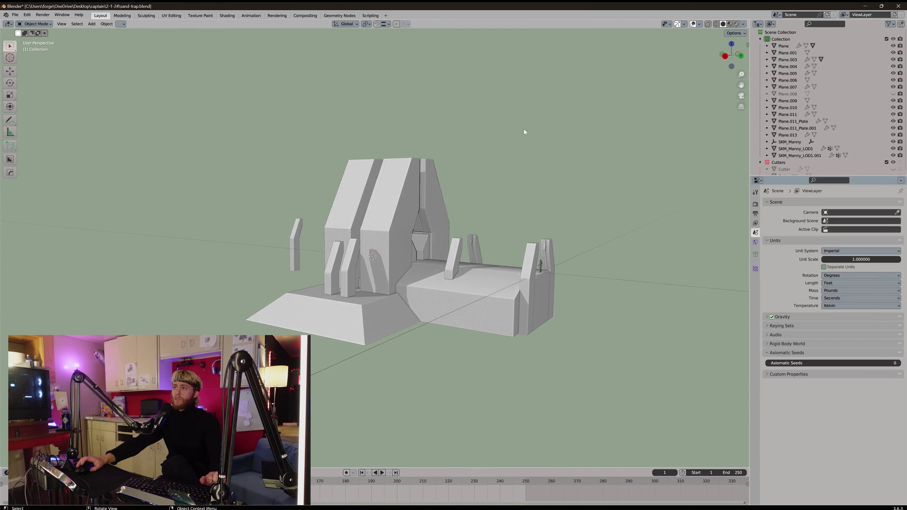
pyautogui.moveTo(524, 134); pyautogui.dragTo(408, 307, button='middle')
pyautogui.hotkey('ctrl', 'z')
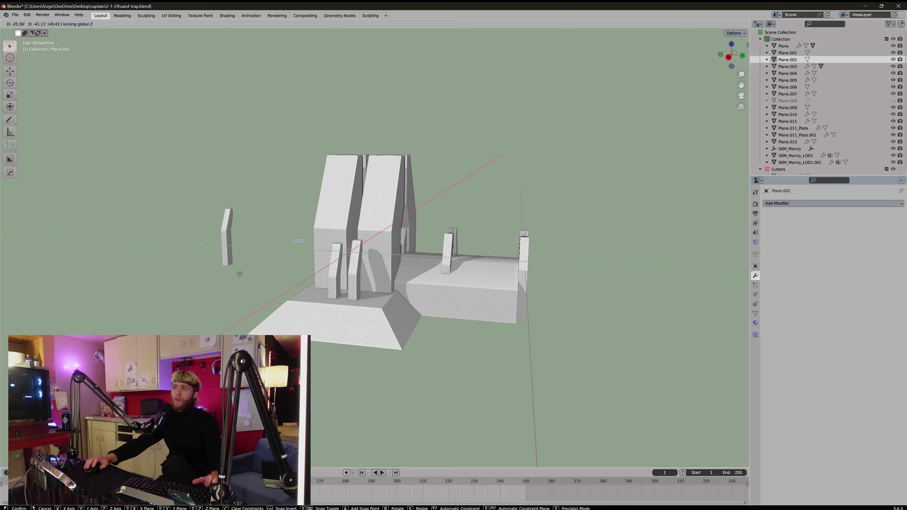
# - Move the spare flat plane and pillar well clear of the gate and check the base in the in-game reference
pyautogui.moveTo(494, 257); pyautogui.dragTo(451, 277, button='middle')
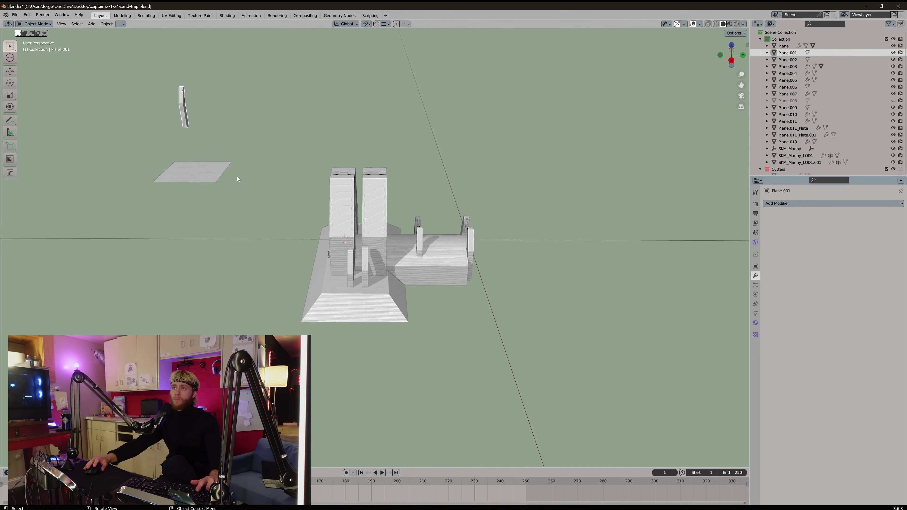
pyautogui.moveTo(195, 162); pyautogui.dragTo(418, 236, button='middle')
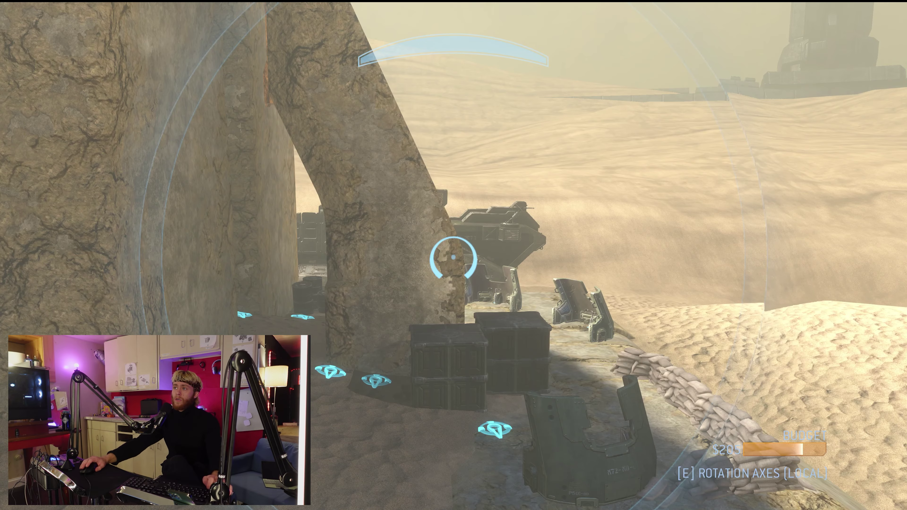
pyautogui.press('w')
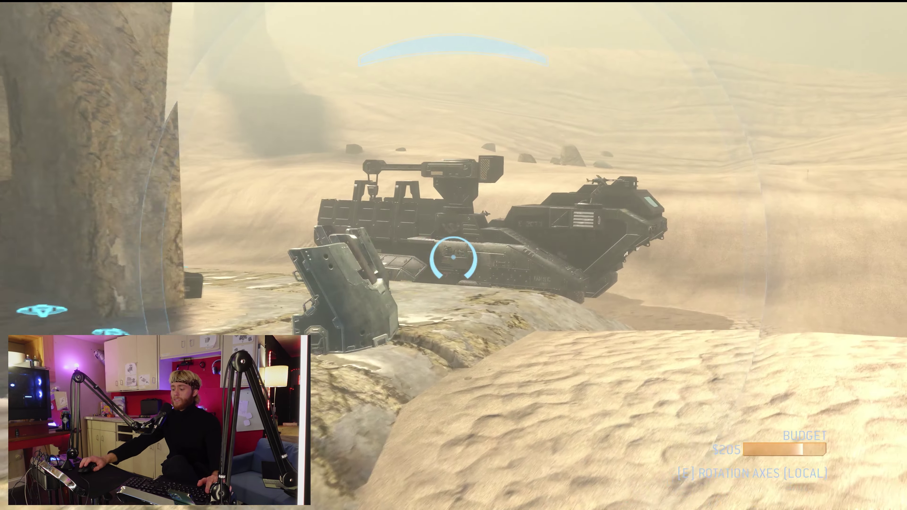
pyautogui.press('w')
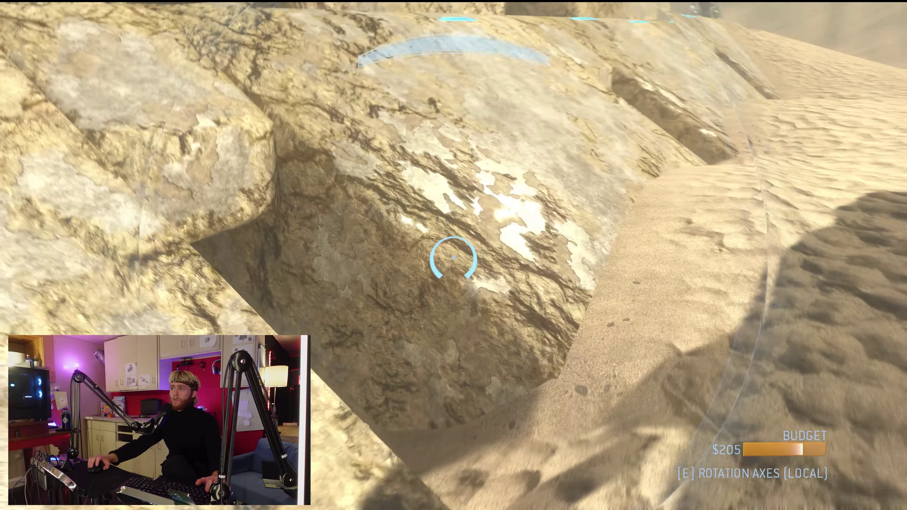
# - Examine the gate's base, side pillars and surrounding structures in the in-game reference and compare them with the model
pyautogui.press('w')
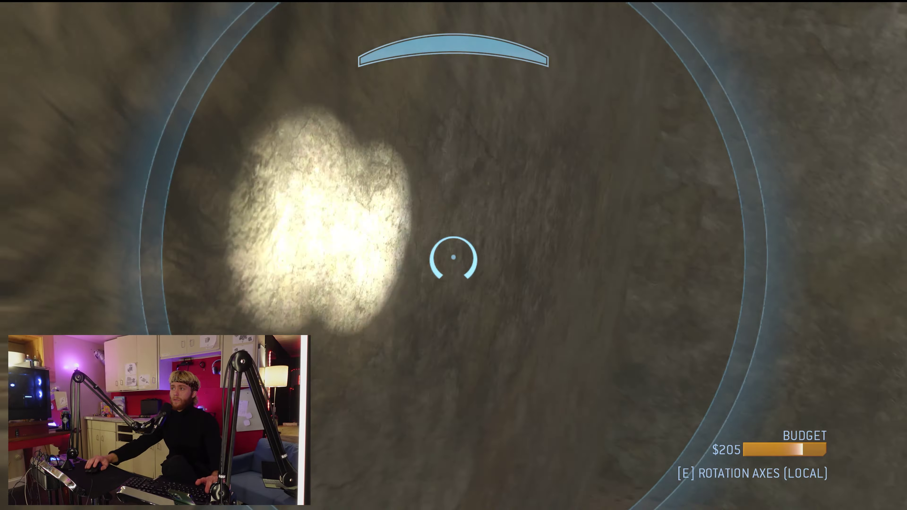
pyautogui.press('w')
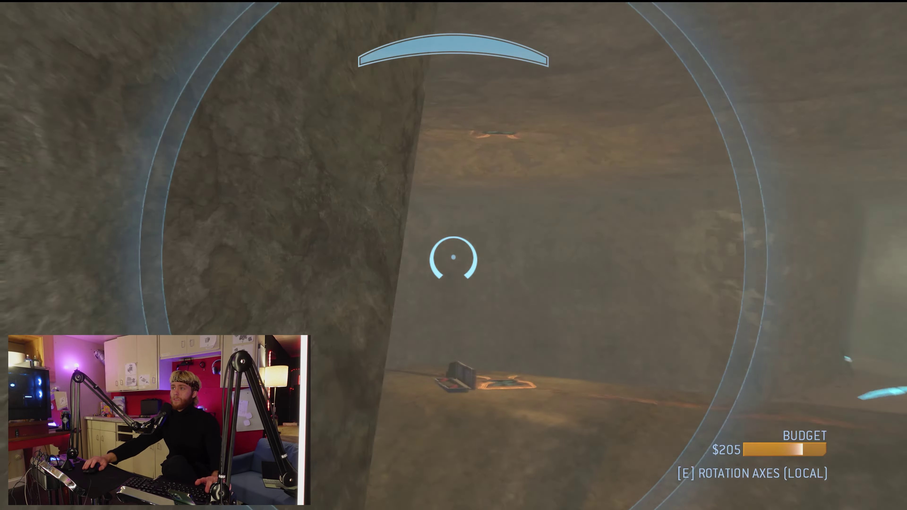
pyautogui.press('w')
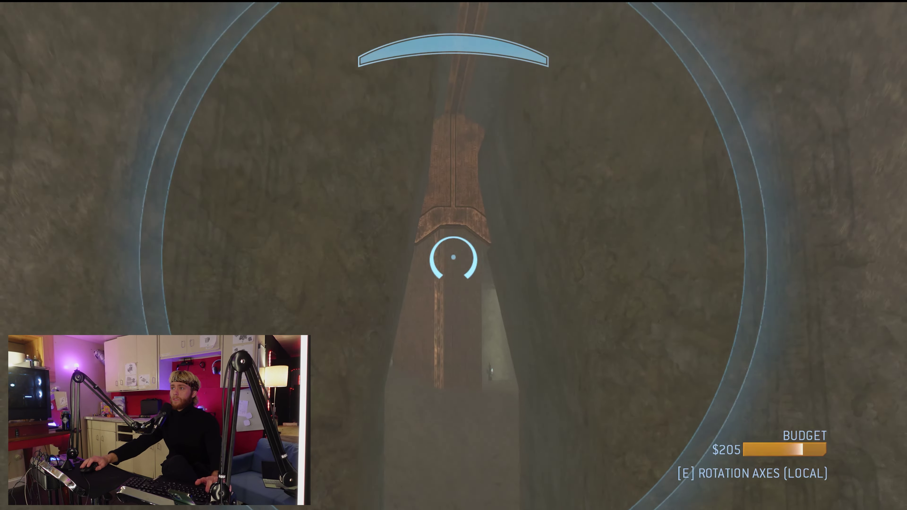
pyautogui.press('w')
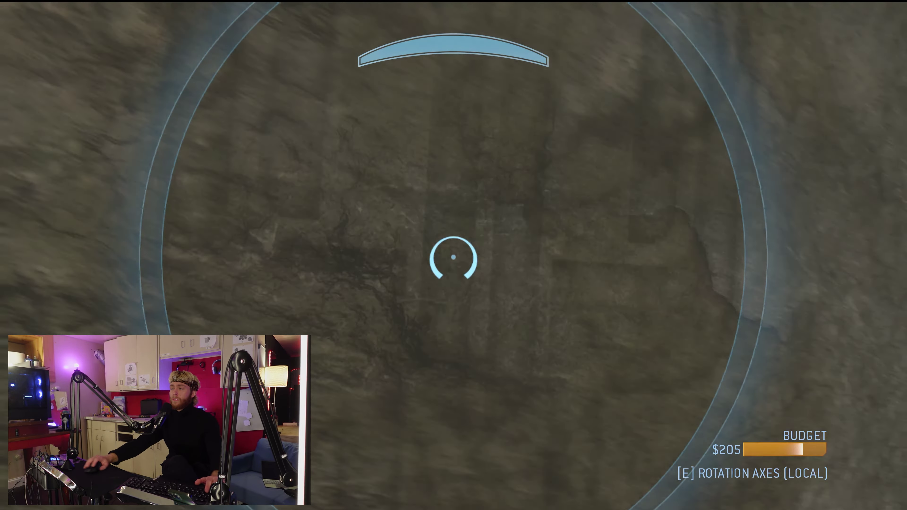
pyautogui.press('w')
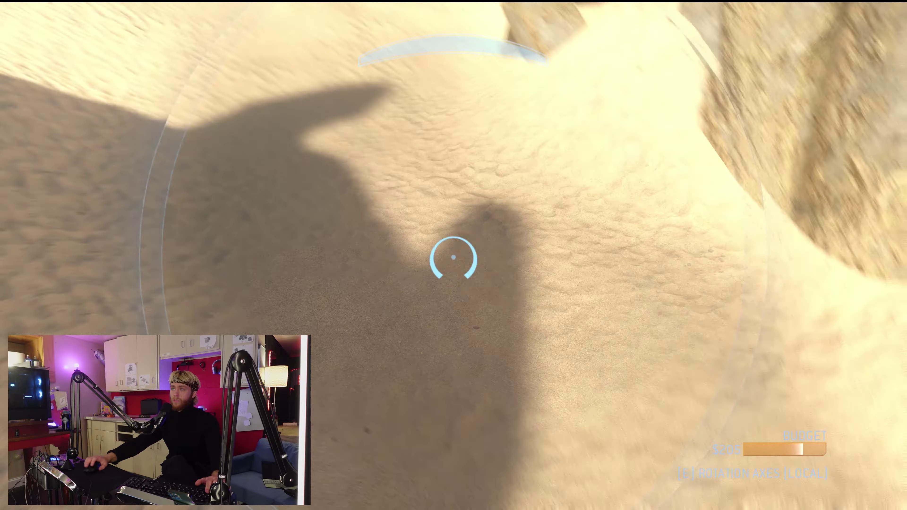
pyautogui.press('s')
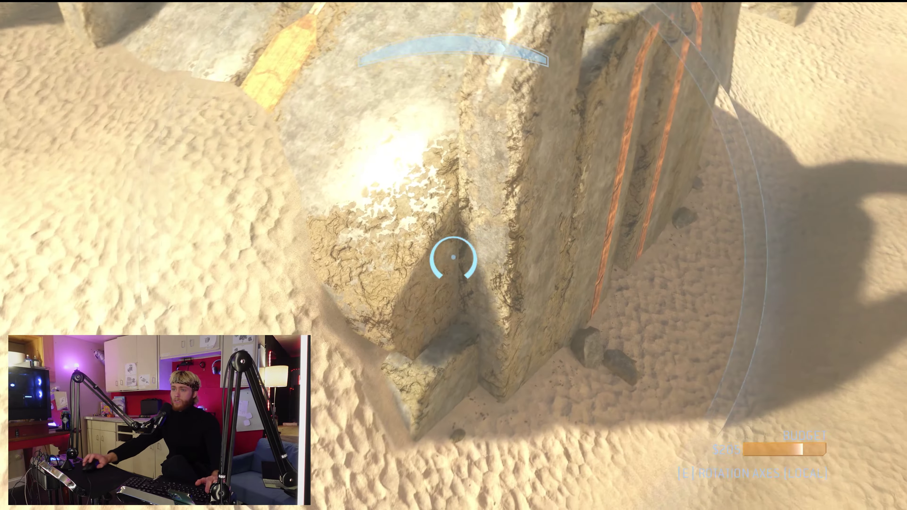
pyautogui.press('s')
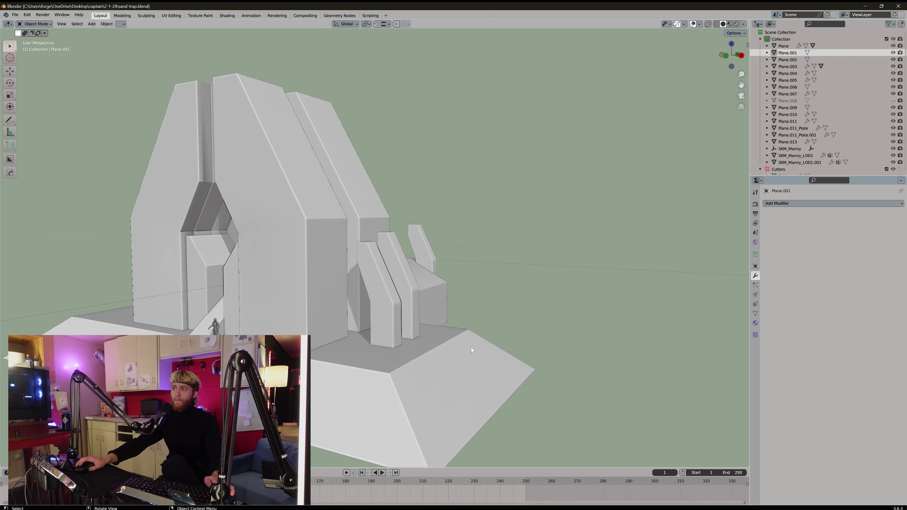
pyautogui.hotkey('alt', 'Tab')
pyautogui.moveTo(472, 347); pyautogui.dragTo(412, 270, button='middle')
pyautogui.hotkey('alt', 'Tab')
pyautogui.hotkey('alt', 'Tab')
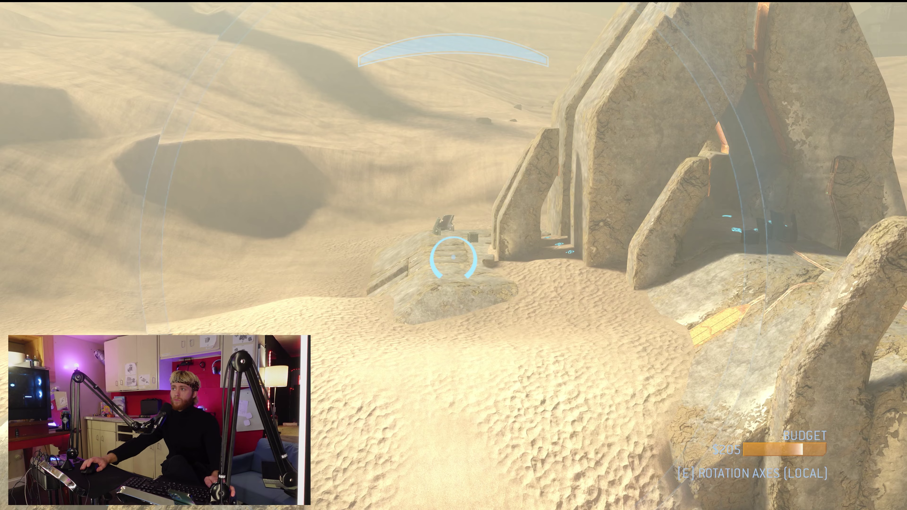
pyautogui.press('s')
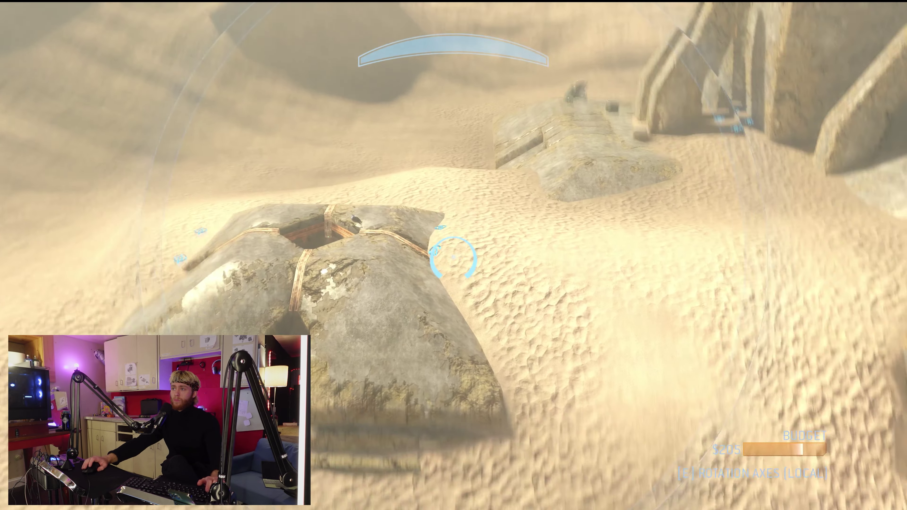
pyautogui.hotkey('alt', 'Tab')
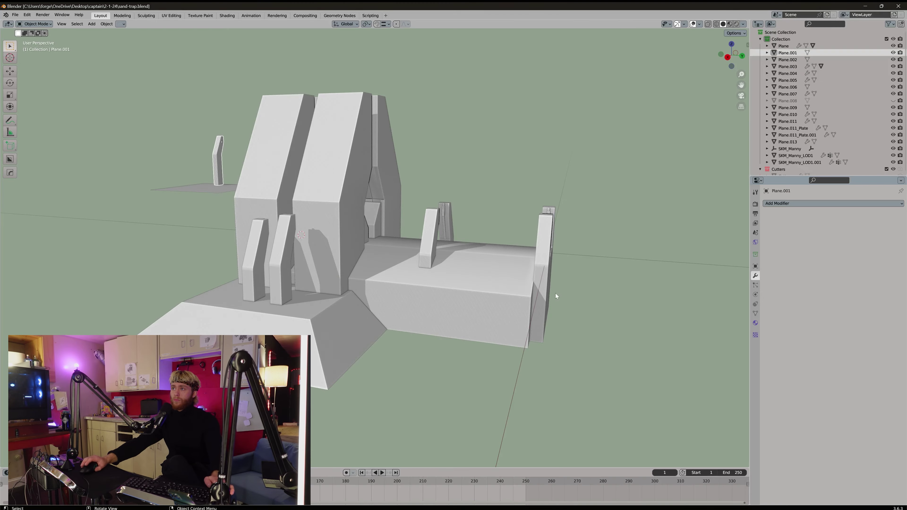
# - Move the spare flat plane and pillar from behind the gate to the open area in front of it
pyautogui.moveTo(556, 294); pyautogui.dragTo(485, 306, button='middle')
pyautogui.moveTo(463, 263); pyautogui.dragTo(461, 229, button='middle')
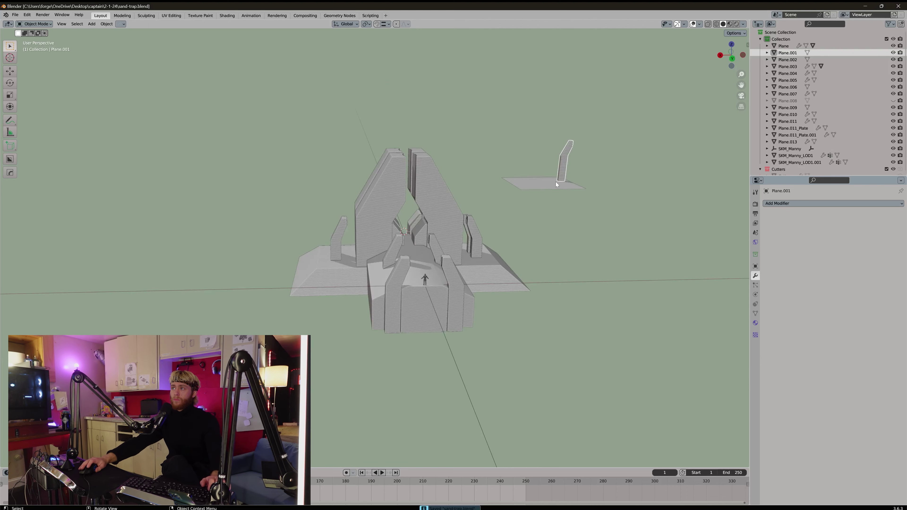
pyautogui.scroll(3, 446, 223)
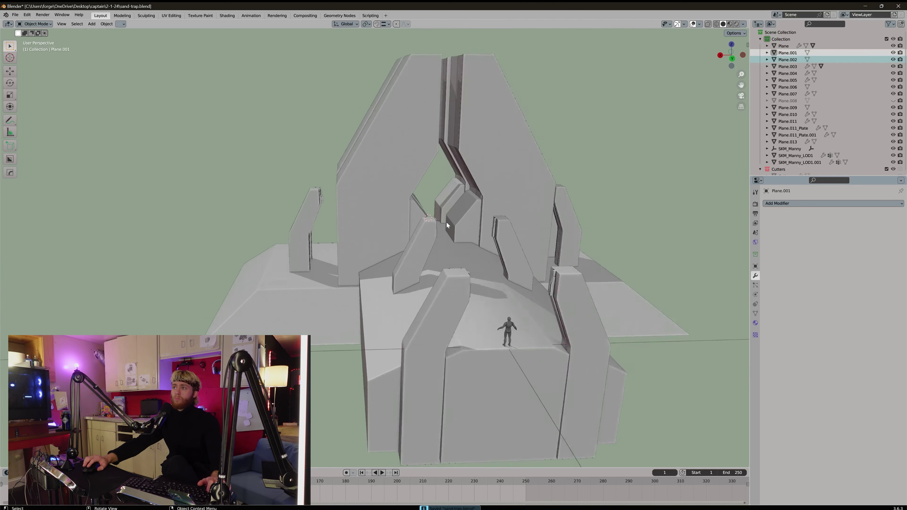
# - Switch the viewport lighting to MatCap and choose a reddish-brown matcap
pyautogui.moveTo(446, 222); pyautogui.dragTo(488, 216, button='middle')
pyautogui.click(743, 23)
pyautogui.click(737, 56)
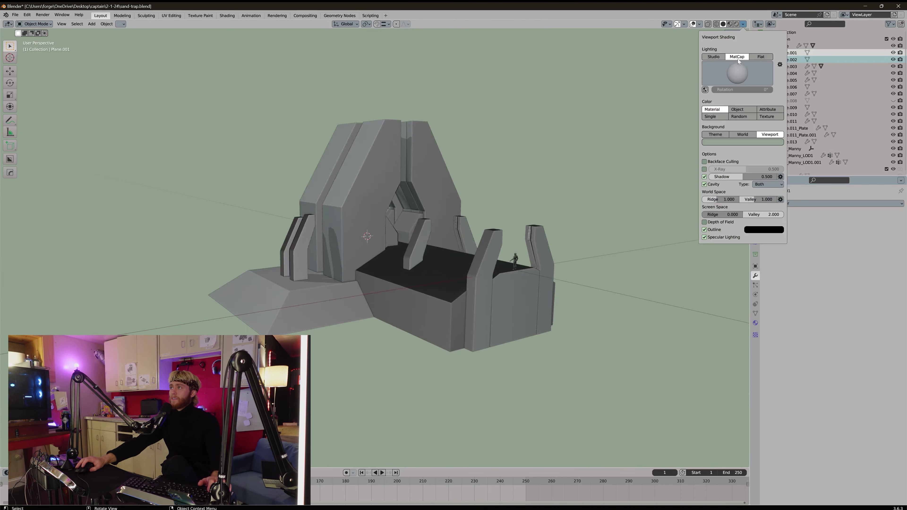
pyautogui.click(737, 73)
pyautogui.click(637, 159)
# - Correct the inverted normals on the ramp block's dark top and save the file
pyautogui.scroll(3, 531, 240)
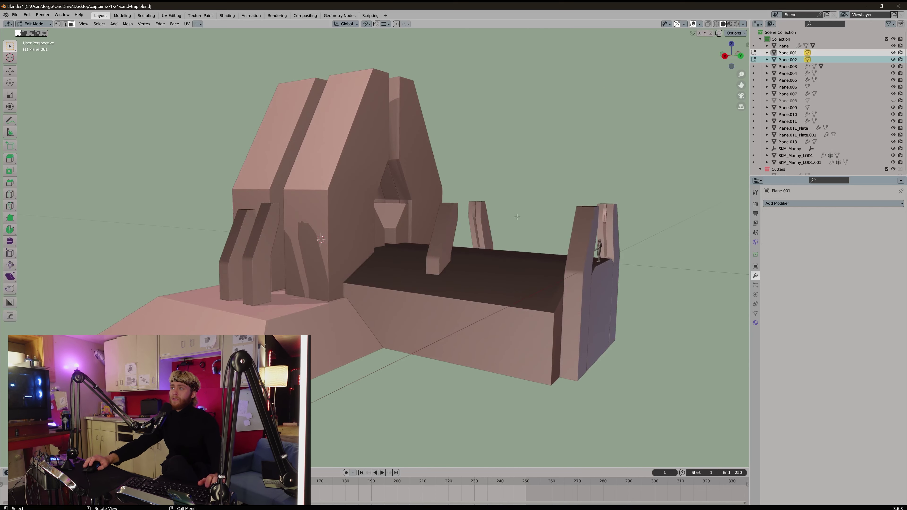
pyautogui.click(513, 137)
pyautogui.click(505, 254)
pyautogui.press('Tab')
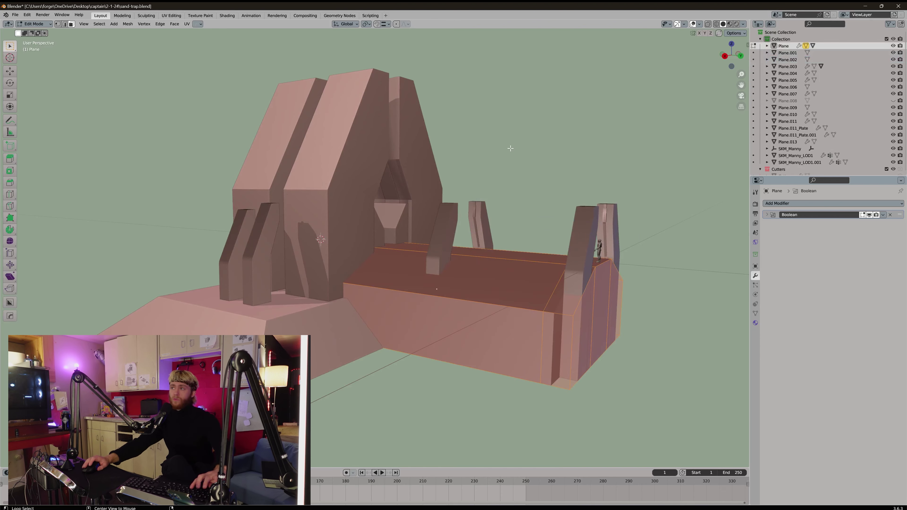
pyautogui.click(508, 155)
pyautogui.click(504, 109)
pyautogui.scroll(-3, 506, 222)
pyautogui.moveTo(514, 220); pyautogui.dragTo(506, 228, button='middle')
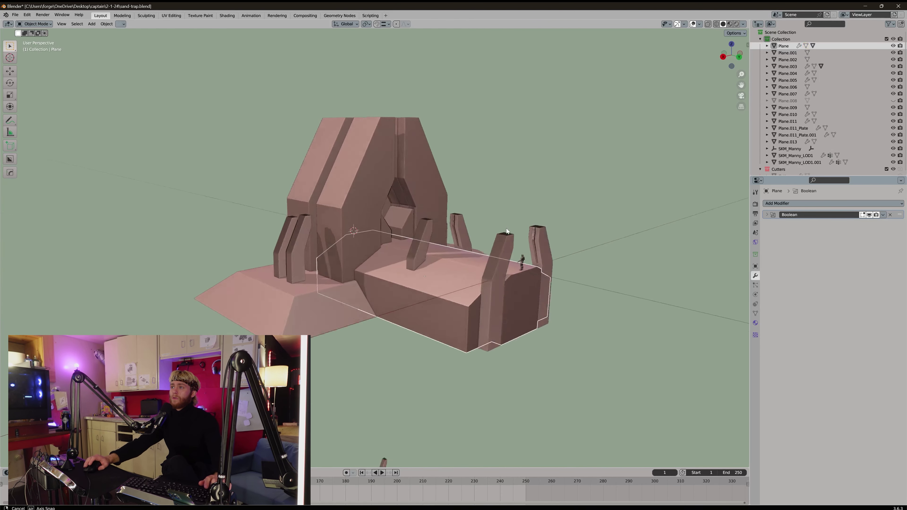
pyautogui.scroll(3, 505, 226)
pyautogui.hotkey('ctrl', 's')
# - Recalculate the normals of all visible objects together in edit mode and save the file
pyautogui.press('a')
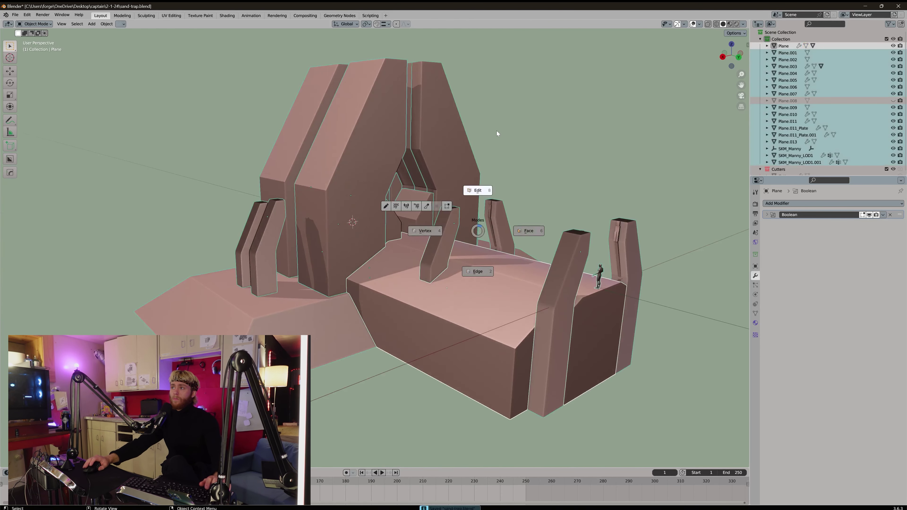
pyautogui.click(496, 133)
pyautogui.hotkey('alt', 'n')
pyautogui.click(494, 174)
pyautogui.press('Tab')
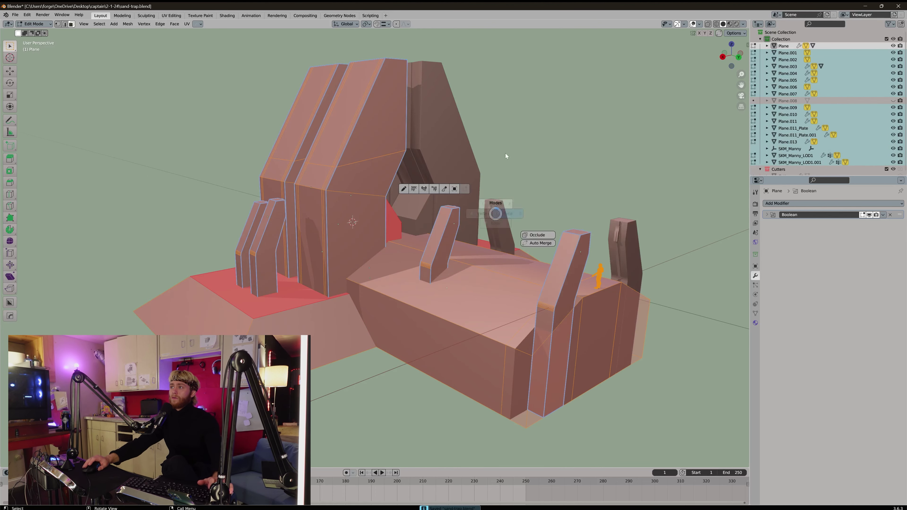
pyautogui.click(506, 156)
pyautogui.click(586, 212)
pyautogui.moveTo(587, 213); pyautogui.dragTo(610, 205, button='middle')
pyautogui.keyDown('ctrl'); pyautogui.moveTo(611, 205); pyautogui.dragTo(480, 216, button='middle'); pyautogui.keyUp('ctrl')
pyautogui.hotkey('ctrl', 's')
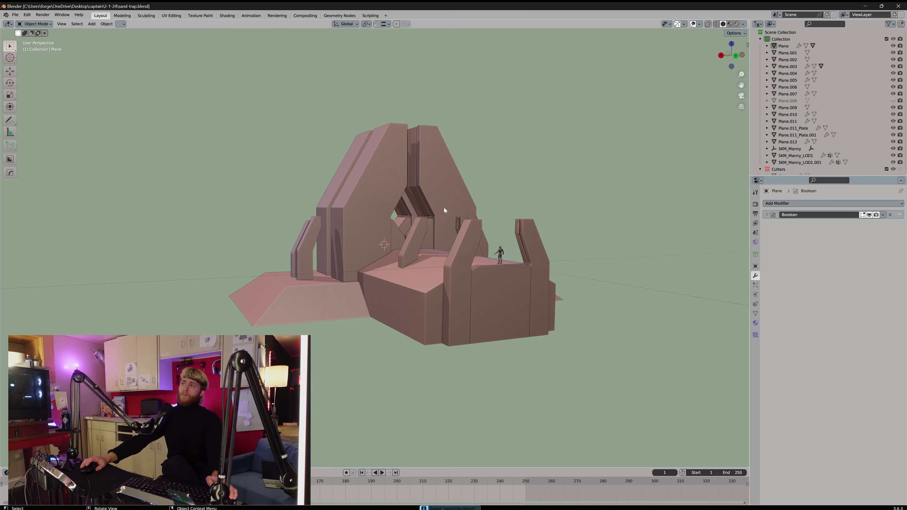
# - Change the viewport background to a pale yellow-green
pyautogui.click(744, 25)
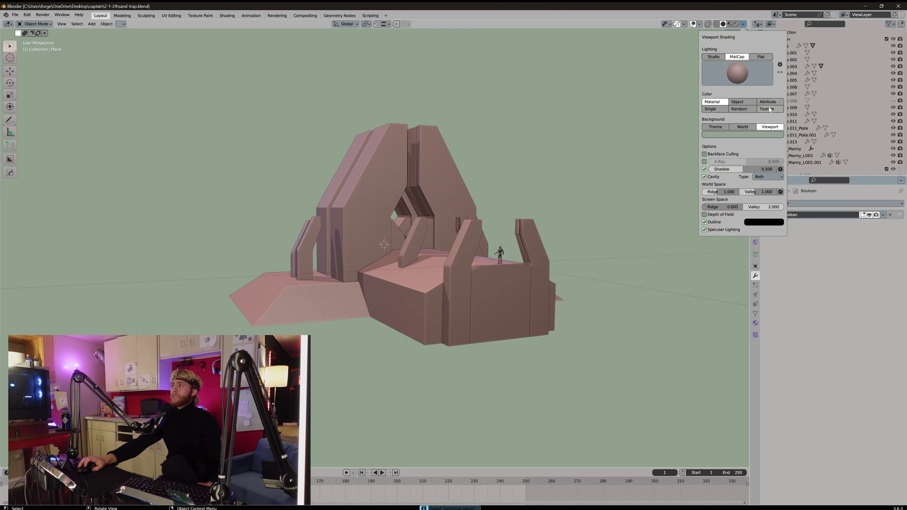
pyautogui.click(759, 135)
pyautogui.moveTo(760, 59); pyautogui.dragTo(760, 47)
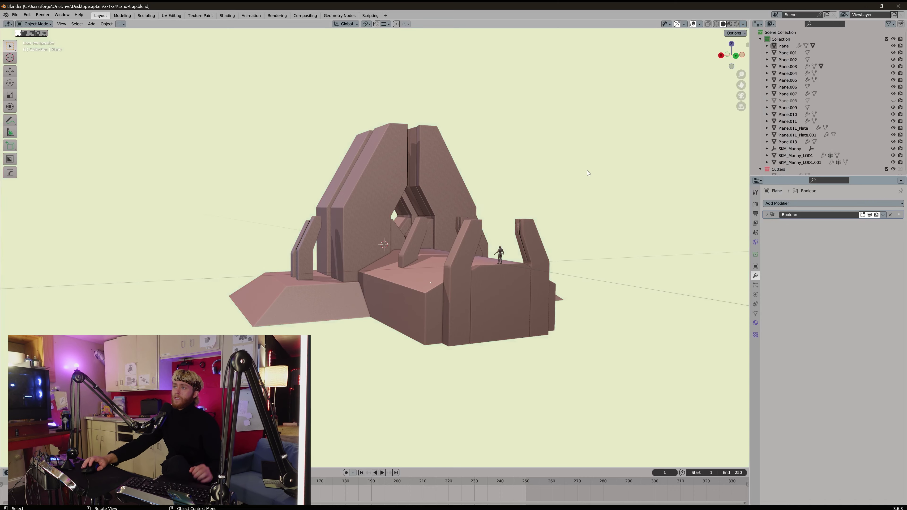
# - Set the box cutter's orientation to Object and cut a rectangular notch into the ramp block's front corner
pyautogui.scroll(3, 587, 170)
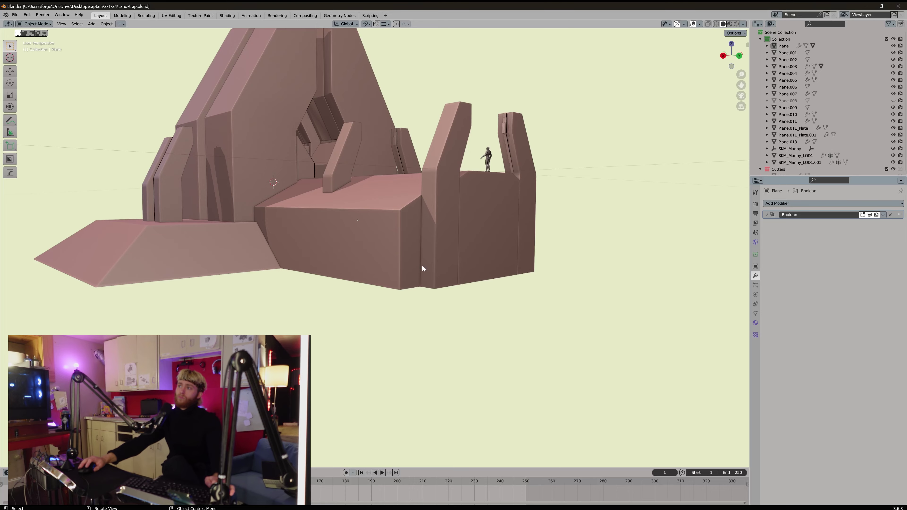
pyautogui.scroll(5, 423, 266)
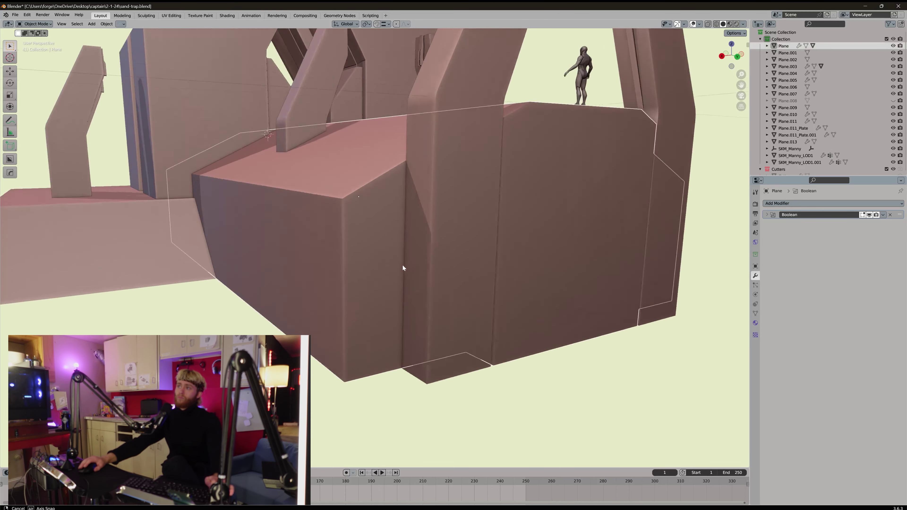
pyautogui.click(159, 33)
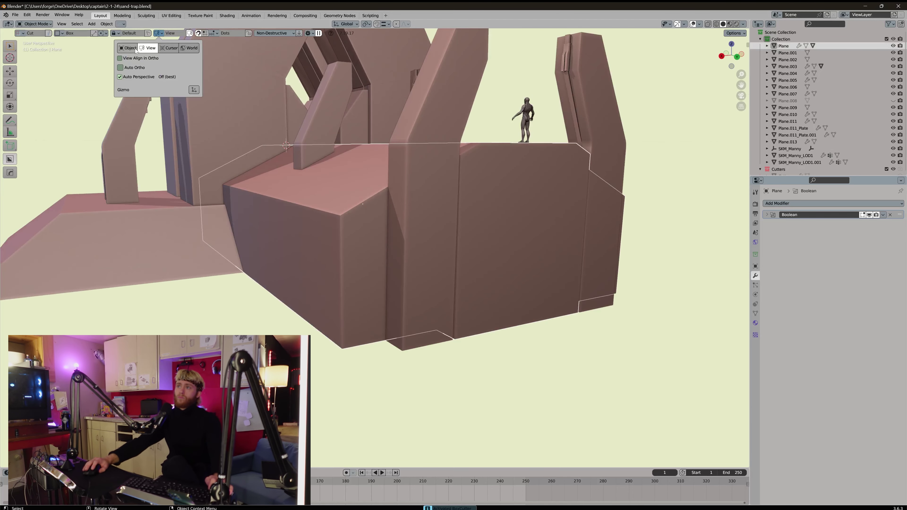
pyautogui.click(128, 49)
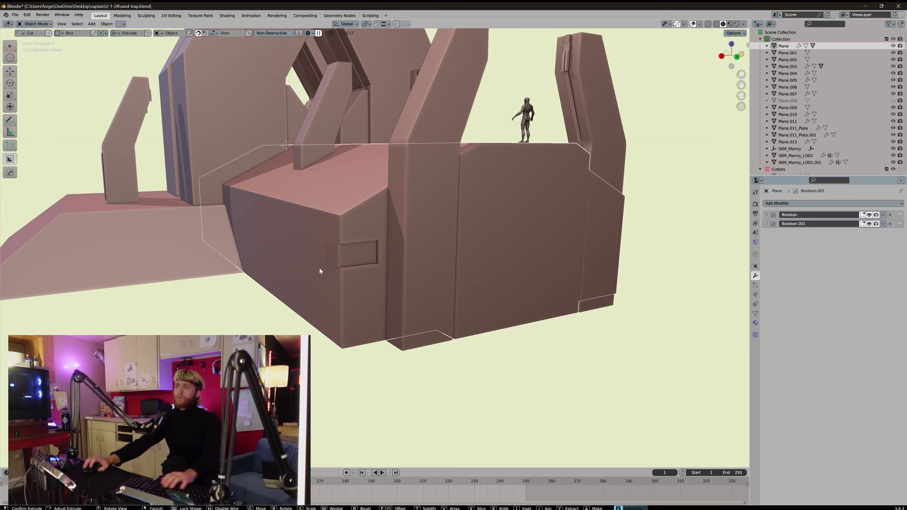
pyautogui.click(399, 219)
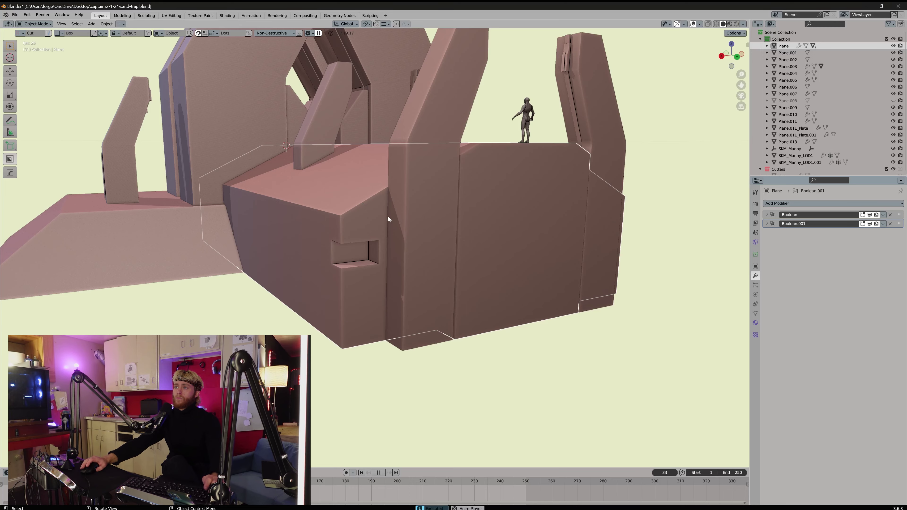
# - Select the notch's cutter and enlarge it by fattening all of its faces in edit mode
pyautogui.rightClick(386, 216)
pyautogui.click(376, 224)
pyautogui.press('KP_Decimal')
pyautogui.hotkey('ctrl', 'Tab')
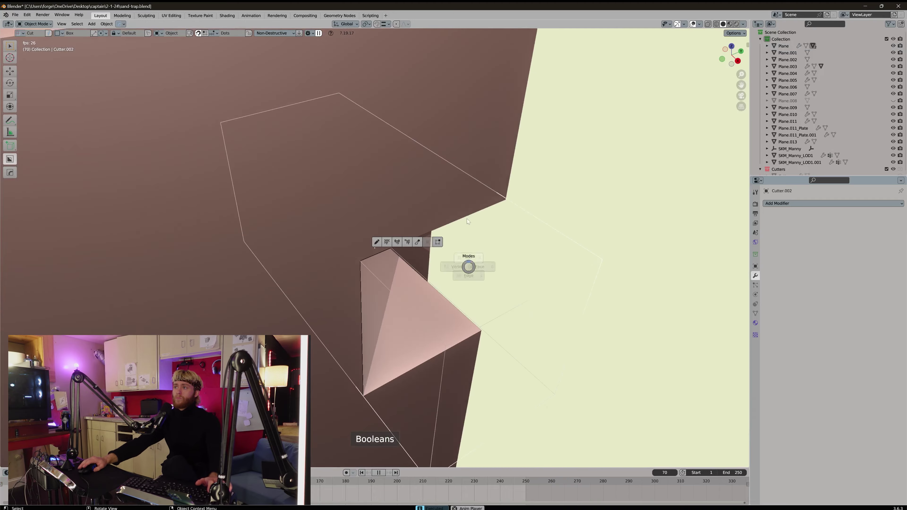
pyautogui.scroll(-4, 467, 218)
pyautogui.moveTo(467, 218); pyautogui.dragTo(377, 269, button='middle')
pyautogui.press('a')
pyautogui.hotkey('alt', 's')
pyautogui.click(510, 336)
# - Extrude the cutter's rear face along Y to lengthen the notch into a groove along the ramp block's side
pyautogui.press('3')
pyautogui.click(427, 264)
pyautogui.scroll(-4, 427, 264)
pyautogui.press('e')
pyautogui.click(227, 266)
pyautogui.scroll(-4, 227, 265)
pyautogui.press('g')
pyautogui.press('y')
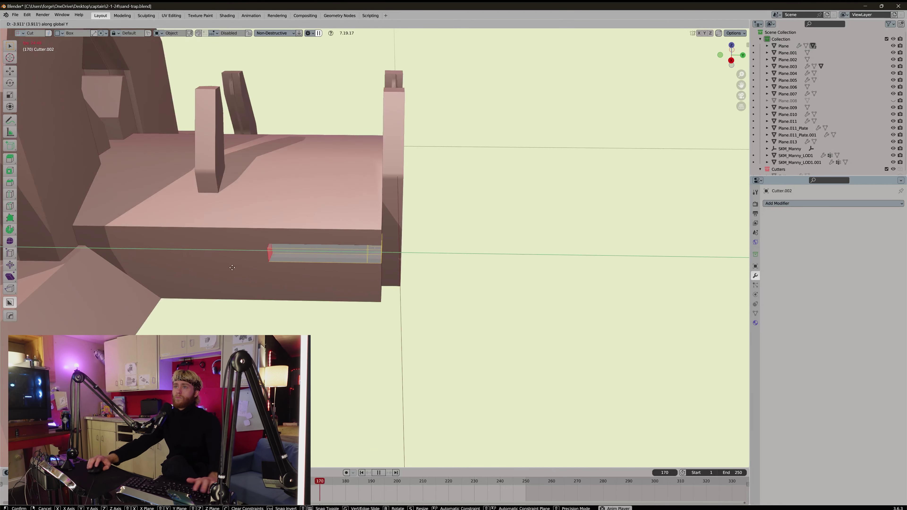
pyautogui.click(121, 269)
# - Move the cutter's extended end farther along Y so the groove runs the full side, and leave edit mode
pyautogui.scroll(-6, 121, 268)
pyautogui.press('g')
pyautogui.press('y')
pyautogui.click(174, 257)
pyautogui.press('Tab')
pyautogui.scroll(5, 381, 225)
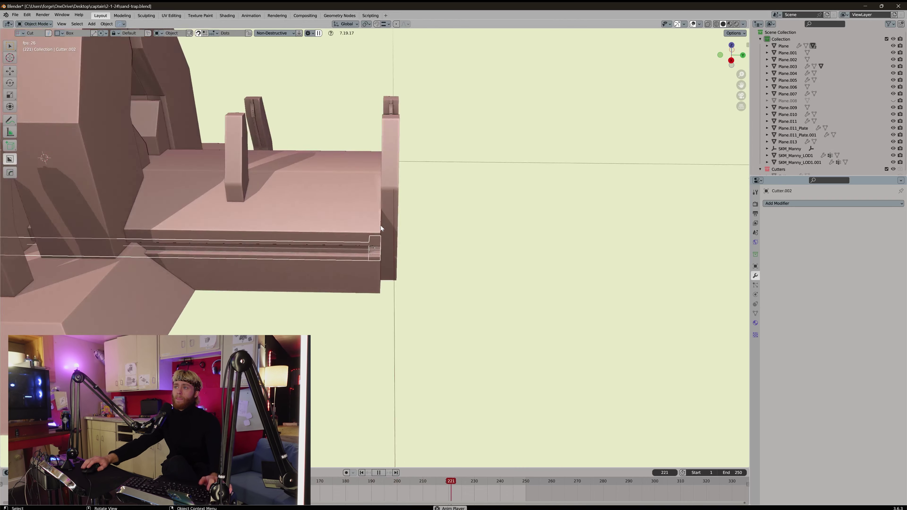
pyautogui.moveTo(381, 226); pyautogui.dragTo(374, 234, button='middle')
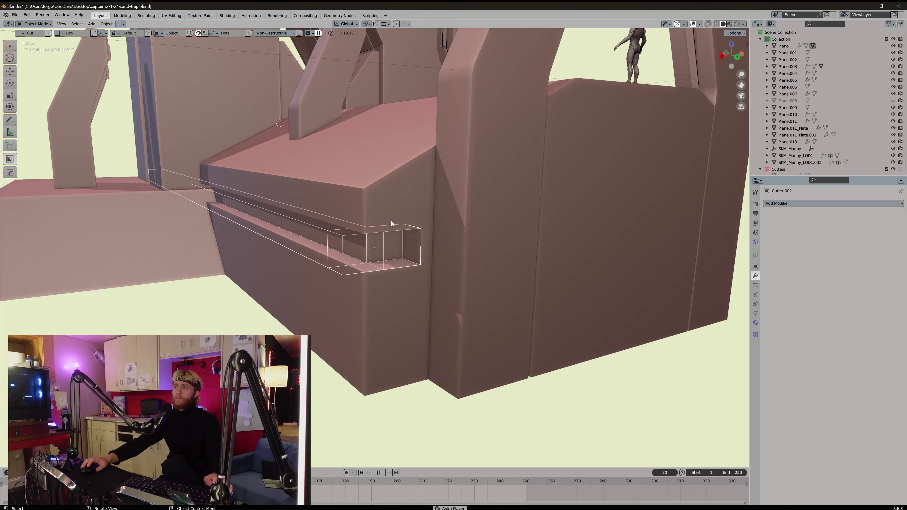
pyautogui.click(397, 212)
pyautogui.hotkey('alt', 'x')
pyautogui.scroll(-3, 392, 222)
pyautogui.moveTo(370, 210); pyautogui.dragTo(390, 214, button='middle')
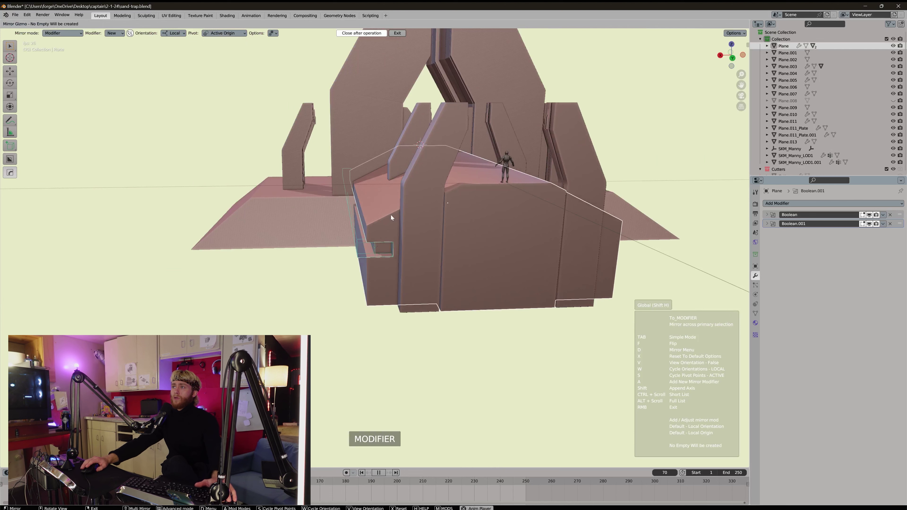
pyautogui.rightClick(417, 355)
pyautogui.keyDown('shift'); pyautogui.click(379, 224); pyautogui.keyUp('shift')
pyautogui.hotkey('alt', 'x')
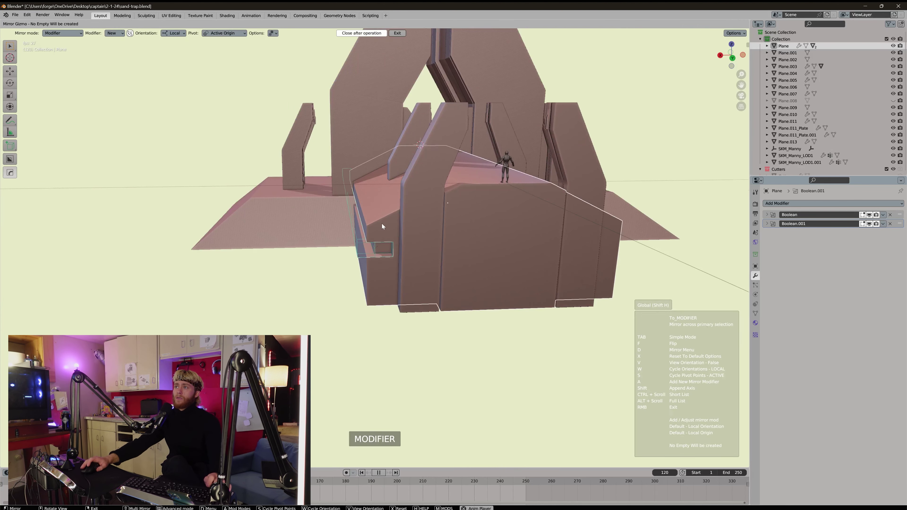
pyautogui.scroll(-8, 383, 224)
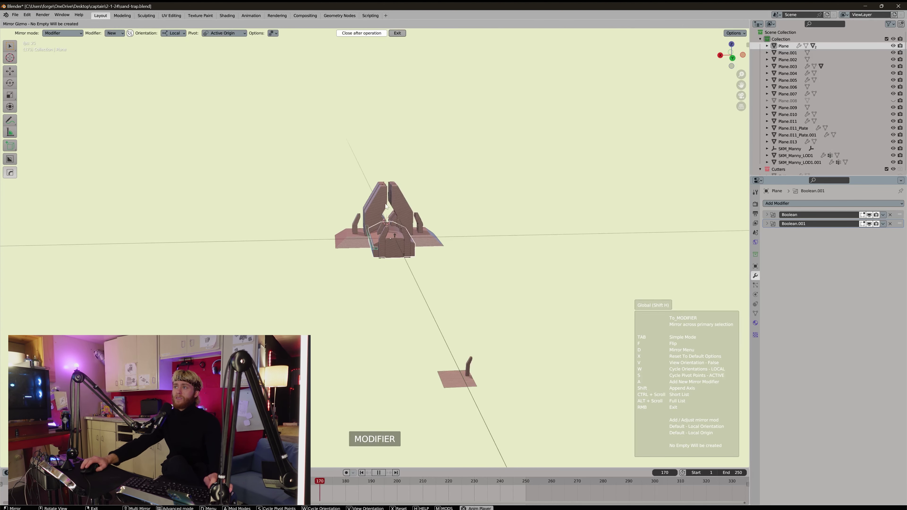
pyautogui.scroll(6, 386, 204)
pyautogui.moveTo(386, 203)
pyautogui.mouseDown(button='middle')
pyautogui.moveTo(375, 187)
pyautogui.moveTo(392, 215)
pyautogui.mouseUp(button='middle')
pyautogui.rightClick(375, 192)
pyautogui.press('Escape')
pyautogui.press('space')
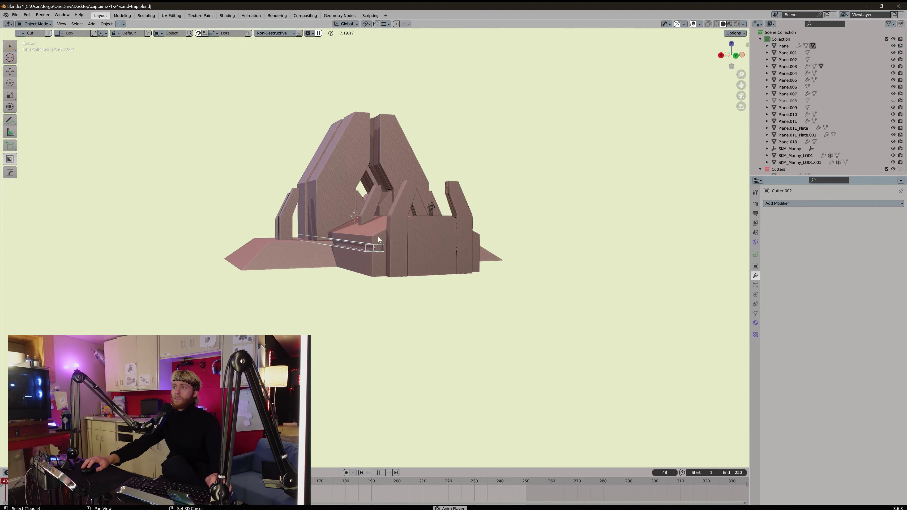
pyautogui.hotkey('alt', 'x')
pyautogui.rightClick(380, 235)
# - Mirror the groove's cutter across X with the ramp block as mirror object to cut the matching groove on the opposite side
pyautogui.press('space')
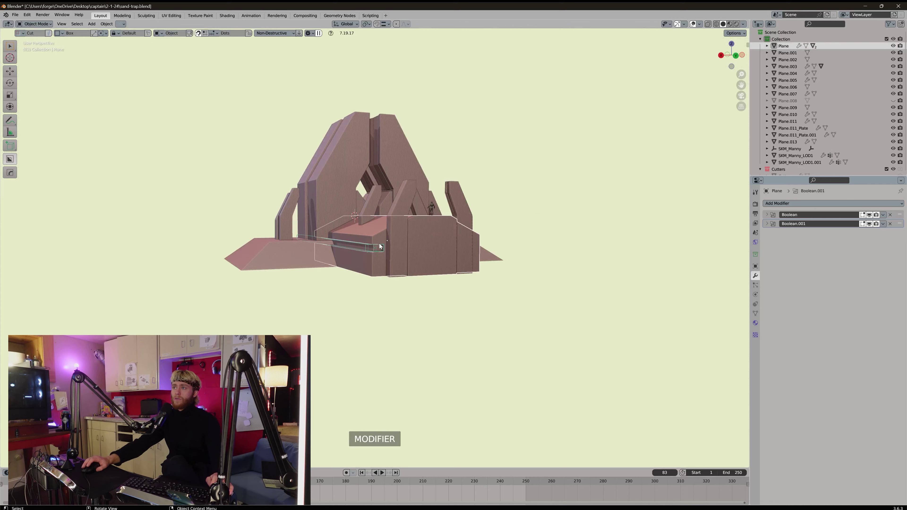
pyautogui.keyDown('shift'); pyautogui.click(377, 238); pyautogui.keyUp('shift')
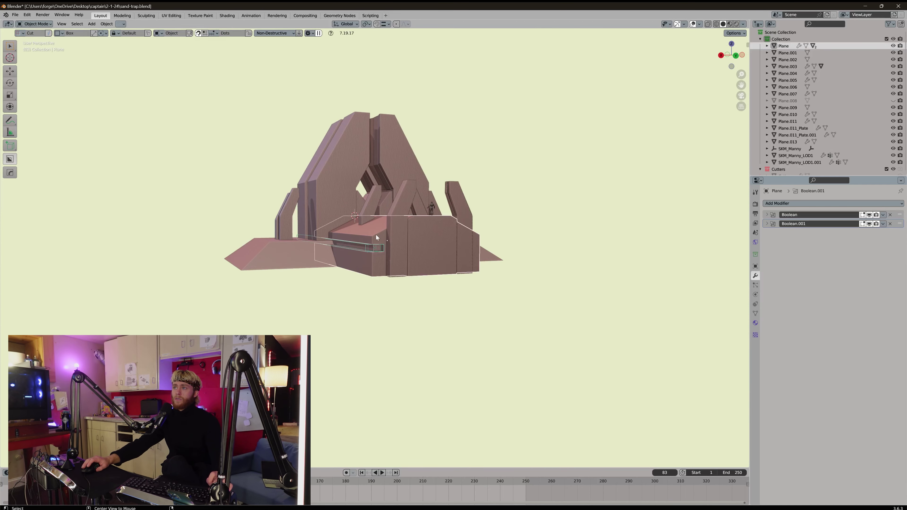
pyautogui.hotkey('alt', 'x')
pyautogui.click(341, 242)
pyautogui.moveTo(341, 242); pyautogui.dragTo(404, 280, button='middle')
pyautogui.scroll(4, 404, 281)
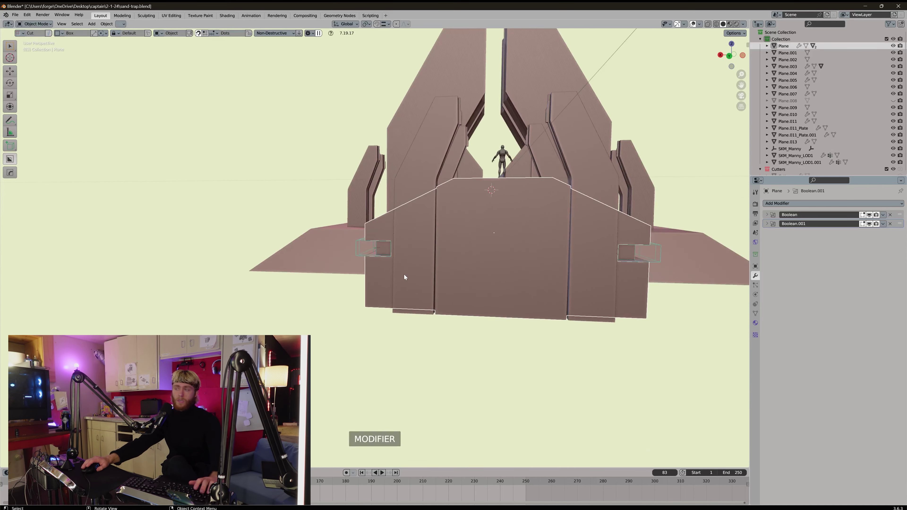
# - Undo the hiding of the ramp block
pyautogui.scroll(-3, 404, 277)
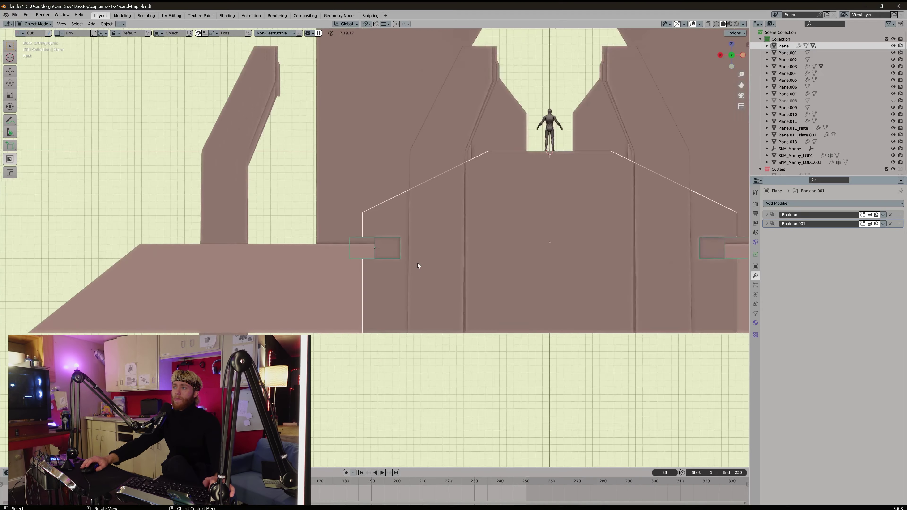
pyautogui.moveTo(417, 263); pyautogui.dragTo(436, 268, button='middle')
pyautogui.scroll(3, 402, 280)
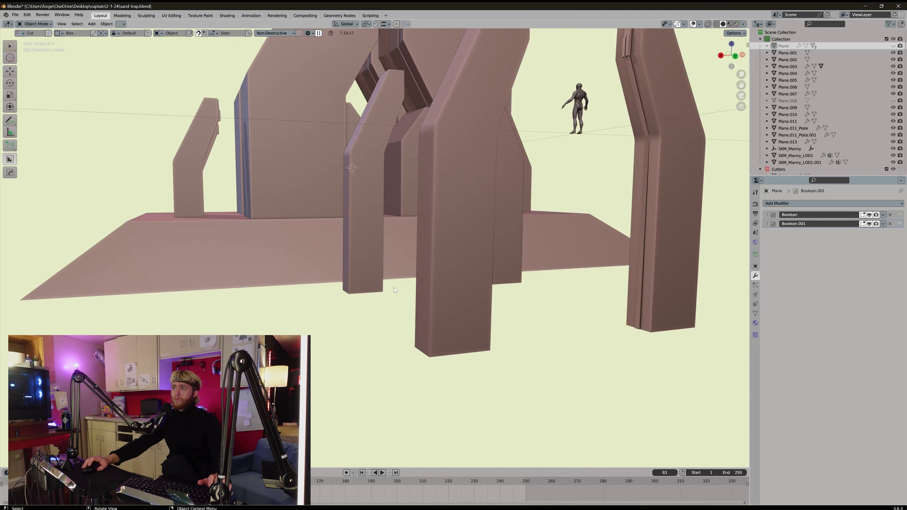
pyautogui.hotkey('ctrl', 'z')
pyautogui.hotkey('ctrl', 'z')
pyautogui.hotkey('ctrl', 'z')
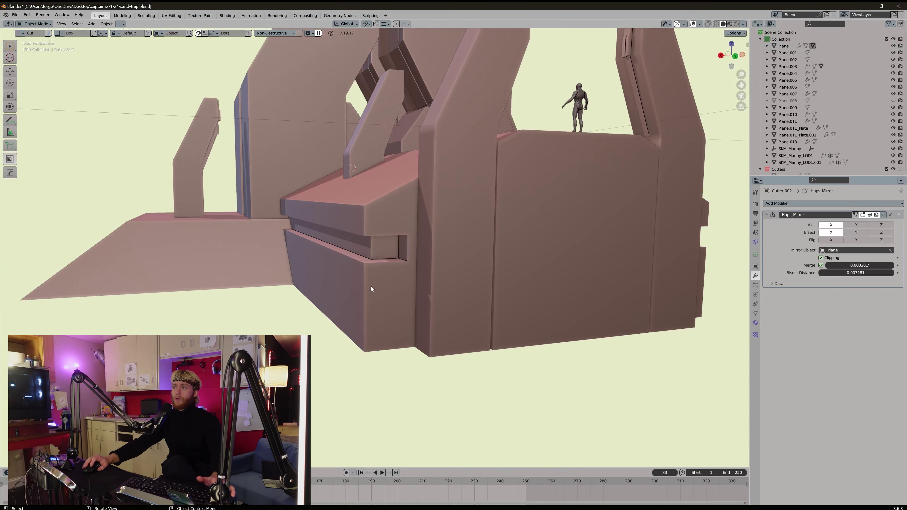
# - Examine the ramp block's mesh in edit mode from several angles and return to object mode
pyautogui.click(359, 263)
pyautogui.press('Tab')
pyautogui.click(366, 266)
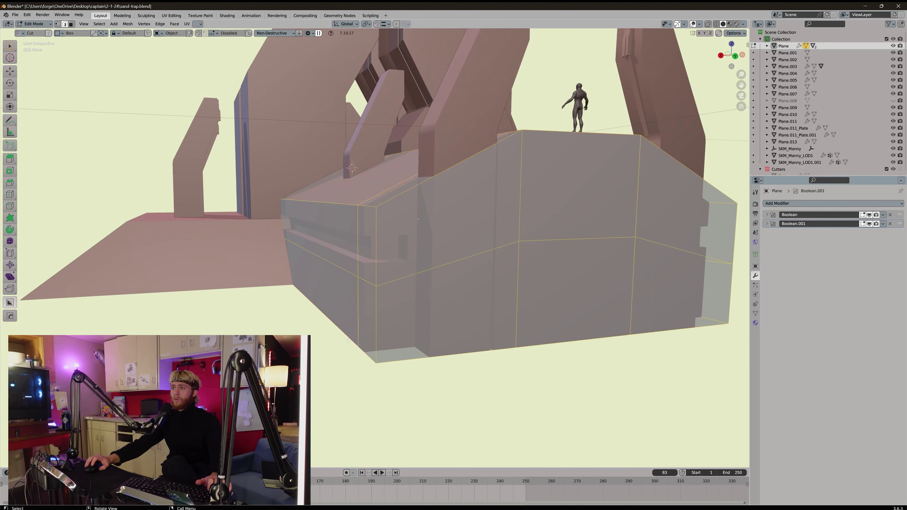
pyautogui.moveTo(411, 326); pyautogui.dragTo(419, 267, button='middle')
pyautogui.click(441, 329)
pyautogui.scroll(-1, 466, 299)
pyautogui.press('Tab')
pyautogui.moveTo(479, 165); pyautogui.dragTo(516, 157, button='middle')
pyautogui.scroll(-3, 515, 157)
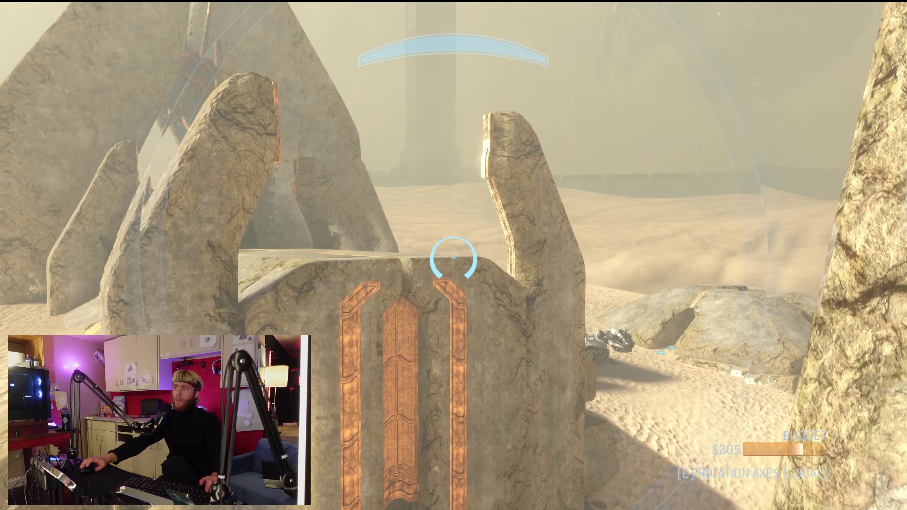
# - Bring up the OBS and Camera windows to check the recordings and return to the Halo reference
pyautogui.hotkey('alt', 'Tab')
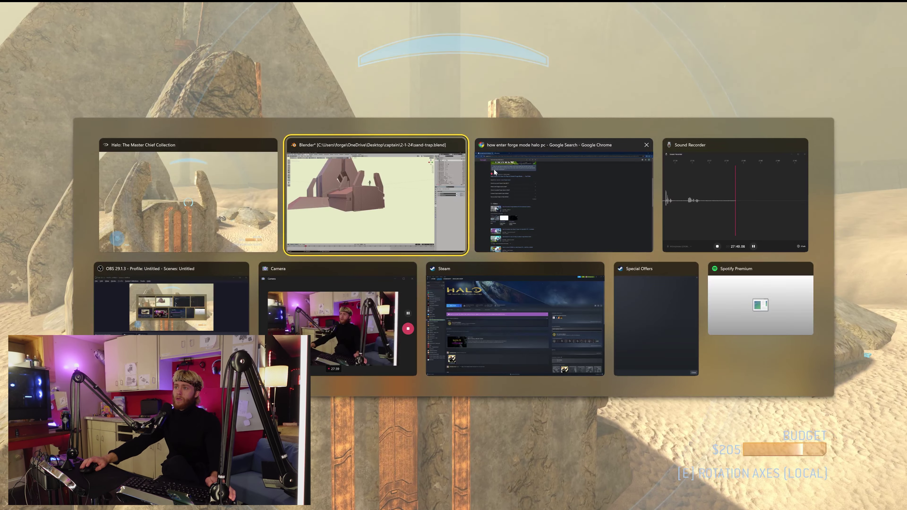
pyautogui.click(225, 313)
pyautogui.hotkey('alt', 'Tab')
pyautogui.click(368, 327)
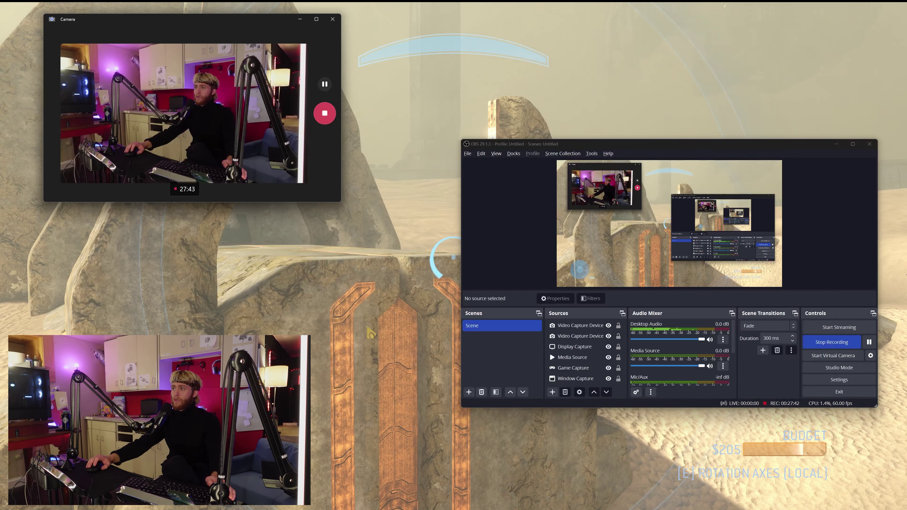
pyautogui.hotkey('alt', 'Tab')
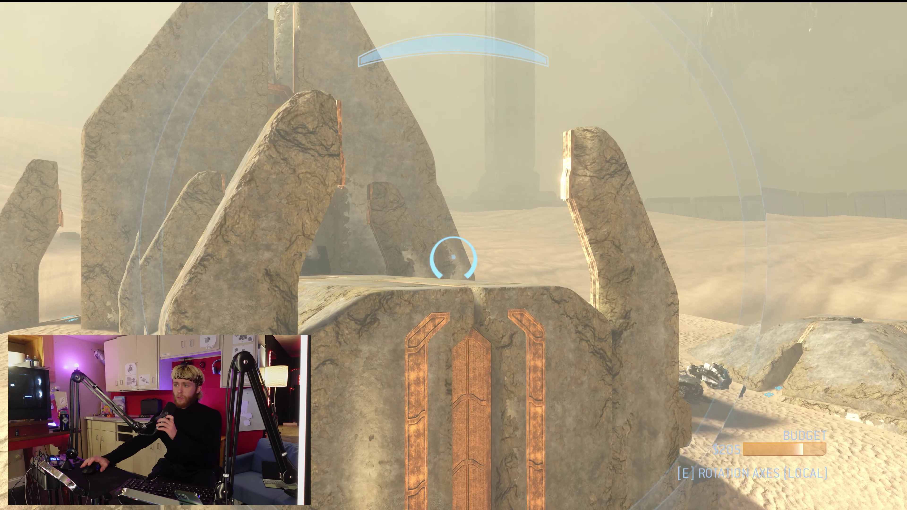
pyautogui.hotkey('alt', 'Tab')
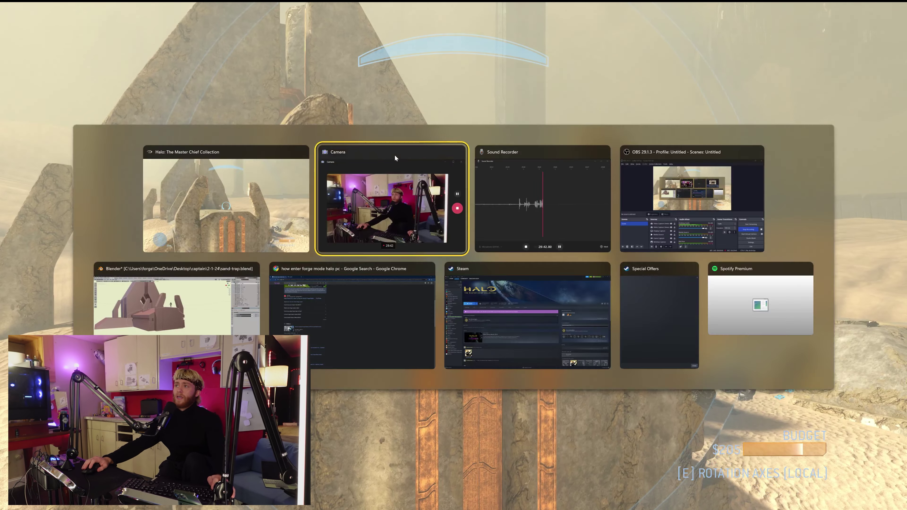
pyautogui.click(395, 154)
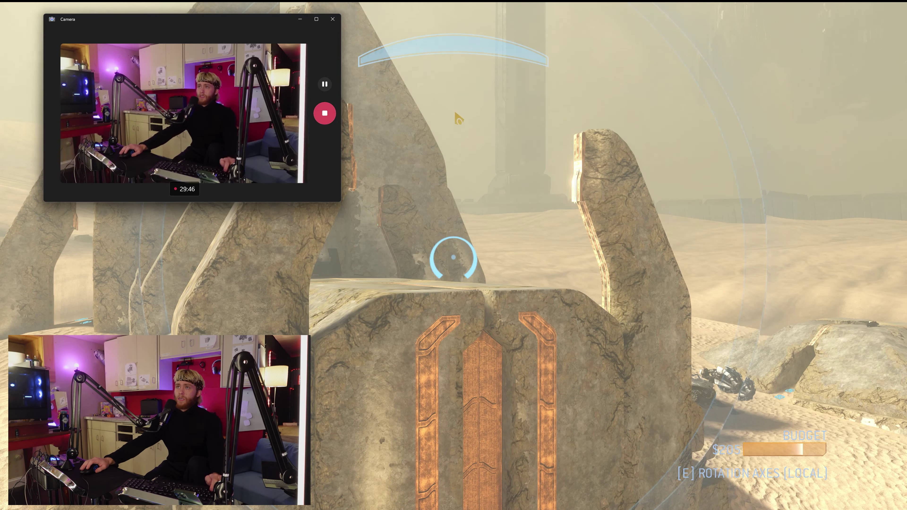
pyautogui.click(454, 115)
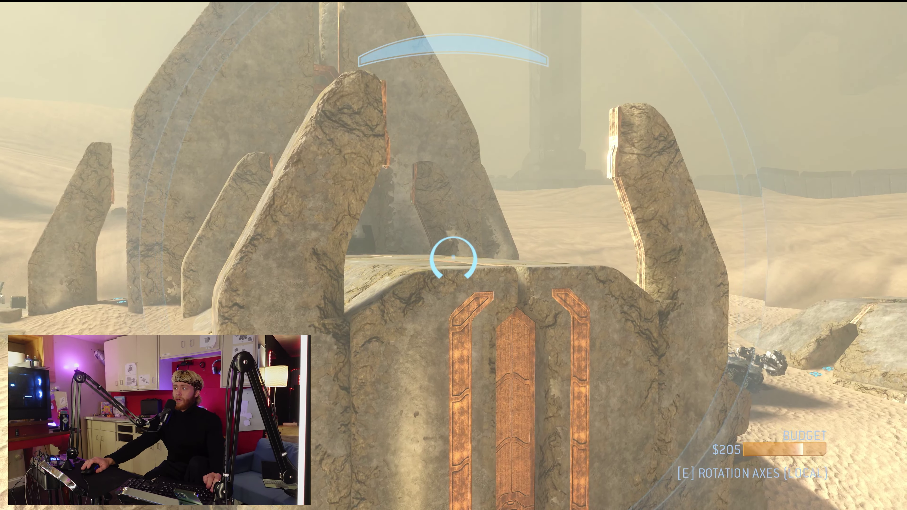
# - Fly around the Sand Trap ruins in Halo to examine the gate's ramp block and the long block wall facing it
pyautogui.press('s')
pyautogui.press('a')
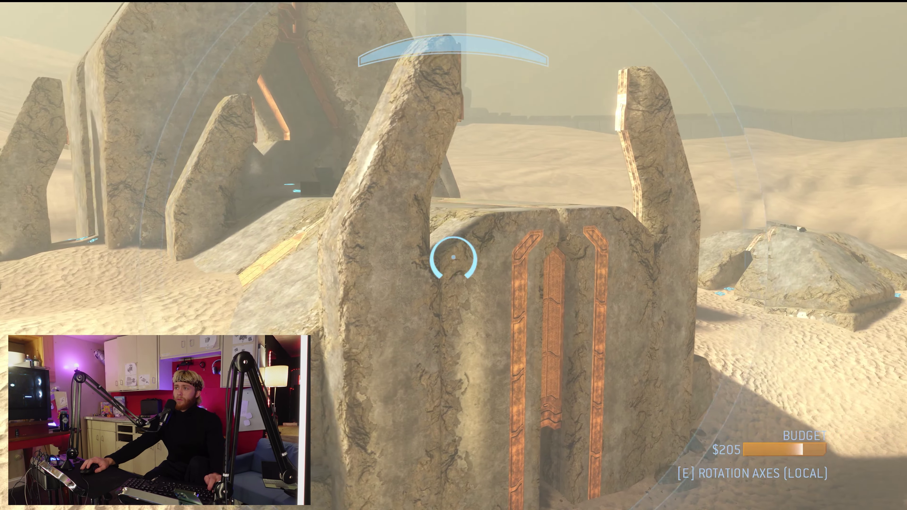
pyautogui.press('s')
pyautogui.press('a')
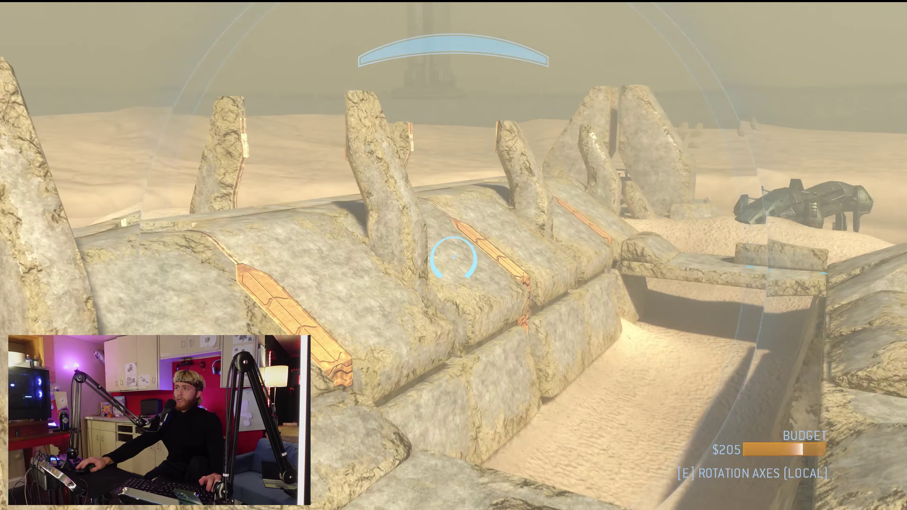
pyautogui.press('s')
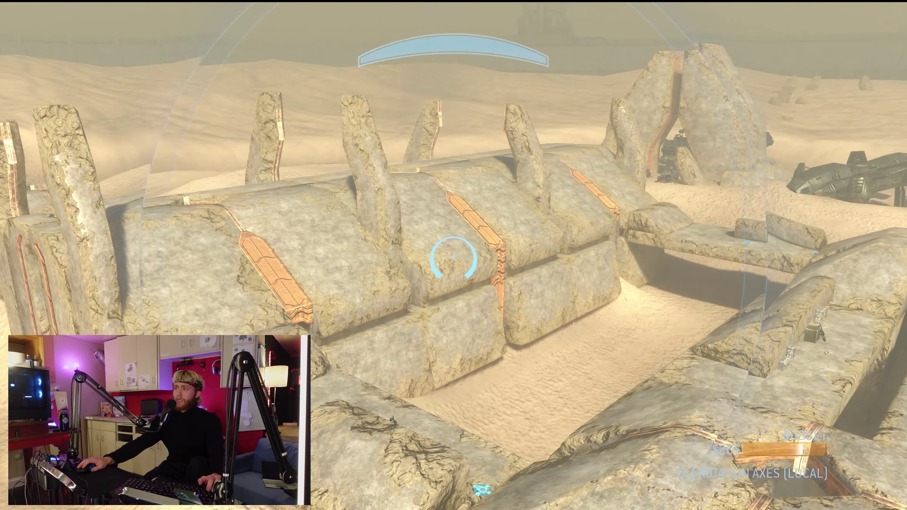
pyautogui.press('a')
pyautogui.hotkey('alt', 'Tab')
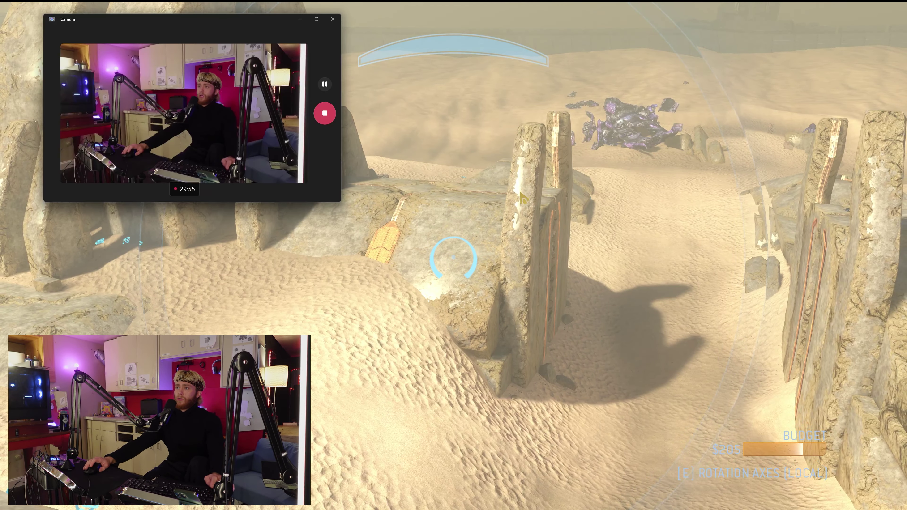
pyautogui.hotkey('alt', 'Tab')
pyautogui.hotkey('alt', 'Tab')
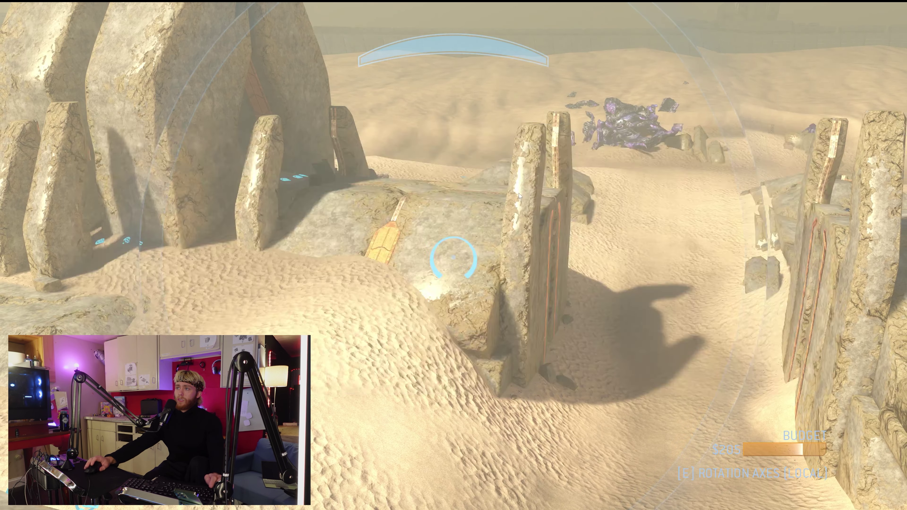
# - Switch to Blender and create a clone of the grooved ramp block with its modifiers applied using Smart Apply
pyautogui.hotkey('alt', 'Tab')
pyautogui.moveTo(519, 193); pyautogui.dragTo(433, 224, button='middle')
pyautogui.scroll(-3, 433, 223)
pyautogui.scroll(3, 415, 229)
pyautogui.scroll(-3, 405, 231)
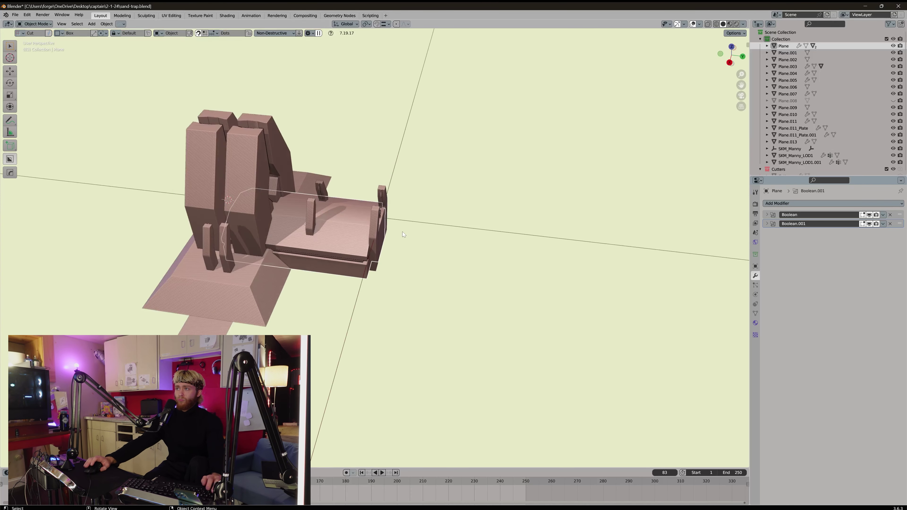
pyautogui.press('q')
pyautogui.press('q')
pyautogui.press('Up')
pyautogui.press('Up')
pyautogui.press('Up')
pyautogui.press('Up')
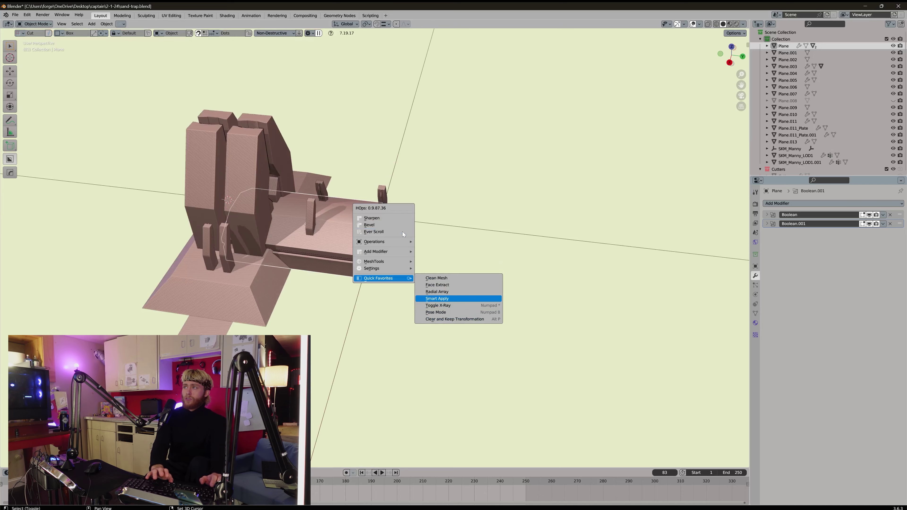
pyautogui.hotkey('shift', 'Return')
# - Move the cloned block along Y beyond the ramp's front, leaving a passage like the one in the Halo reference
pyautogui.press('g')
pyautogui.press('y')
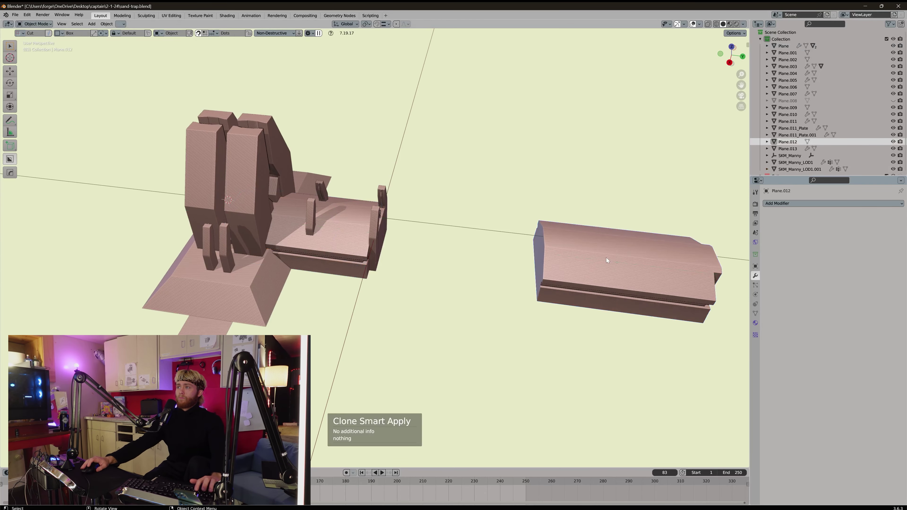
pyautogui.press('g')
pyautogui.press('y')
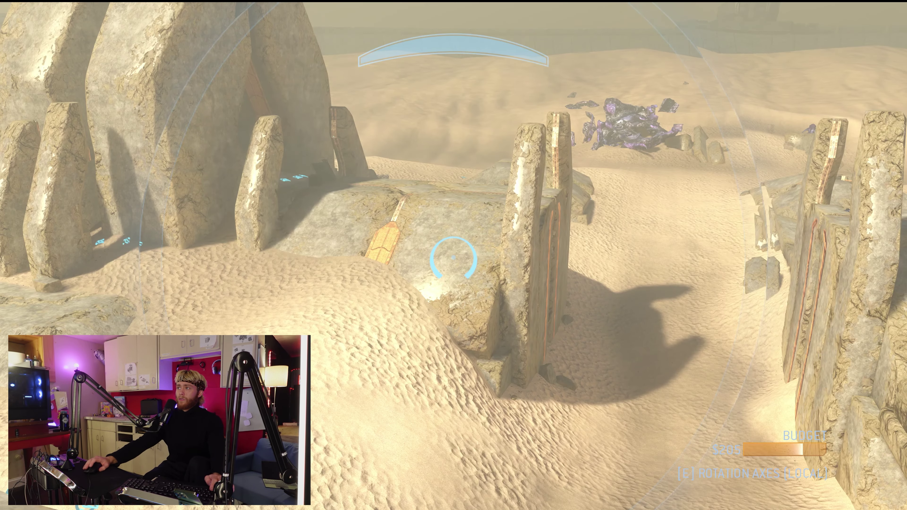
pyautogui.press('g')
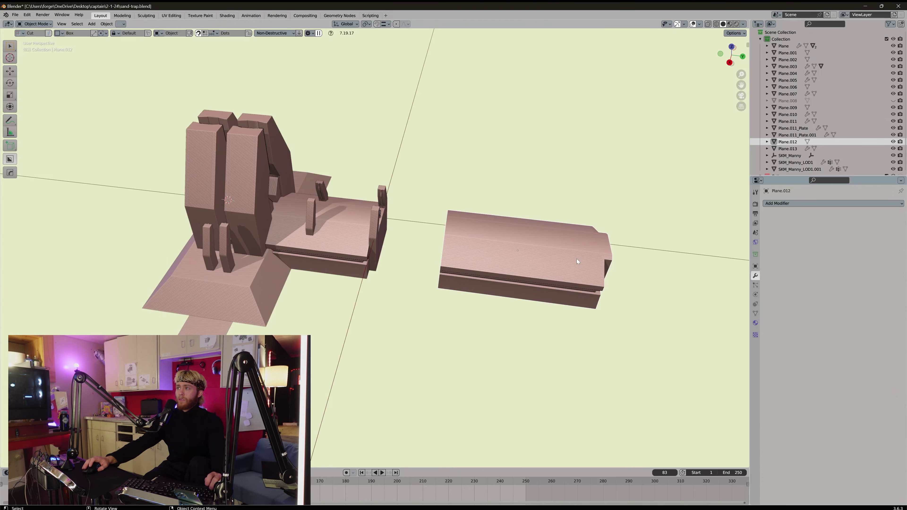
# - Mirror the cloned block along its Y axis so both ends have the same shape
pyautogui.hotkey('alt', 'x')
pyautogui.click(571, 255)
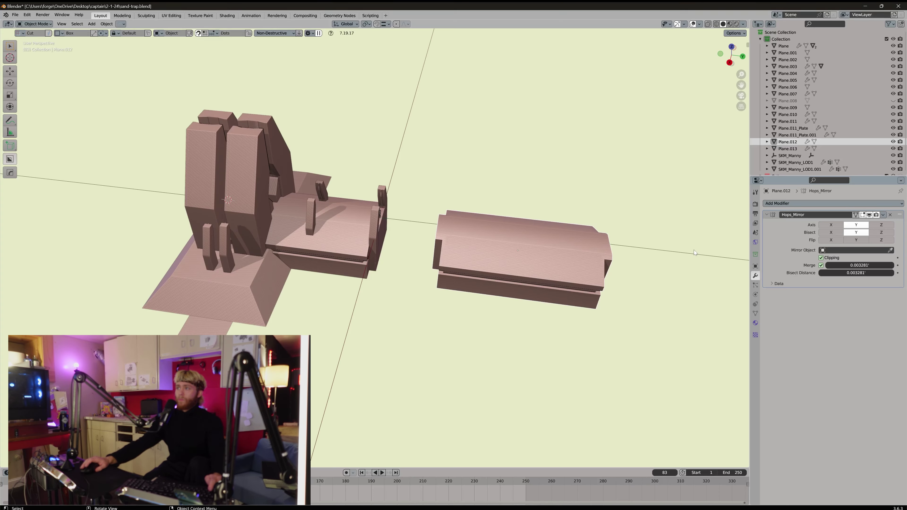
pyautogui.moveTo(694, 249); pyautogui.dragTo(560, 221, button='middle')
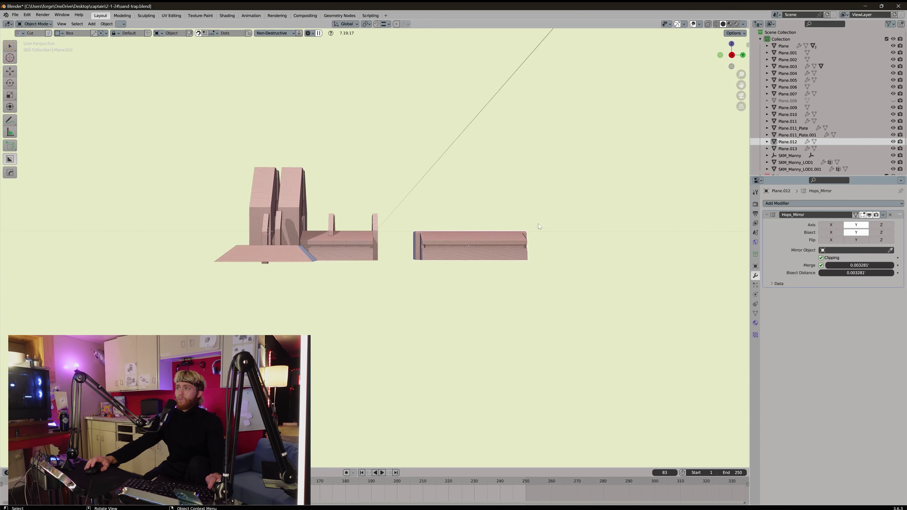
# - Check the long wall in the Halo reference and lengthen the mirrored block by moving its end vertices outward along Y in edit mode
pyautogui.press('KP_1')
pyautogui.hotkey('alt', 'Tab')
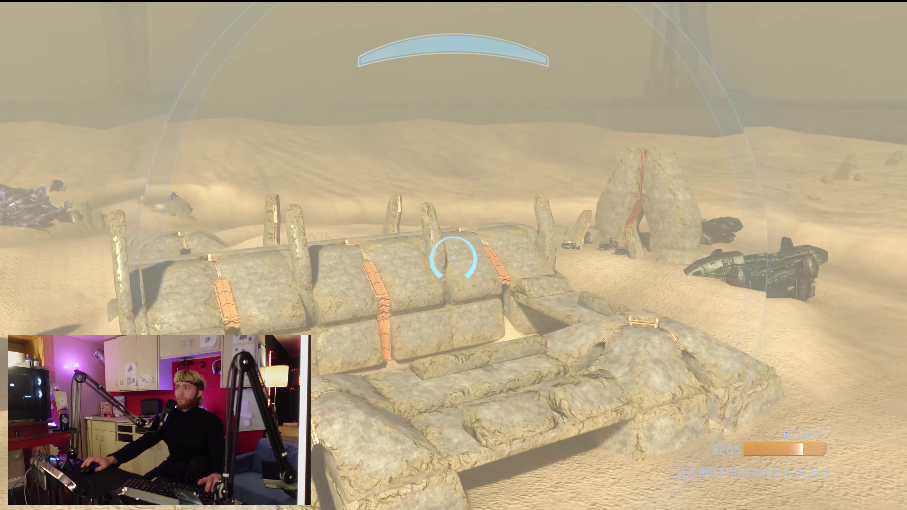
pyautogui.press('s')
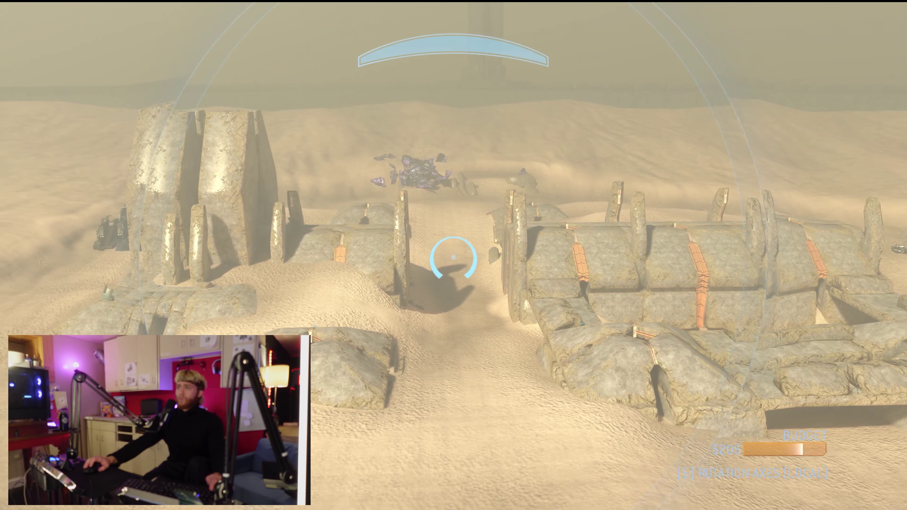
pyautogui.hotkey('alt', 'Tab')
pyautogui.press('Tab')
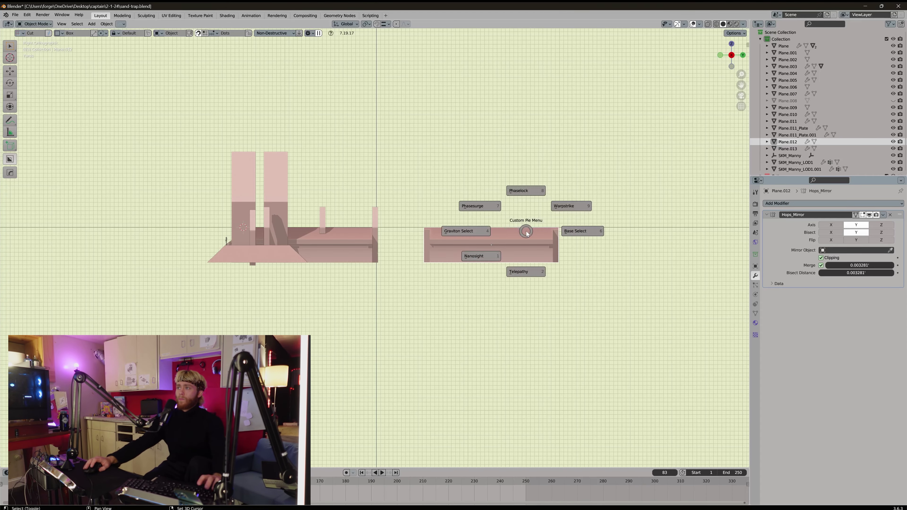
pyautogui.click(529, 217)
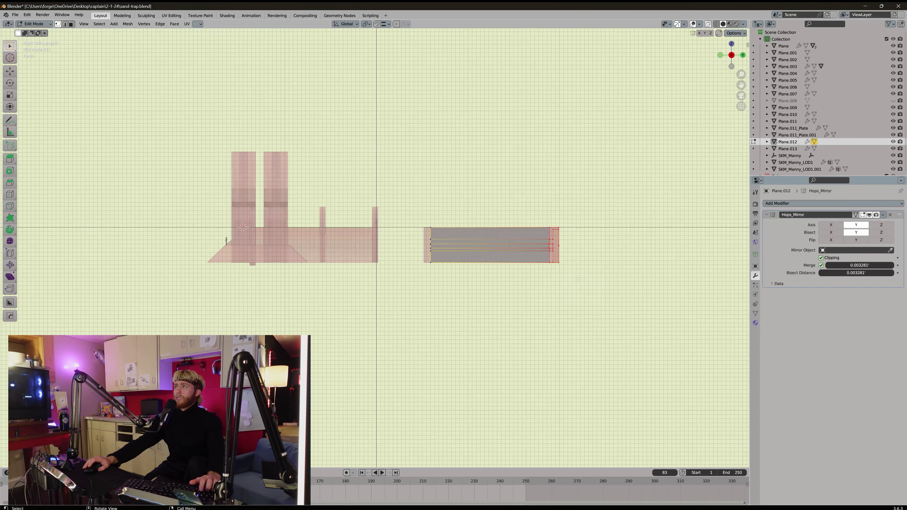
pyautogui.scroll(3, 579, 278)
pyautogui.press('g')
pyautogui.press('y')
pyautogui.click(592, 274)
pyautogui.press('Tab')
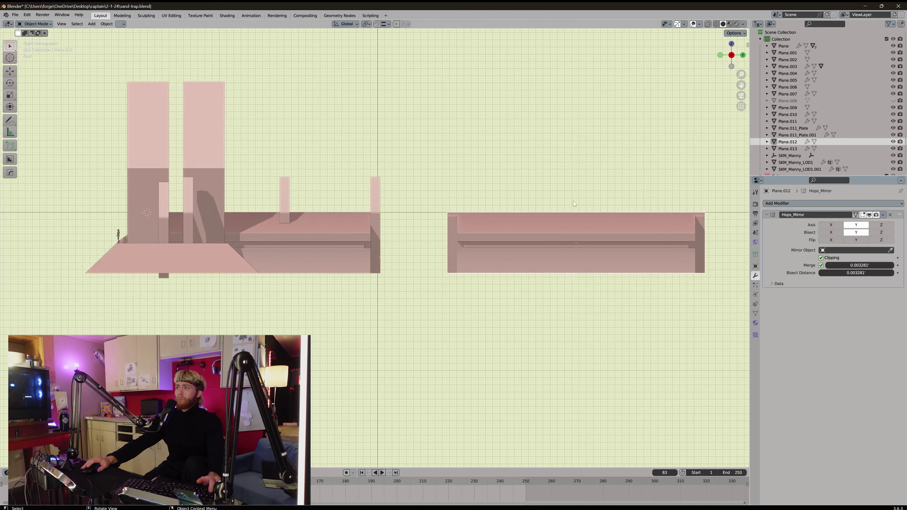
# - Move the mirrored long wall block along Y to adjust the passage between it and the ramp block
pyautogui.moveTo(573, 200); pyautogui.dragTo(558, 227, button='middle')
pyautogui.scroll(3, 528, 248)
pyautogui.press('g')
pyautogui.press('y')
pyautogui.click(542, 268)
pyautogui.scroll(-6, 546, 268)
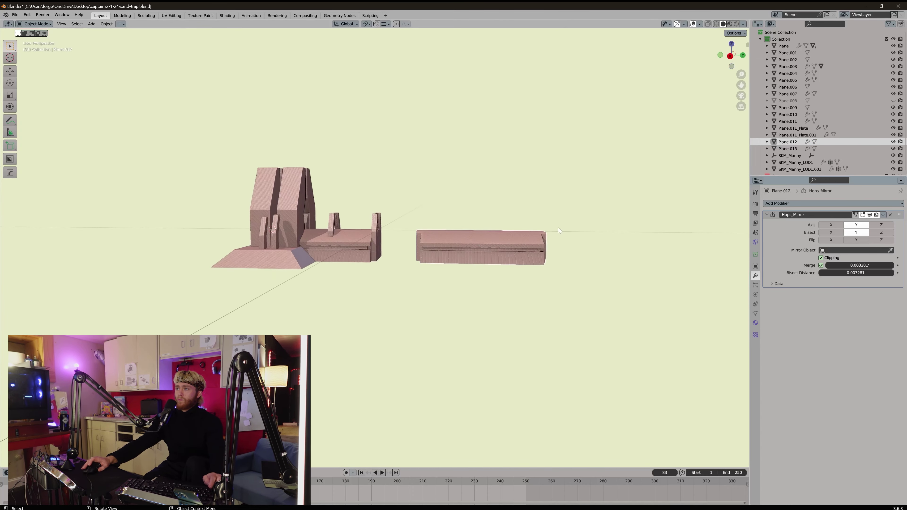
# - Adjust the long wall block's end vertices in edit mode and reposition the whole block along Y
pyautogui.press('Tab')
pyautogui.scroll(4, 558, 221)
pyautogui.press('g')
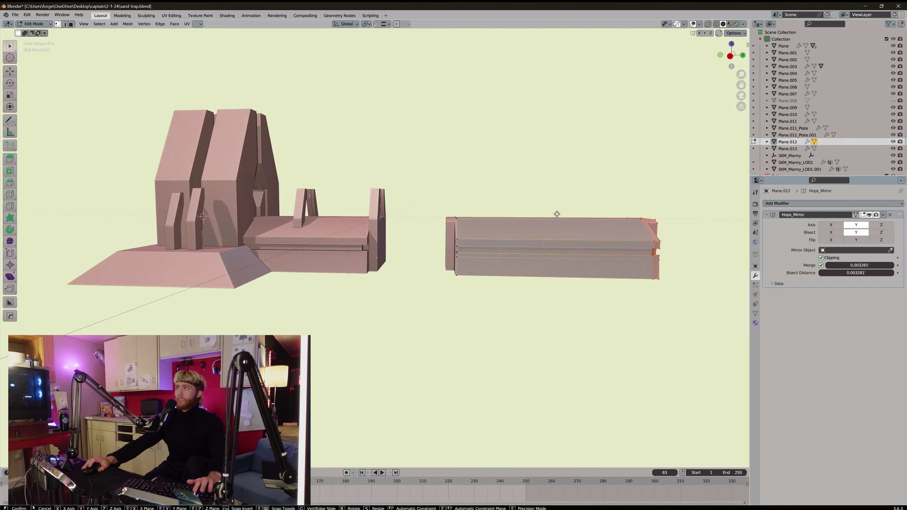
pyautogui.press('Tab')
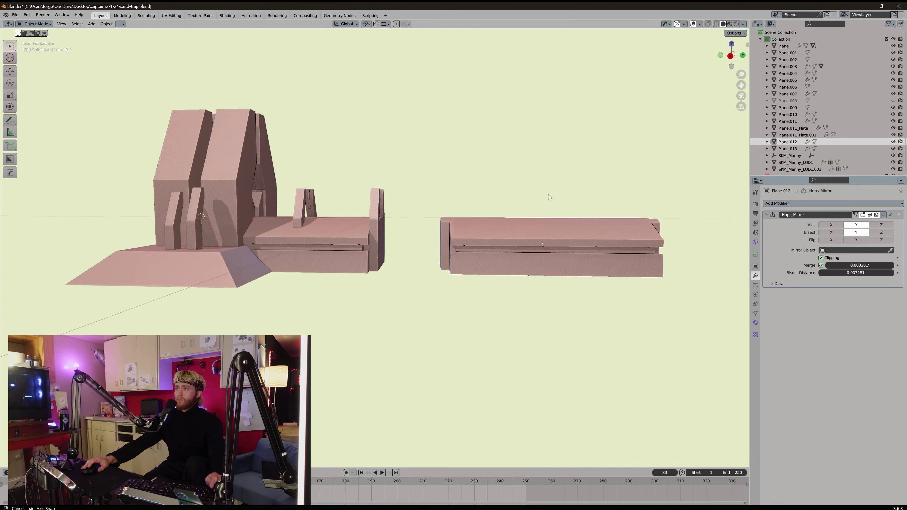
pyautogui.press('KP_3')
pyautogui.scroll(3, 548, 200)
pyautogui.press('g')
pyautogui.press('y')
# - Duplicate the pillar pair at the ramp block's front and move the copy about 36.25' along Y onto the long wall's near end
pyautogui.moveTo(543, 214); pyautogui.dragTo(498, 255, button='middle')
pyautogui.scroll(-4, 446, 232)
pyautogui.scroll(4, 414, 243)
pyautogui.keyDown('shift'); pyautogui.moveTo(411, 251); pyautogui.dragTo(414, 243, button='middle'); pyautogui.keyUp('shift')
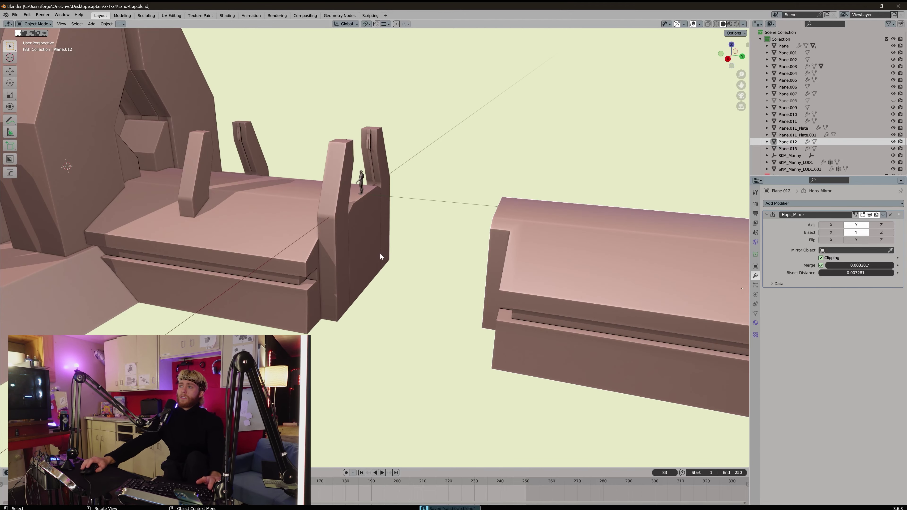
pyautogui.click(342, 238)
pyautogui.scroll(5, 362, 266)
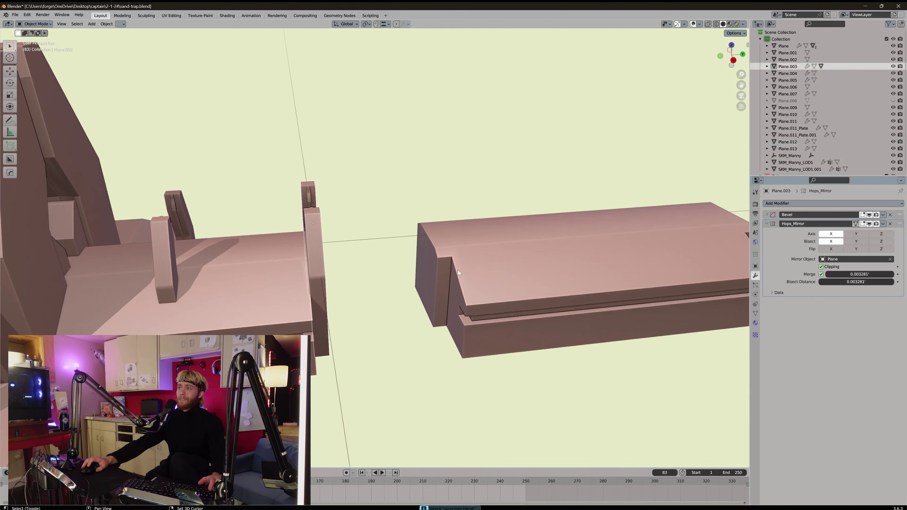
pyautogui.hotkey('shift', 'd')
pyautogui.press('y')
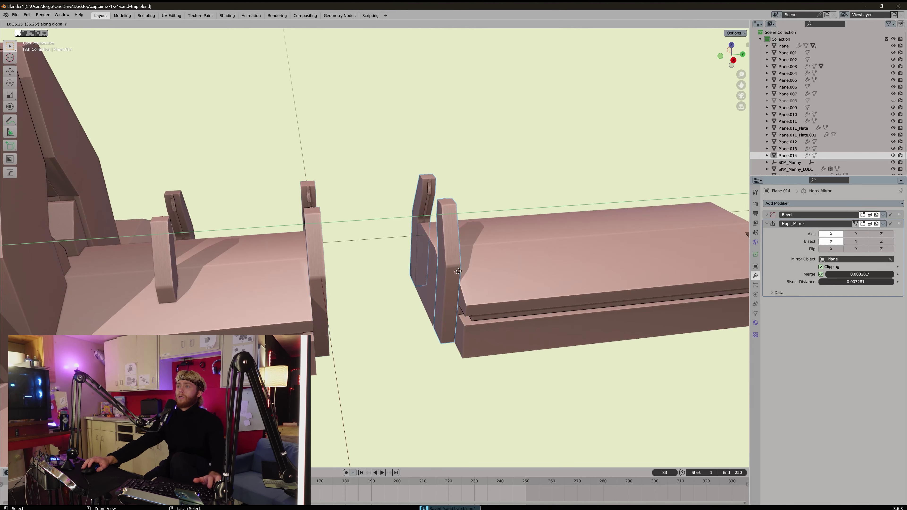
pyautogui.click(457, 274)
pyautogui.scroll(-5, 456, 275)
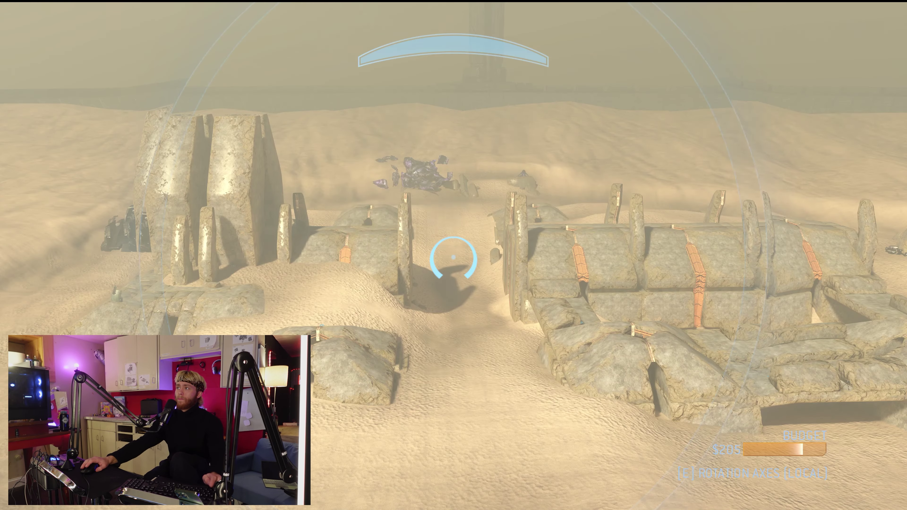
# - Switch to Halo and examine the long wall's pillars, roof blocks and far end in the Sand Trap reference
pyautogui.hotkey('alt', 'Tab')
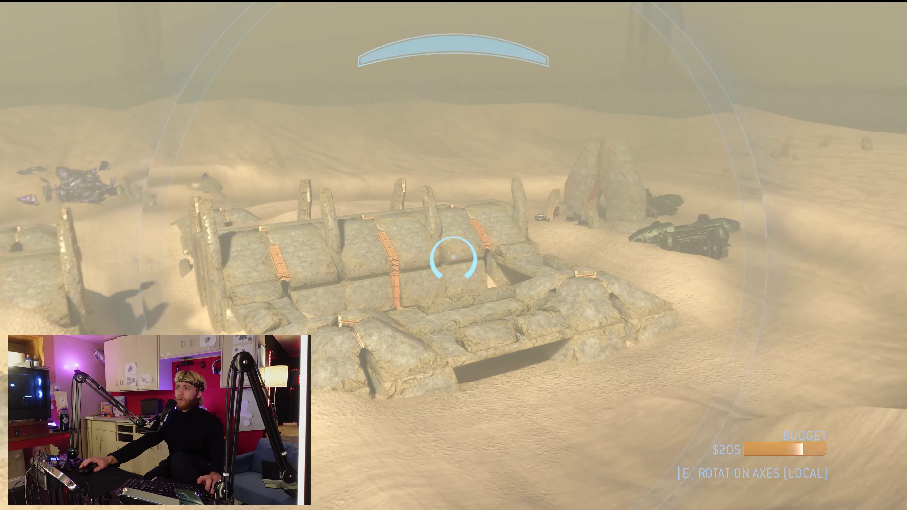
pyautogui.press('w')
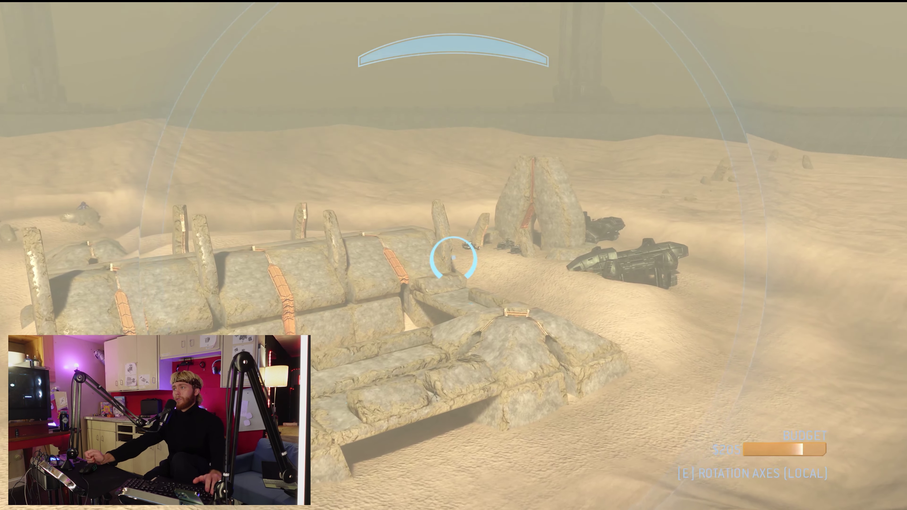
pyautogui.press('w')
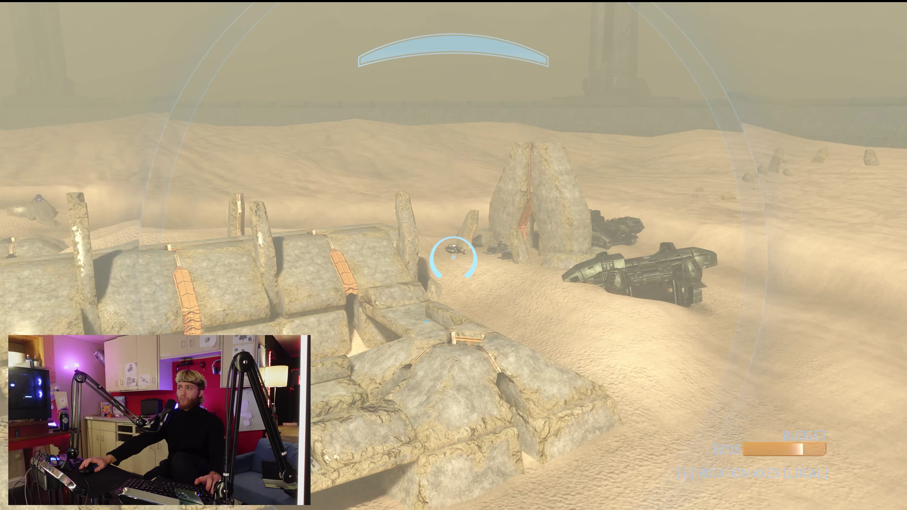
pyautogui.press('w')
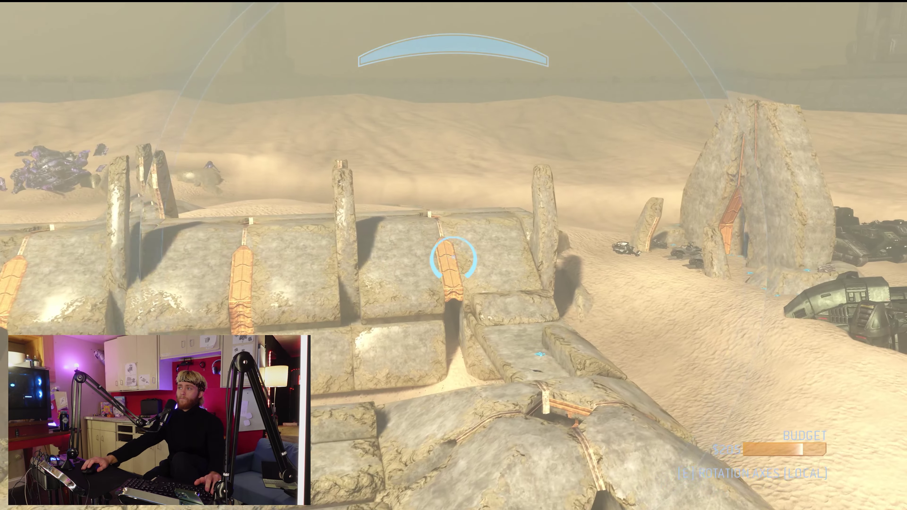
pyautogui.press('w')
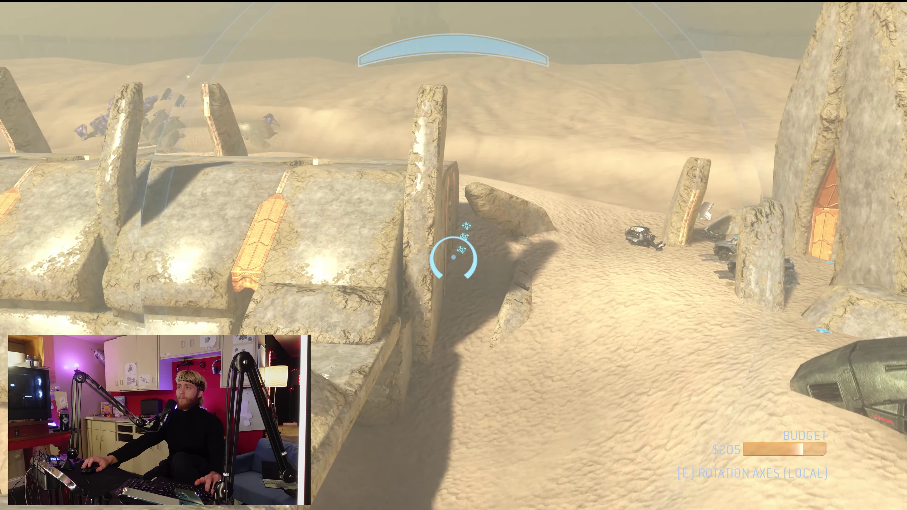
pyautogui.press('w')
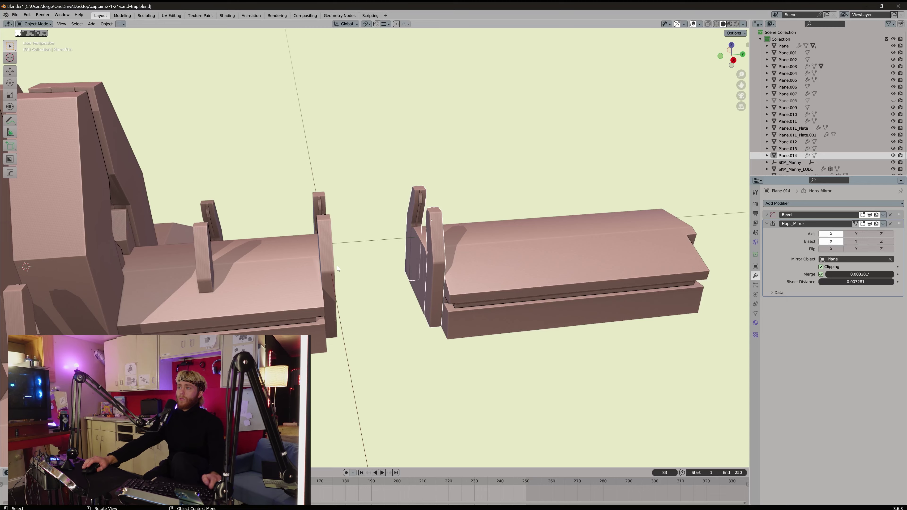
# - Switch to Blender, duplicate the near pillar pair along Y onto the long wall's far end, and save the file
pyautogui.moveTo(337, 266); pyautogui.dragTo(490, 279, button='middle')
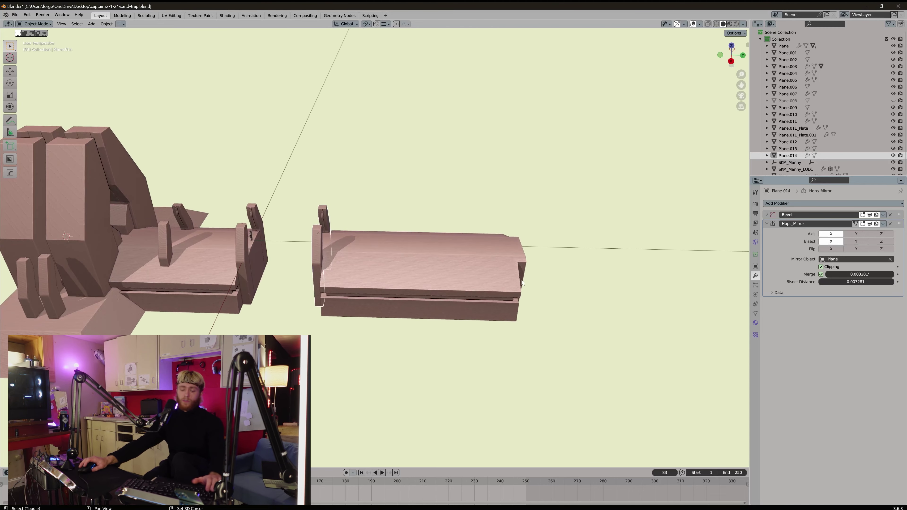
pyautogui.hotkey('shift', 'd')
pyautogui.press('y')
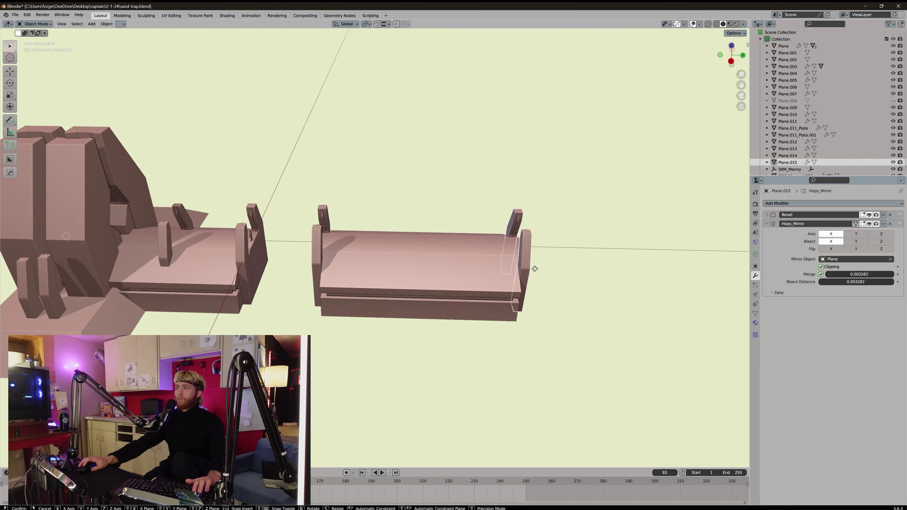
pyautogui.moveTo(519, 273); pyautogui.dragTo(379, 248, button='middle')
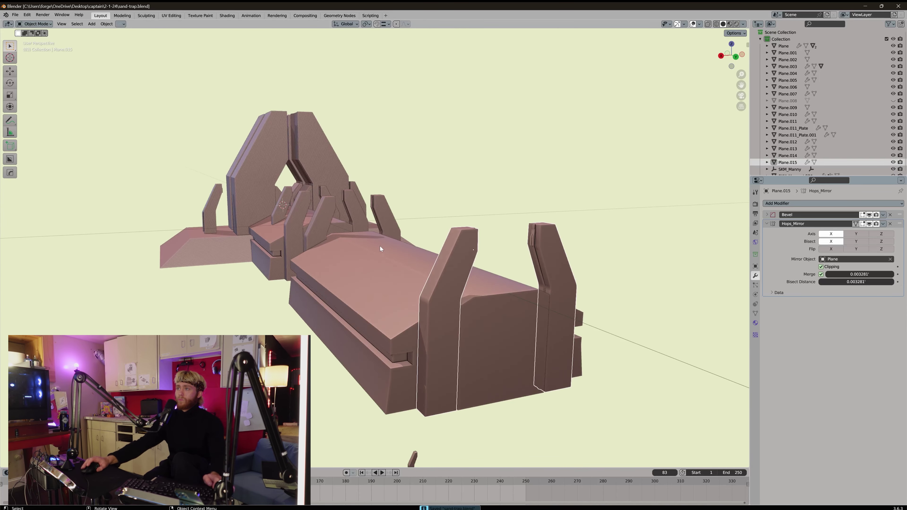
pyautogui.scroll(6, 399, 248)
pyautogui.hotkey('ctrl', 's')
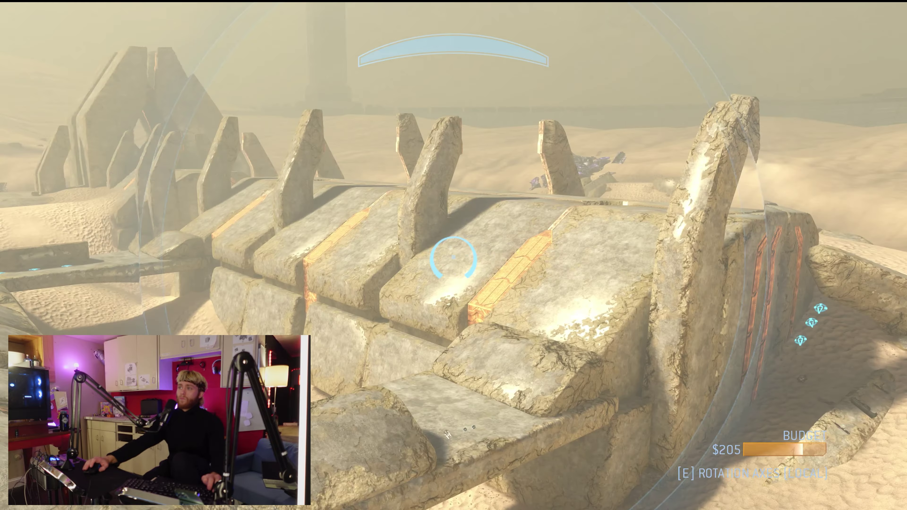
# - Check the long wall in the Halo reference and isolate the wall block in local view in Blender
pyautogui.press('w')
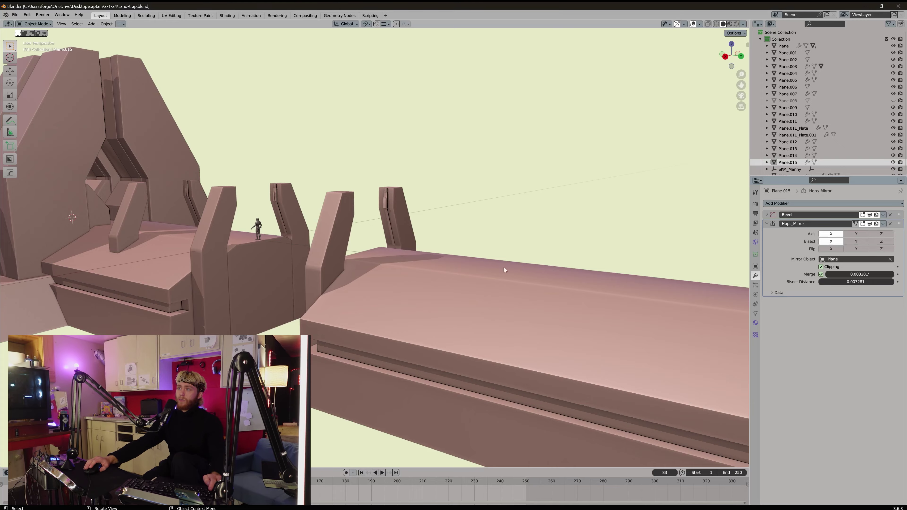
pyautogui.moveTo(504, 267); pyautogui.dragTo(585, 207, button='middle')
pyautogui.click(412, 249)
pyautogui.moveTo(413, 249); pyautogui.dragTo(384, 223, button='middle')
pyautogui.scroll(-4, 433, 247)
pyautogui.press('/')
pyautogui.scroll(2, 371, 200)
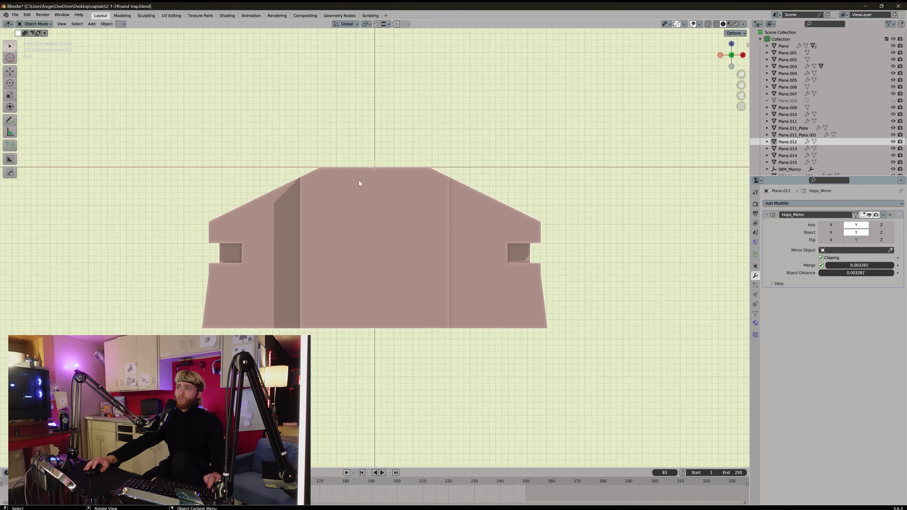
# - Cut a tall, narrow box slot through the middle of the long wall's end face with BoxCutter
pyautogui.hotkey('alt', 'w')
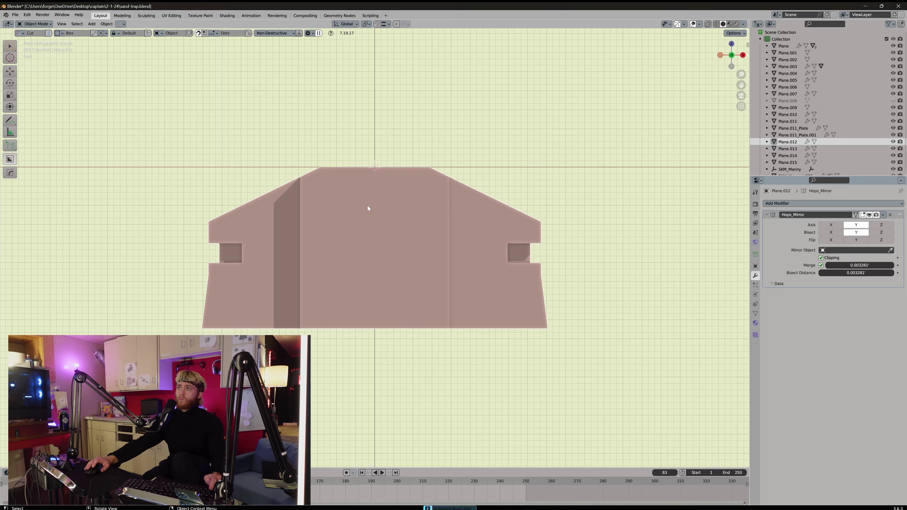
pyautogui.moveTo(363, 185)
pyautogui.mouseDown()
pyautogui.moveTo(395, 273)
pyautogui.moveTo(389, 345)
pyautogui.mouseUp()
pyautogui.moveTo(390, 346)
pyautogui.mouseDown(button='middle')
pyautogui.moveTo(314, 386)
pyautogui.moveTo(337, 351)
pyautogui.mouseUp(button='middle')
pyautogui.click(339, 345)
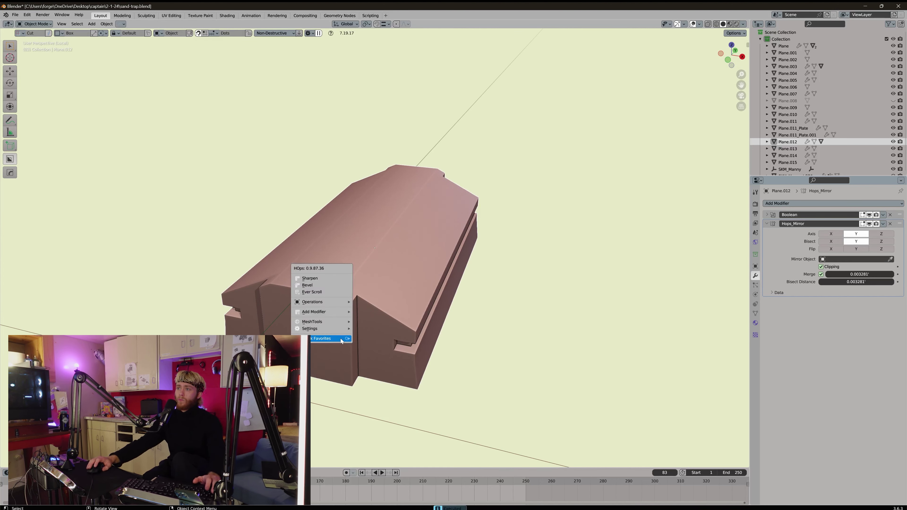
# - Reveal the slot's boolean cutter with Ever Scroll and shift it along Y at the wall's end
pyautogui.click(312, 292)
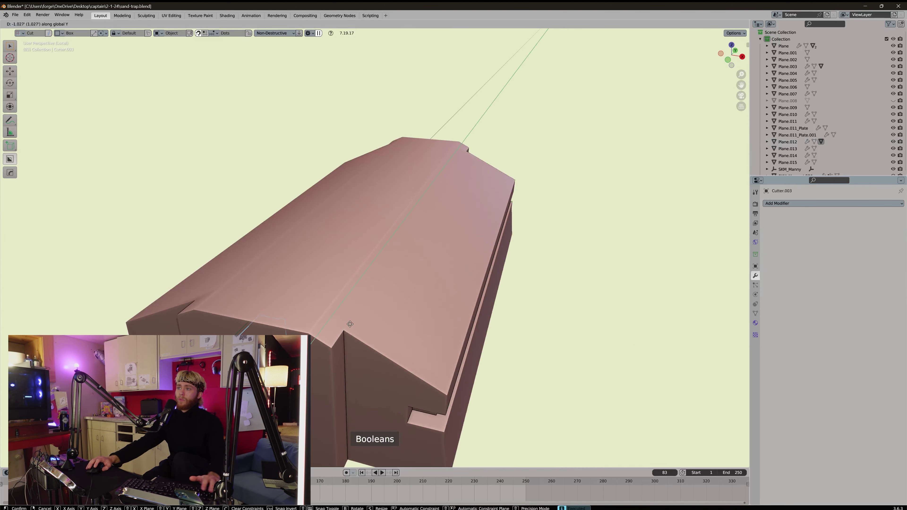
pyautogui.click(341, 335)
pyautogui.moveTo(340, 338); pyautogui.dragTo(352, 321, button='middle')
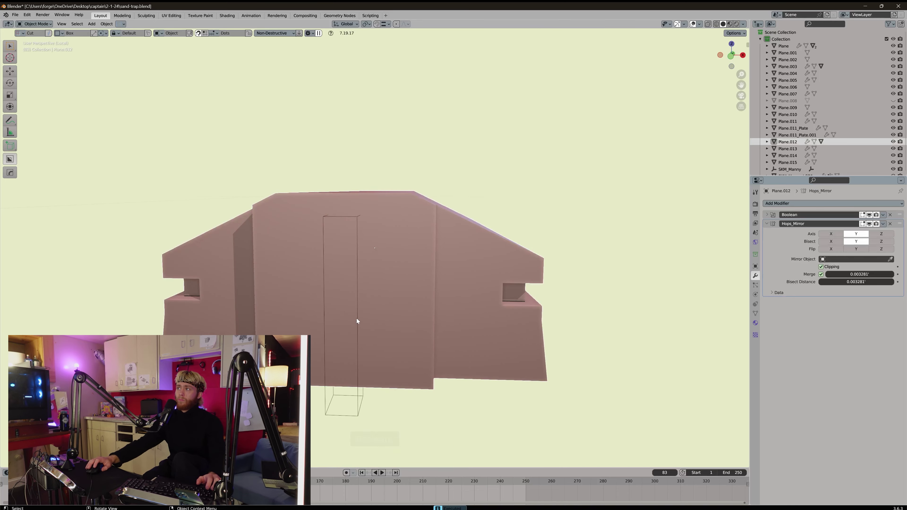
pyautogui.click(357, 318)
pyautogui.click(358, 321)
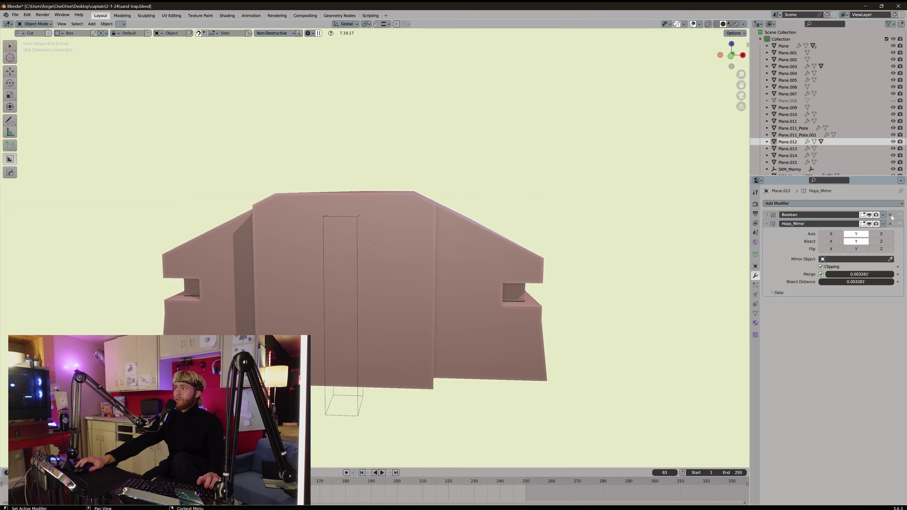
# - Move the wall's Boolean modifier below Hops_Mirror in the modifier stack
pyautogui.moveTo(898, 217); pyautogui.dragTo(898, 298)
pyautogui.scroll(3, 396, 275)
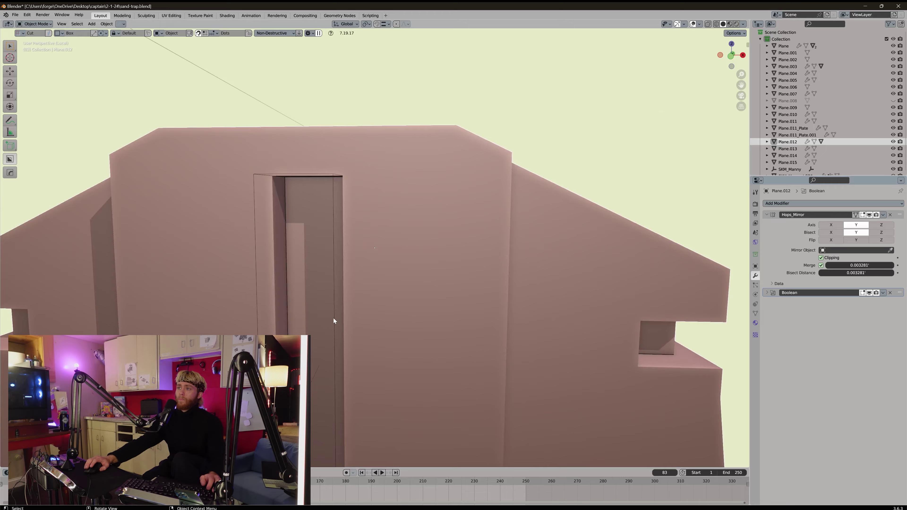
pyautogui.scroll(-5, 334, 318)
pyautogui.scroll(3, 404, 329)
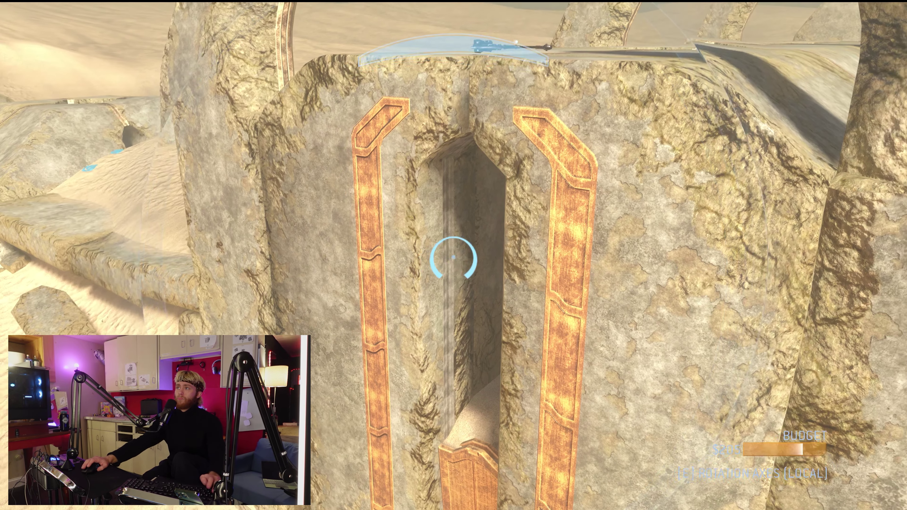
# - Compare the end slot with the Halo reference and scale its cutter along X
pyautogui.press('w')
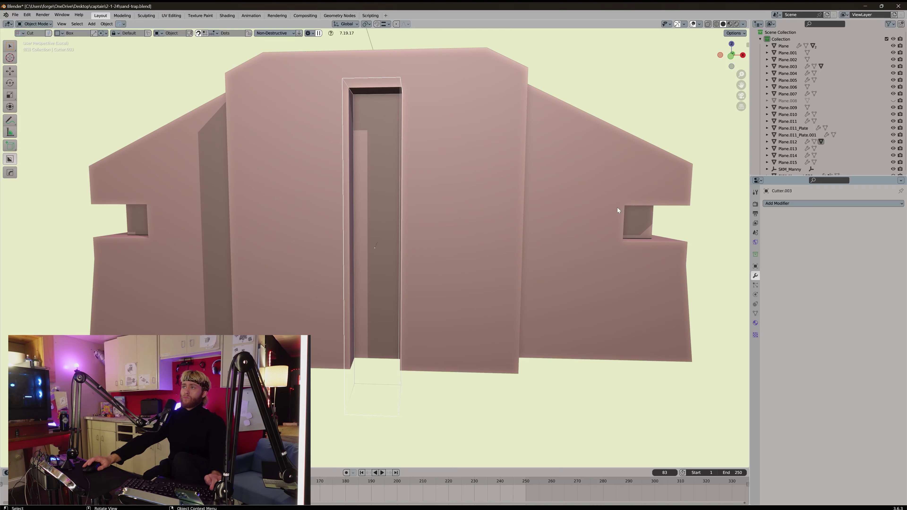
pyautogui.moveTo(594, 180); pyautogui.dragTo(595, 180, button='middle')
pyautogui.press('s')
pyautogui.press('x')
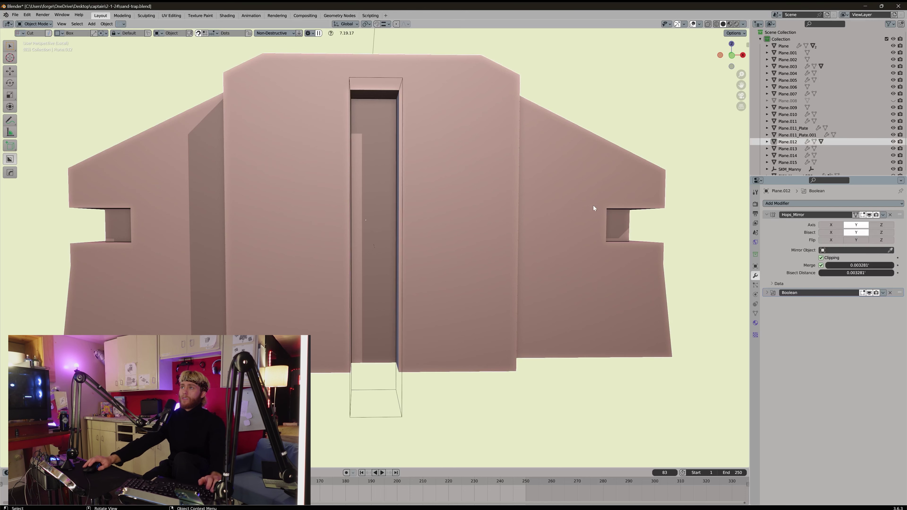
pyautogui.press('s')
pyautogui.press('x')
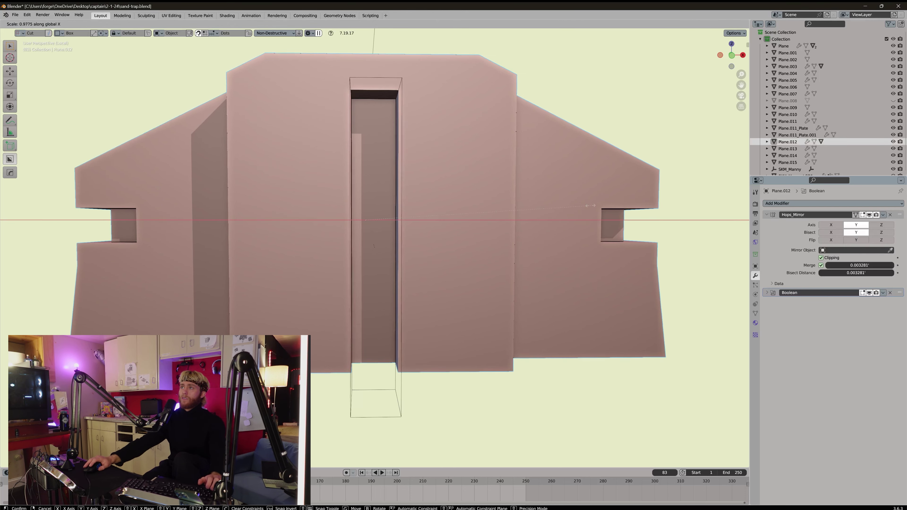
pyautogui.rightClick(572, 208)
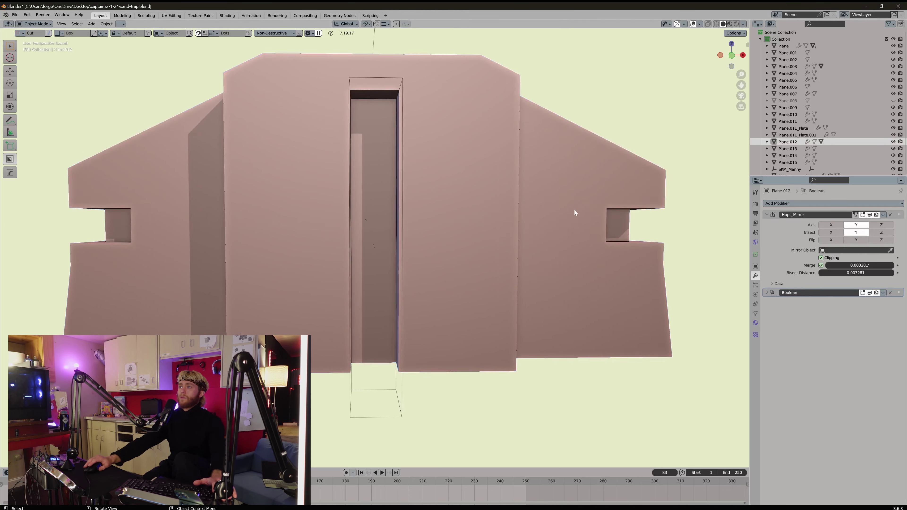
# - Leave local view, select every object and scale the whole model narrower along X, clearing the selection when done
pyautogui.moveTo(575, 210); pyautogui.dragTo(374, 207, button='middle')
pyautogui.click(372, 202)
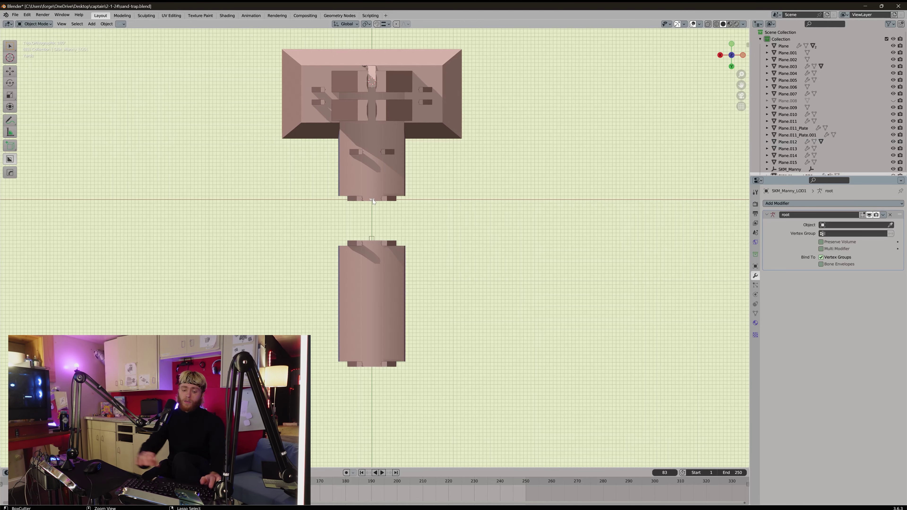
pyautogui.press('a')
pyautogui.moveTo(373, 201); pyautogui.dragTo(434, 180, button='middle')
pyautogui.press('s')
pyautogui.press('x')
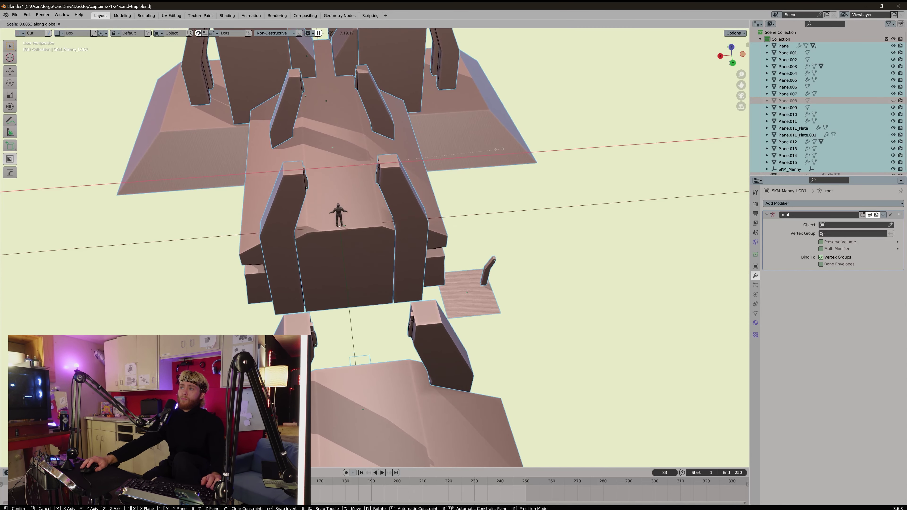
pyautogui.click(498, 150)
pyautogui.moveTo(497, 151); pyautogui.dragTo(447, 188, button='middle')
pyautogui.hotkey('alt', 'a')
pyautogui.moveTo(433, 290); pyautogui.dragTo(298, 297, button='middle')
pyautogui.scroll(-5, 261, 276)
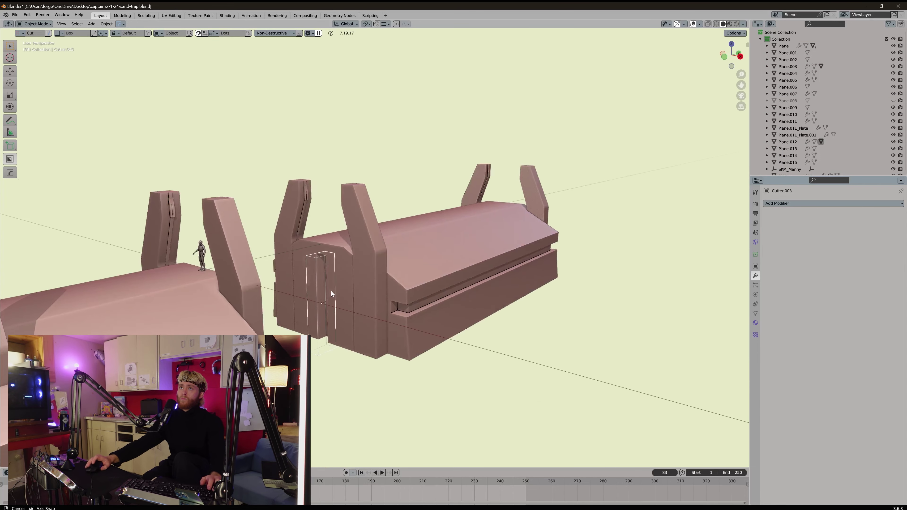
# - Box-select the long wall with its near pillars and slot cutter, and isolate them in local view
pyautogui.moveTo(480, 389); pyautogui.dragTo(336, 259)
pyautogui.rightClick(441, 332)
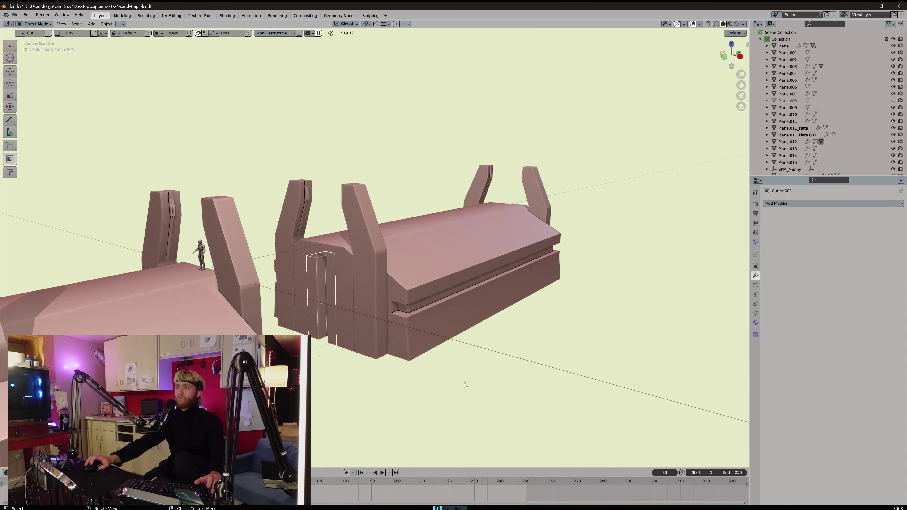
pyautogui.press('w')
pyautogui.moveTo(463, 381); pyautogui.dragTo(314, 236)
pyautogui.press('/')
pyautogui.moveTo(319, 235); pyautogui.dragTo(368, 240, button='middle')
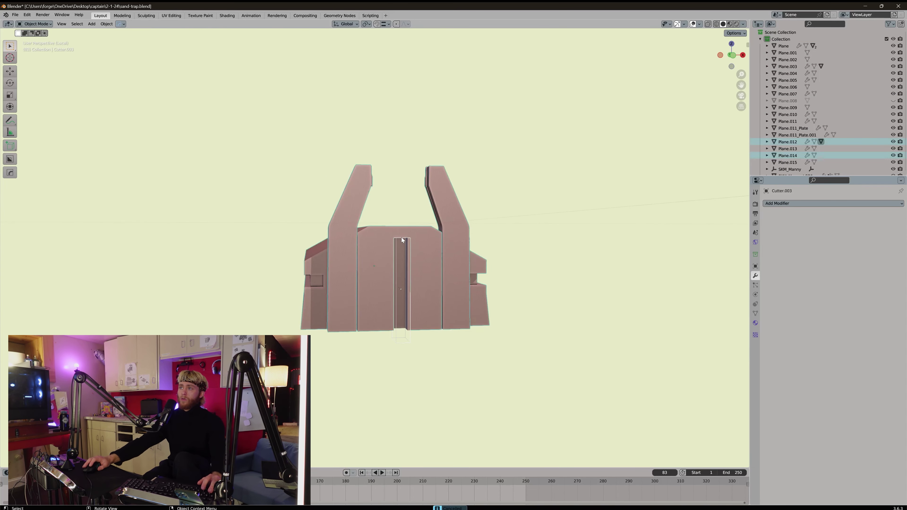
# - Add a centred lengthwise edge loop to the end slot's cutter and raise it along Z to form a peaked top
pyautogui.scroll(3, 402, 240)
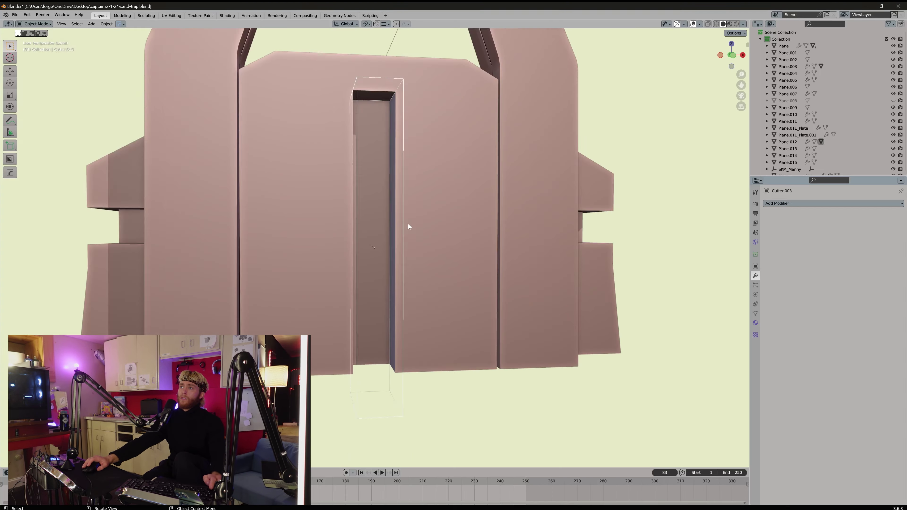
pyautogui.scroll(3, 407, 233)
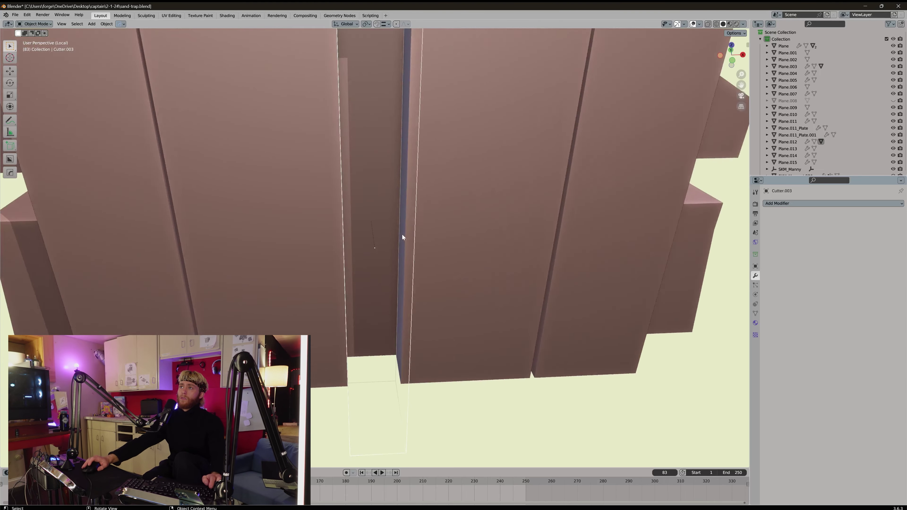
pyautogui.moveTo(401, 239); pyautogui.dragTo(391, 247, button='middle')
pyautogui.scroll(3, 388, 238)
pyautogui.hotkey('ctrl', 'r')
pyautogui.click(389, 219)
pyautogui.rightClick(390, 219)
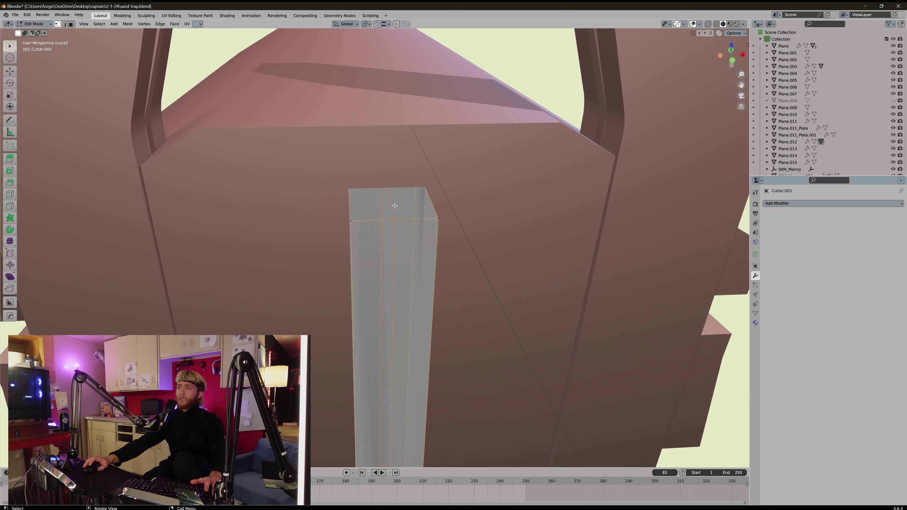
pyautogui.press('g')
pyautogui.press('z')
pyautogui.click(414, 191)
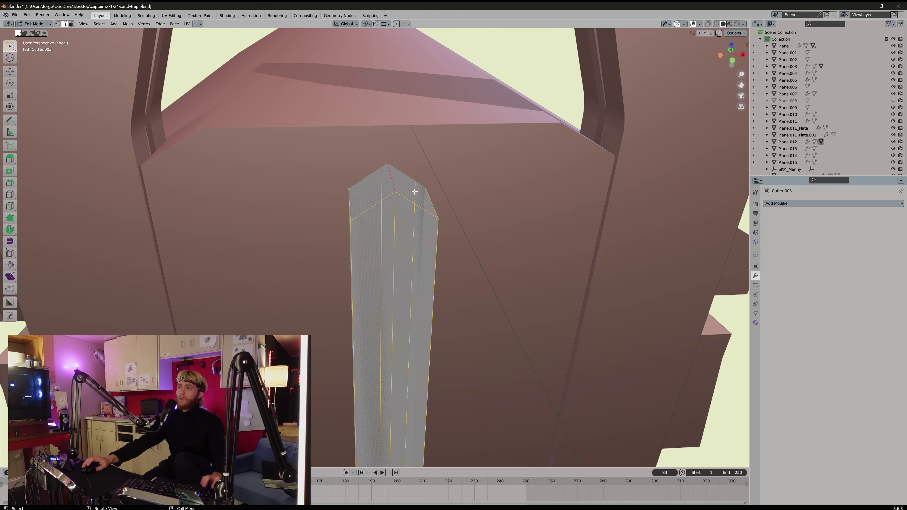
# - Bevel the cutter's peak into a narrow flat and extend the cutter through the full length of the building
pyautogui.hotkey('ctrl', 'v')
pyautogui.press('Escape')
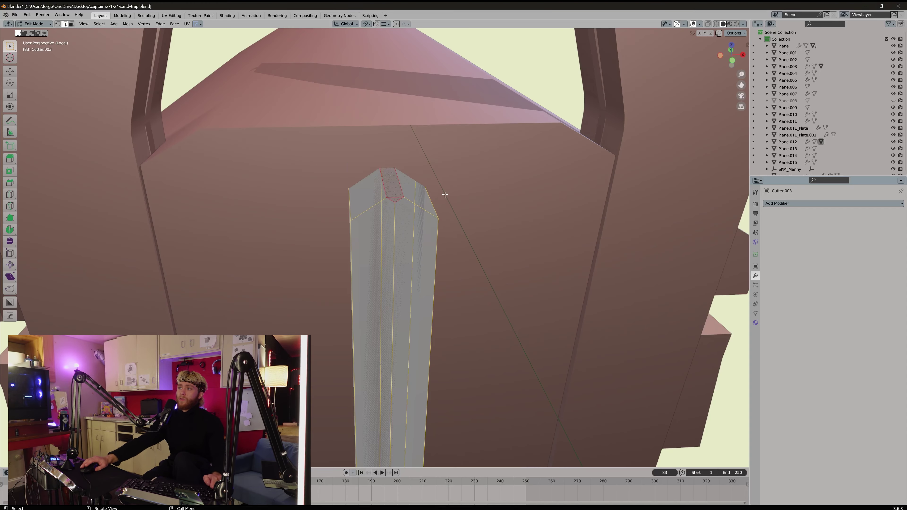
pyautogui.scroll(-5, 431, 187)
pyautogui.moveTo(432, 186); pyautogui.dragTo(368, 242, button='middle')
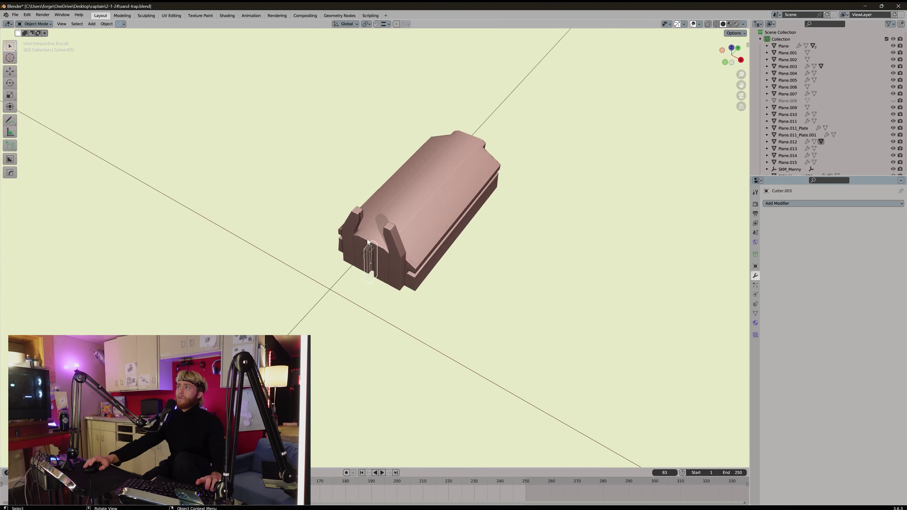
pyautogui.click(336, 386)
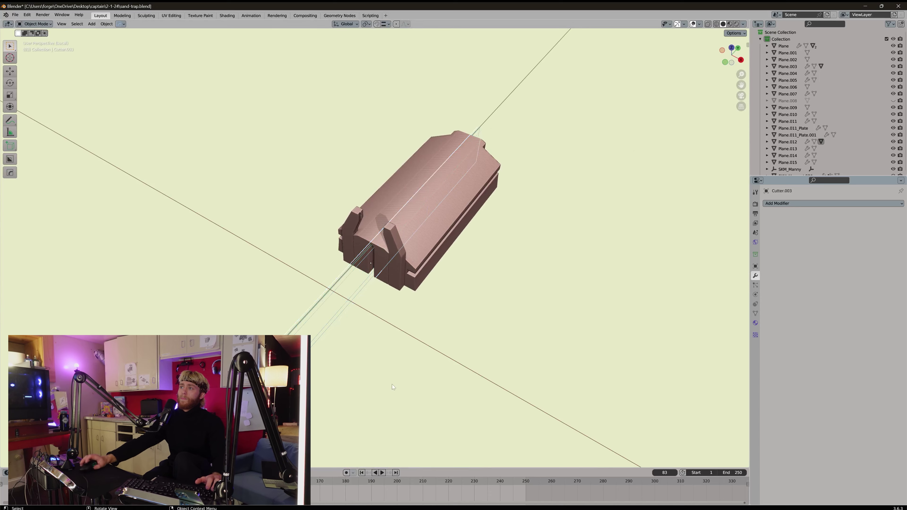
pyautogui.moveTo(392, 384); pyautogui.dragTo(384, 264, button='middle')
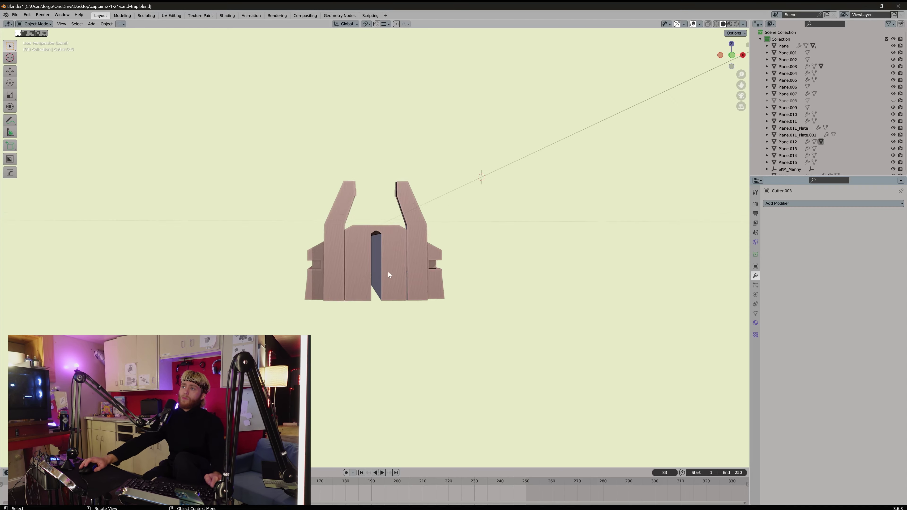
# - From the front view, slice a narrow vertical strip out of the wall between its top edge and the slot's peak
pyautogui.scroll(8, 395, 230)
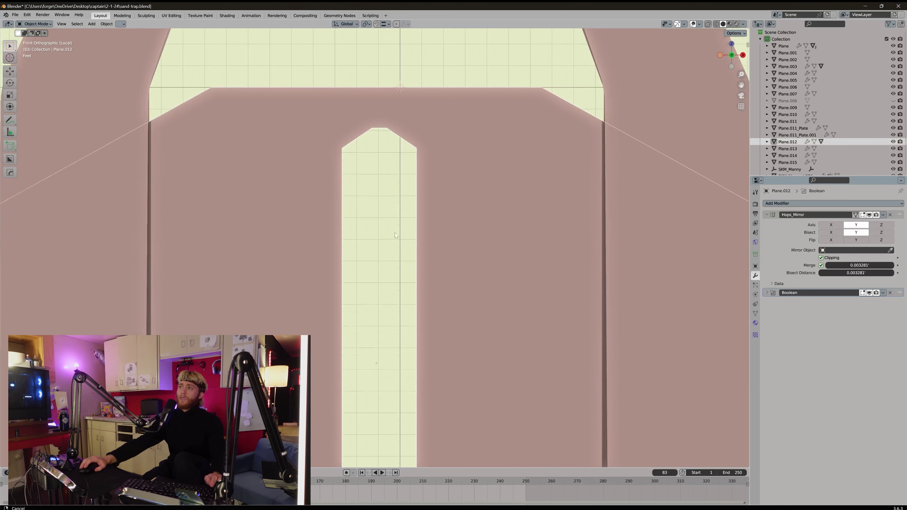
pyautogui.keyDown('shift'); pyautogui.moveTo(395, 232); pyautogui.dragTo(384, 380, button='middle'); pyautogui.keyUp('shift')
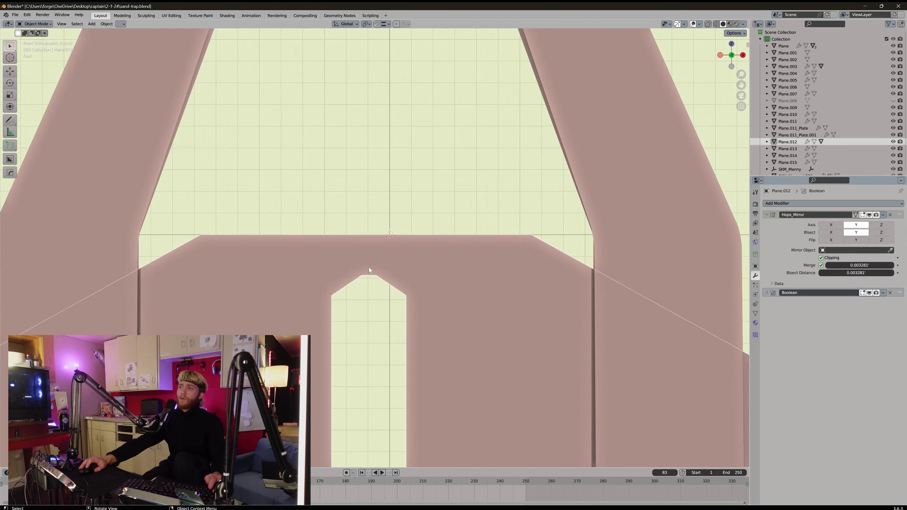
pyautogui.scroll(3, 373, 246)
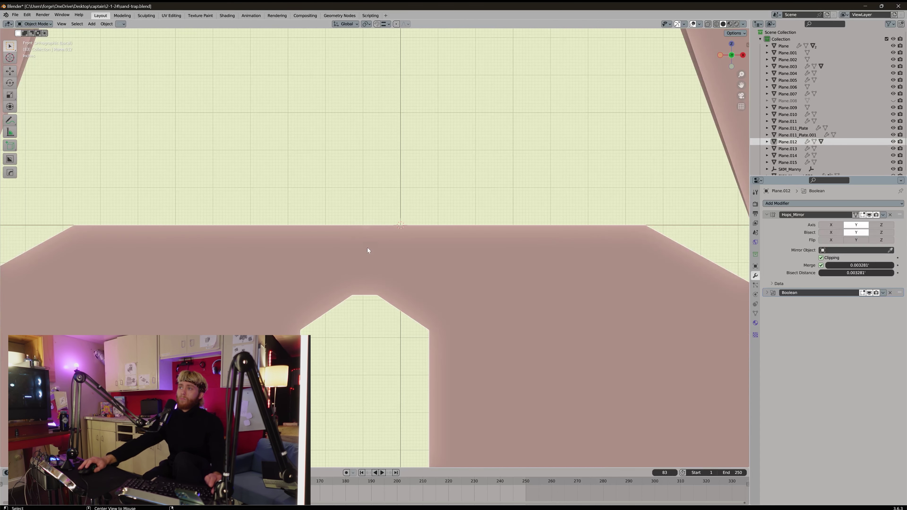
pyautogui.moveTo(375, 306); pyautogui.dragTo(375, 310)
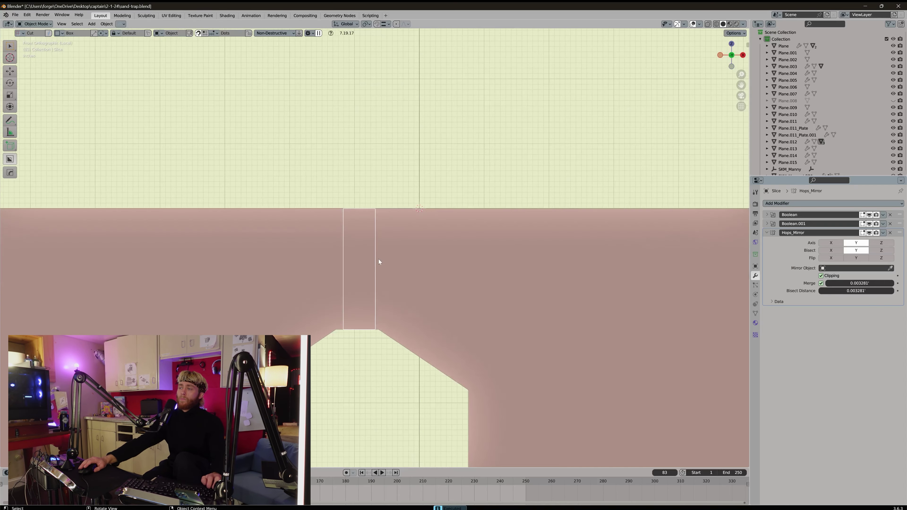
pyautogui.press('g')
pyautogui.press('z')
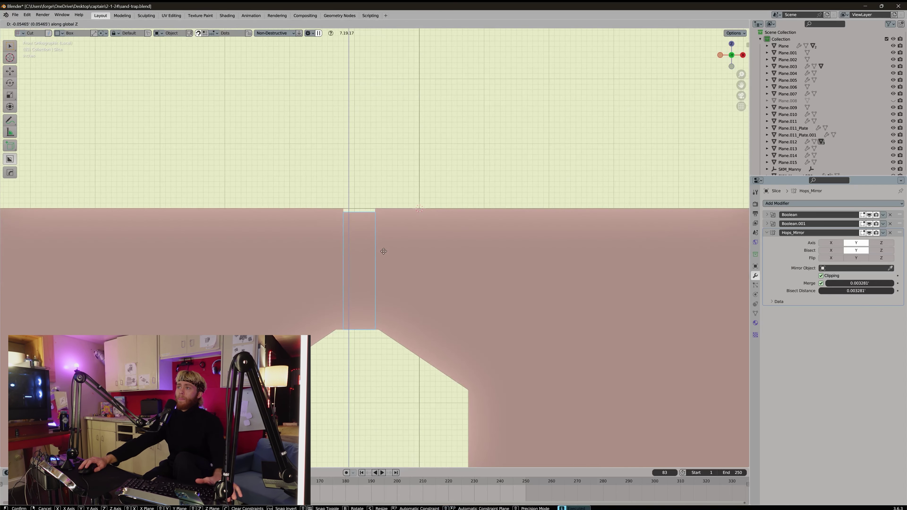
pyautogui.rightClick(384, 252)
# - Apply the modifiers on the sliced strip above the slot
pyautogui.moveTo(384, 251)
pyautogui.mouseDown(button='middle')
pyautogui.moveTo(385, 261)
pyautogui.moveTo(388, 252)
pyautogui.mouseUp(button='middle')
pyautogui.press('q')
pyautogui.moveTo(367, 308)
pyautogui.click(440, 328)
pyautogui.press('Tab')
pyautogui.press('Tab')
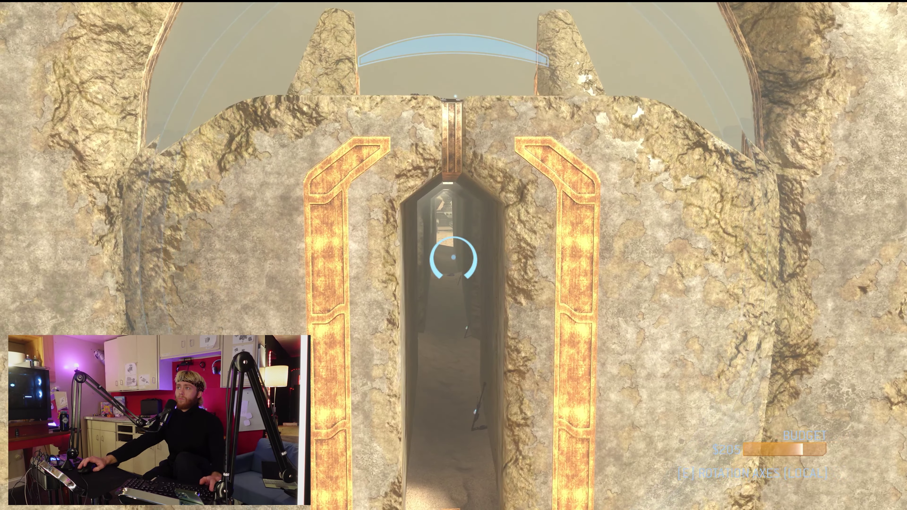
# - Return from the Halo reference to Blender and snap the 3D cursor to the sliced strip's bottom face
pyautogui.hotkey('alt', 'Tab')
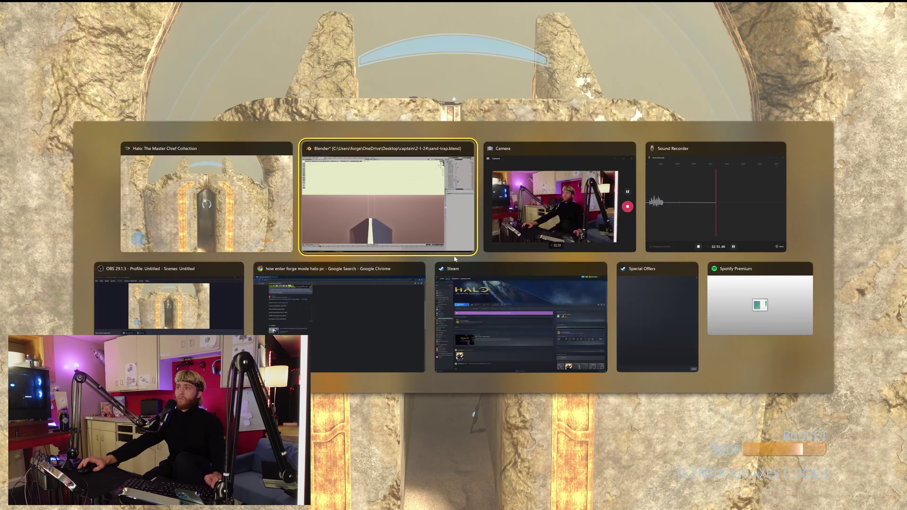
pyautogui.moveTo(439, 274); pyautogui.dragTo(431, 262, button='middle')
pyautogui.press('Tab')
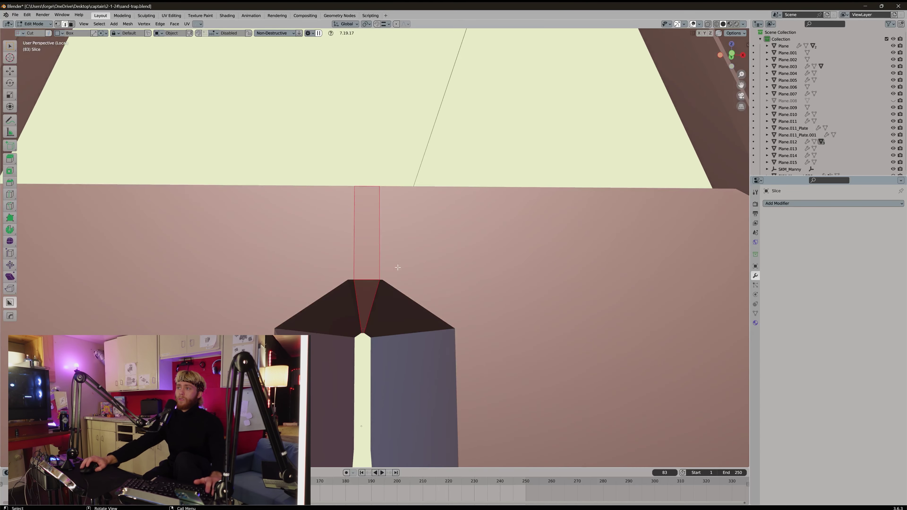
pyautogui.click(367, 292)
pyautogui.hotkey('shift', 's')
pyautogui.click(413, 293)
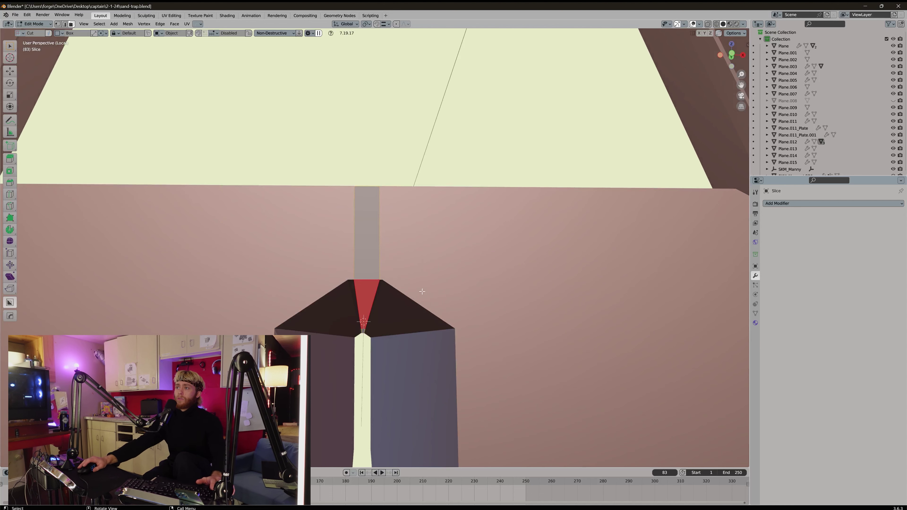
# - Scale the strip down along Z so its top sits slightly below the roof surface
pyautogui.press('Tab')
pyautogui.moveTo(435, 214); pyautogui.dragTo(418, 246, button='middle')
pyautogui.press('s')
pyautogui.press('z')
pyautogui.click(428, 228)
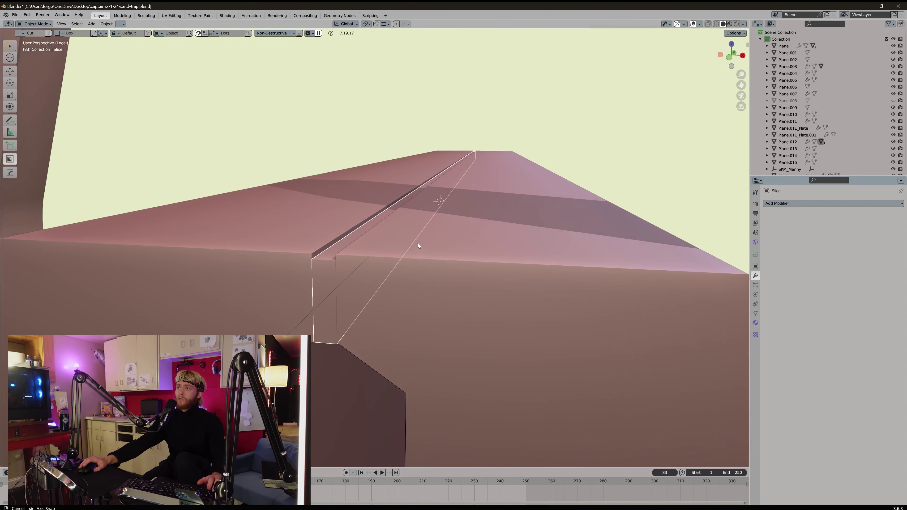
pyautogui.click(464, 236)
pyautogui.moveTo(462, 236); pyautogui.dragTo(319, 159, button='middle')
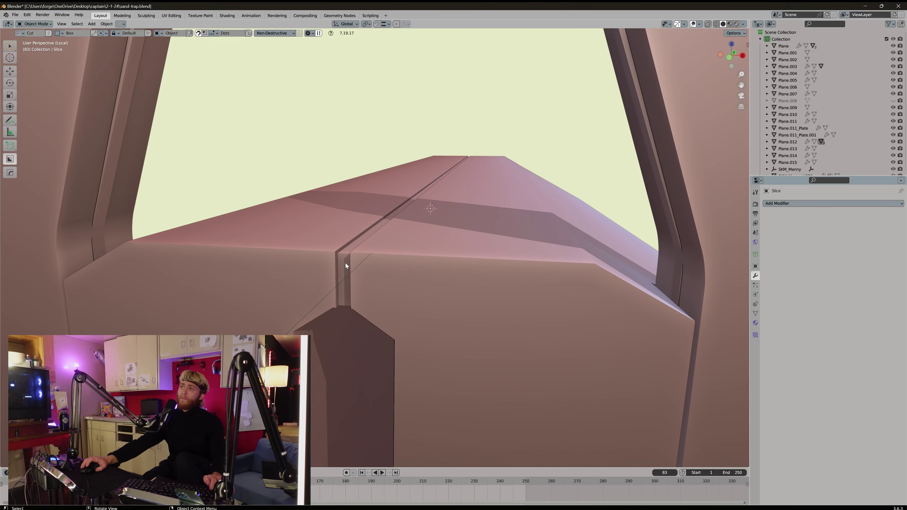
# - Add a centred lengthwise loop cut to the strip and bevel it into a narrow central band
pyautogui.press('Tab')
pyautogui.moveTo(345, 265); pyautogui.dragTo(362, 207, button='middle')
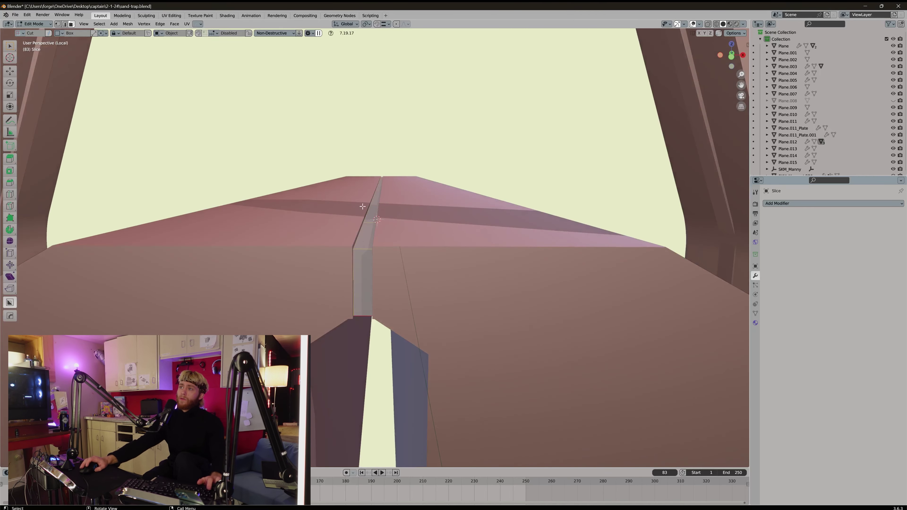
pyautogui.click(362, 247)
pyautogui.rightClick(363, 246)
pyautogui.scroll(3, 370, 243)
pyautogui.moveTo(370, 241); pyautogui.dragTo(395, 198, button='middle')
pyautogui.hotkey('ctrl', 'b')
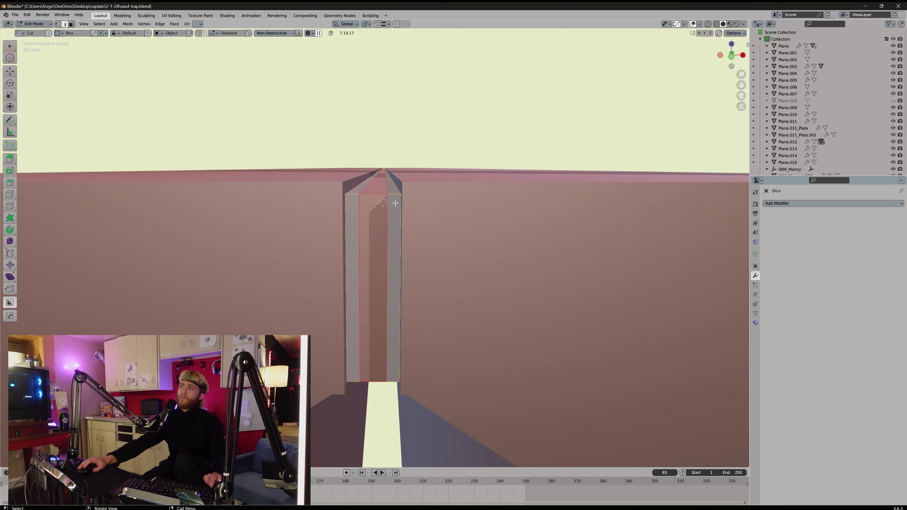
pyautogui.press('Escape')
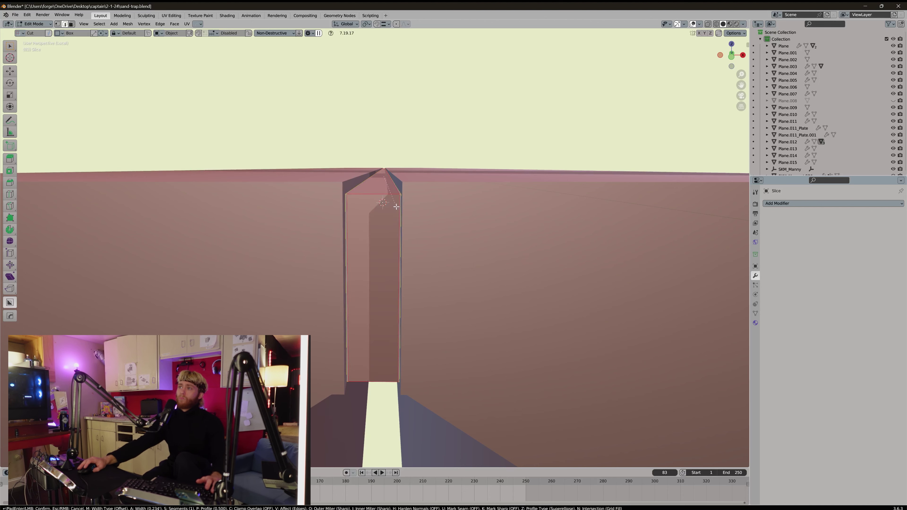
pyautogui.click(395, 207)
pyautogui.press('q')
pyautogui.press('Escape')
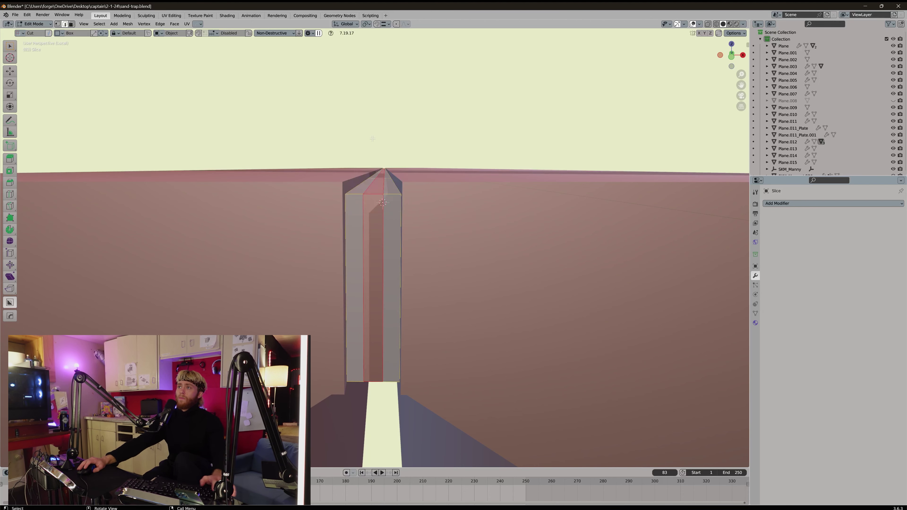
# - Save the file and run Panel Face on the strip's central band
pyautogui.hotkey('ctrl', 's')
pyautogui.press('q')
pyautogui.click(364, 86)
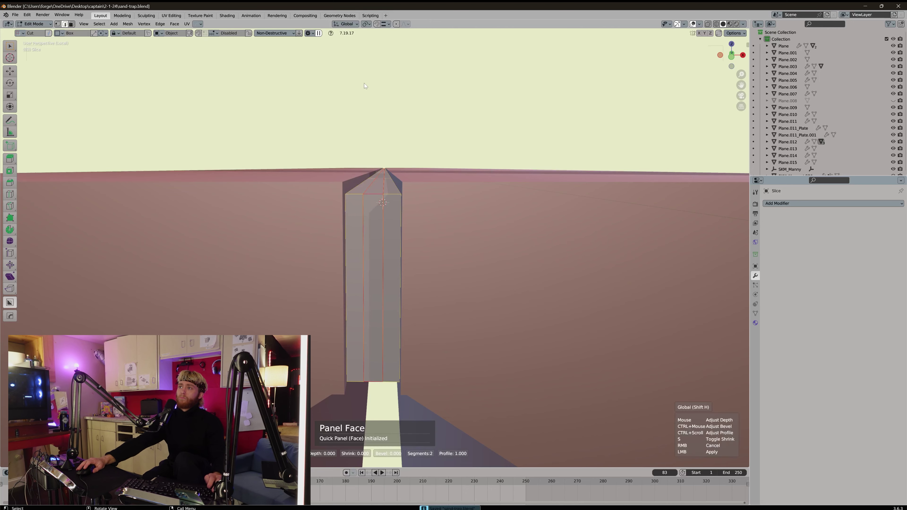
pyautogui.click(362, 84)
pyautogui.moveTo(362, 84); pyautogui.dragTo(315, 143, button='middle')
pyautogui.scroll(-5, 332, 166)
# - Examine the ornamental trim around the doorway slot in the Halo reference and compare it with the Blender model
pyautogui.hotkey('alt', 'Tab')
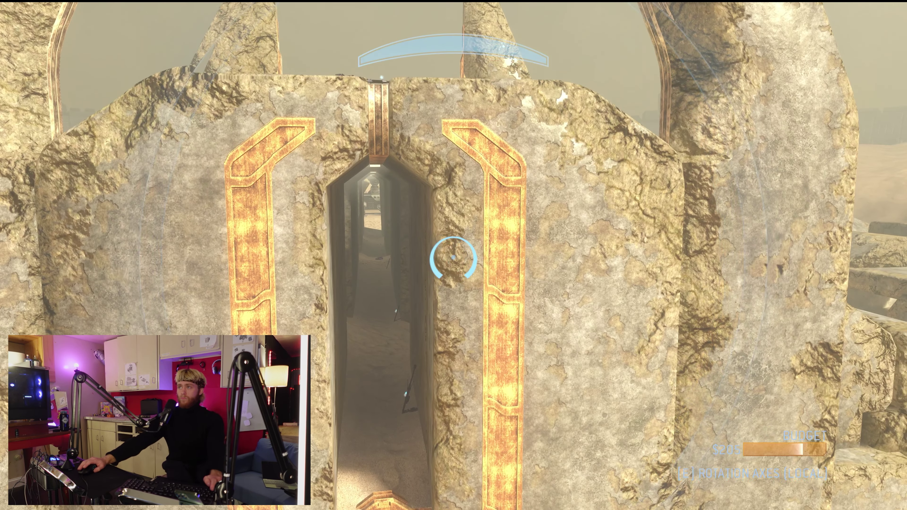
pyautogui.press('w')
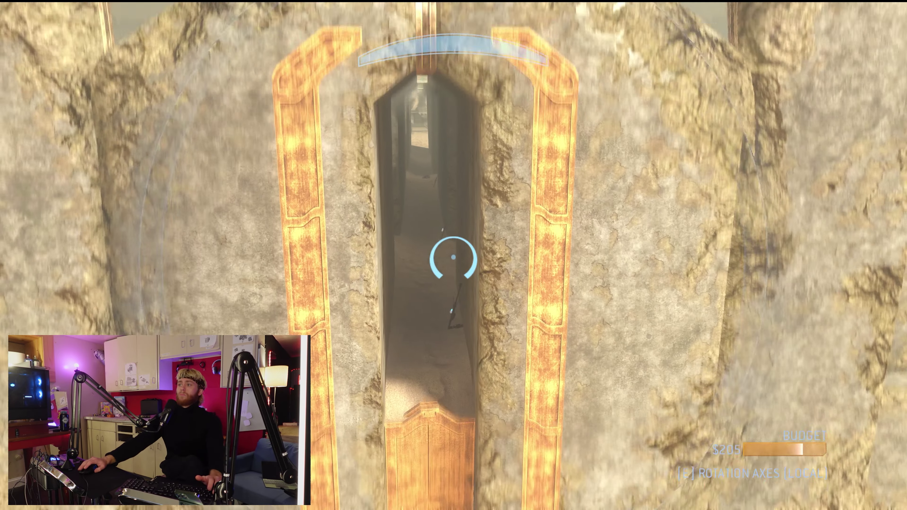
pyautogui.press('s')
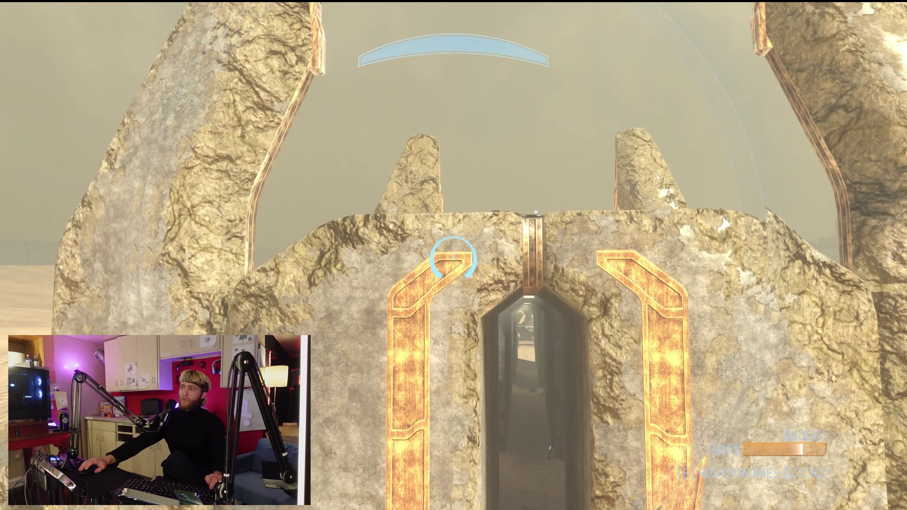
pyautogui.hotkey('alt', 'Tab')
pyautogui.scroll(4, 305, 172)
pyautogui.hotkey('alt', 'Tab')
pyautogui.press('w')
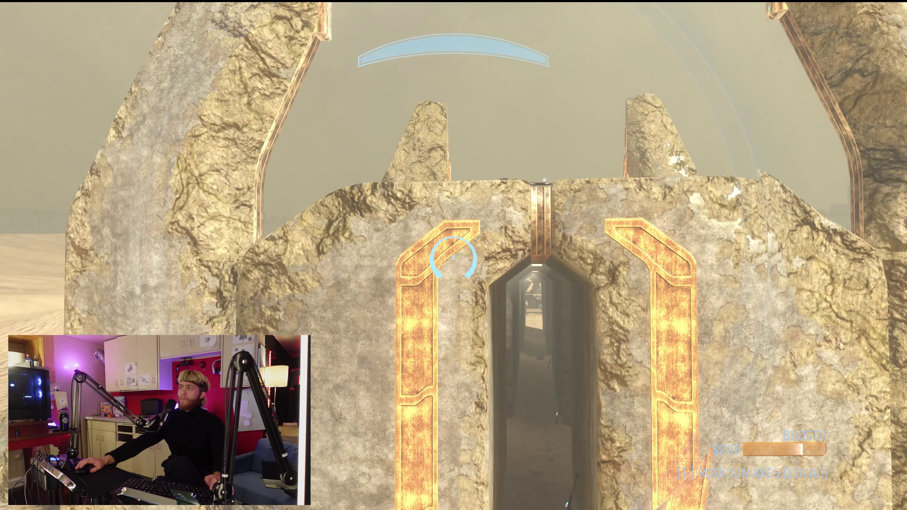
pyautogui.hotkey('alt', 'Tab')
# - Select the main wall and draw a tall, narrow box cut on its end face beside the slot
pyautogui.click(485, 199)
pyautogui.moveTo(492, 276); pyautogui.dragTo(441, 110, button='middle')
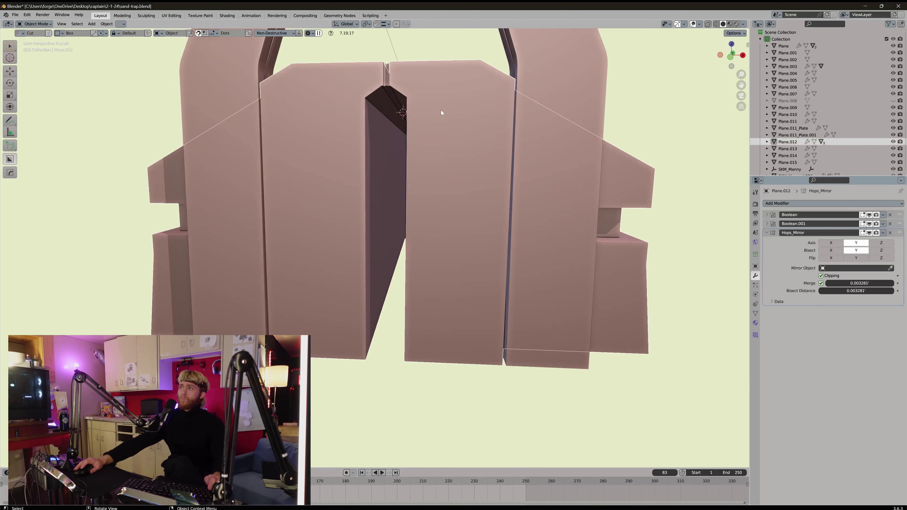
pyautogui.click(161, 35)
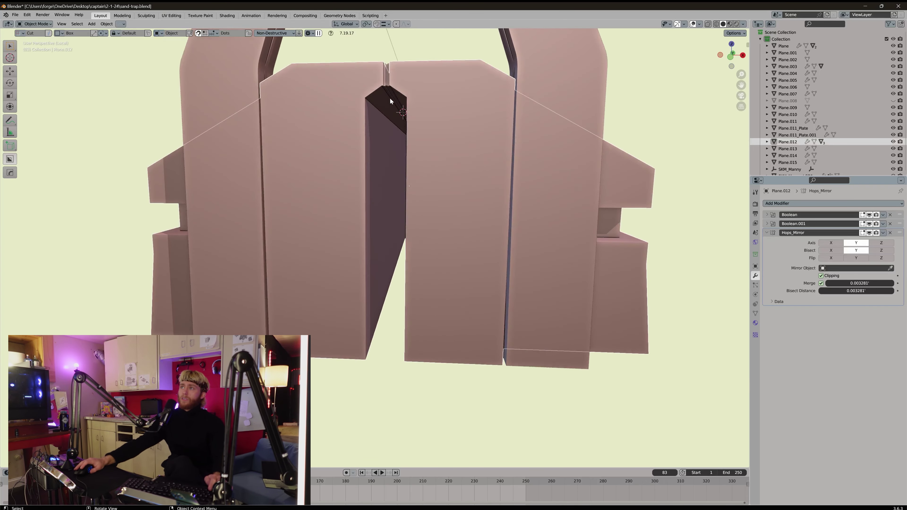
pyautogui.moveTo(438, 329); pyautogui.dragTo(442, 353)
pyautogui.moveTo(442, 354); pyautogui.dragTo(435, 361, button='middle')
pyautogui.scroll(2, 435, 361)
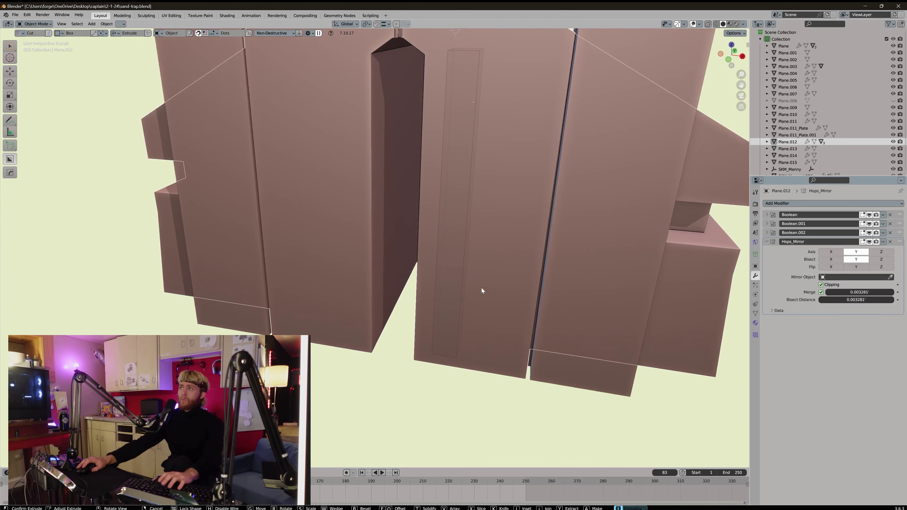
# - Move the wall's Boolean.002 modifier below Hops_Mirror in the modifier stack
pyautogui.moveTo(900, 233); pyautogui.dragTo(899, 311)
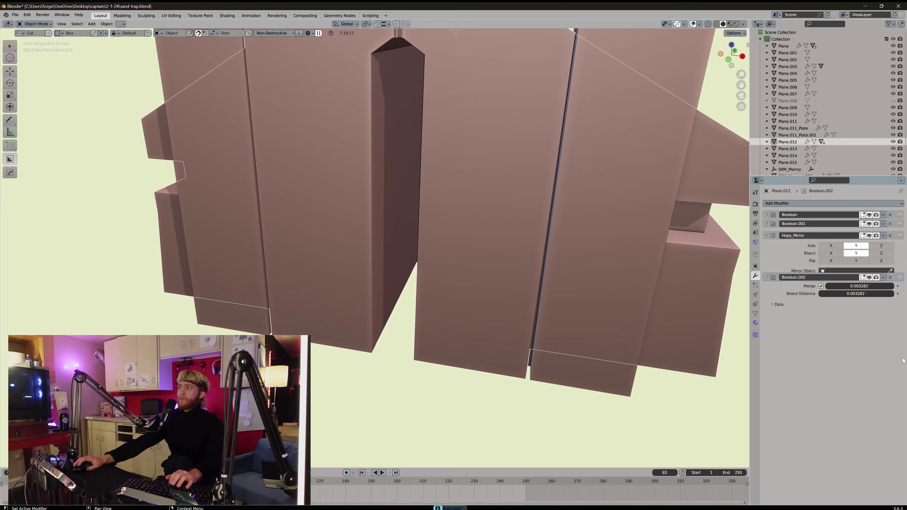
pyautogui.scroll(-2, 443, 350)
pyautogui.rightClick(432, 361)
pyautogui.click(431, 361)
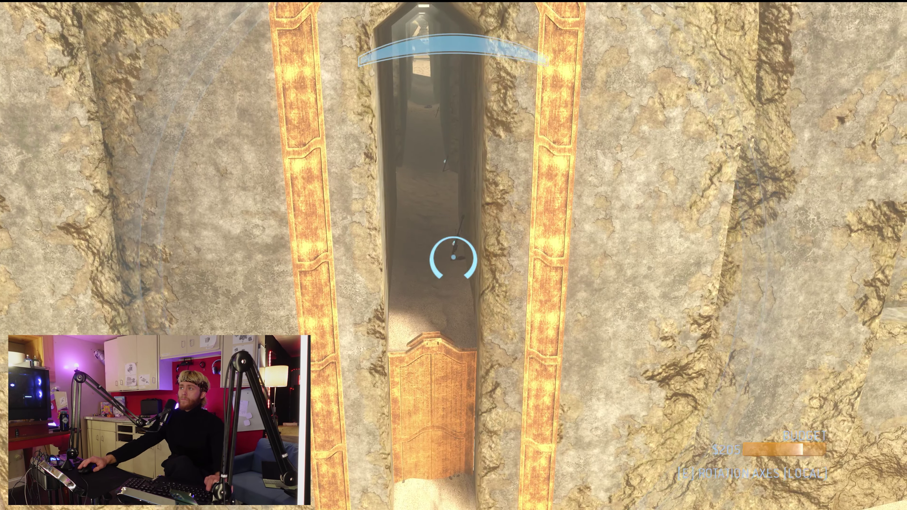
# - Narrow the tall box cutter beside the slot by scaling it to about 0.76 along X
pyautogui.press('s')
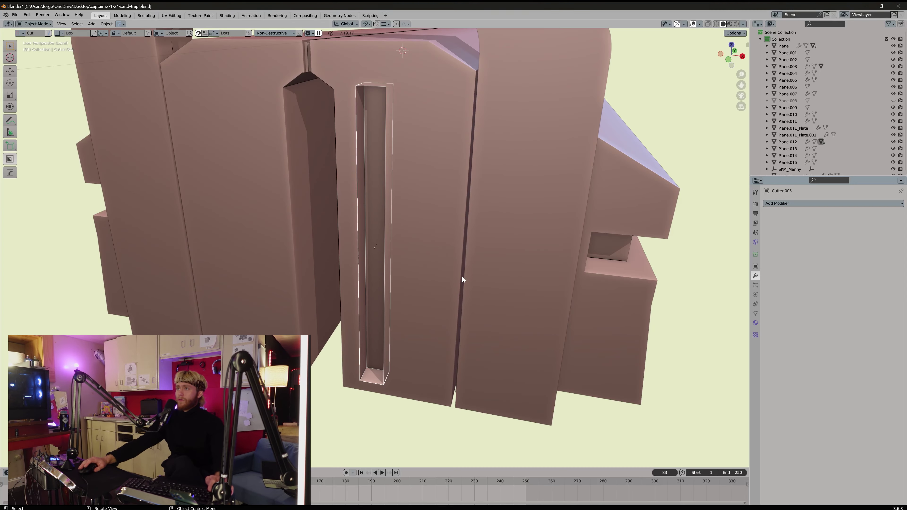
pyautogui.moveTo(461, 277); pyautogui.dragTo(447, 220, button='middle')
pyautogui.press('s')
pyautogui.press('x')
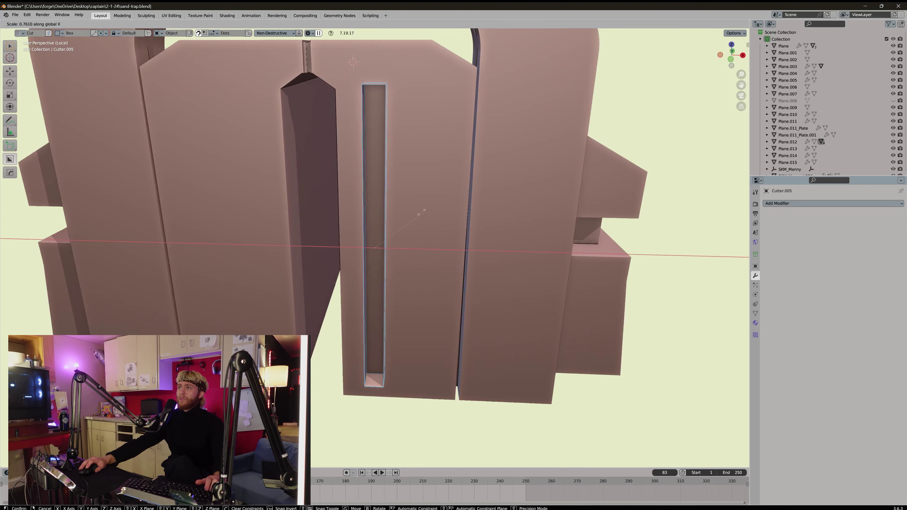
pyautogui.click(411, 210)
# - Move the tall cutter outward along Y so it cuts a shallower recess in the wall's end
pyautogui.moveTo(455, 277); pyautogui.dragTo(437, 294, button='middle')
pyautogui.press('g')
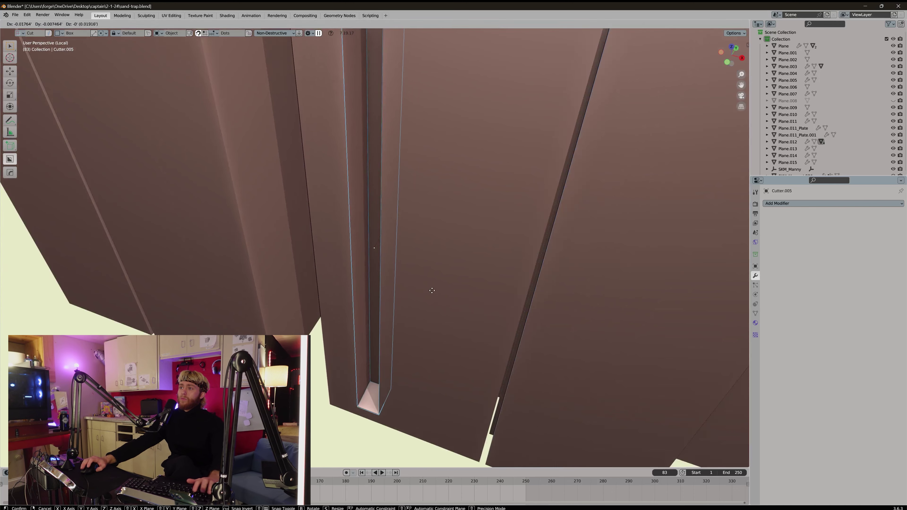
pyautogui.press('y')
pyautogui.click(411, 308)
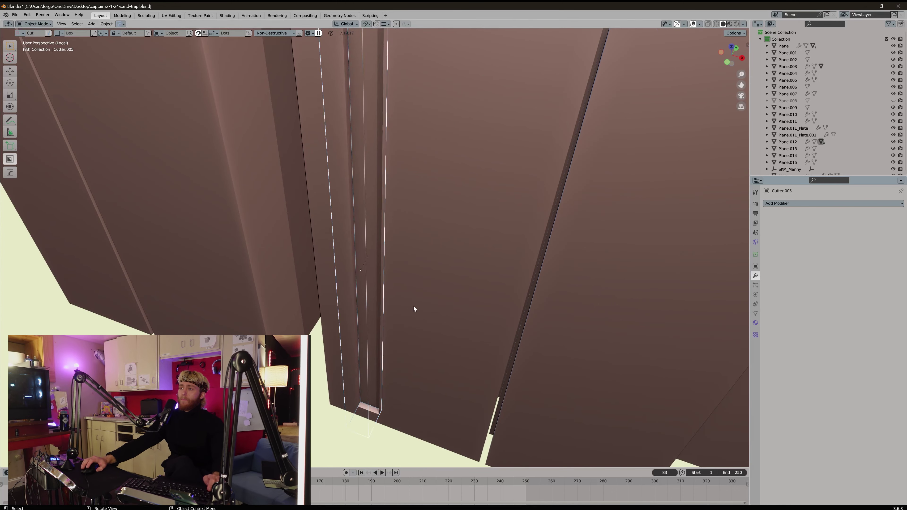
# - Compare the bent upper end of the orange trim in the Halo reference with the straight recess in Blender
pyautogui.moveTo(413, 306); pyautogui.dragTo(444, 268, button='middle')
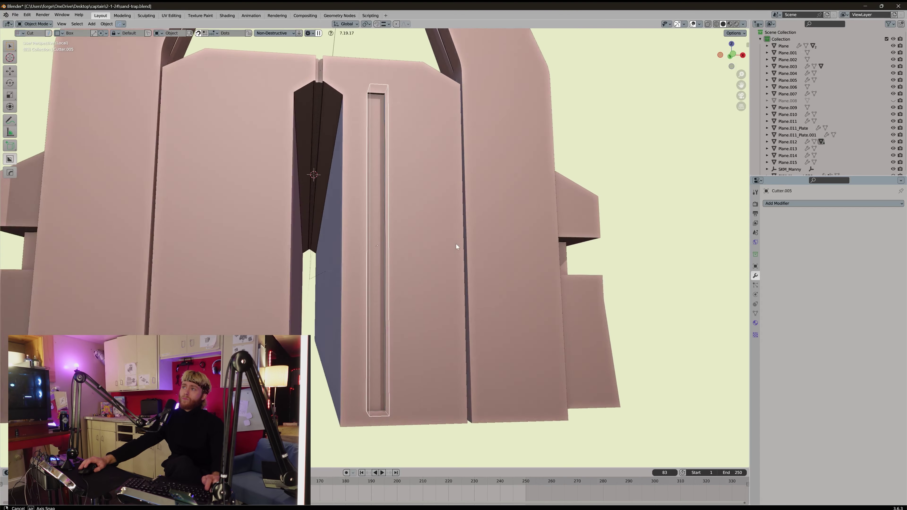
pyautogui.moveTo(455, 244); pyautogui.dragTo(451, 255, button='middle')
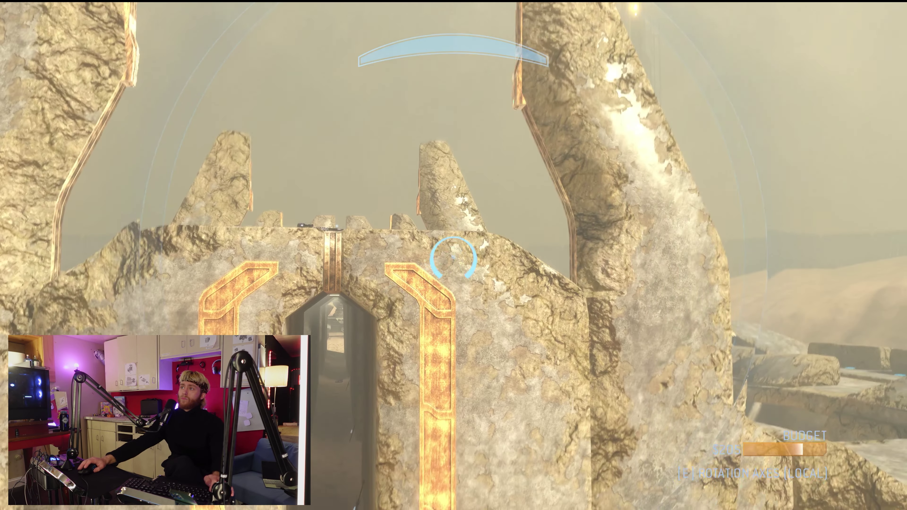
pyautogui.press('w')
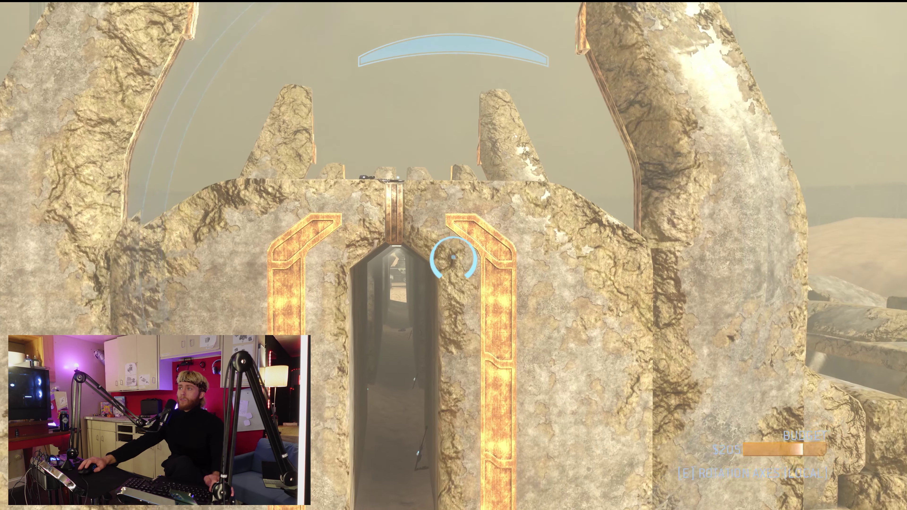
pyautogui.press('s')
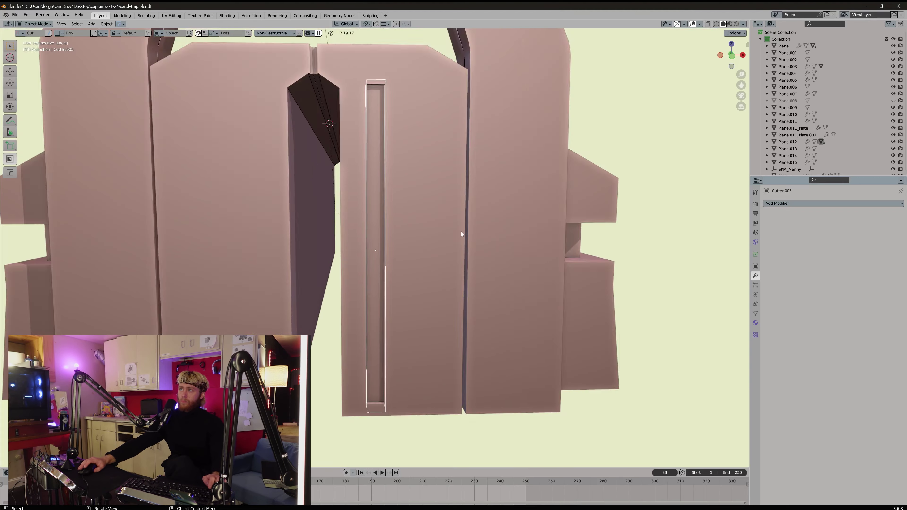
pyautogui.moveTo(461, 234); pyautogui.dragTo(452, 289, button='middle')
pyautogui.scroll(-5, 423, 247)
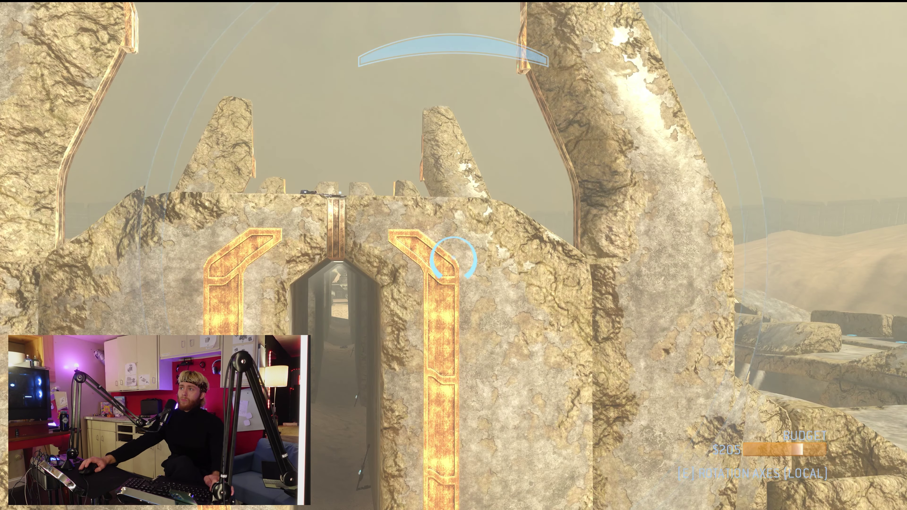
pyautogui.hotkey('alt', 'Tab')
pyautogui.hotkey('alt', 'Tab')
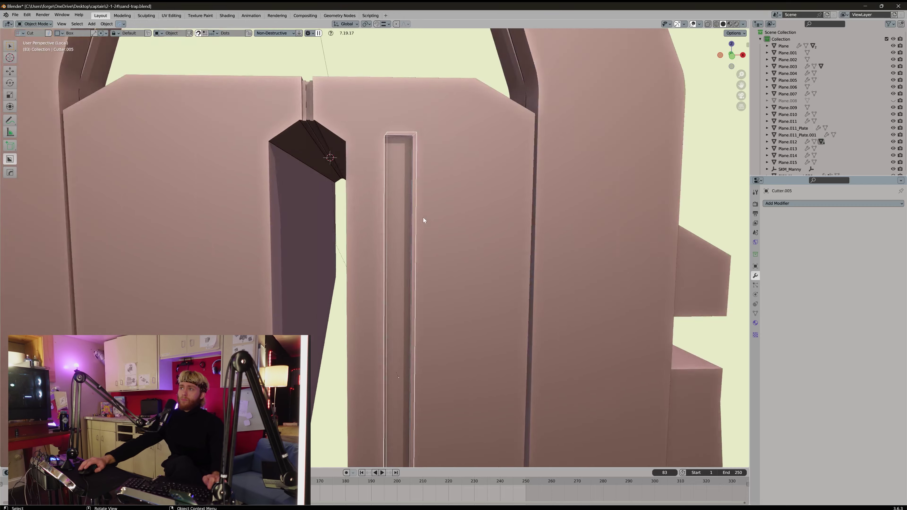
# - Extrude the cutter's top face upward and shift it along X toward the slot to form a slanted upper arm
pyautogui.moveTo(425, 221); pyautogui.dragTo(439, 219, button='middle')
pyautogui.press('Tab')
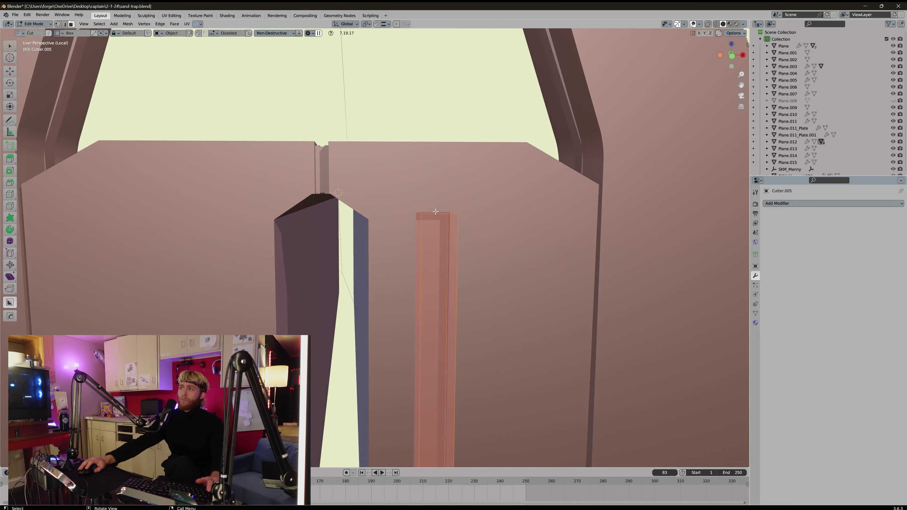
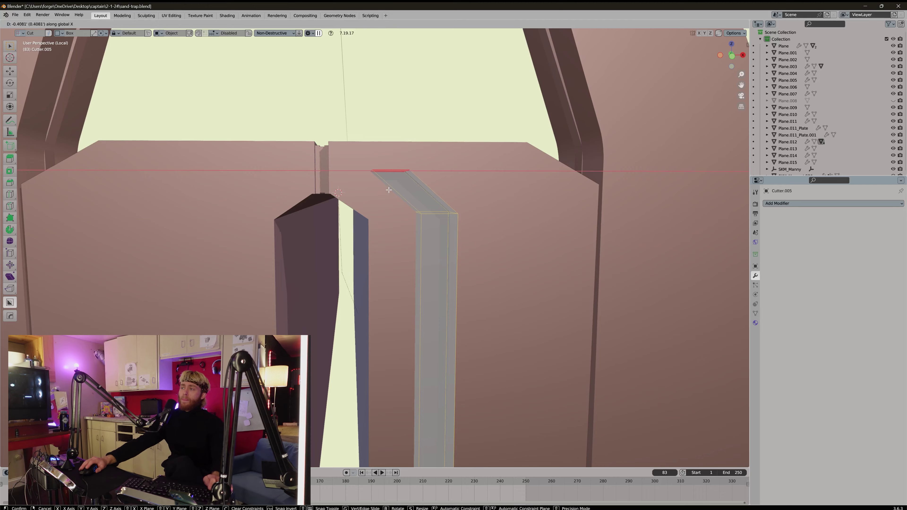
pyautogui.click(388, 190)
pyautogui.keyDown('alt'); pyautogui.moveTo(389, 190); pyautogui.dragTo(392, 186, button='middle'); pyautogui.keyUp('alt')
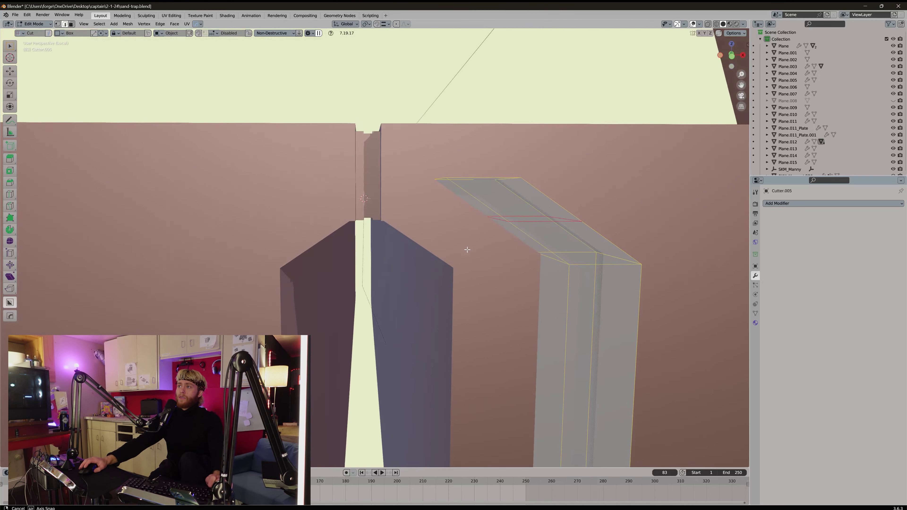
# - Move the edge loop on the cutter's slanted arm close to its tip, squaring off the arm's inner end
pyautogui.press('g')
pyautogui.keyDown('alt'); pyautogui.moveTo(466, 250); pyautogui.dragTo(411, 226, button='middle'); pyautogui.keyUp('alt')
pyautogui.click(433, 231)
pyautogui.press('Tab')
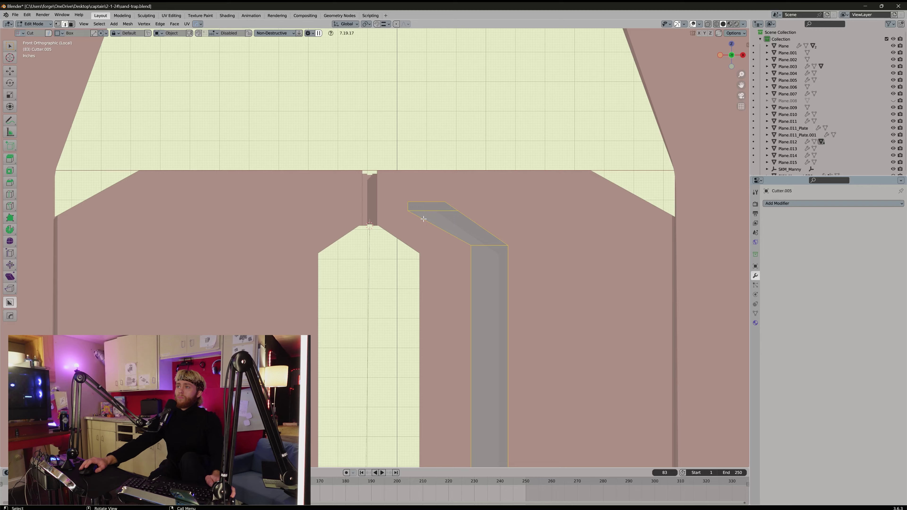
pyautogui.scroll(-3, 446, 263)
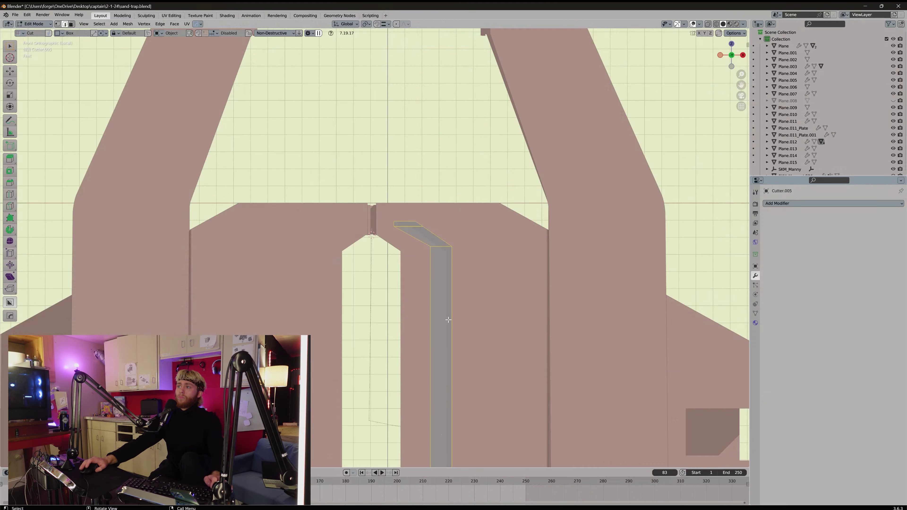
pyautogui.moveTo(448, 320); pyautogui.dragTo(434, 220, button='middle')
pyautogui.press('Tab')
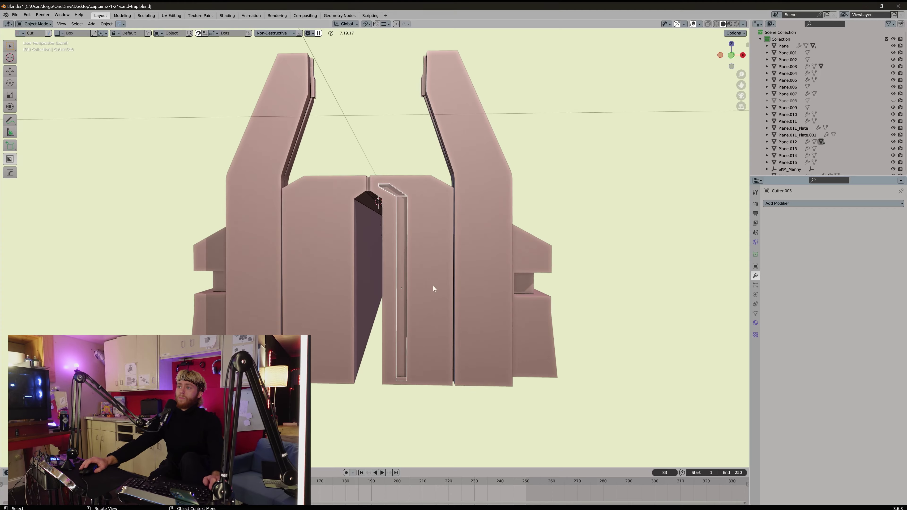
# - Move the cutter's bottom face down along Z so the recess runs through the wall's base
pyautogui.moveTo(433, 286); pyautogui.dragTo(434, 321, button='middle')
pyautogui.press('Tab')
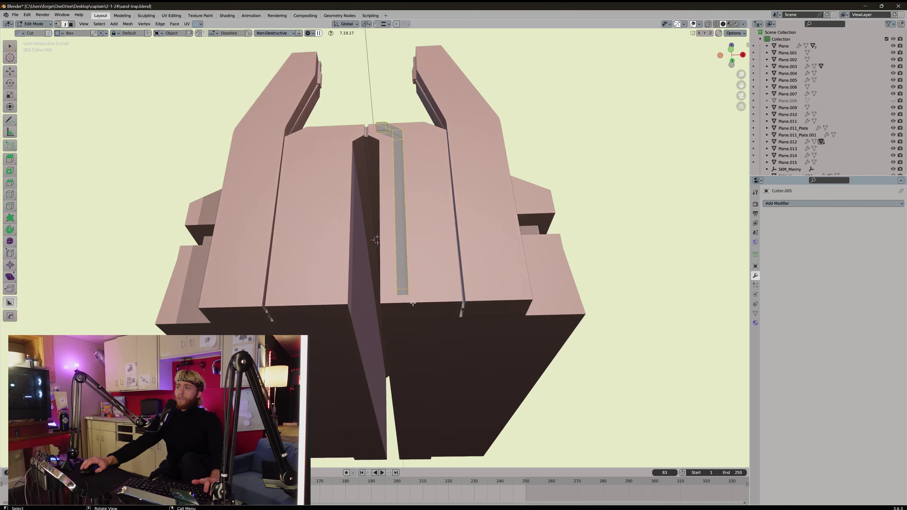
pyautogui.scroll(5, 471, 404)
pyautogui.click(469, 395)
pyautogui.scroll(-5, 466, 390)
pyautogui.press('g')
pyautogui.press('z')
pyautogui.click(475, 395)
pyautogui.press('Tab')
pyautogui.moveTo(466, 250); pyautogui.dragTo(464, 278, button='middle')
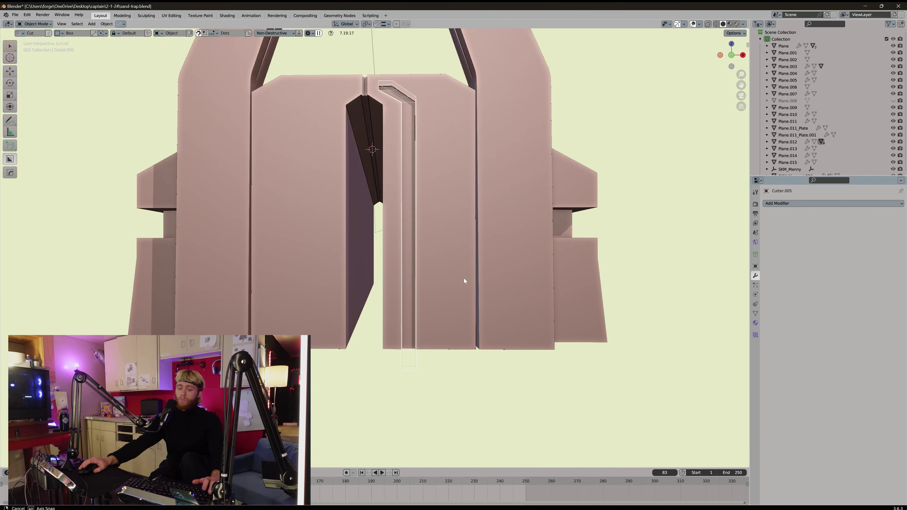
pyautogui.scroll(-4, 424, 241)
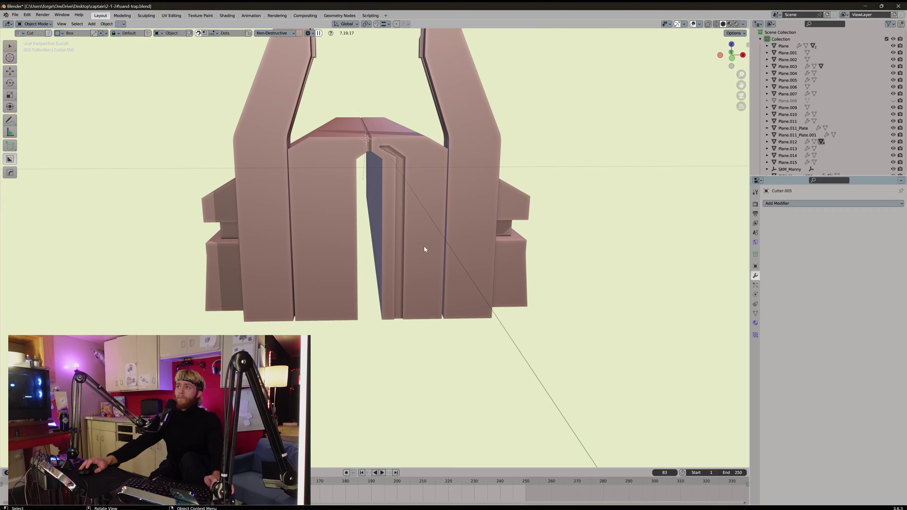
# - Reselect the recess cutter and lower the inner edge of its bend about 0.49 ft along Z
pyautogui.click(424, 247)
pyautogui.press('q')
pyautogui.click(426, 236)
pyautogui.scroll(6, 425, 234)
pyautogui.moveTo(426, 234); pyautogui.dragTo(353, 273, button='middle')
pyautogui.press('Tab')
pyautogui.press('2')
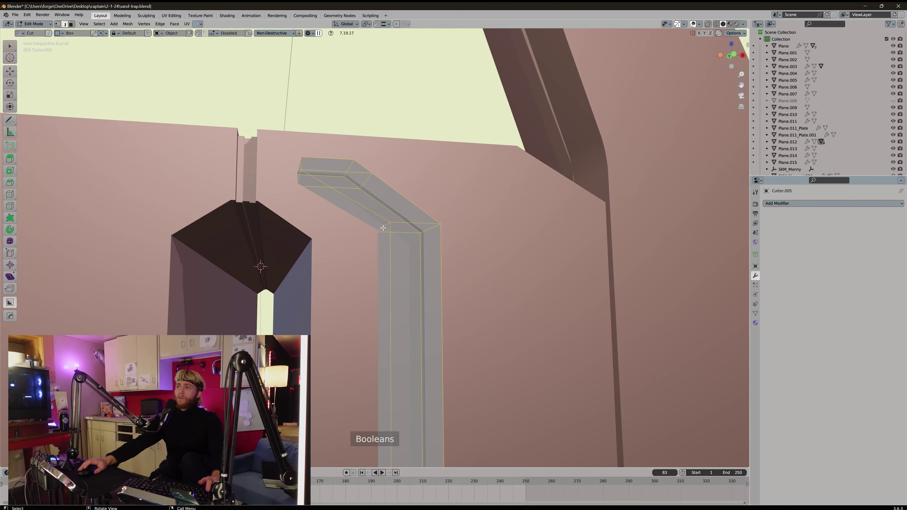
pyautogui.keyDown('alt'); pyautogui.moveTo(383, 228); pyautogui.dragTo(382, 247, button='middle'); pyautogui.keyUp('alt')
pyautogui.press('g')
pyautogui.press('z')
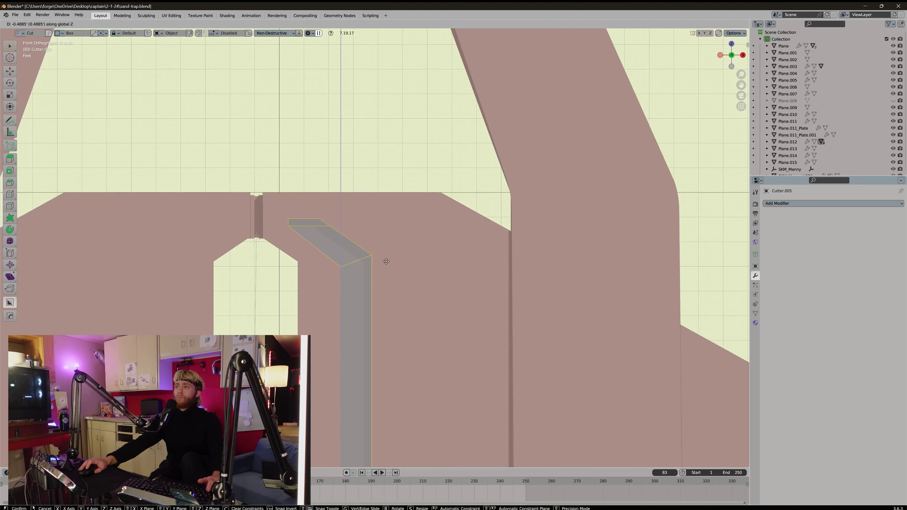
pyautogui.click(388, 260)
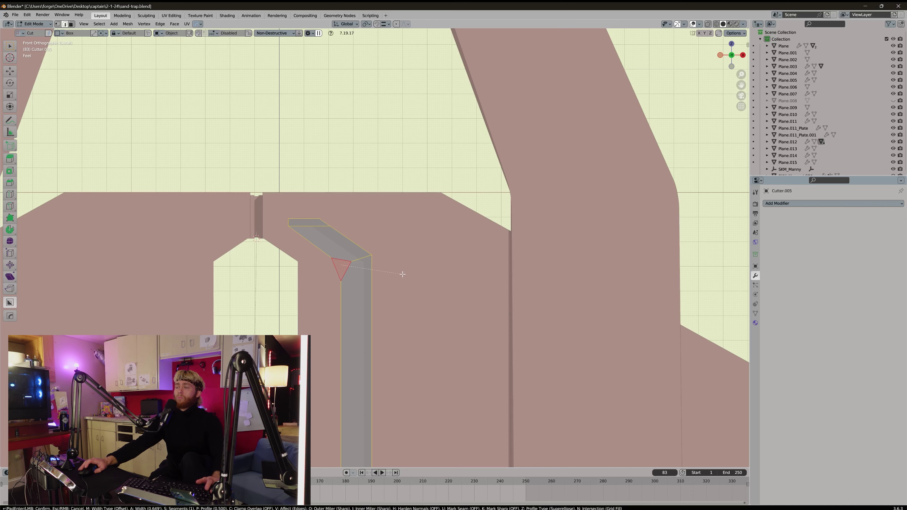
# - Raise the whole cutter mesh slightly along Z, bevel its inner bend edge and compare it with the Halo reference
pyautogui.press('g')
pyautogui.press('z')
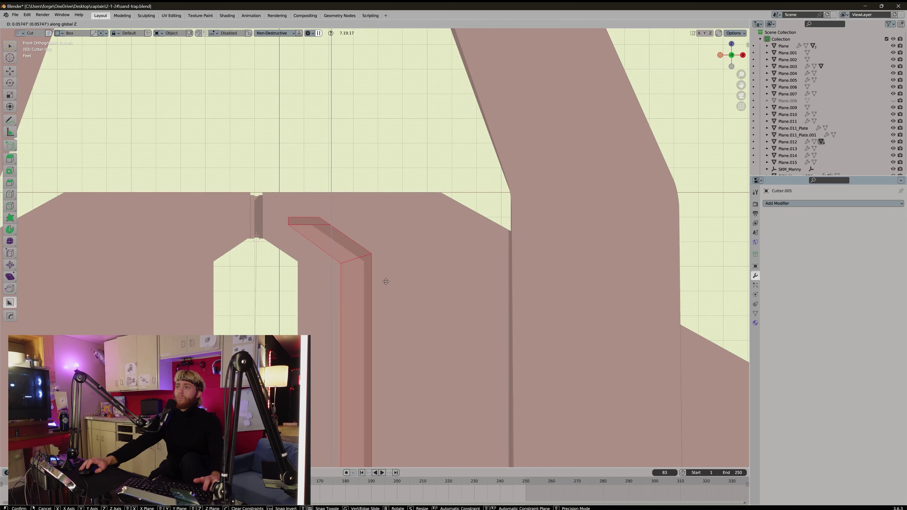
pyautogui.click(388, 275)
pyautogui.moveTo(388, 275); pyautogui.dragTo(397, 229, button='middle')
pyautogui.hotkey('alt', 'a')
pyautogui.hotkey('alt', 'Tab')
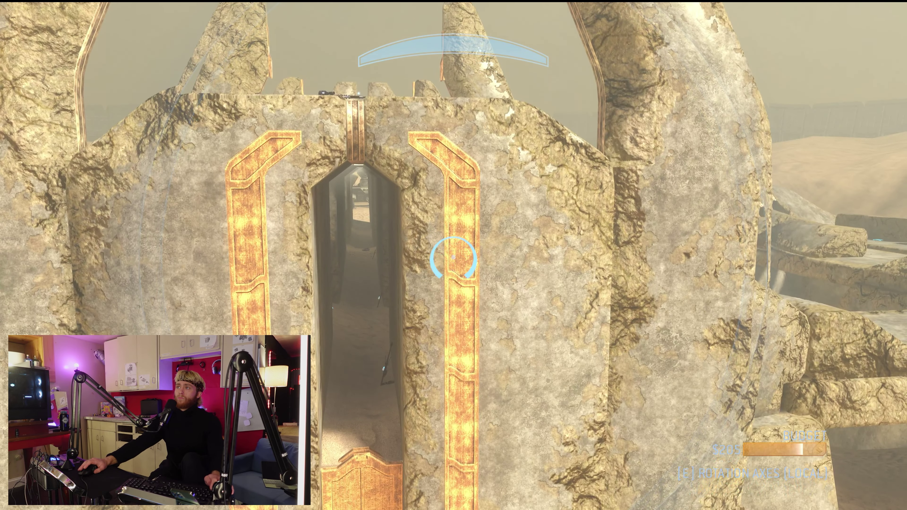
pyautogui.hotkey('alt', 'Tab')
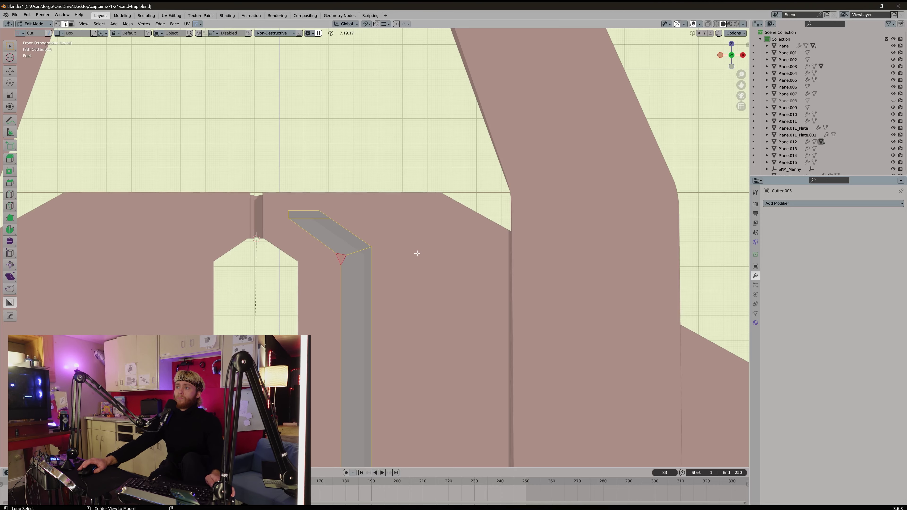
pyautogui.hotkey('alt', 'Tab')
pyautogui.hotkey('alt', 'Tab')
# - Bevel the outer edge of the cutter's bend with a single-segment width of about 0.21 ft
pyautogui.moveTo(417, 254); pyautogui.dragTo(403, 258, button='middle')
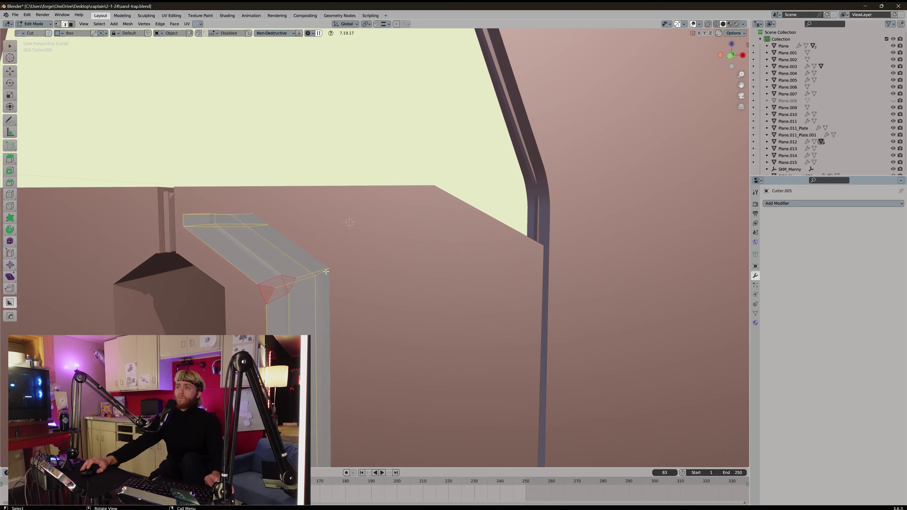
pyautogui.hotkey('alt', 'Tab')
pyautogui.hotkey('alt', 'Tab')
pyautogui.press('KP_1')
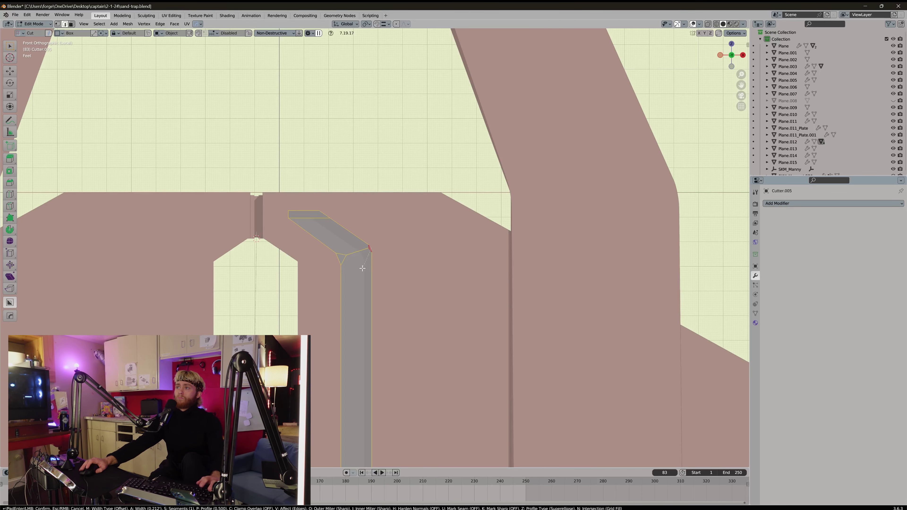
pyautogui.click(360, 269)
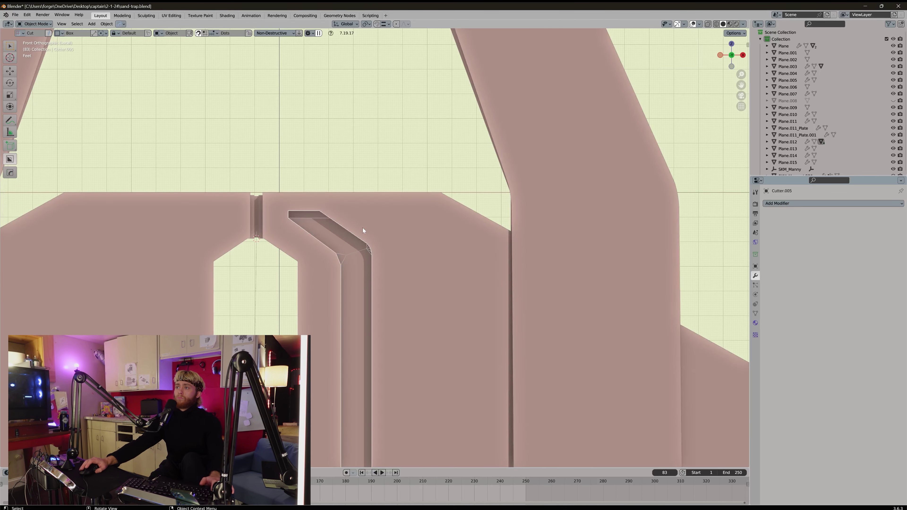
# - Run Clean Mesh on the recess cutter with a 0.5° dissolve angle and recheck the Halo reference
pyautogui.press('q')
pyautogui.press('q')
pyautogui.press('Return')
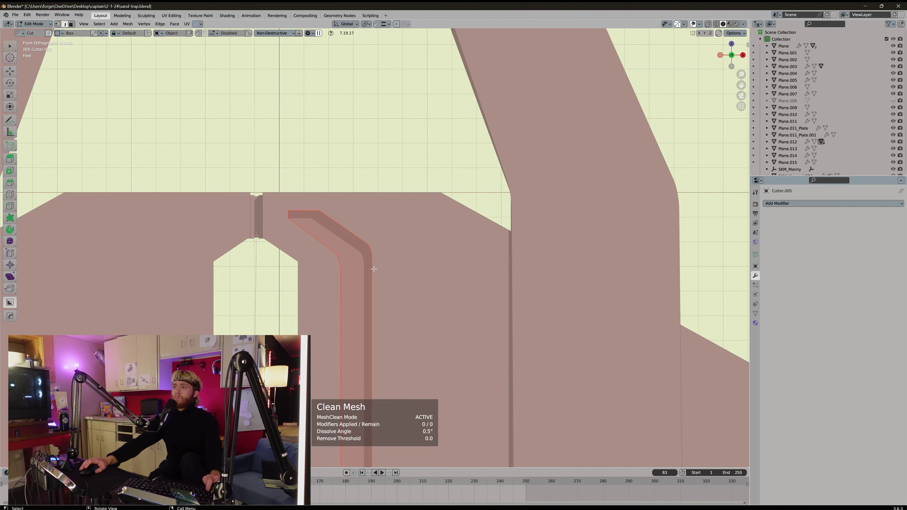
pyautogui.hotkey('alt', 'Tab')
pyautogui.hotkey('alt', 'Tab')
# - Bevel the chamfer edges at the cutter's outer and inner bends with extra segments to round the corners
pyautogui.scroll(2, 344, 262)
pyautogui.moveTo(344, 262); pyautogui.dragTo(456, 218, button='middle')
pyautogui.press('a')
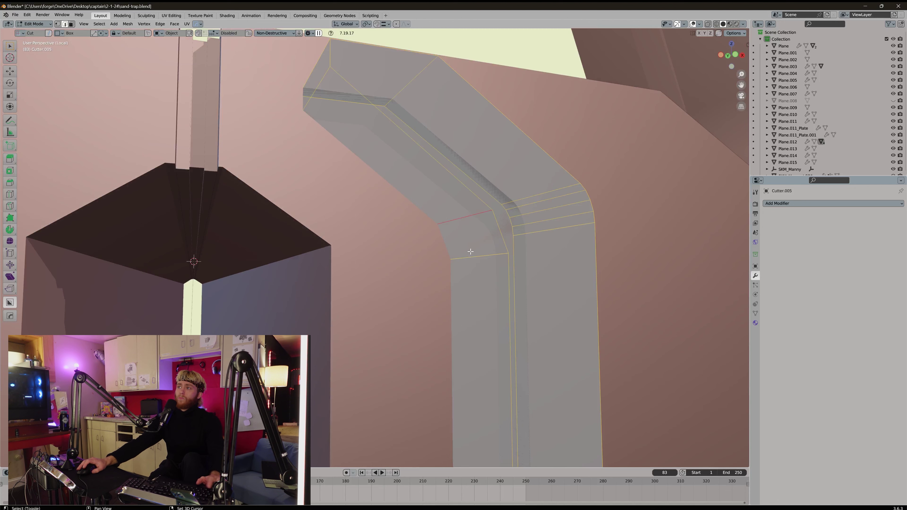
pyautogui.click(488, 273)
pyautogui.press('Tab')
# - Hide the recess cutter and inspect the rounded bend of the recess on the wall's end
pyautogui.scroll(-5, 475, 270)
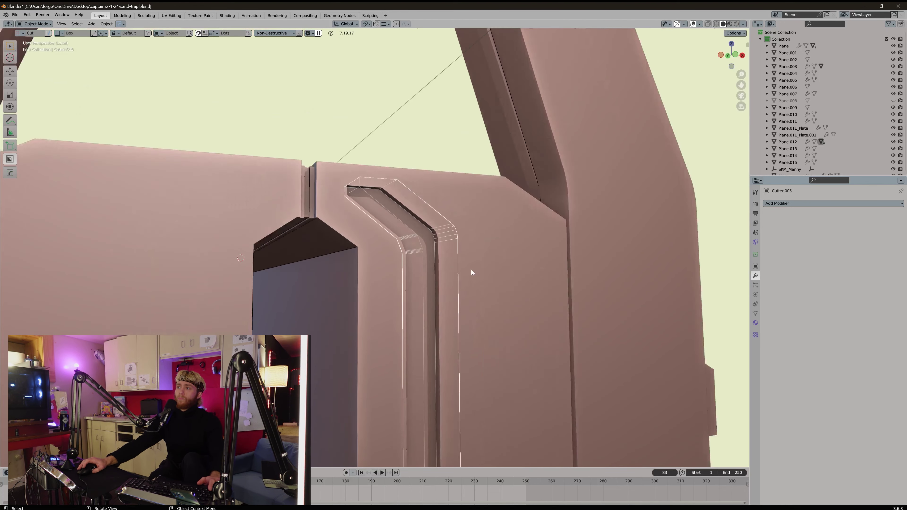
pyautogui.moveTo(471, 269); pyautogui.dragTo(446, 275, button='middle')
pyautogui.press('h')
pyautogui.moveTo(385, 266); pyautogui.dragTo(377, 257, button='middle')
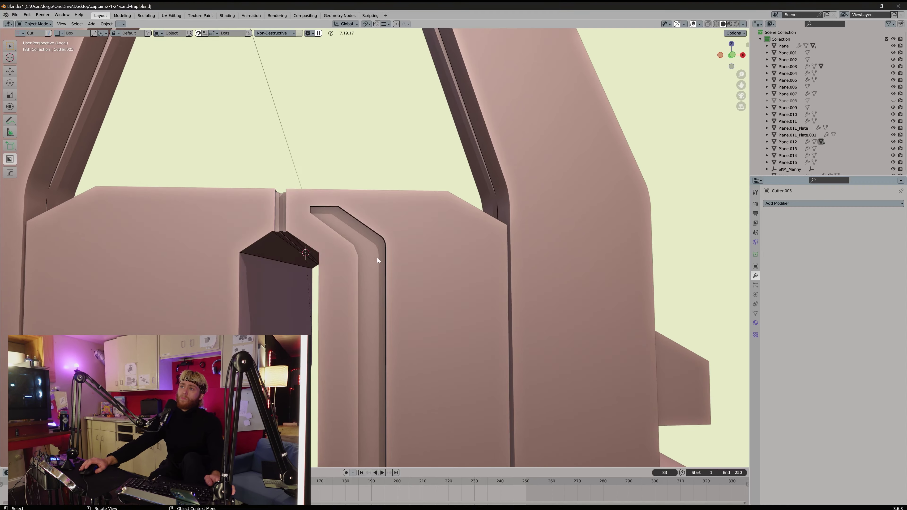
pyautogui.moveTo(377, 257); pyautogui.dragTo(368, 267, button='middle')
# - Bring the recess cutter back and rework the bevelled edge groups at its inner bend
pyautogui.press('q')
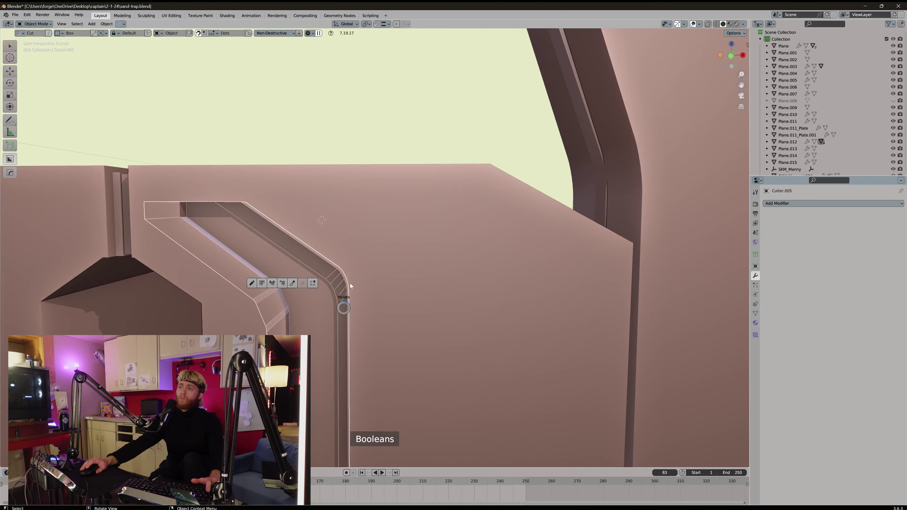
pyautogui.click(351, 283)
pyautogui.scroll(3, 294, 308)
pyautogui.scroll(-3, 334, 261)
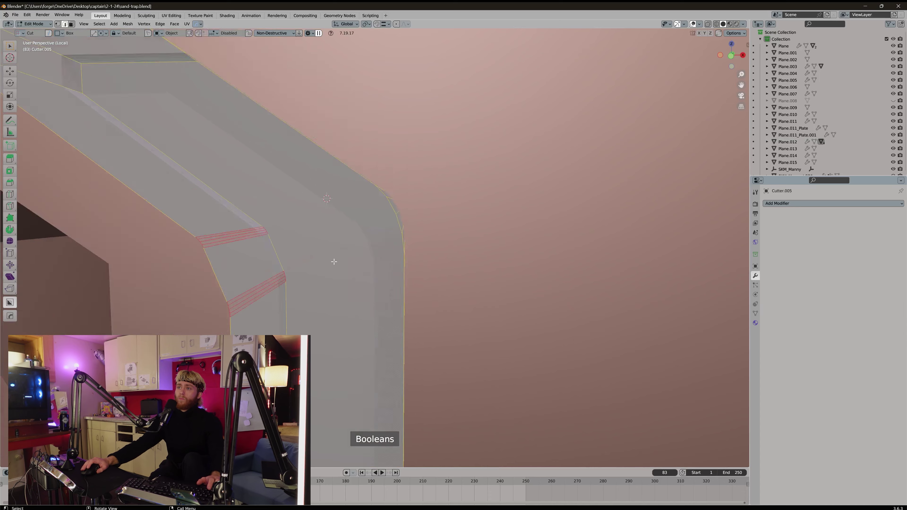
pyautogui.click(296, 272)
pyautogui.scroll(1, 295, 277)
pyautogui.keyDown('shift'); pyautogui.moveTo(295, 277); pyautogui.dragTo(312, 266, button='middle'); pyautogui.keyUp('shift')
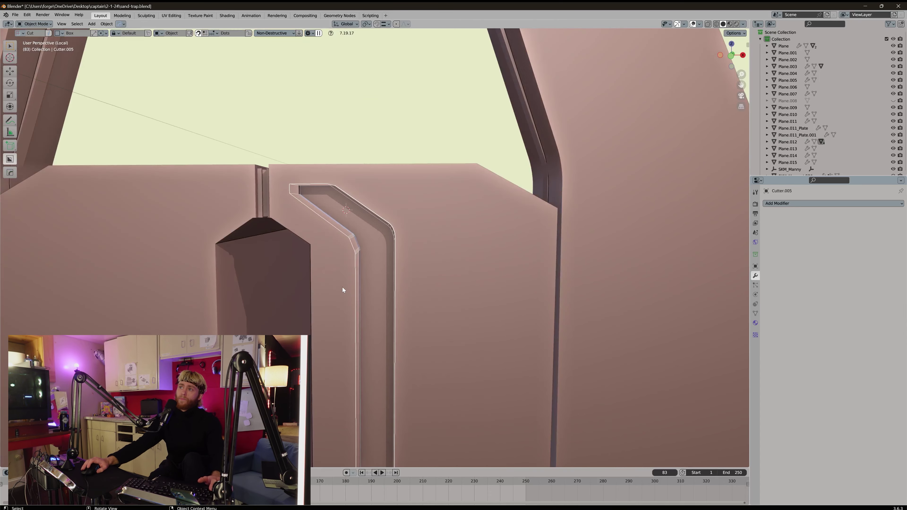
# - Compare the recess bend with the Halo reference and undo the last bevel edits on the cutter's inner bend
pyautogui.scroll(2, 346, 284)
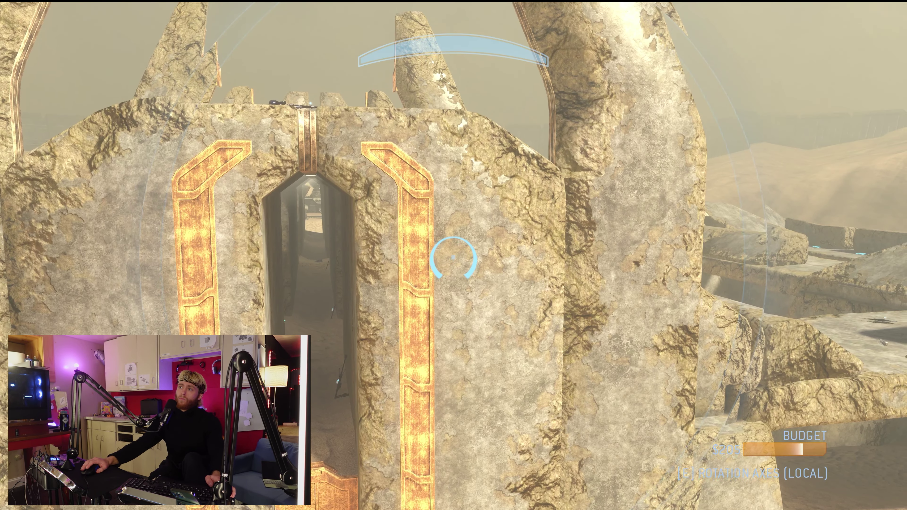
pyautogui.press('w')
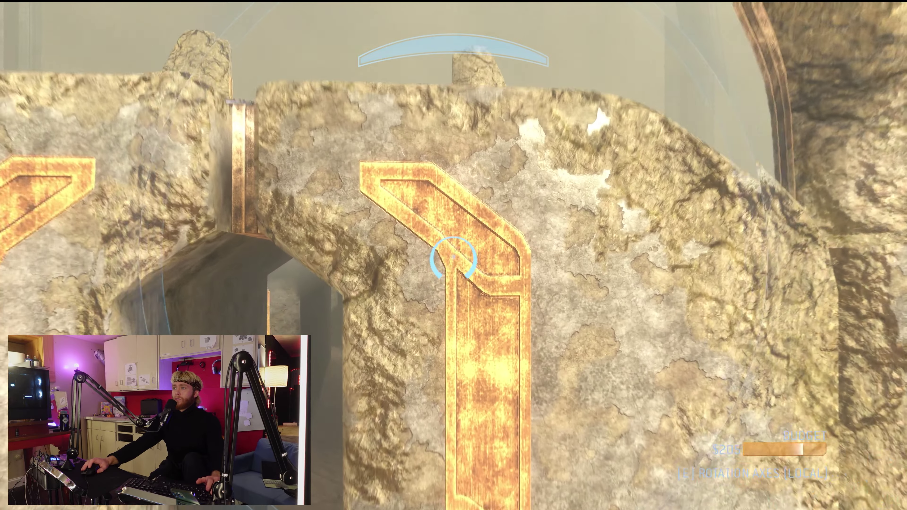
pyautogui.press('w')
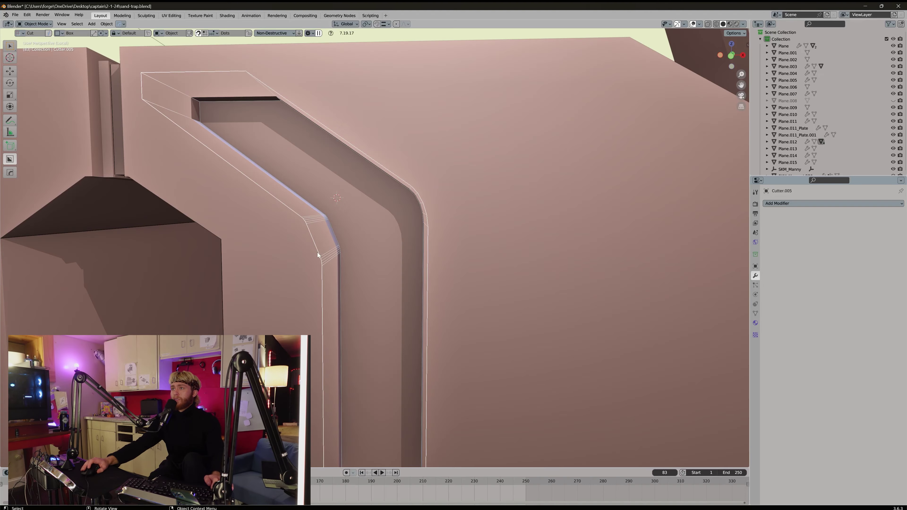
pyautogui.moveTo(318, 252); pyautogui.dragTo(385, 250, button='middle')
pyautogui.hotkey('ctrl', 'z')
pyautogui.hotkey('ctrl', 'z')
pyautogui.hotkey('ctrl', 'z')
pyautogui.hotkey('ctrl', 'z')
pyautogui.hotkey('ctrl', 'z')
pyautogui.hotkey('ctrl', 'z')
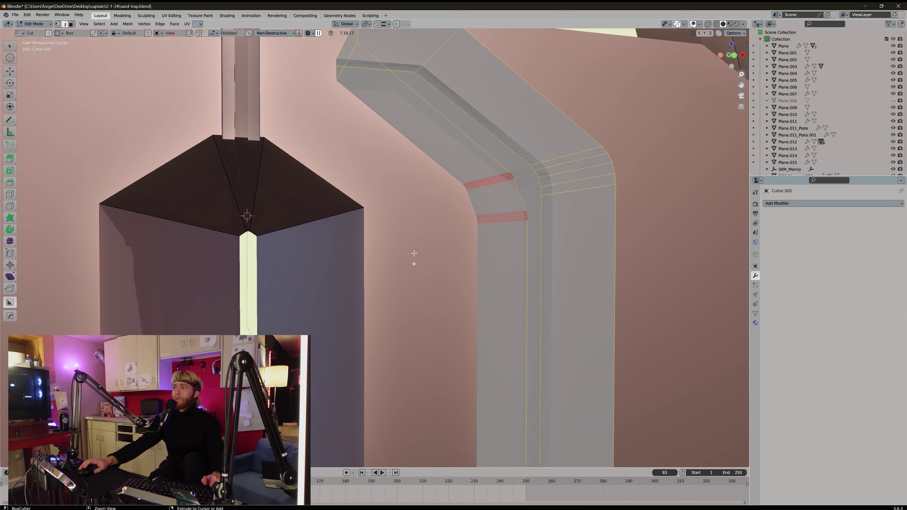
# - Recheck the trim in the Halo reference and move the recess cutter along Y to adjust the recess's depth
pyautogui.moveTo(454, 256); pyautogui.dragTo(441, 257, button='middle')
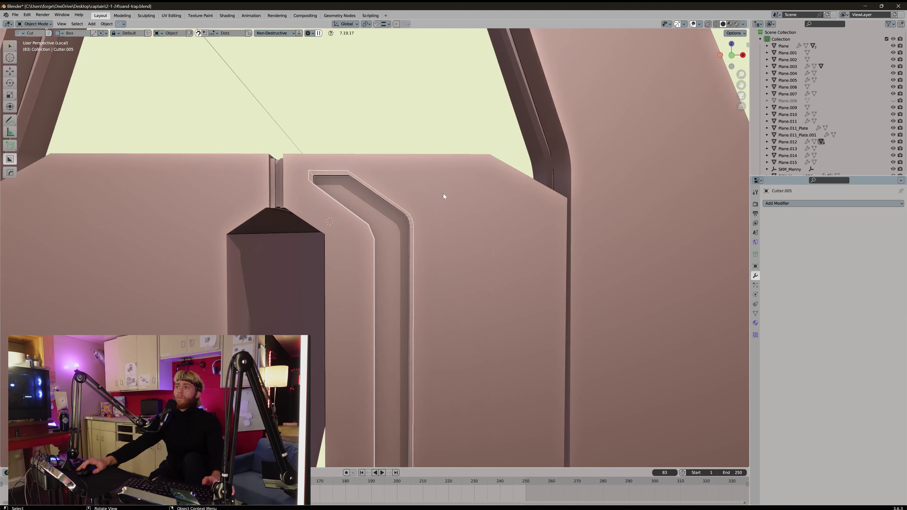
pyautogui.moveTo(443, 194); pyautogui.dragTo(409, 234, button='middle')
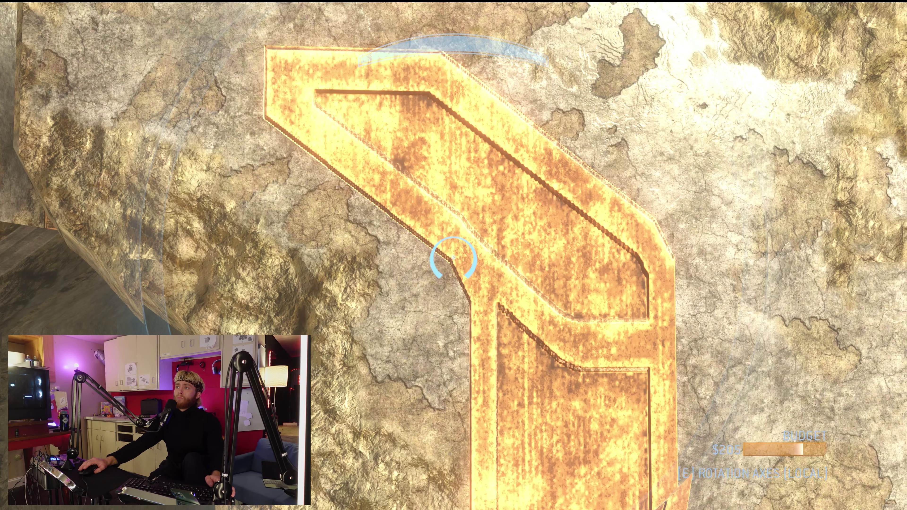
pyautogui.press('s')
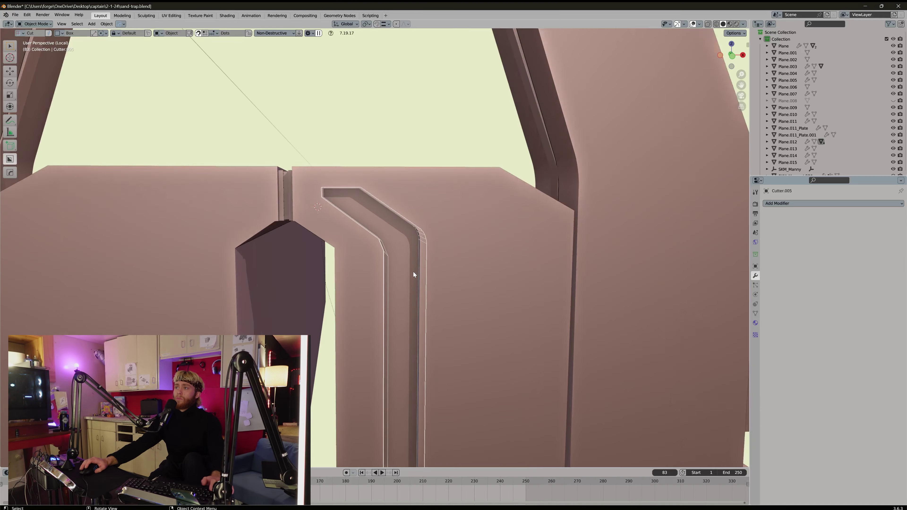
pyautogui.moveTo(413, 272); pyautogui.dragTo(395, 266, button='middle')
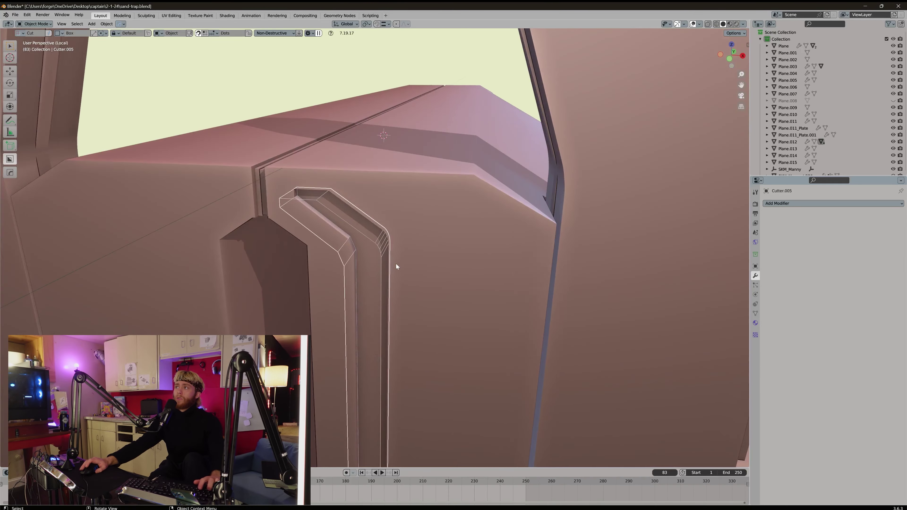
pyautogui.press('g')
pyautogui.press('y')
pyautogui.click(398, 264)
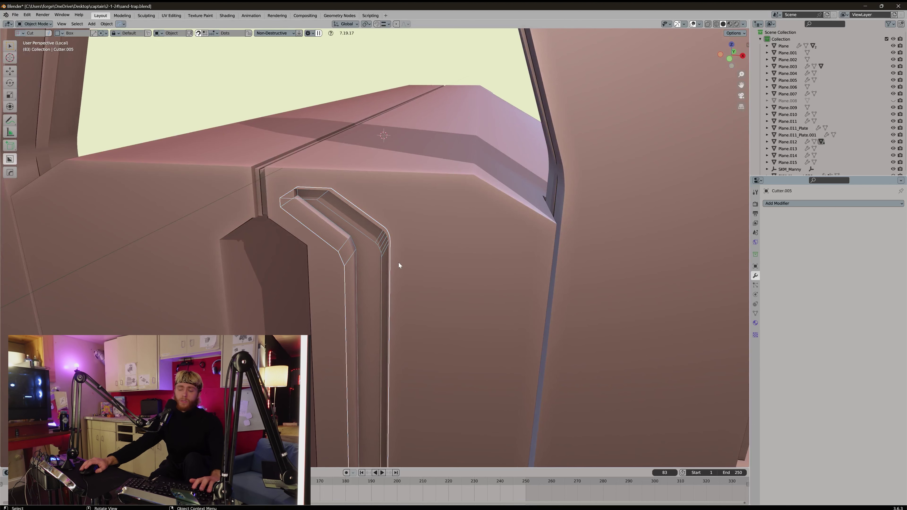
# - Use Face Extract on the long wall's recess floor to make a separate bent panel with a Solidify modifier
pyautogui.click(398, 262)
pyautogui.hotkey('ctrl', 's')
pyautogui.press('q')
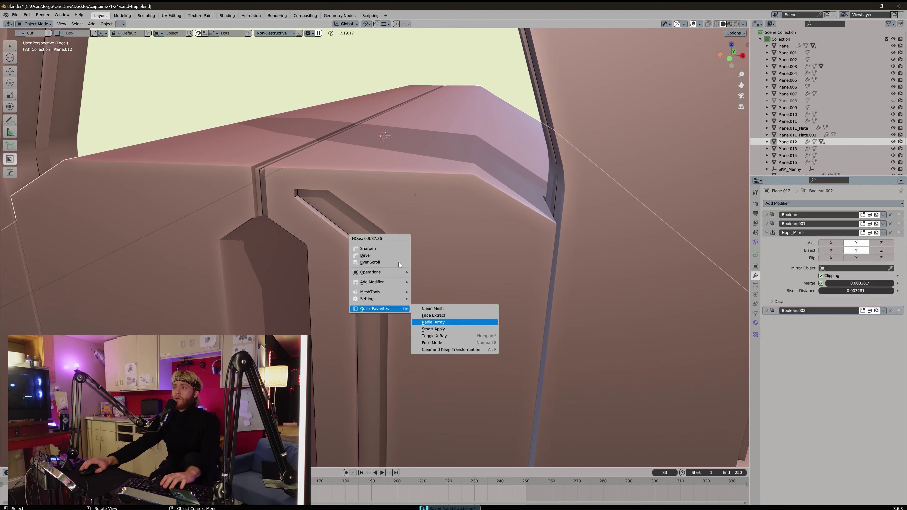
pyautogui.press('q')
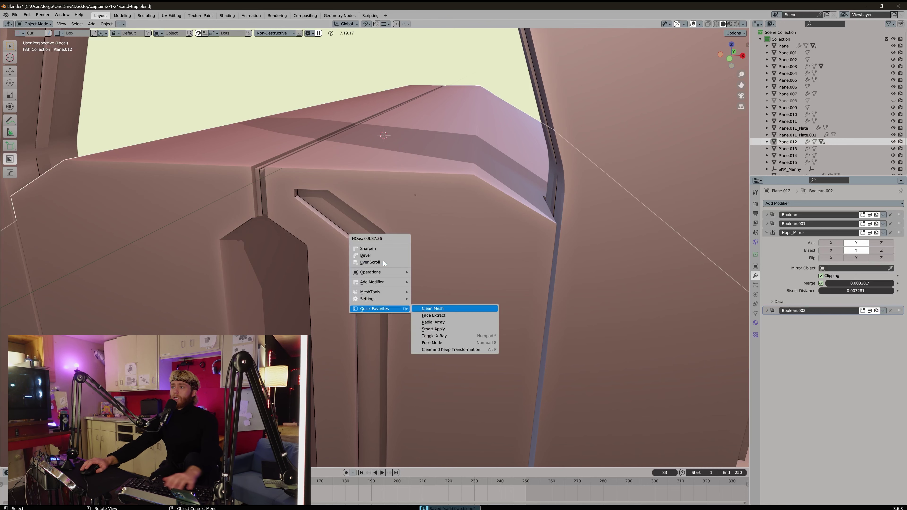
pyautogui.press('2')
pyautogui.click(383, 262)
pyautogui.press('space')
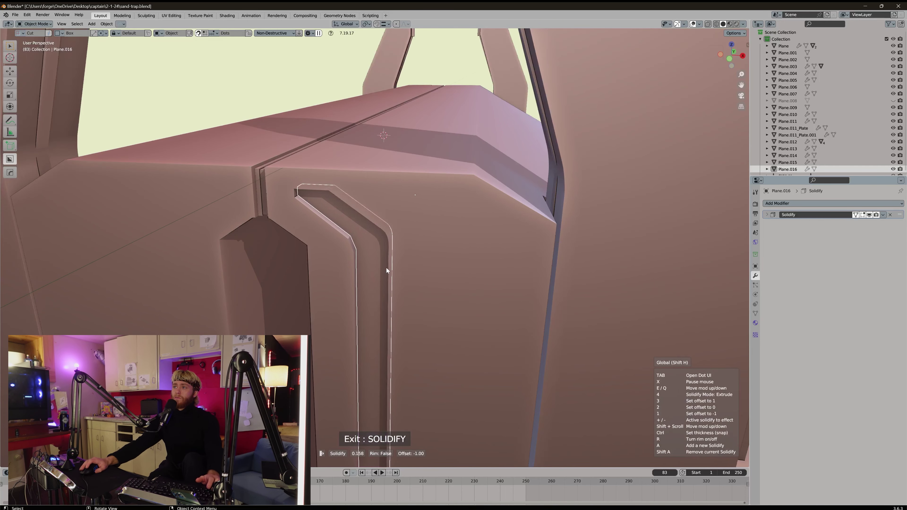
# - Move the extracted panel along Y until it fills the recess in the wall's end face
pyautogui.moveTo(419, 257); pyautogui.dragTo(347, 251, button='middle')
pyautogui.press('g')
pyautogui.press('y')
pyautogui.rightClick(373, 237)
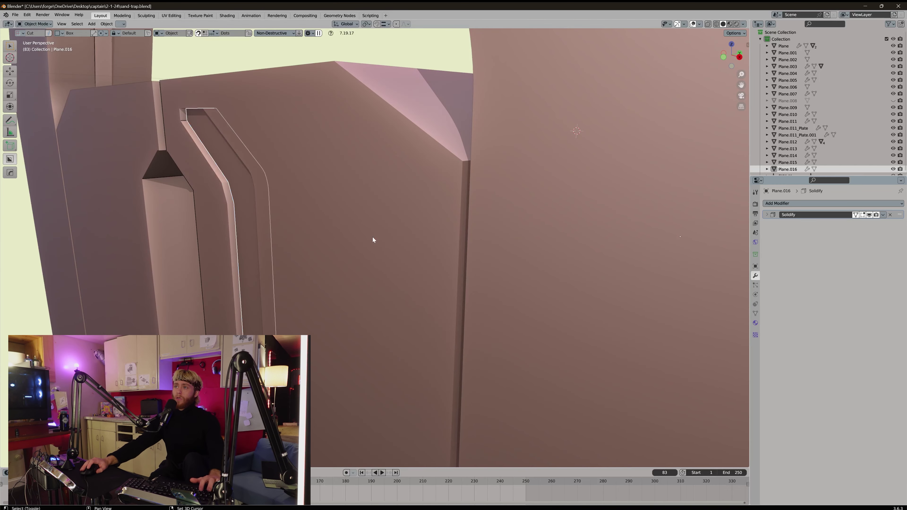
pyautogui.press('q')
pyautogui.click(392, 237)
pyautogui.press('g')
pyautogui.click(344, 238)
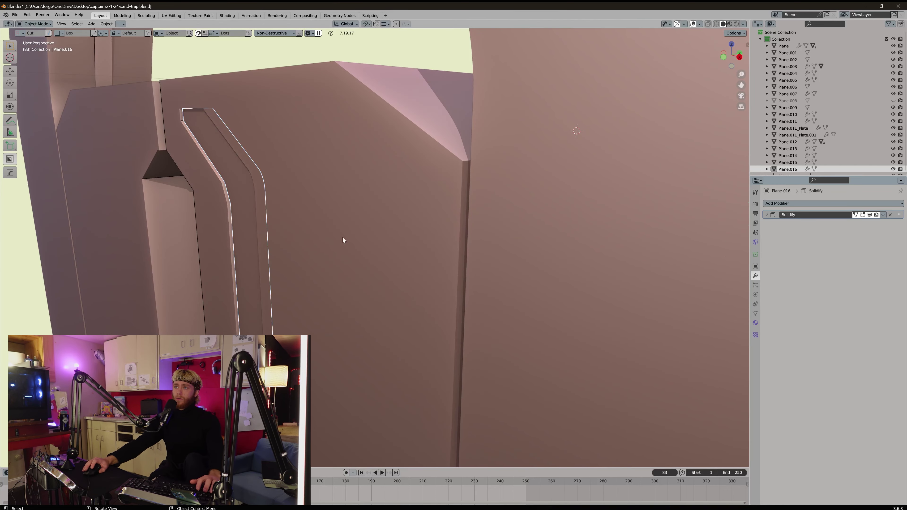
pyautogui.press('g')
pyautogui.press('y')
pyautogui.click(233, 229)
pyautogui.moveTo(279, 234); pyautogui.dragTo(322, 237, button='middle')
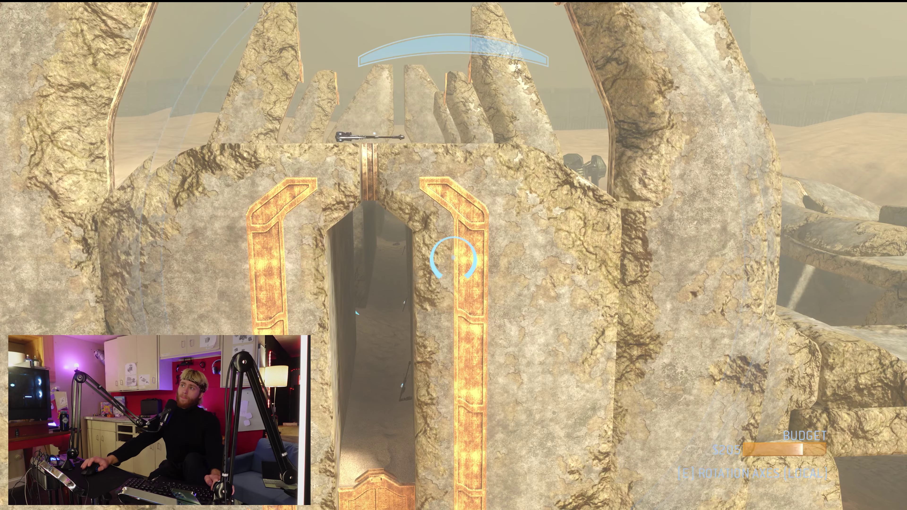
# - Study the orange trim strips in the Halo reference and inspect the bent panel on its own in local view
pyautogui.press('ctrl')
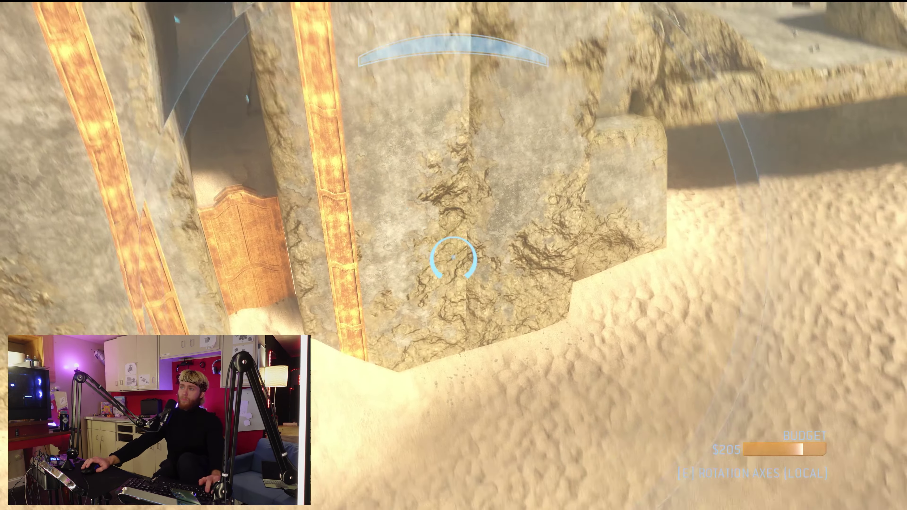
pyautogui.press('a')
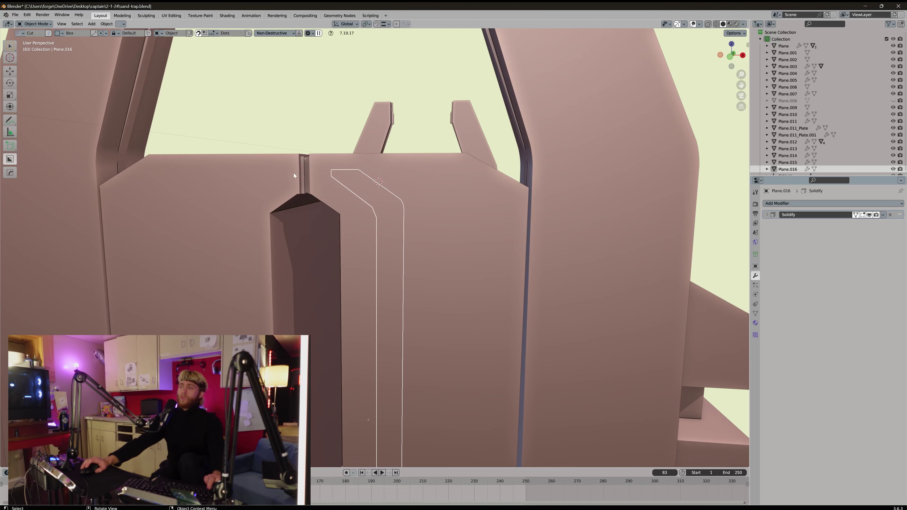
pyautogui.hotkey('alt', 'Tab')
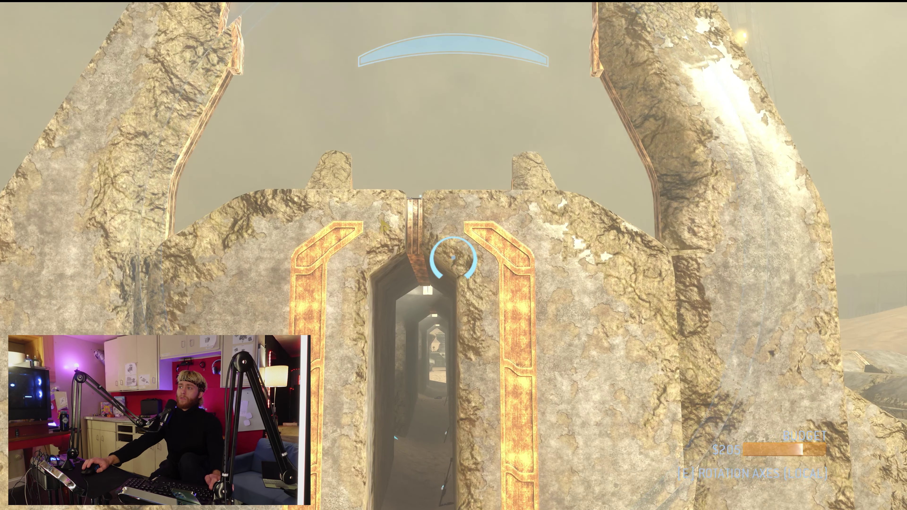
pyautogui.hotkey('alt', 'Tab')
pyautogui.press('Tab')
pyautogui.press('Tab')
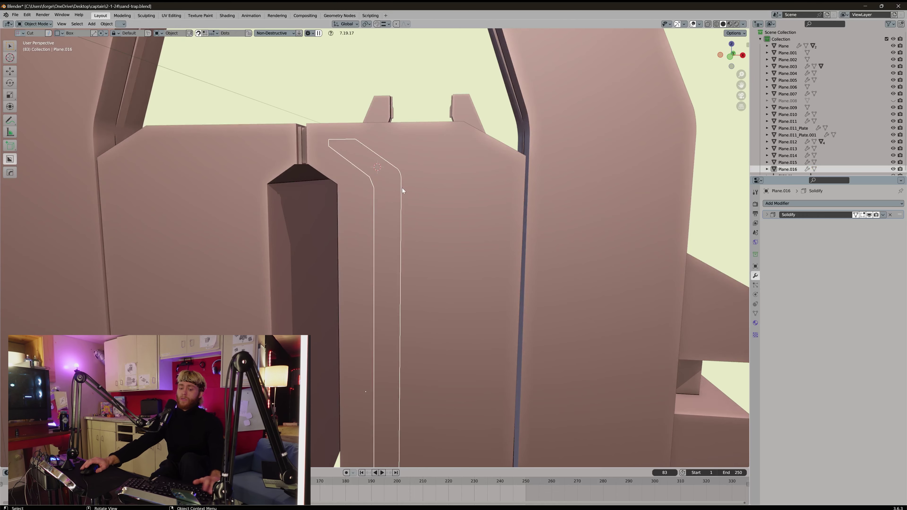
pyautogui.press('/')
pyautogui.moveTo(426, 211); pyautogui.dragTo(341, 256, button='middle')
pyautogui.moveTo(380, 193); pyautogui.dragTo(364, 188, button='middle')
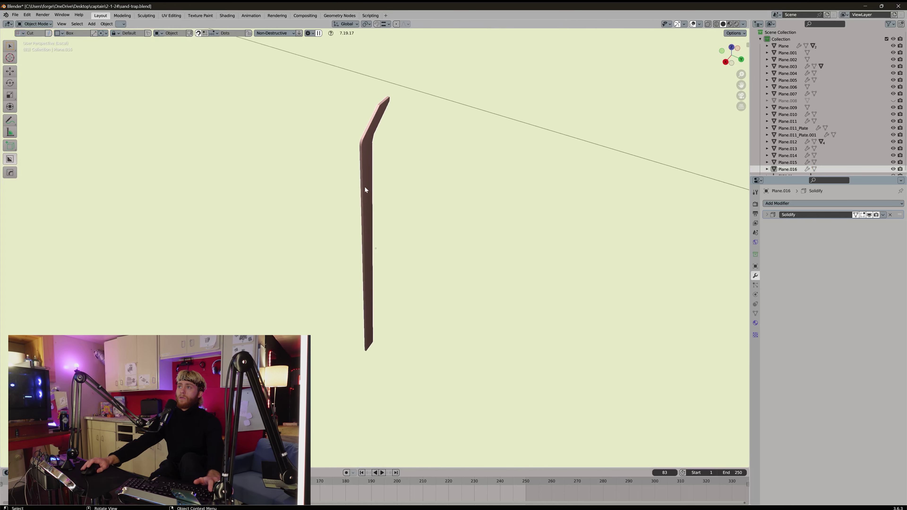
# - Apply the panel's Solidify modifier with Smart Apply and bring the rest of the scene back
pyautogui.press('Tab')
pyautogui.press('q')
pyautogui.moveTo(360, 174)
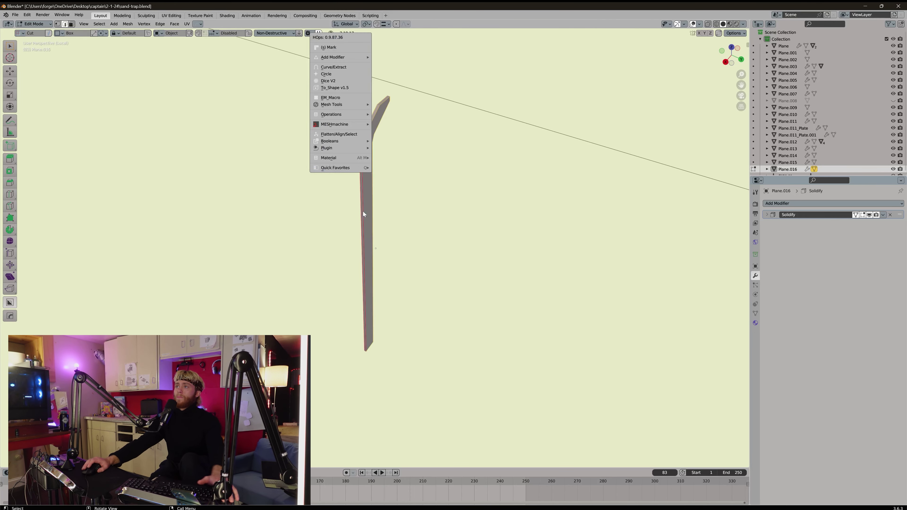
pyautogui.press('Escape')
pyautogui.press('Tab')
pyautogui.press('q')
pyautogui.press('Return')
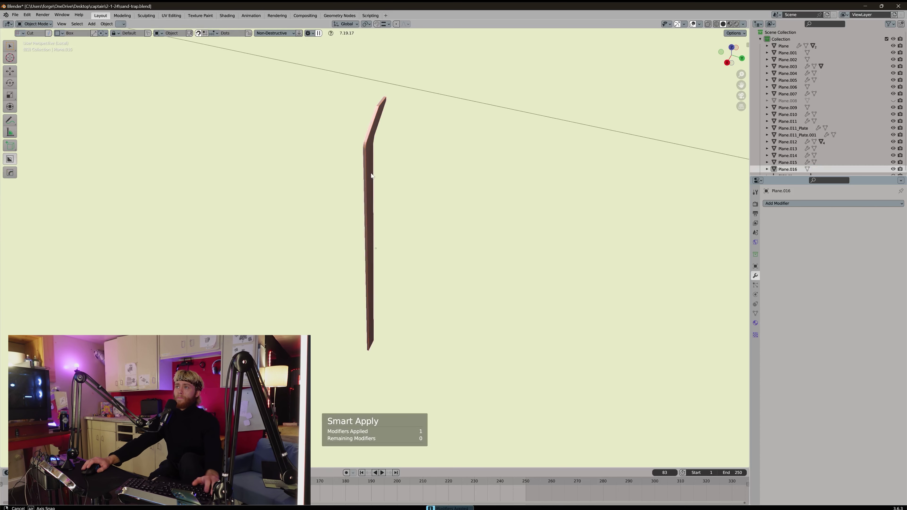
pyautogui.press('KP_Divide')
# - Run Selection to Boolean on the panel's face to cut an inset recess, with 0.1378' solidify thickness and -0.95 offset
pyautogui.press('Tab')
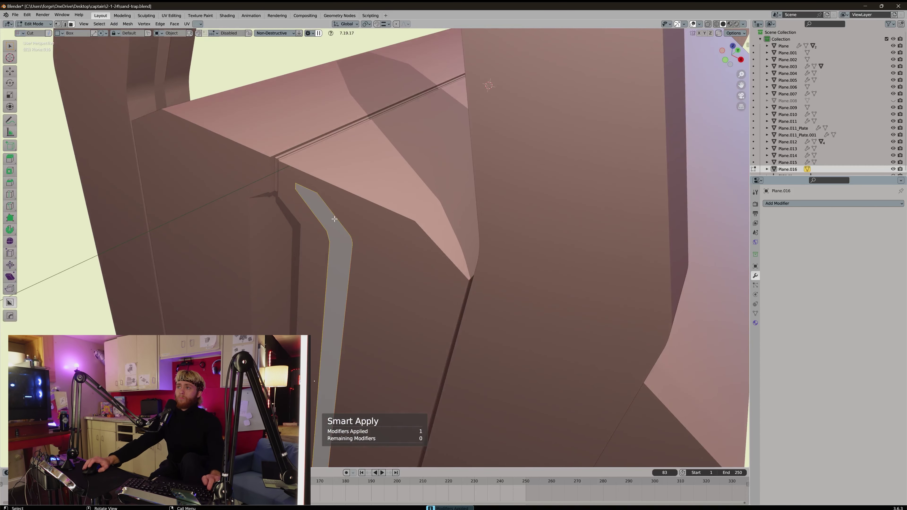
pyautogui.keyDown('alt'); pyautogui.moveTo(334, 219); pyautogui.dragTo(401, 201, button='middle'); pyautogui.keyUp('alt')
pyautogui.press('a')
pyautogui.press('q')
pyautogui.moveTo(402, 202)
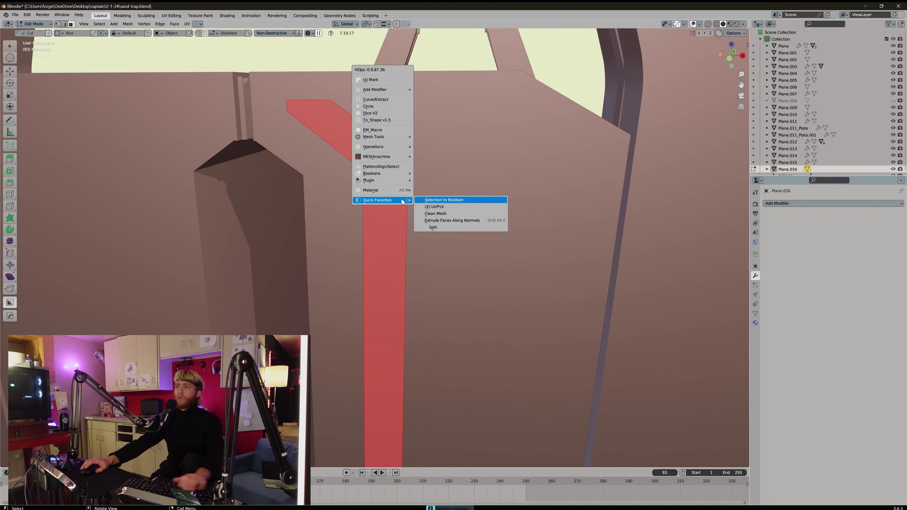
pyautogui.press('s')
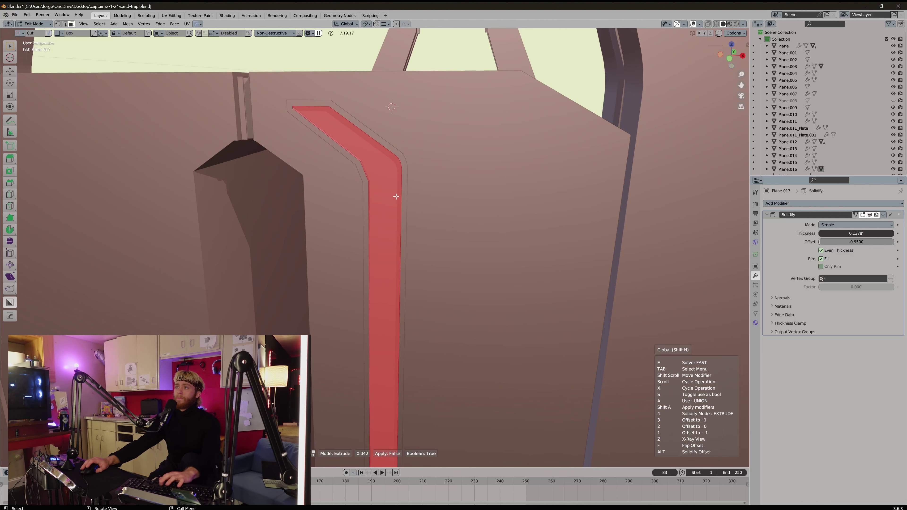
pyautogui.click(396, 196)
pyautogui.click(410, 185)
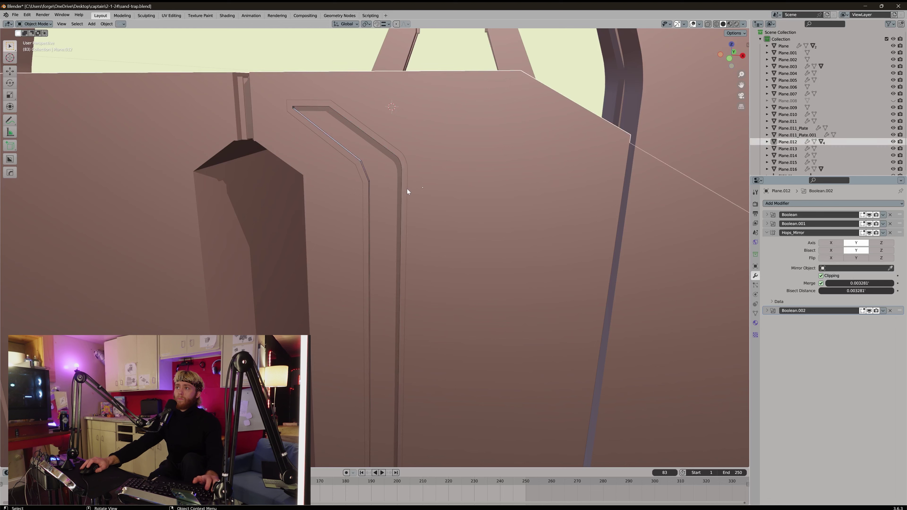
# - Isolate the long wall with the bent panel and bring up the panel's boolean cutter in front view
pyautogui.click(408, 190)
pyautogui.keyDown('shift'); pyautogui.click(410, 190); pyautogui.keyUp('shift')
pyautogui.press('KP_Divide')
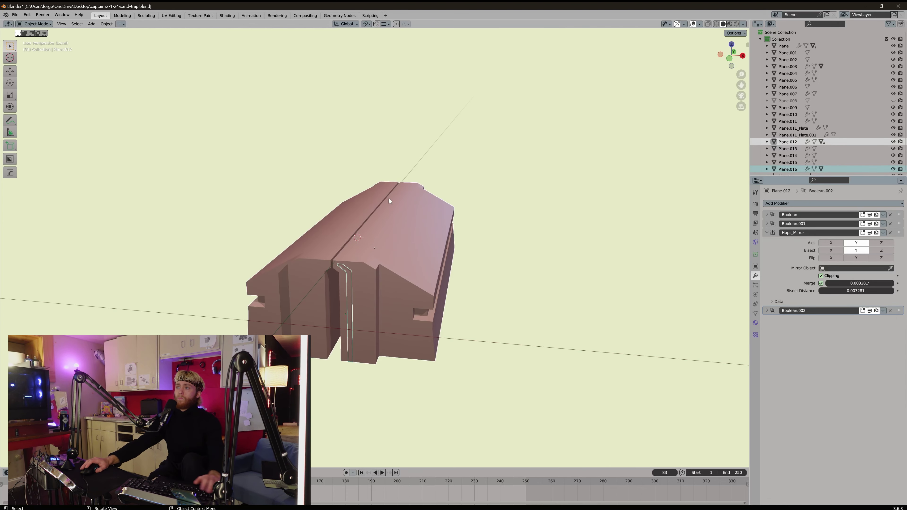
pyautogui.click(397, 205)
pyautogui.press('KP_Decimal')
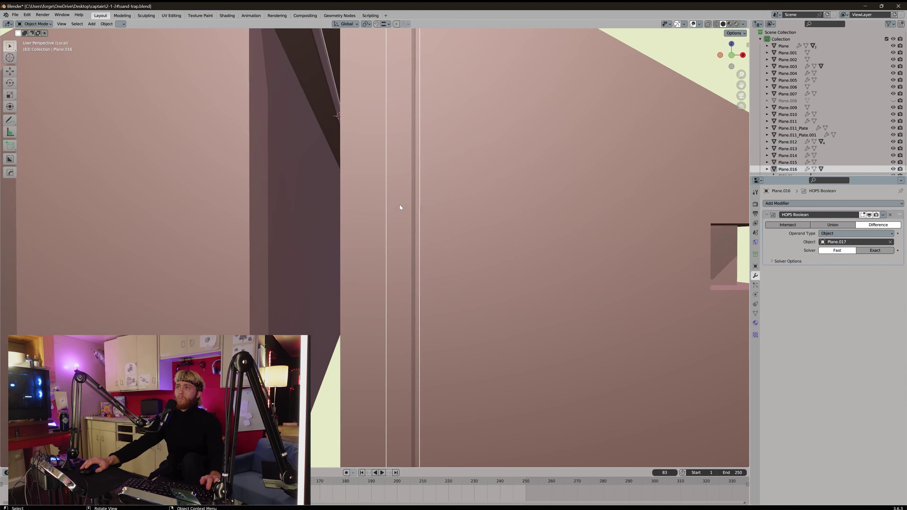
pyautogui.press('q')
pyautogui.click(383, 262)
pyautogui.press('KP_1')
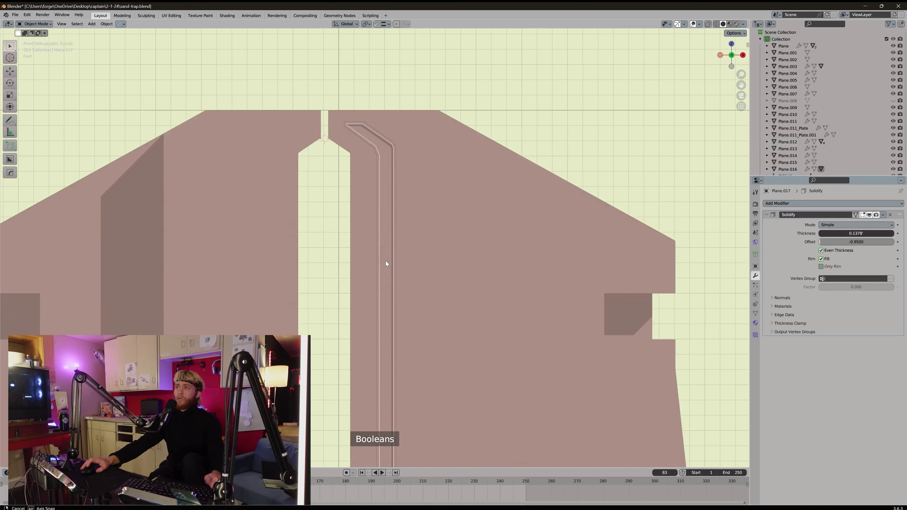
# - Cut a divider across the recess at its bend with a BoxCutter Ngon line, following the bend and thickened to 0.164' with Solidify
pyautogui.click(77, 33)
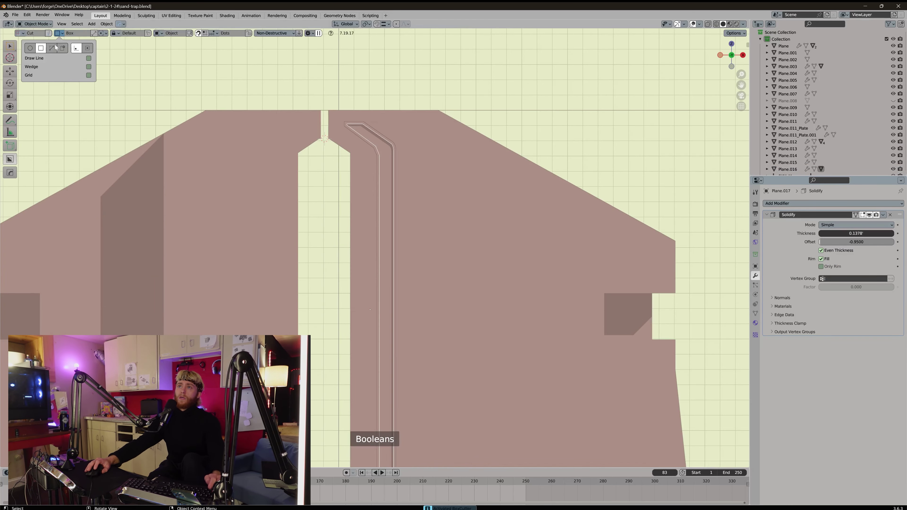
pyautogui.click(72, 48)
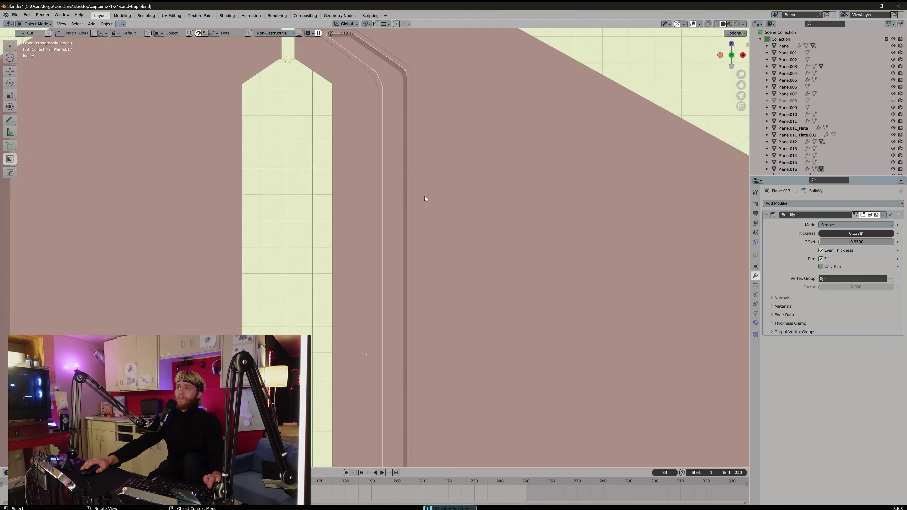
pyautogui.scroll(1, 425, 196)
pyautogui.keyDown('shift'); pyautogui.moveTo(389, 77); pyautogui.dragTo(386, 201, button='middle'); pyautogui.keyUp('shift')
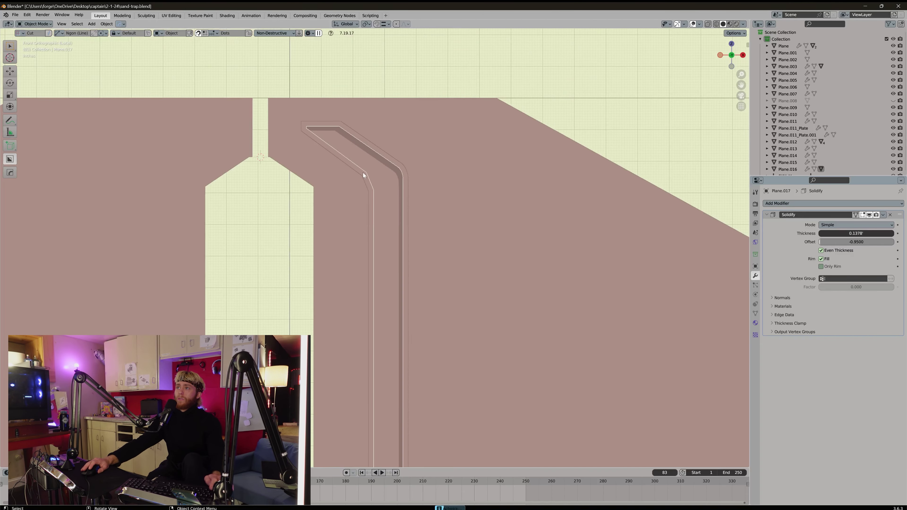
pyautogui.click(364, 175)
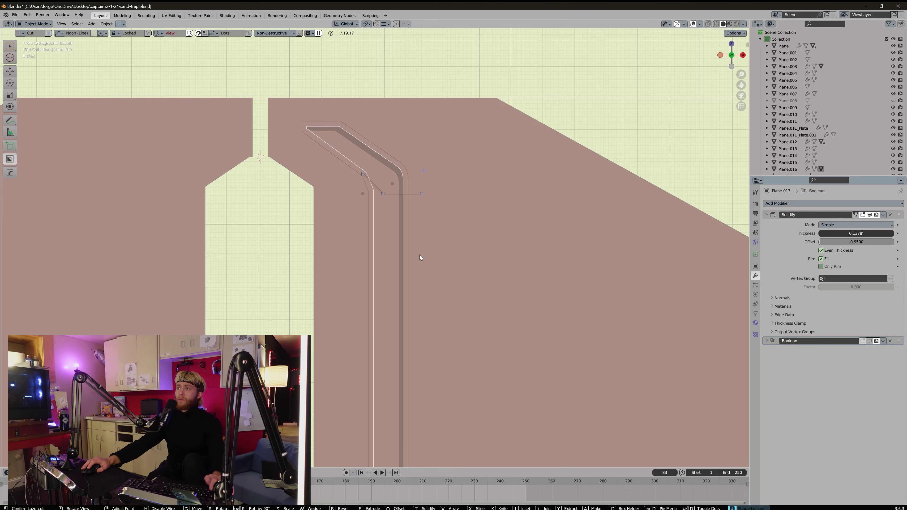
pyautogui.press('t')
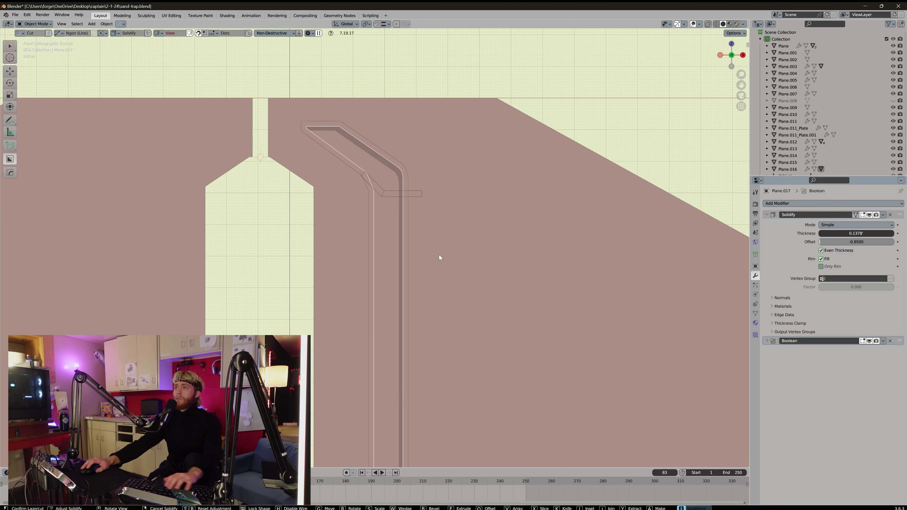
pyautogui.click(437, 254)
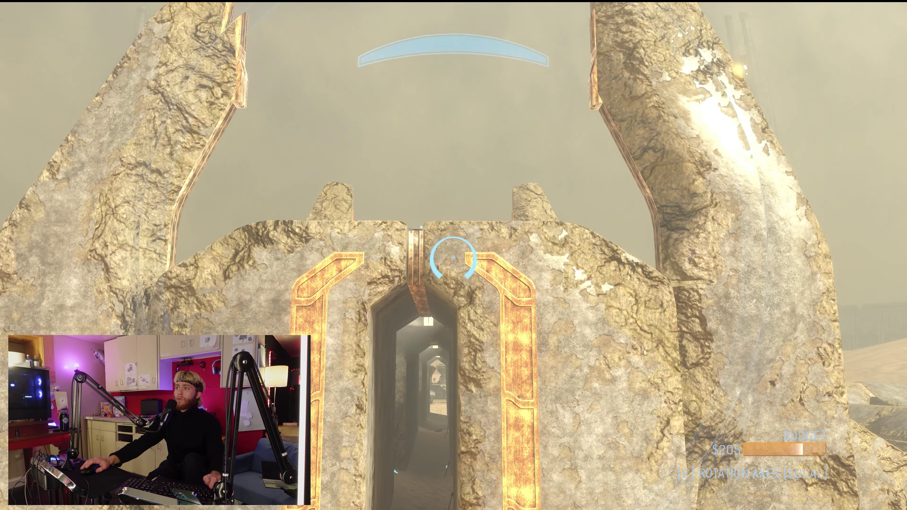
# - Bring up the divider's boolean cutter with Ever Scroll and reposition it along Z near the recess bend
pyautogui.press('q')
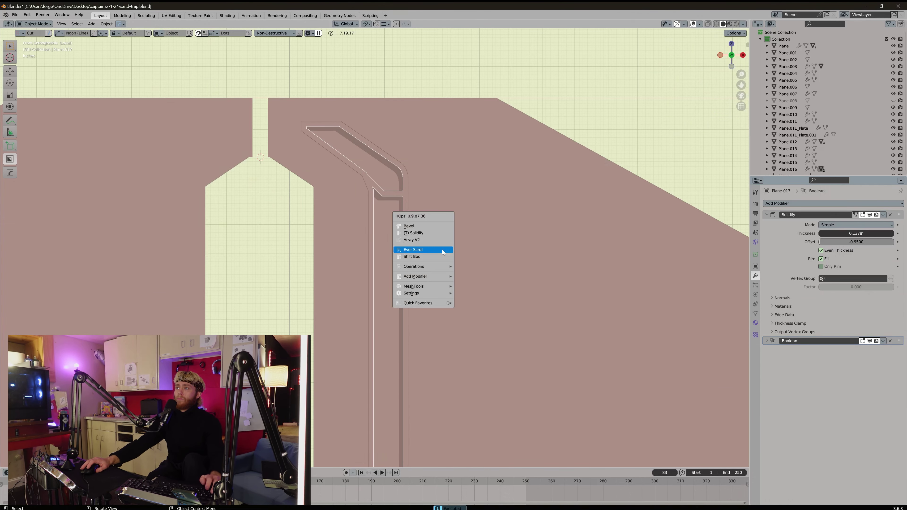
pyautogui.click(442, 250)
pyautogui.click(442, 246)
pyautogui.scroll(2, 442, 246)
pyautogui.scroll(2, 438, 314)
pyautogui.keyDown('shift'); pyautogui.moveTo(443, 246); pyautogui.dragTo(422, 329, button='middle'); pyautogui.keyUp('shift')
pyautogui.scroll(4, 426, 339)
pyautogui.press('g')
pyautogui.press('z')
pyautogui.click(429, 333)
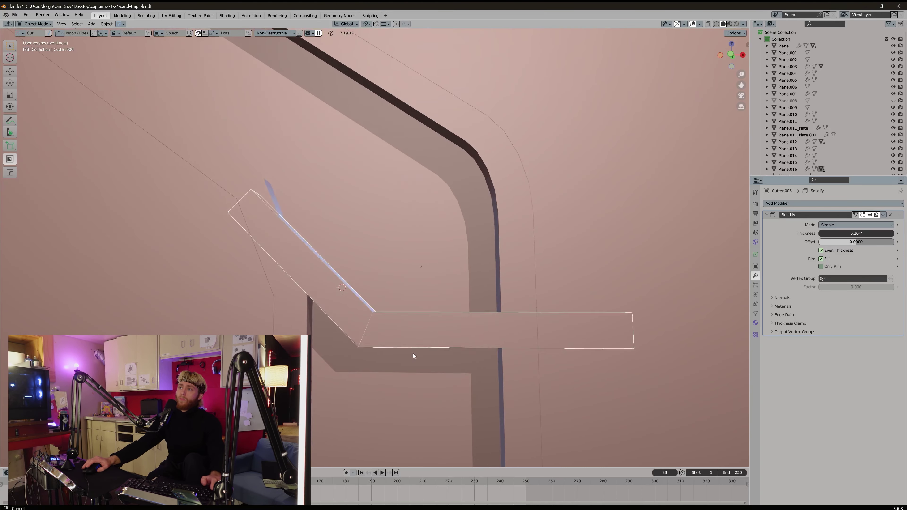
# - Try raising the end vertex of the divider cutter and lowering the whole cutter along Z, and undo these changes
pyautogui.moveTo(413, 356); pyautogui.dragTo(250, 236, button='middle')
pyautogui.press('Tab')
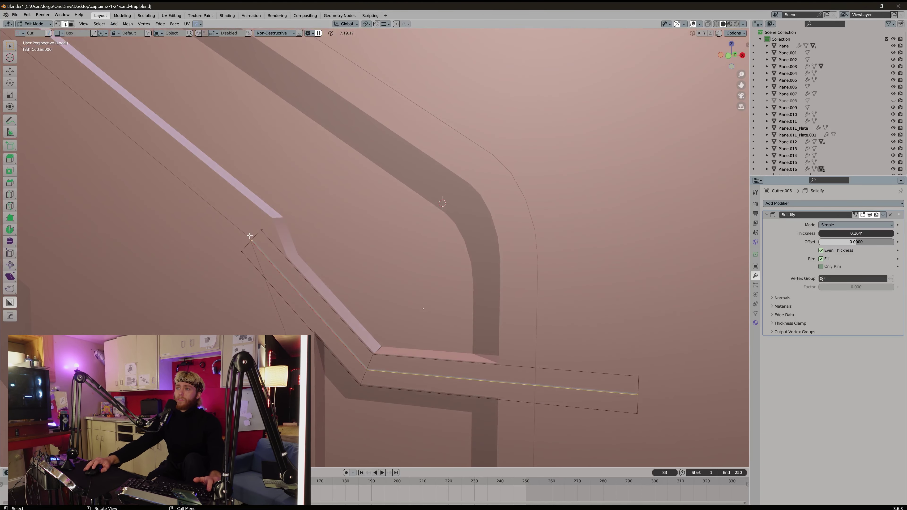
pyautogui.press('g')
pyautogui.press('z')
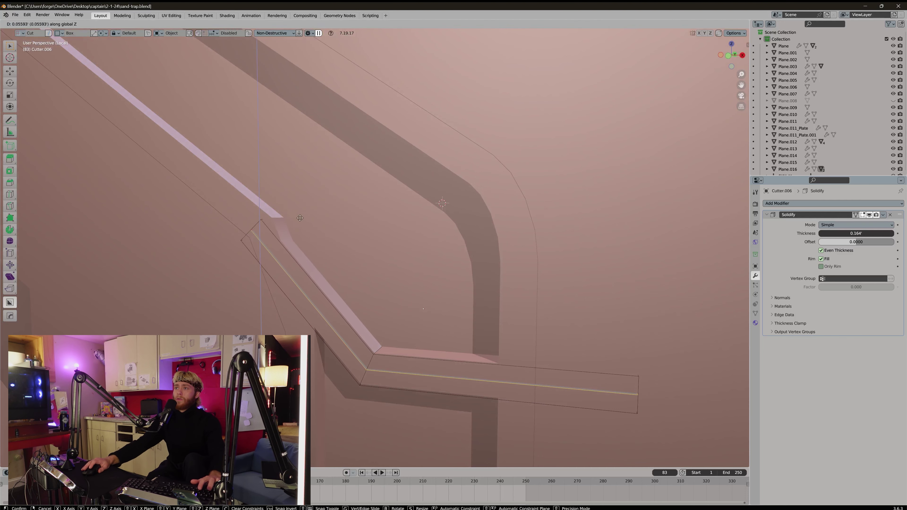
pyautogui.click(323, 193)
pyautogui.moveTo(342, 216); pyautogui.dragTo(371, 219, button='middle')
pyautogui.press('Tab')
pyautogui.click(376, 152)
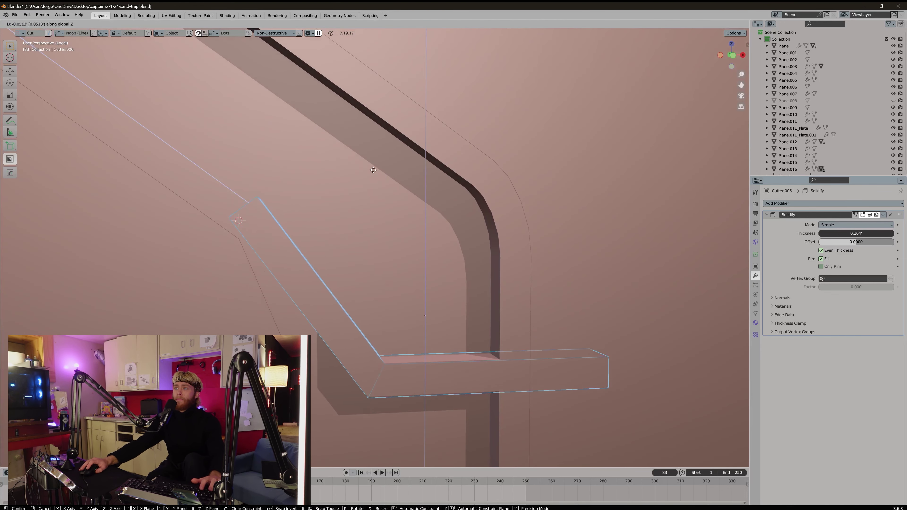
pyautogui.press('Tab')
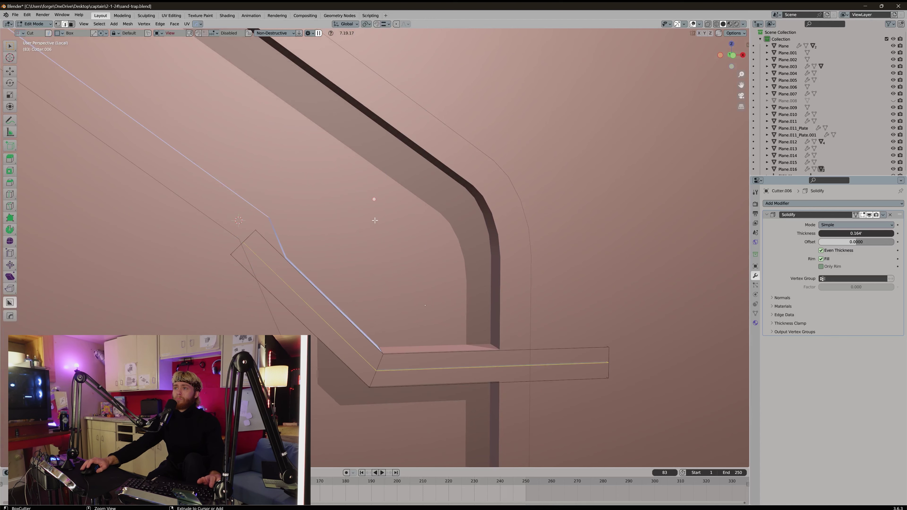
pyautogui.hotkey('ctrl', 'z')
pyautogui.hotkey('ctrl', 'z')
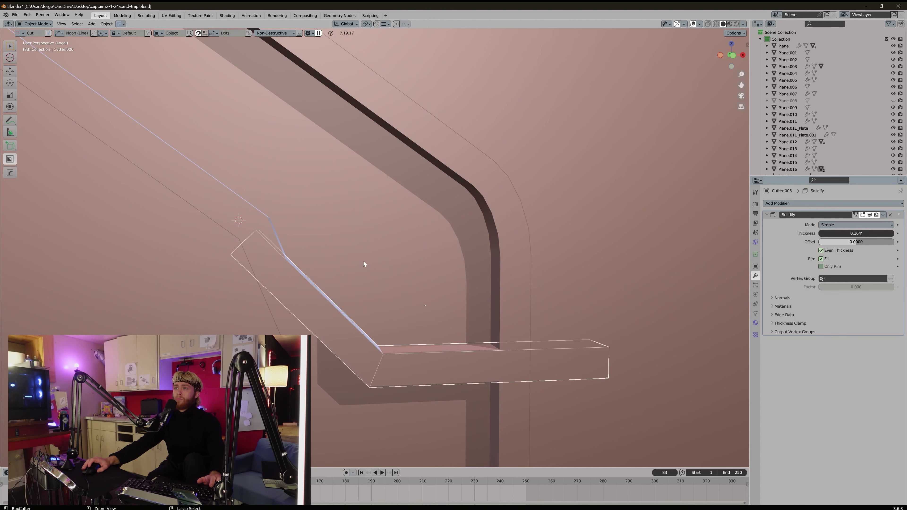
# - Shift the cutter's profile along Z in Edit Mode to line the divider up with the recess's inner bend
pyautogui.press('Tab')
pyautogui.moveTo(352, 188); pyautogui.dragTo(335, 198, button='middle')
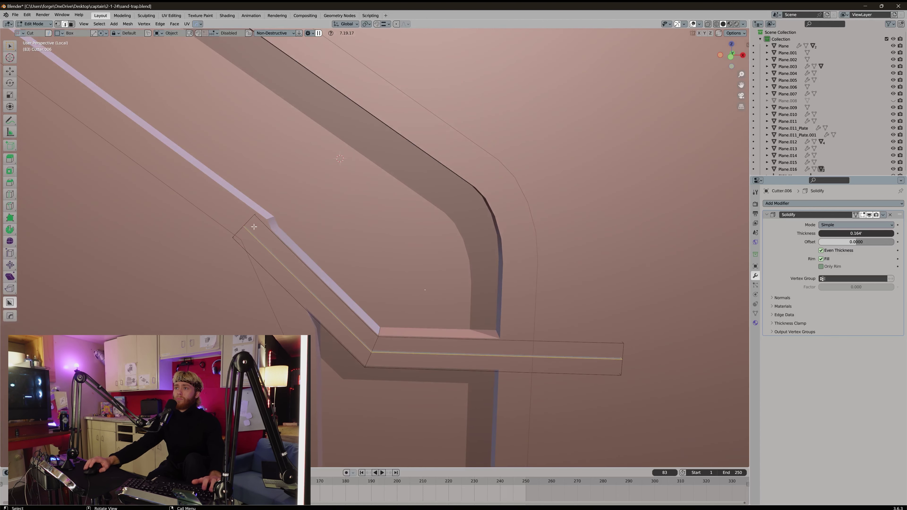
pyautogui.moveTo(364, 323); pyautogui.dragTo(405, 315, button='middle')
pyautogui.press('g')
pyautogui.press('z')
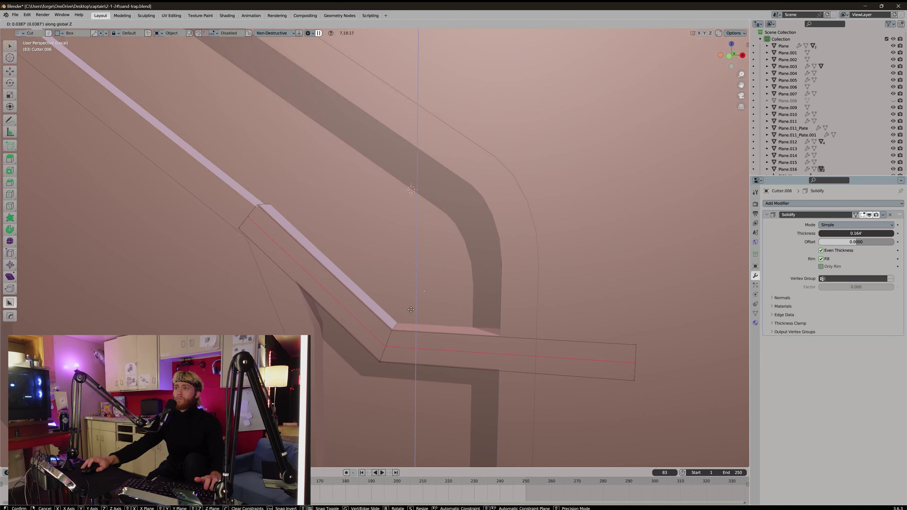
pyautogui.click(371, 284)
# - Adjust the height of the vertex at the cutter's angled end along Z to meet the recess corner
pyautogui.moveTo(371, 283); pyautogui.dragTo(275, 244, button='middle')
pyautogui.press('g')
pyautogui.press('z')
pyautogui.click(258, 246)
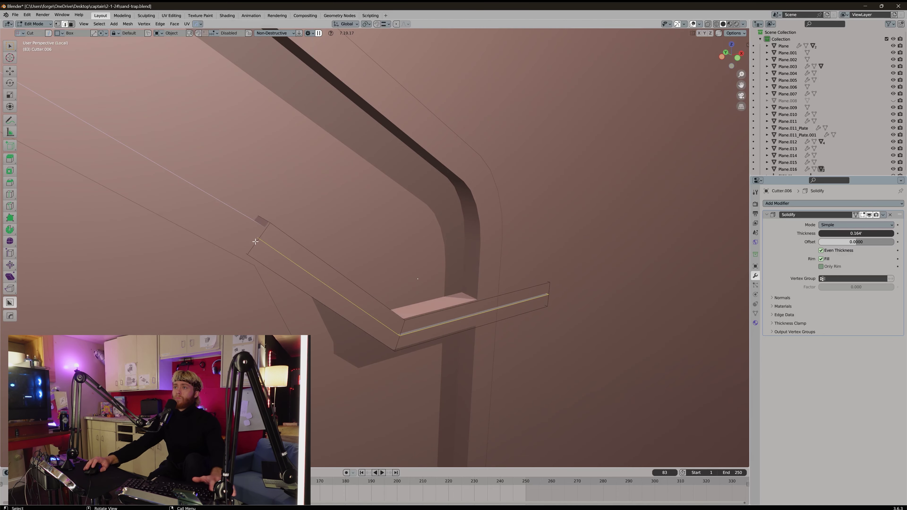
pyautogui.press('g')
pyautogui.press('z')
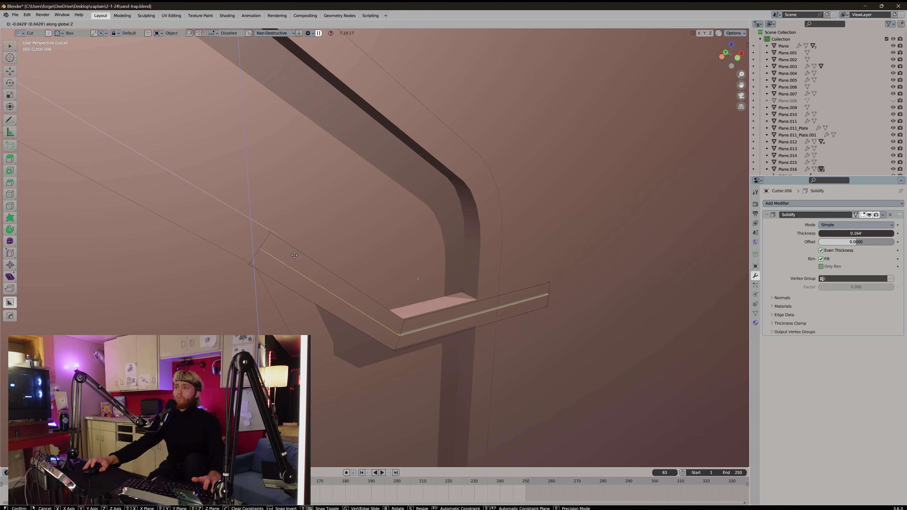
pyautogui.click(294, 256)
# - Leave Edit Mode and lower the whole divider cutter slightly along Z
pyautogui.scroll(-2, 301, 200)
pyautogui.moveTo(302, 200); pyautogui.dragTo(287, 221, button='middle')
pyautogui.press('Tab')
pyautogui.click(302, 144)
pyautogui.scroll(-2, 321, 179)
pyautogui.hotkey('shift', 'q')
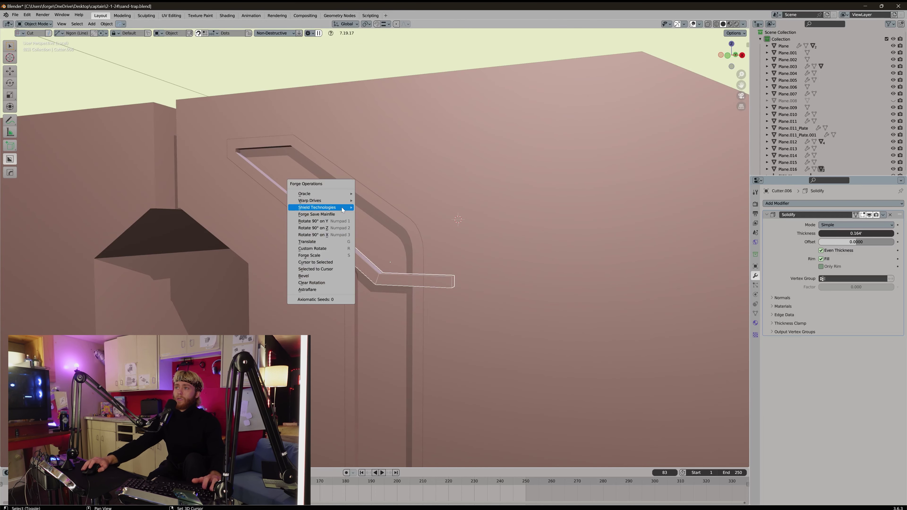
pyautogui.moveTo(342, 209)
pyautogui.click(382, 262)
pyautogui.scroll(5, 383, 263)
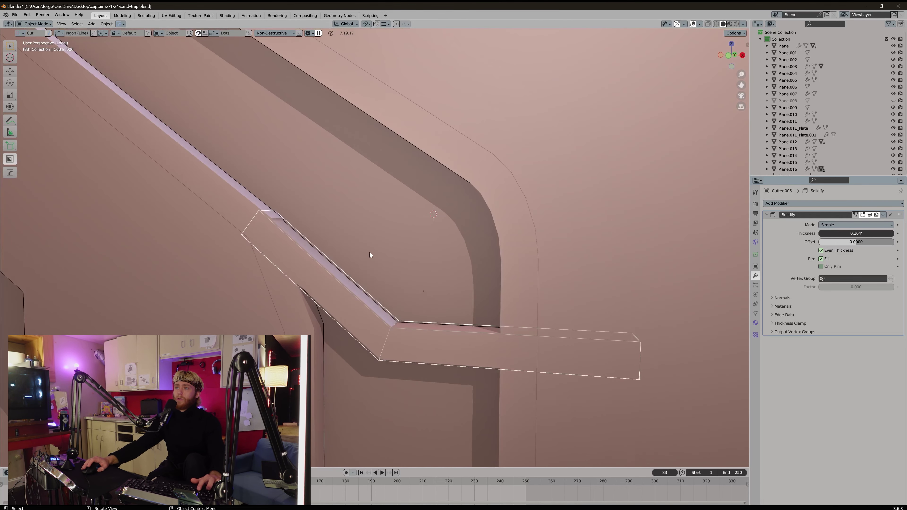
pyautogui.press('g')
pyautogui.press('z')
pyautogui.click(369, 262)
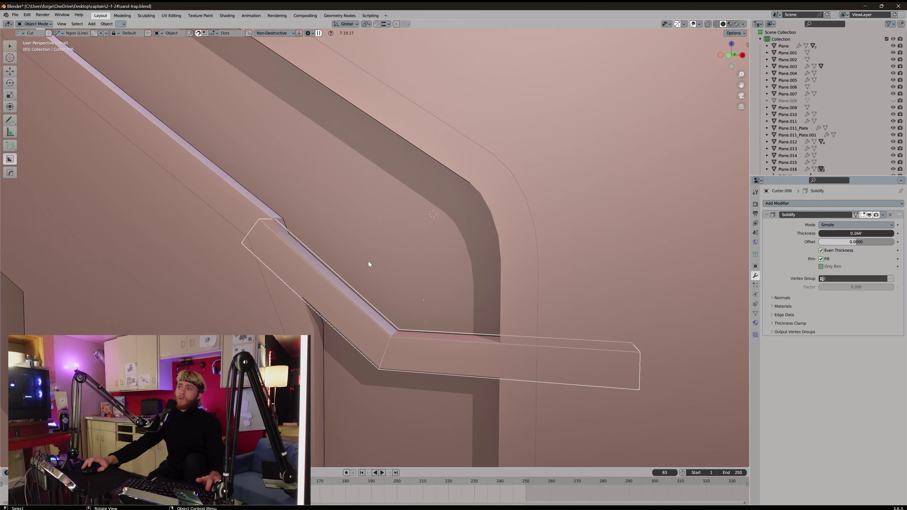
# - Check the strip dividers in the Halo reference and shorten the cutter's angled segment by edge-sliding its end vertex toward the bend
pyautogui.scroll(-5, 368, 264)
pyautogui.moveTo(402, 254); pyautogui.dragTo(411, 208, button='middle')
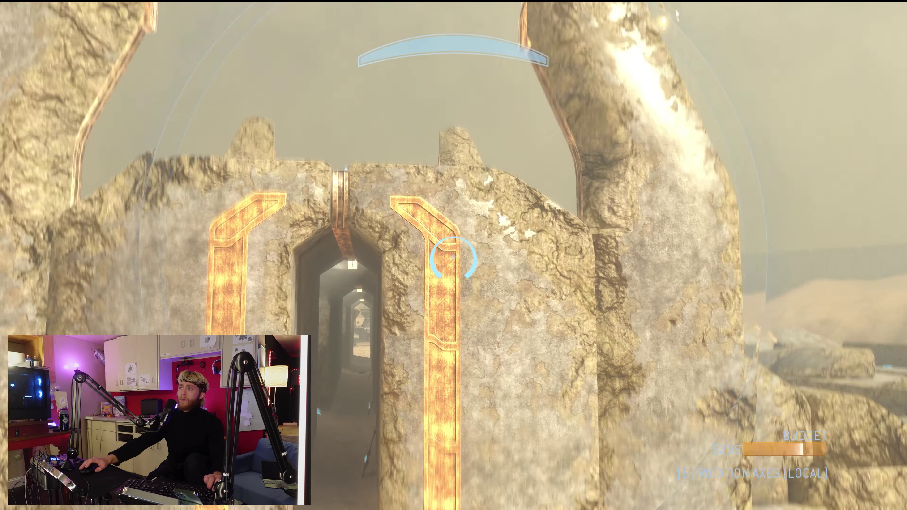
pyautogui.press('w')
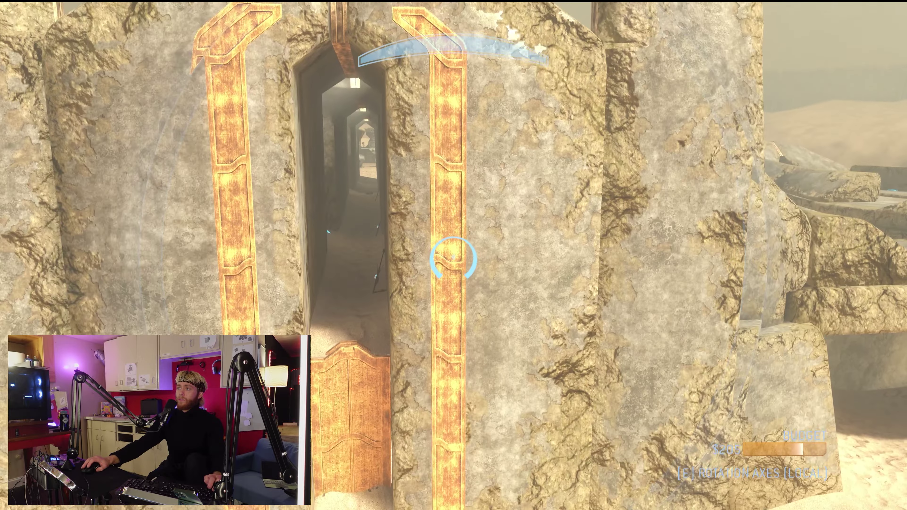
pyautogui.press('w')
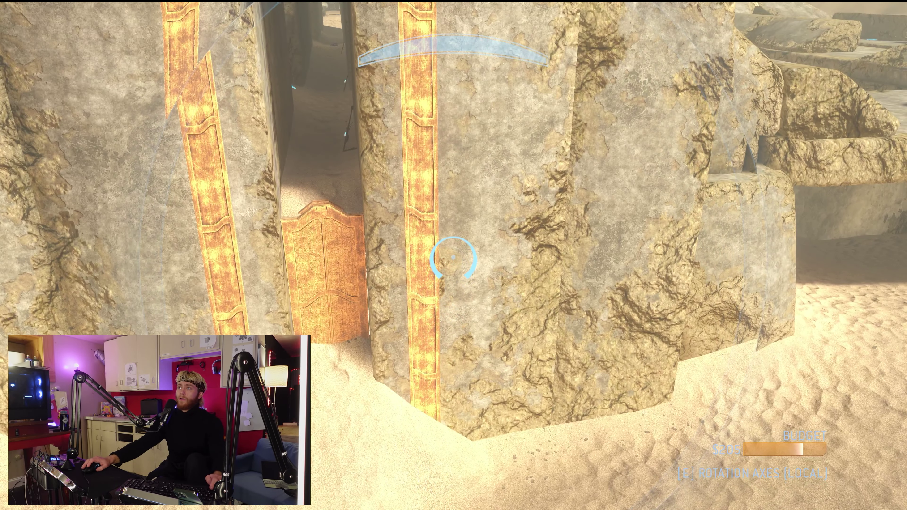
pyautogui.hotkey('alt', 'Tab')
pyautogui.scroll(3, 411, 261)
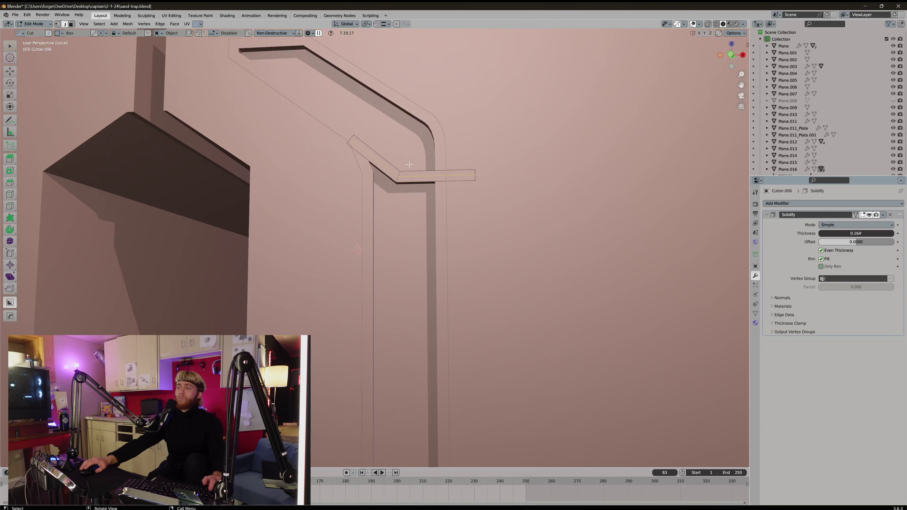
pyautogui.moveTo(410, 164); pyautogui.dragTo(420, 182, button='middle')
pyautogui.scroll(2, 420, 182)
pyautogui.scroll(-2, 368, 148)
pyautogui.keyDown('shift'); pyautogui.moveTo(368, 148); pyautogui.dragTo(390, 225, button='middle'); pyautogui.keyUp('shift')
pyautogui.scroll(4, 417, 231)
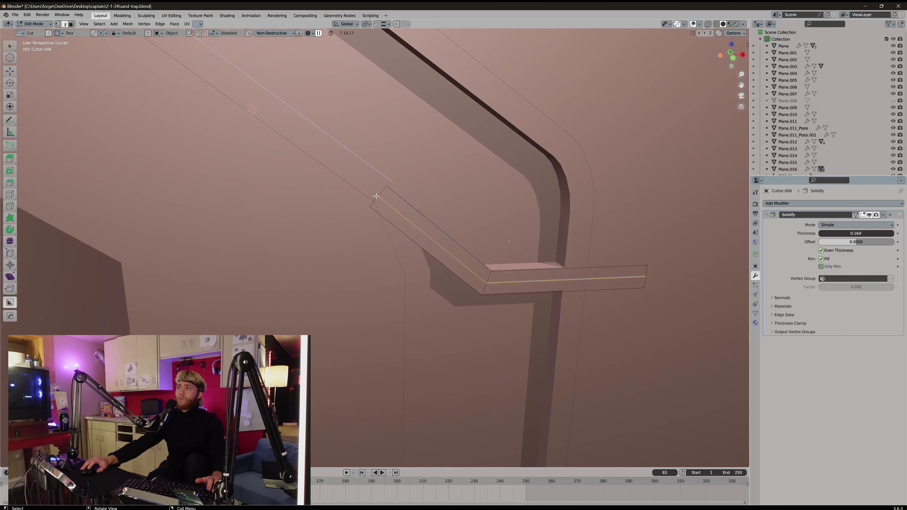
pyautogui.press('g')
pyautogui.press('g')
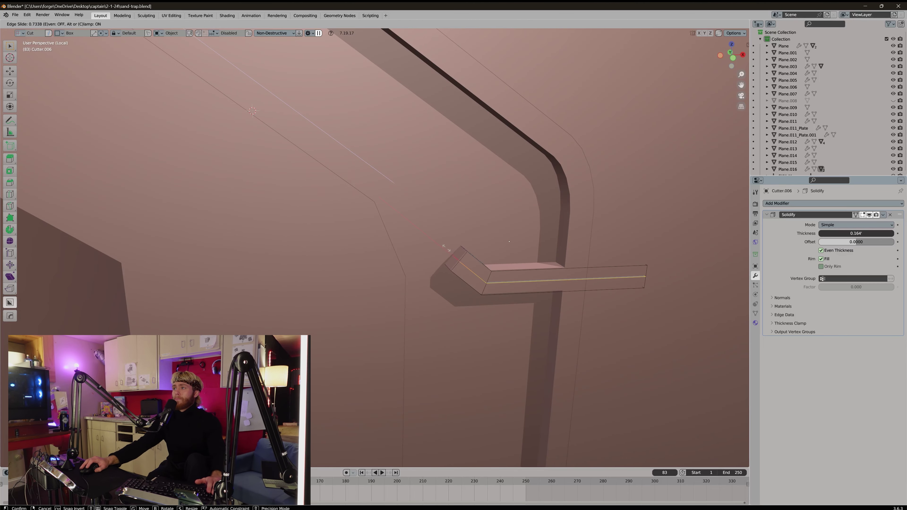
pyautogui.click(446, 248)
# - Extrude the cutter's end vertex about 0.55' along negative X, past the recess's inner edge, to form a stepped divider
pyautogui.moveTo(447, 248); pyautogui.dragTo(435, 237, button='middle')
pyautogui.press('e')
pyautogui.press('x')
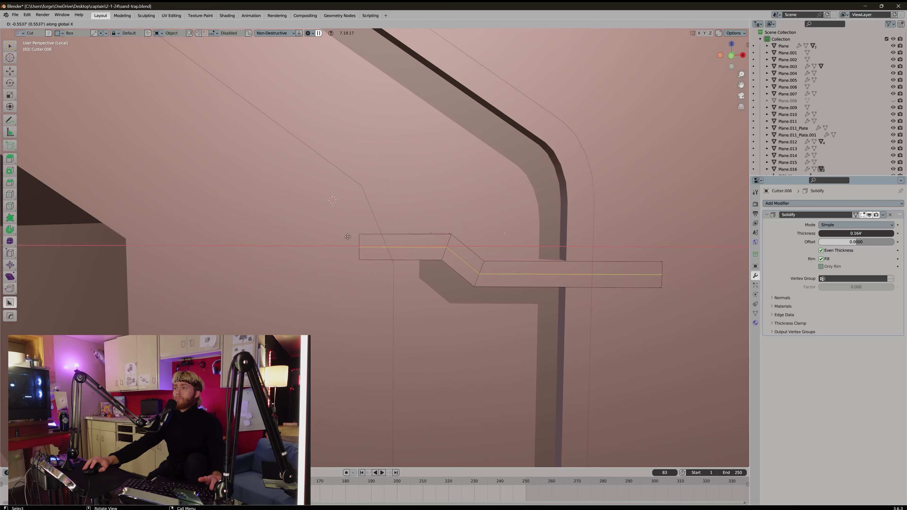
pyautogui.click(348, 237)
pyautogui.moveTo(342, 198); pyautogui.dragTo(401, 173, button='middle')
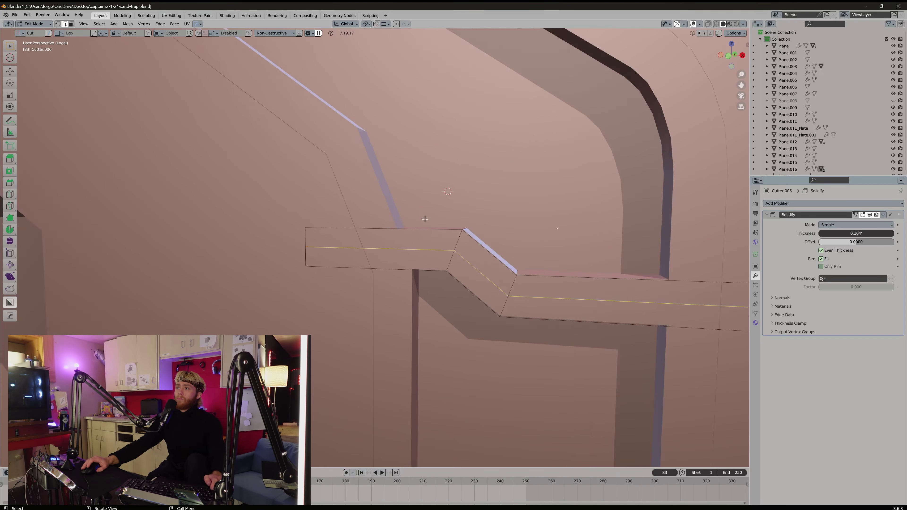
# - Bevel the stepped cutter's two bend vertices into rounded corners and leave Edit Mode
pyautogui.moveTo(425, 219); pyautogui.dragTo(426, 275, button='middle')
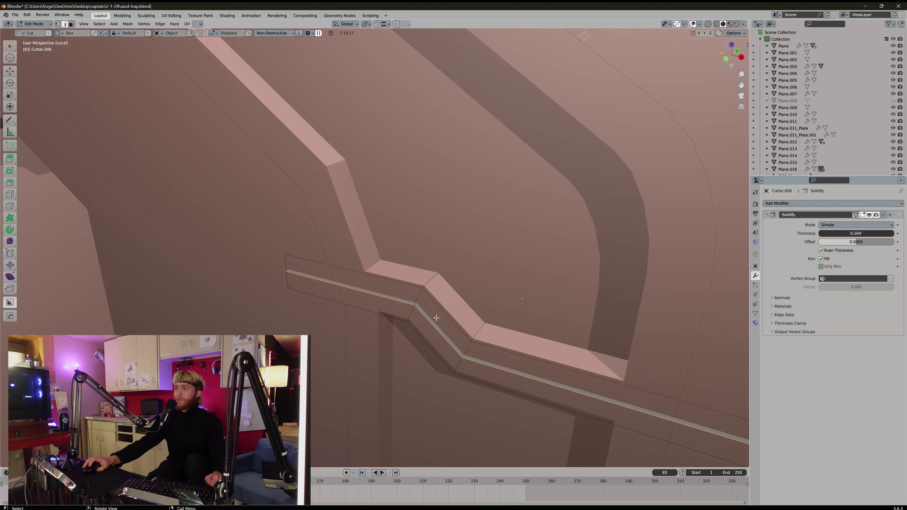
pyautogui.click(517, 353)
pyautogui.press('Tab')
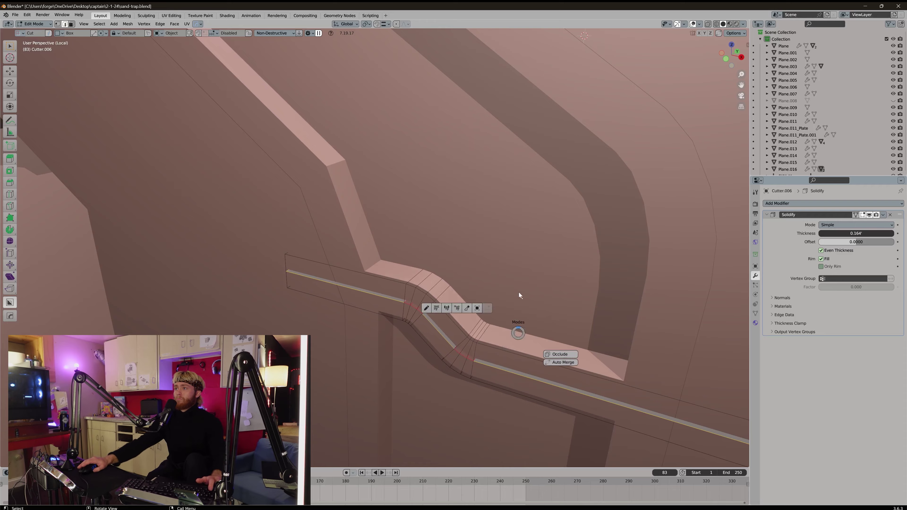
pyautogui.press('/')
# - Check the divider spacing in the Halo reference and array the stepped cutter into seven evenly spaced copies down the trim recess
pyautogui.hotkey('alt', 'Tab')
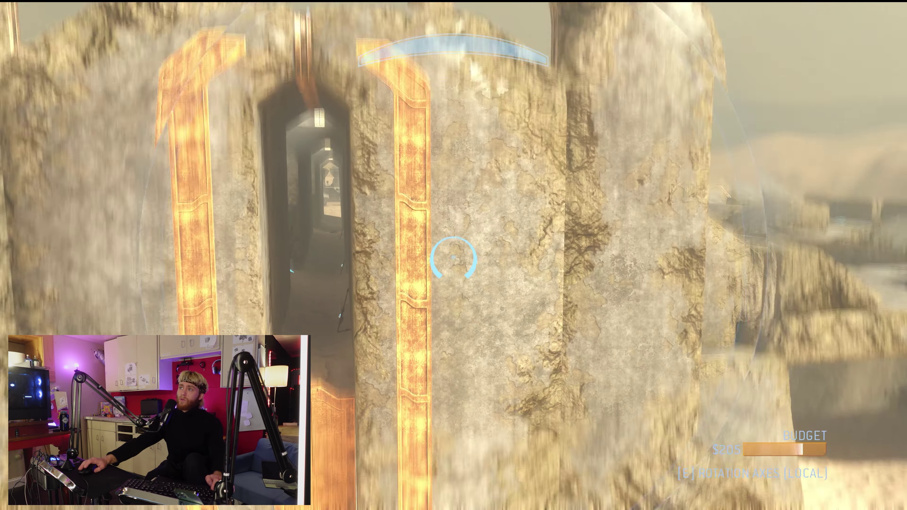
pyautogui.press('s')
pyautogui.press('w')
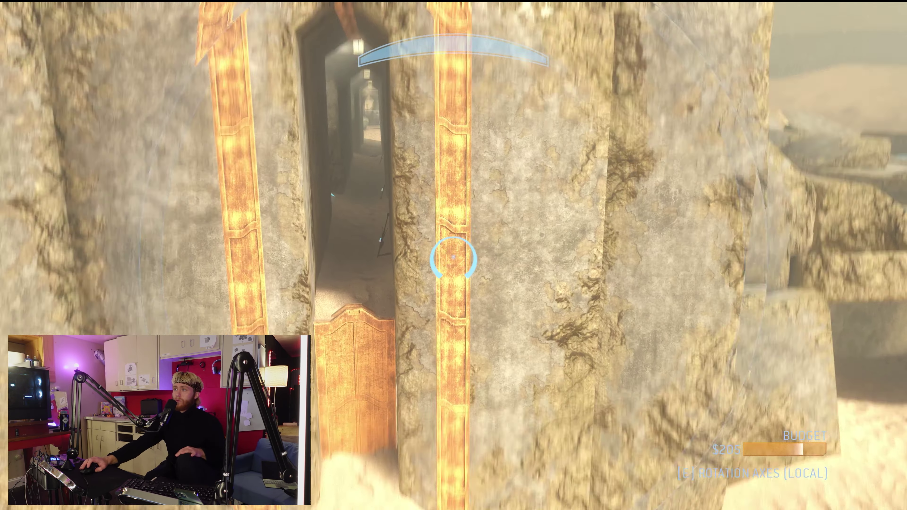
pyautogui.hotkey('alt', 'Tab')
pyautogui.scroll(-10, 476, 249)
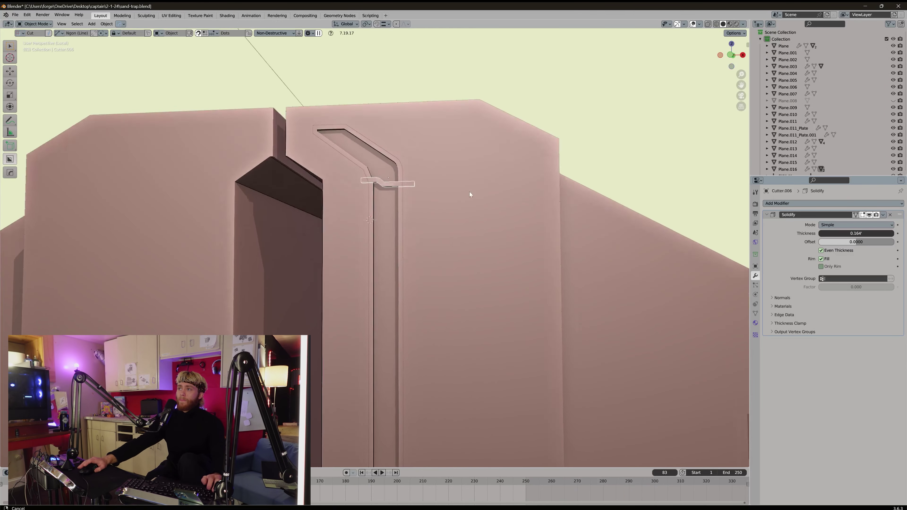
pyautogui.press('q')
pyautogui.click(447, 180)
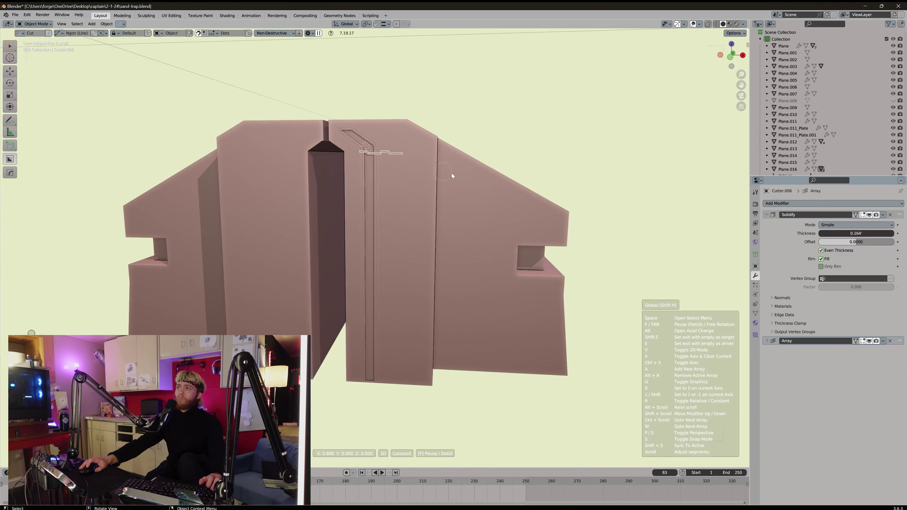
pyautogui.scroll(3, 444, 184)
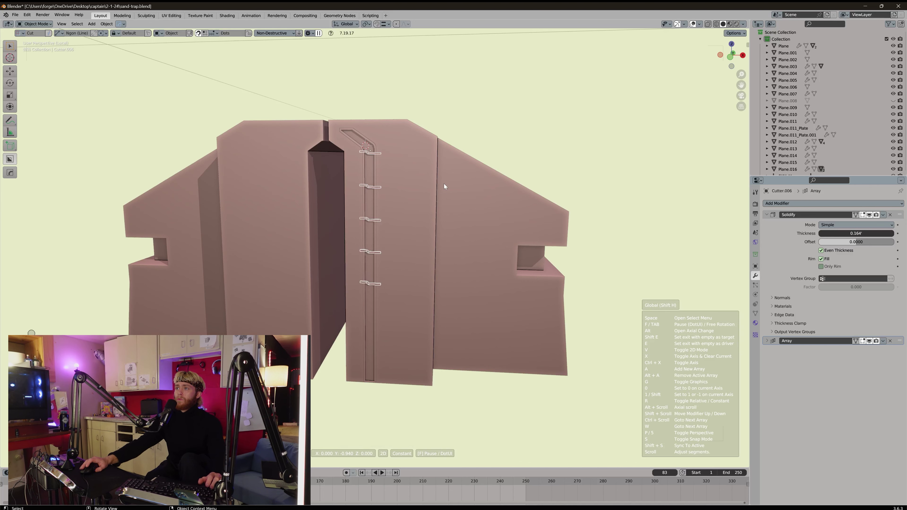
pyautogui.scroll(2, 444, 183)
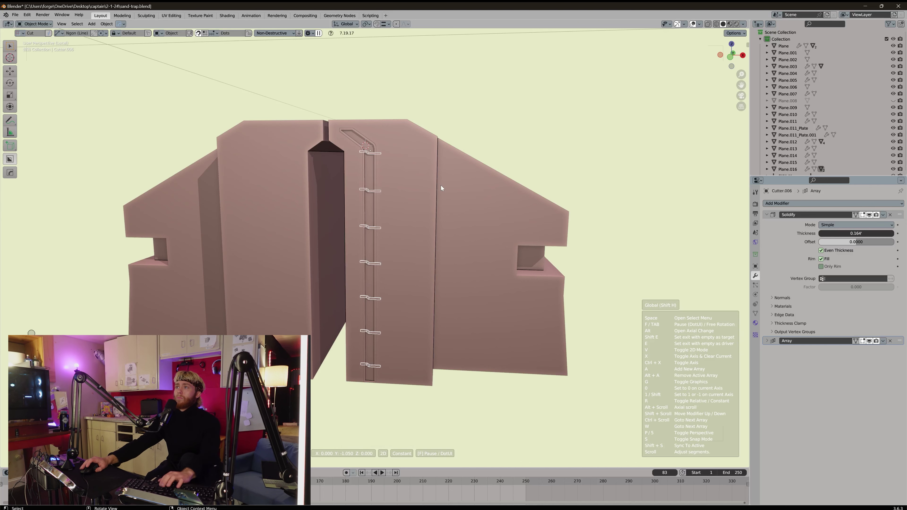
pyautogui.click(441, 186)
pyautogui.moveTo(424, 164); pyautogui.dragTo(419, 188, button='middle')
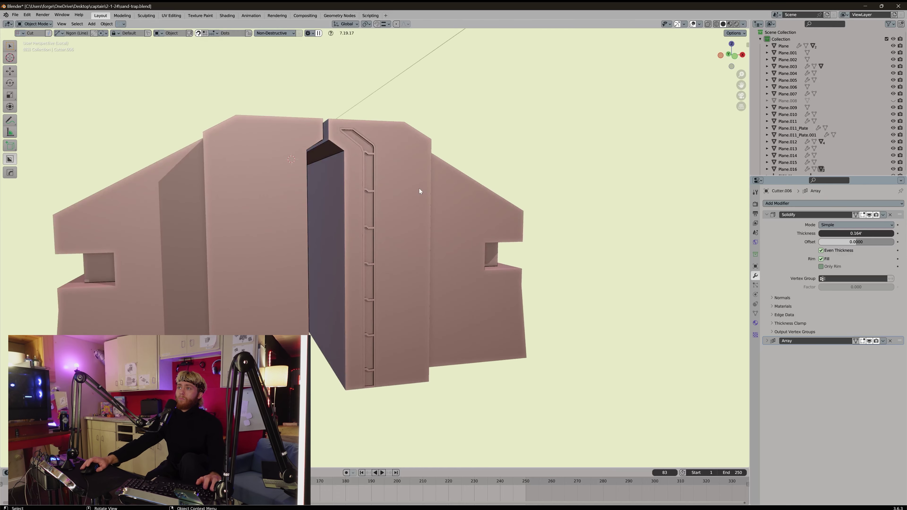
# - Inspect the arrayed divider cuts in the trim strip up close, deselect everything and save the file
pyautogui.press('q')
pyautogui.moveTo(419, 189)
pyautogui.click(463, 242)
pyautogui.click(462, 242)
pyautogui.scroll(3, 429, 222)
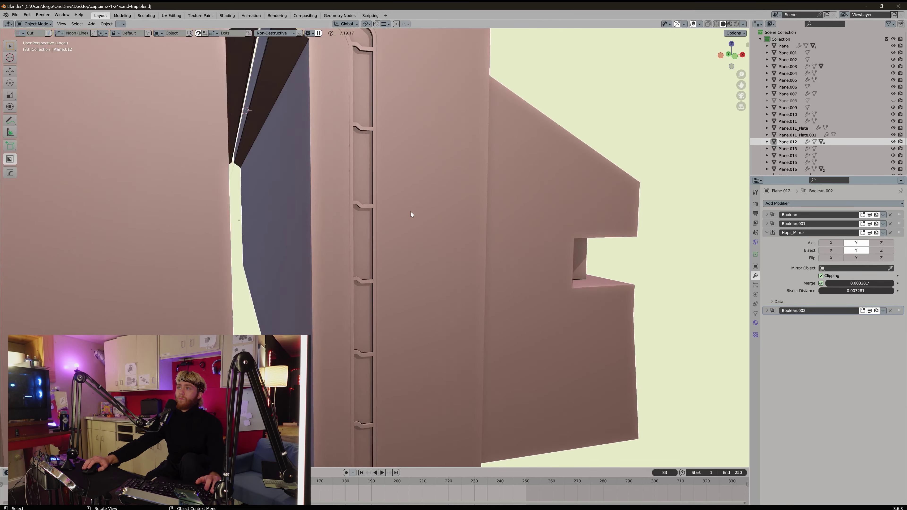
pyautogui.moveTo(411, 212); pyautogui.dragTo(361, 197, button='middle')
pyautogui.click(361, 197)
pyautogui.press('q')
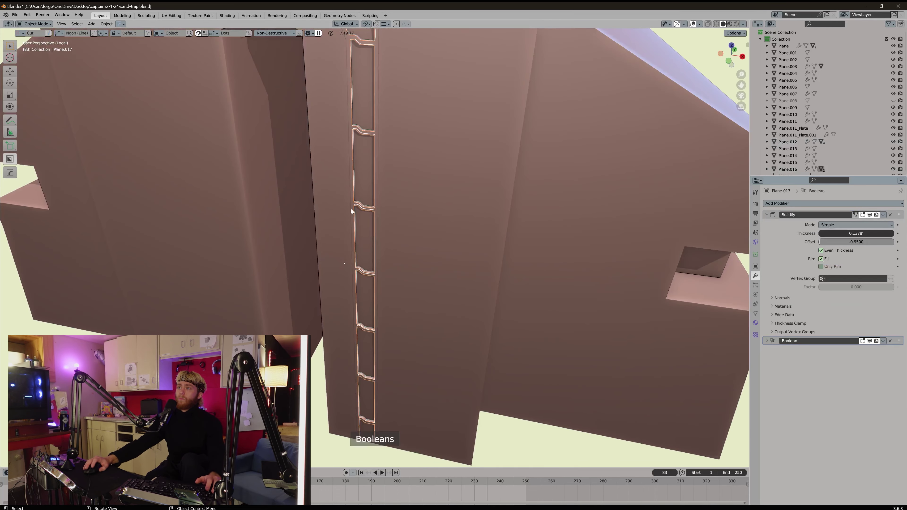
pyautogui.scroll(5, 390, 227)
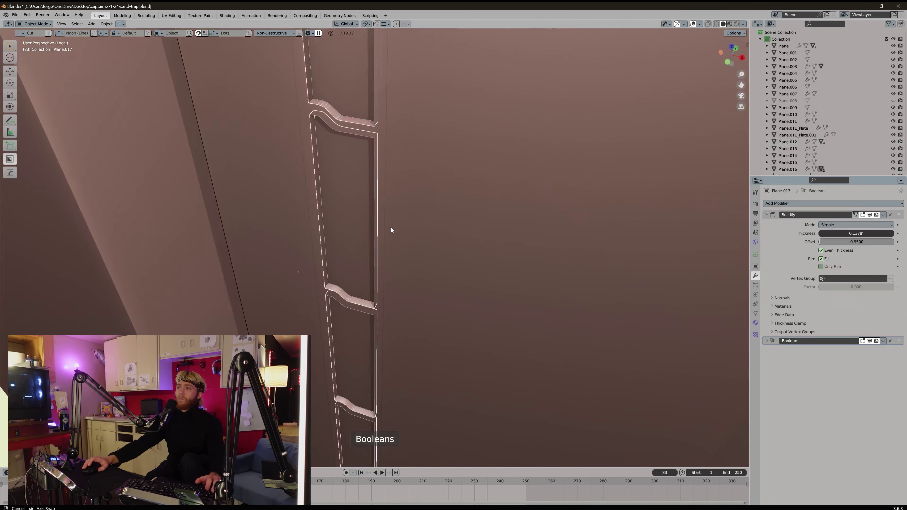
pyautogui.moveTo(390, 227); pyautogui.dragTo(417, 181, button='middle')
pyautogui.hotkey('alt', 'a')
pyautogui.scroll(-12, 395, 231)
pyautogui.hotkey('ctrl', 's')
pyautogui.scroll(4, 417, 196)
pyautogui.click(418, 182)
pyautogui.hotkey('alt', 'x')
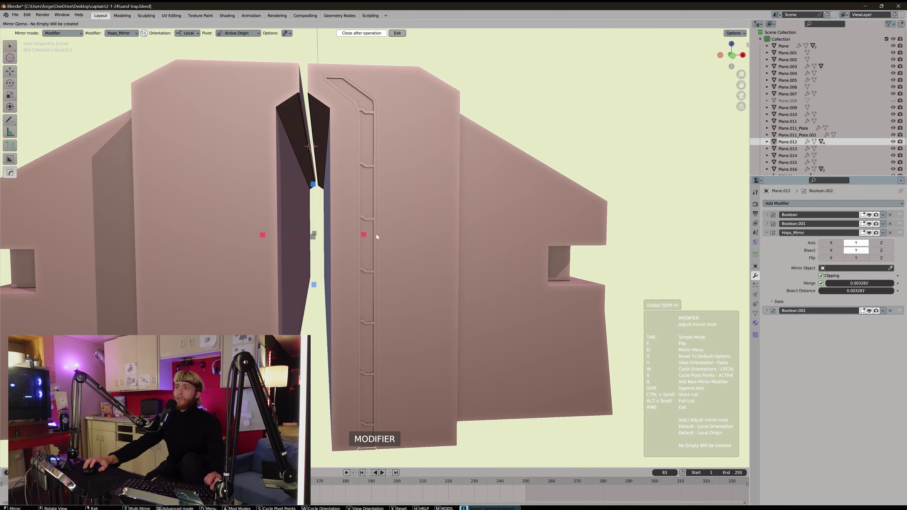
pyautogui.click(363, 234)
# - Mirror the bent recess's cutter along X with the wall block as the mirror object
pyautogui.moveTo(372, 224); pyautogui.dragTo(422, 212, button='middle')
pyautogui.press('q')
pyautogui.click(424, 207)
pyautogui.click(424, 208)
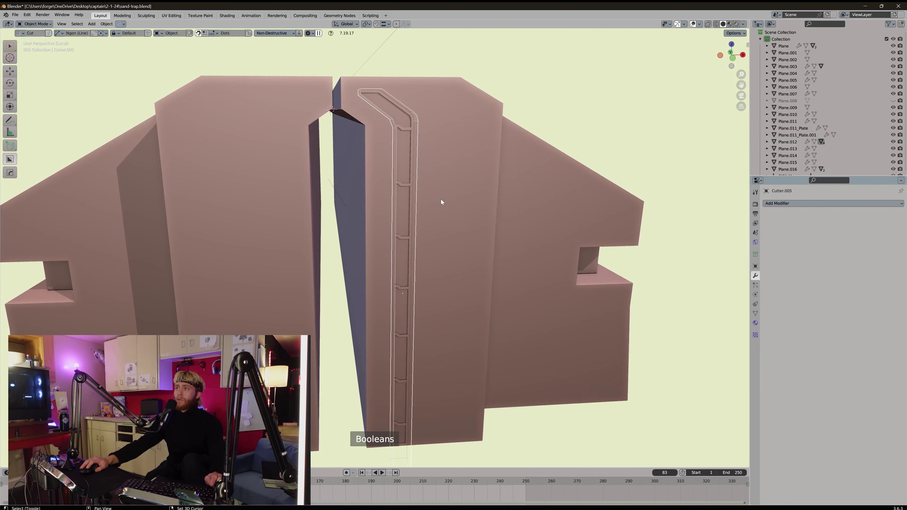
pyautogui.keyDown('shift'); pyautogui.click(440, 201); pyautogui.keyUp('shift')
pyautogui.hotkey('alt', 'x')
pyautogui.click(379, 179)
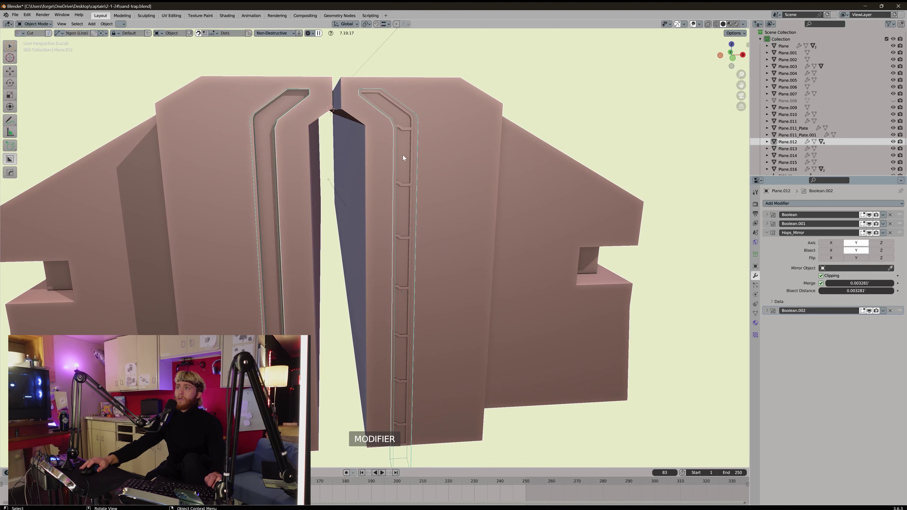
# - Mirror the divided trim strip along X across the wall block and save the file
pyautogui.hotkey('alt', 'x')
pyautogui.click(379, 179)
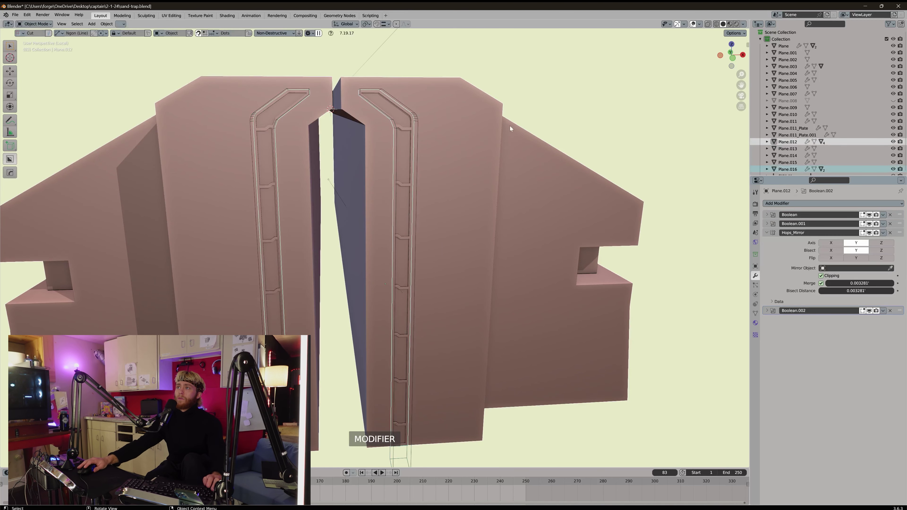
pyautogui.click(417, 119)
pyautogui.scroll(-5, 415, 121)
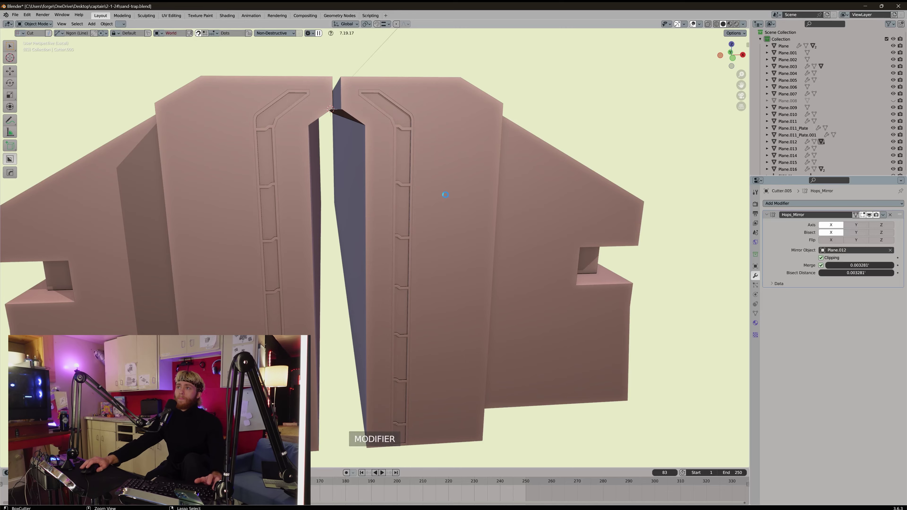
pyautogui.moveTo(445, 197); pyautogui.dragTo(404, 192, button='middle')
pyautogui.hotkey('ctrl', 's')
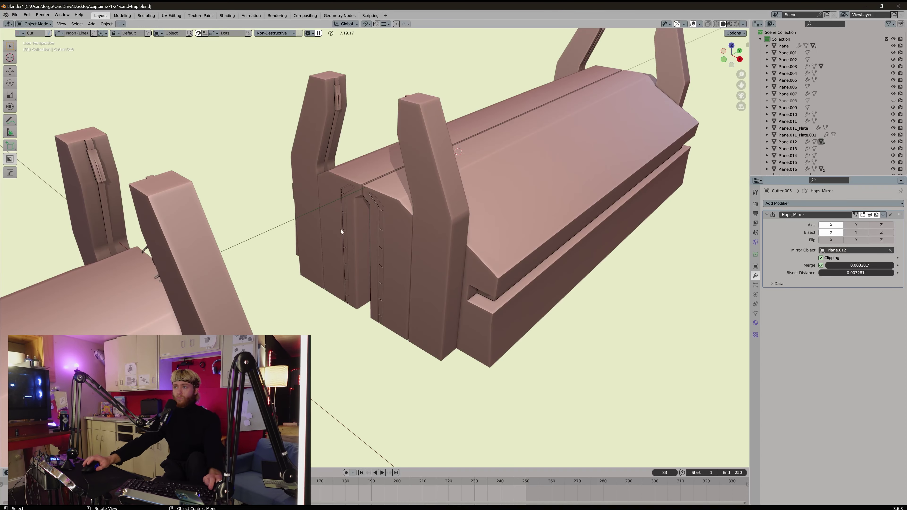
# - Select the wall block and isolate it in the top orthographic view with BoxCutter active
pyautogui.scroll(1, 390, 251)
pyautogui.moveTo(389, 251); pyautogui.dragTo(348, 237, button='middle')
pyautogui.click(396, 184)
pyautogui.scroll(-1, 393, 192)
pyautogui.hotkey('alt', 'w')
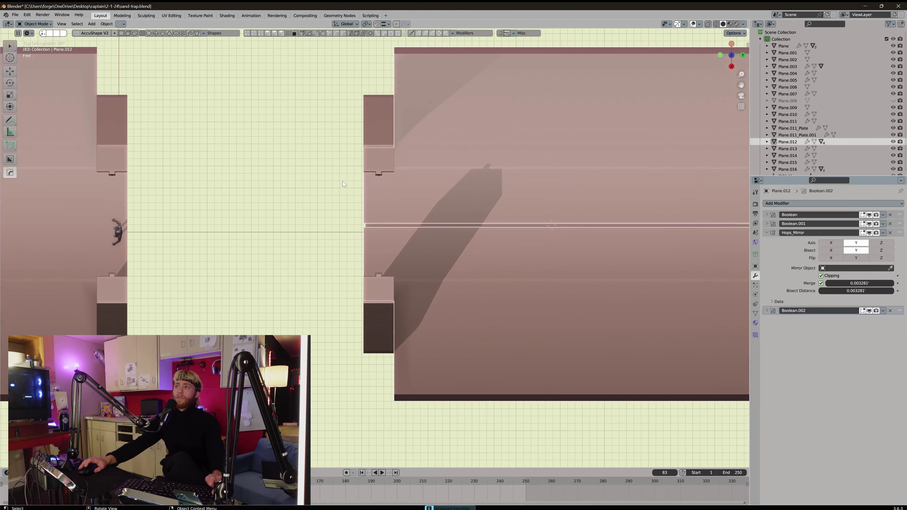
pyautogui.press('w')
pyautogui.press('KP_Divide')
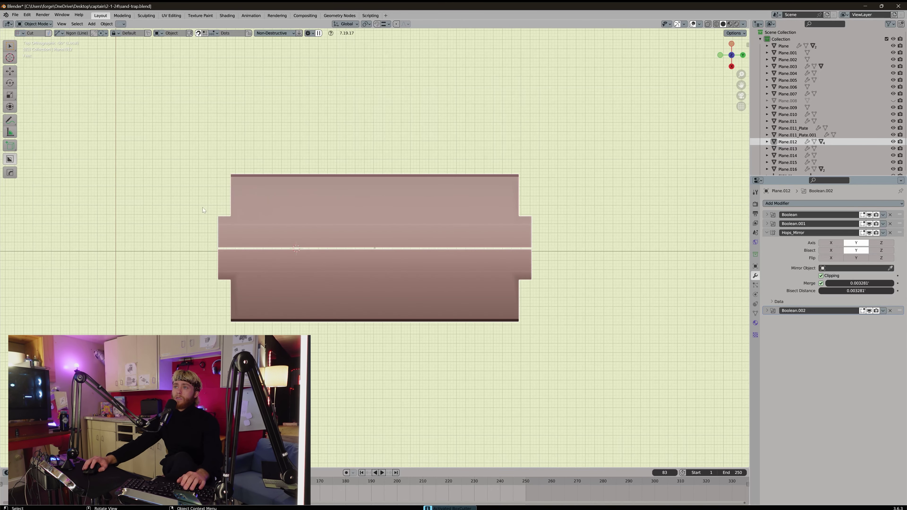
pyautogui.click(202, 209)
pyautogui.click(220, 273)
pyautogui.press('Escape')
# - Set BoxCutter's drawing shape to Box
pyautogui.click(59, 33)
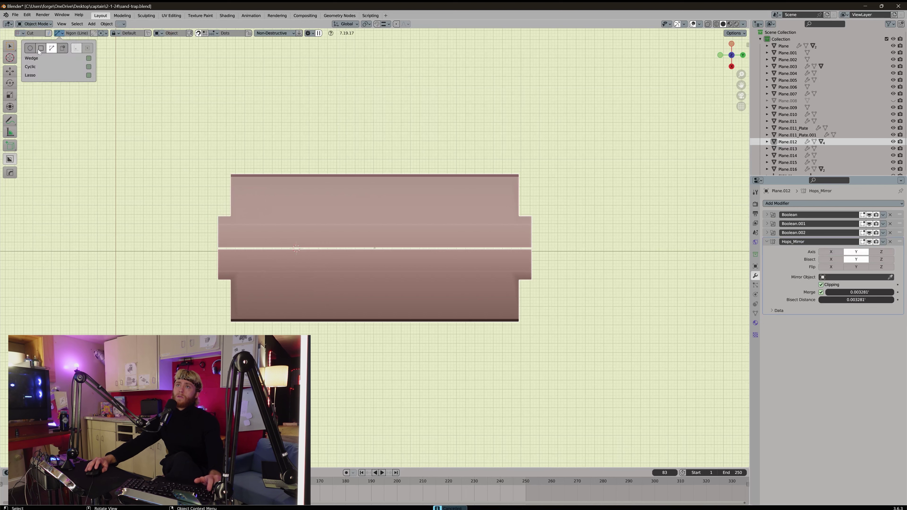
pyautogui.click(40, 48)
# - Try slicing the wall block's narrow end with a box and reordering its modifiers, and undo these changes
pyautogui.moveTo(203, 207); pyautogui.dragTo(221, 268)
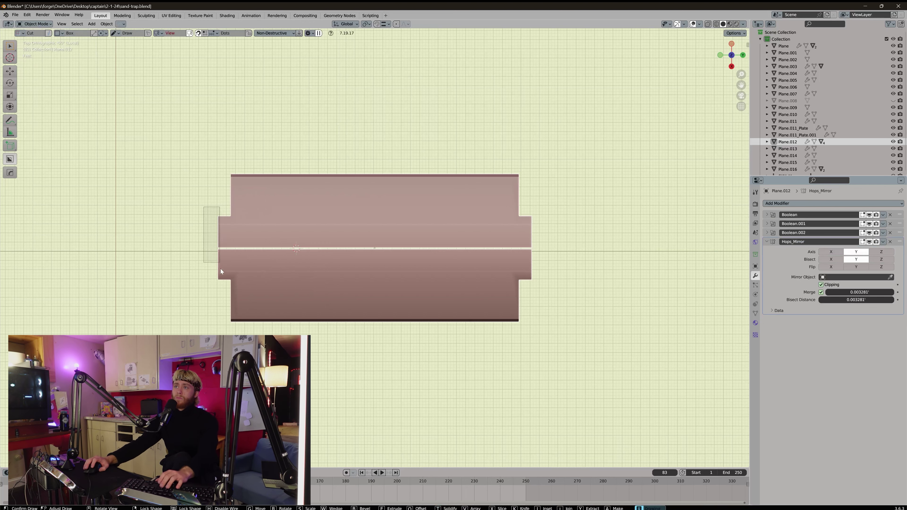
pyautogui.click(230, 295)
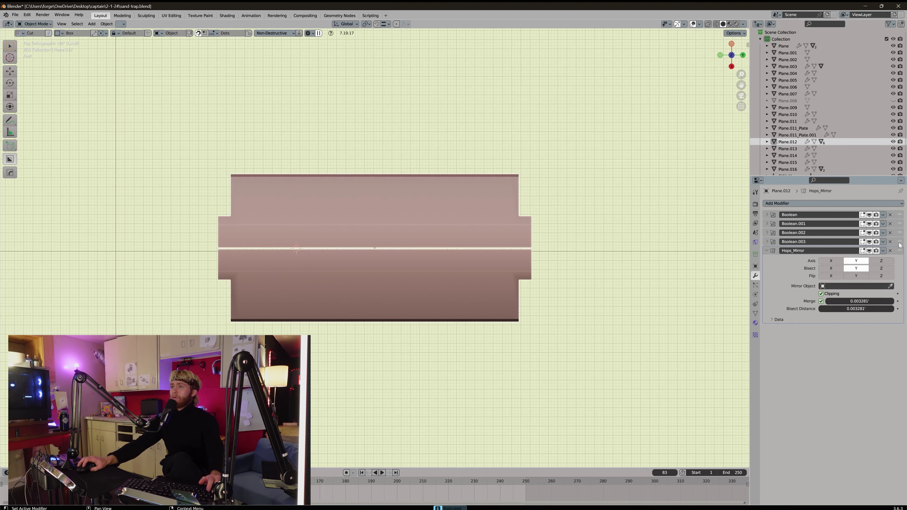
pyautogui.moveTo(900, 245); pyautogui.dragTo(483, 269)
pyautogui.hotkey('ctrl', 'z')
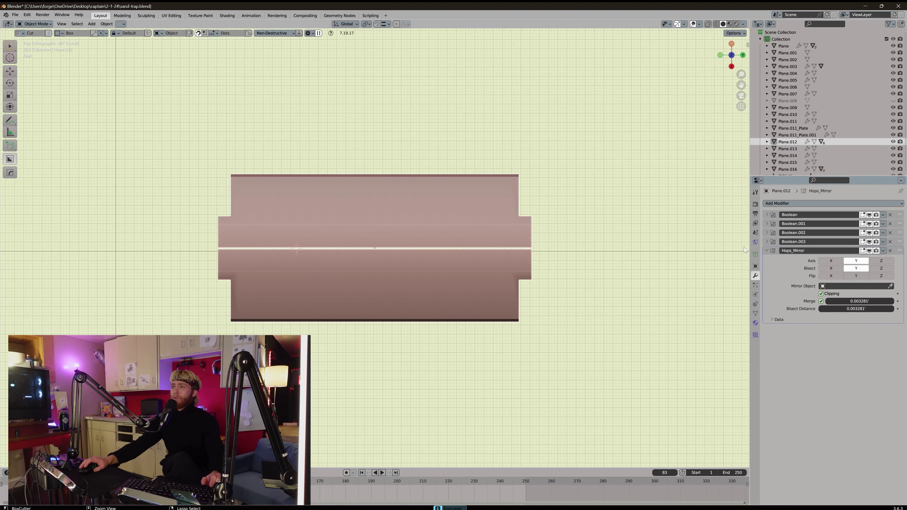
pyautogui.hotkey('ctrl', 'z')
pyautogui.hotkey('ctrl', 'z')
# - Try moving the wall block's mirror modifier below Boolean.002 and removing Boolean.002, undoing each change
pyautogui.moveTo(482, 275); pyautogui.dragTo(575, 235, button='middle')
pyautogui.moveTo(900, 233); pyautogui.dragTo(899, 315)
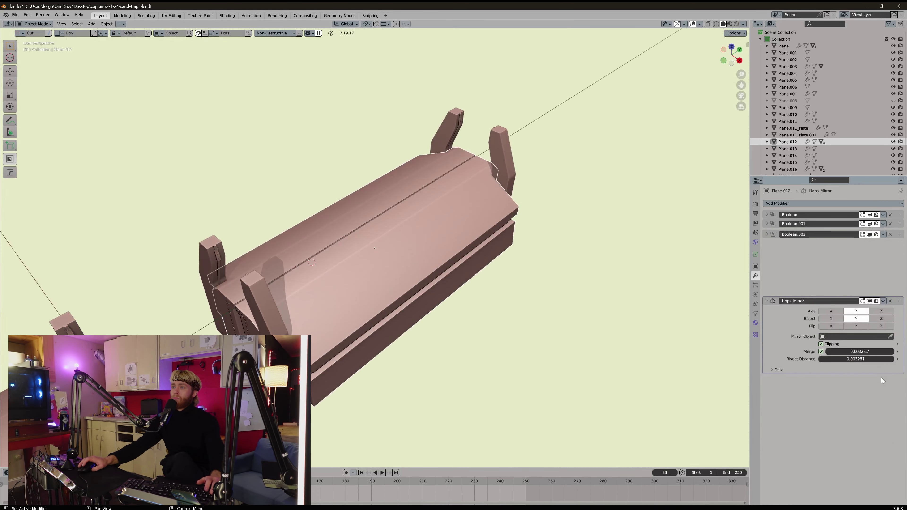
pyautogui.scroll(5, 653, 214)
pyautogui.scroll(3, 654, 214)
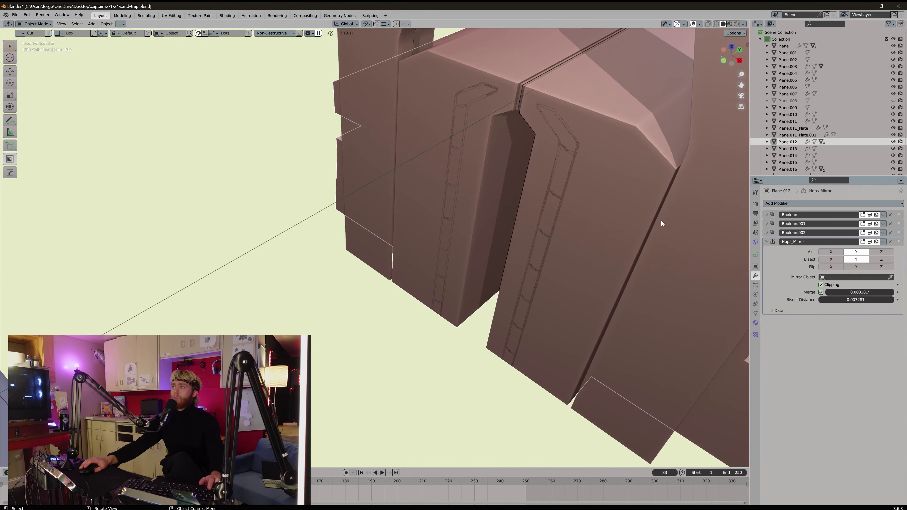
pyautogui.hotkey('ctrl', 'z')
pyautogui.click(891, 311)
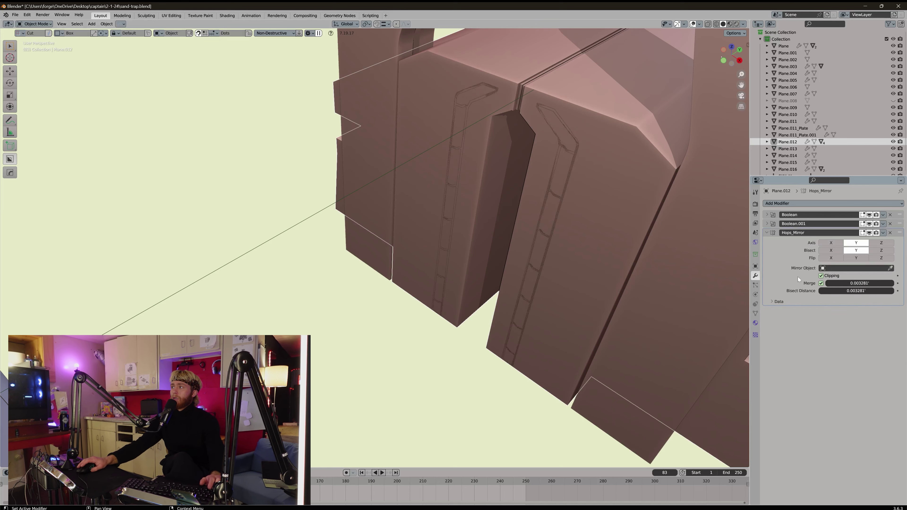
pyautogui.hotkey('ctrl', 'z')
# - Apply the wall block's Boolean, Boolean.001 and Hops_Mirror modifiers, leaving Boolean.002 live
pyautogui.moveTo(650, 259); pyautogui.dragTo(603, 271, button='middle')
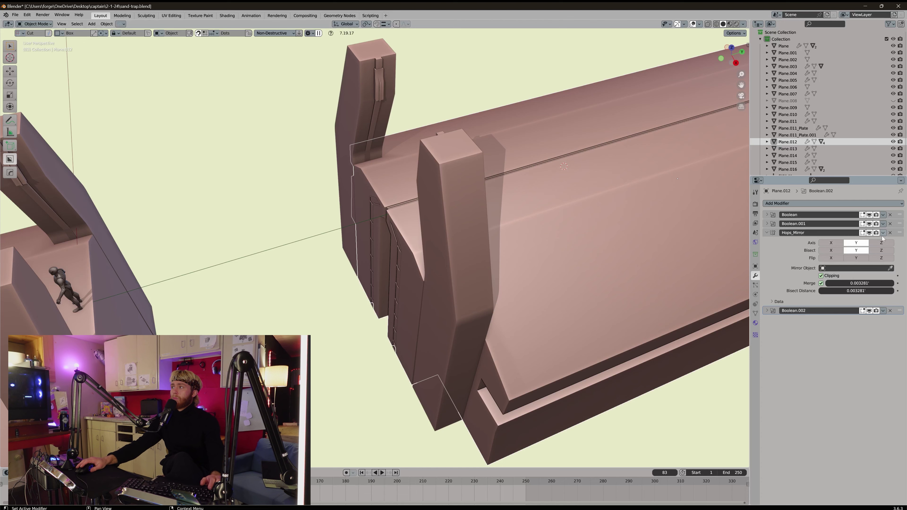
pyautogui.click(883, 216)
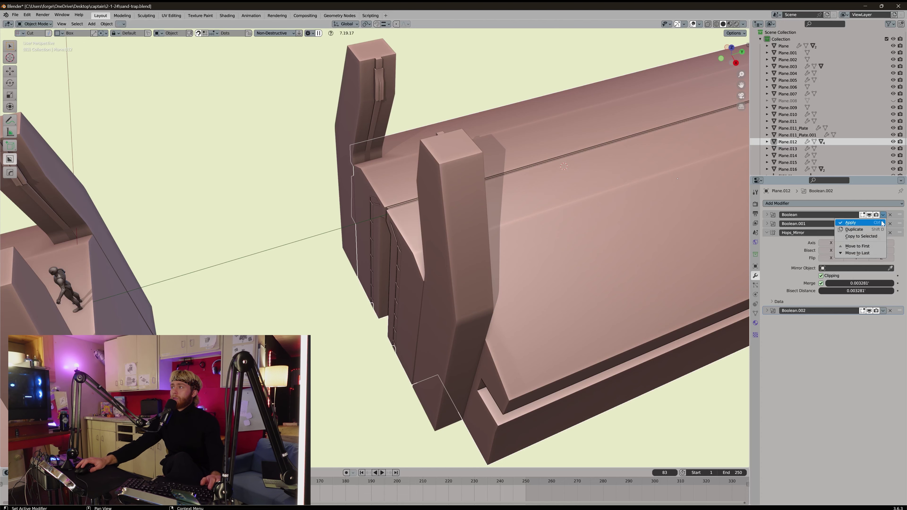
pyautogui.click(882, 223)
pyautogui.click(882, 217)
pyautogui.click(882, 222)
pyautogui.click(884, 216)
pyautogui.click(882, 223)
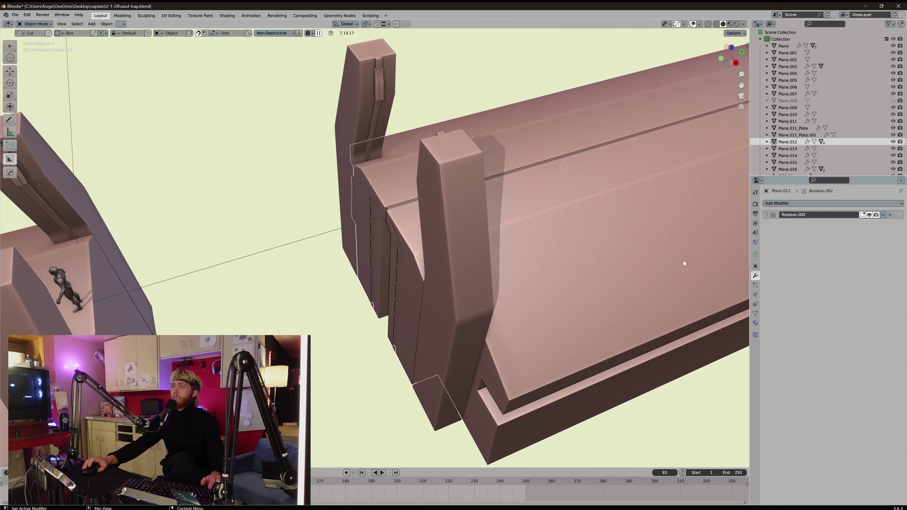
# - Isolate the wall block in top view and slice off its narrow trim-side end section with a box
pyautogui.moveTo(418, 233)
pyautogui.mouseDown(button='middle')
pyautogui.moveTo(399, 257)
pyautogui.moveTo(234, 252)
pyautogui.moveTo(356, 252)
pyautogui.mouseUp(button='middle')
pyautogui.press('/')
pyautogui.scroll(1, 357, 253)
pyautogui.moveTo(301, 189); pyautogui.dragTo(346, 254)
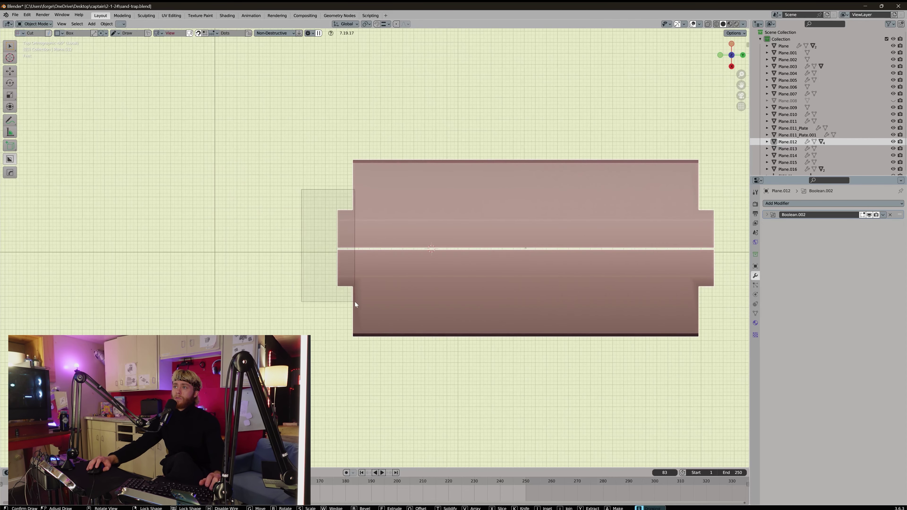
pyautogui.moveTo(355, 302); pyautogui.dragTo(352, 302)
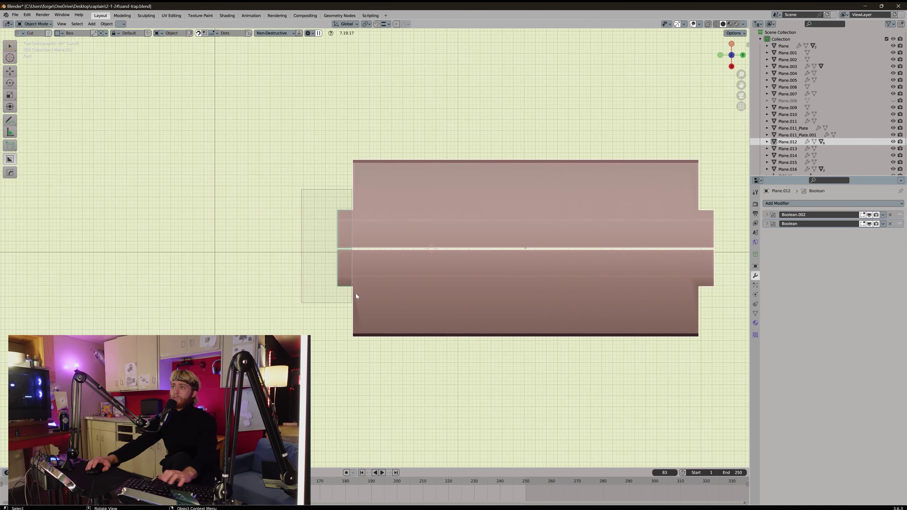
# - Select the sliced end piece, leave the isolated view and Smart Apply the piece's modifiers
pyautogui.moveTo(356, 294); pyautogui.dragTo(404, 227, button='middle')
pyautogui.scroll(4, 372, 238)
pyautogui.click(371, 238)
pyautogui.press('/')
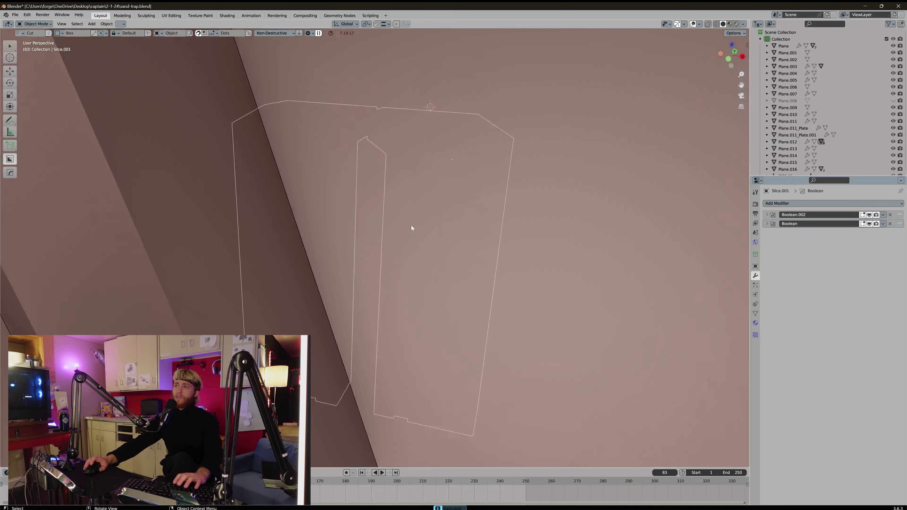
pyautogui.moveTo(372, 277); pyautogui.dragTo(424, 257, button='middle')
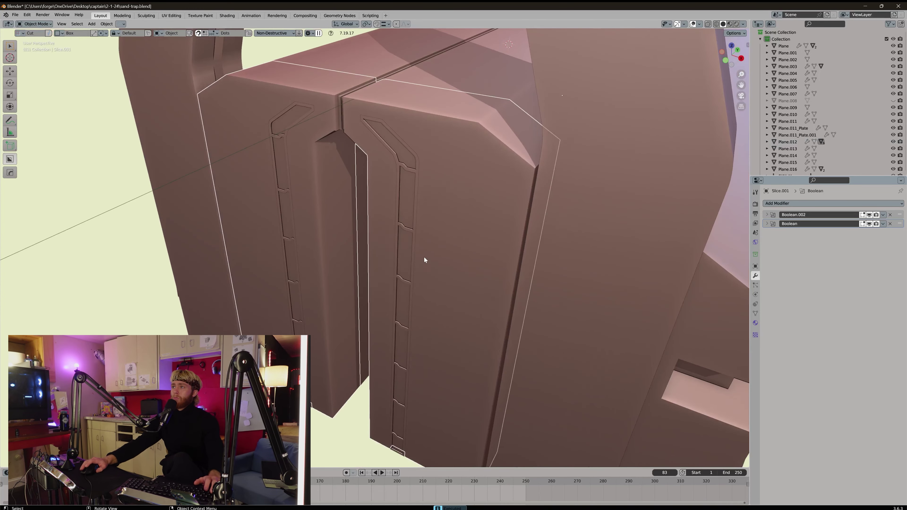
pyautogui.press('q')
pyautogui.press('Return')
# - Smart Apply the trim strip's modifiers and isolate the strip together with the sliced end piece
pyautogui.click(412, 247)
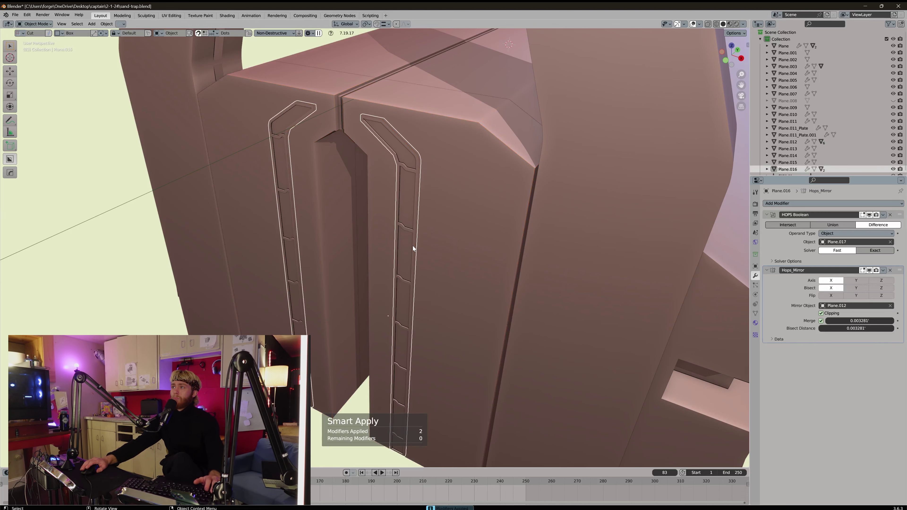
pyautogui.press('q')
pyautogui.press('Return')
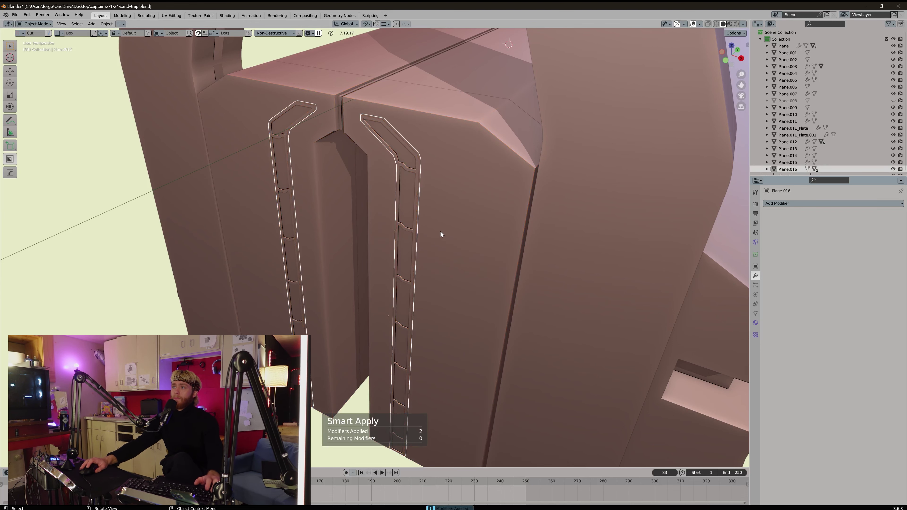
pyautogui.click(436, 234)
pyautogui.press('KP_Divide')
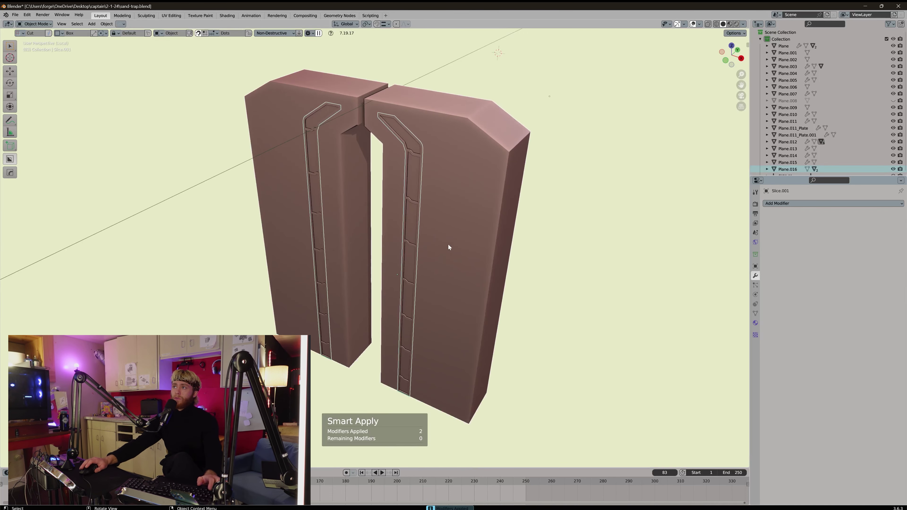
# - Sharpen the sliced end piece, add a three-segment 30° bevel and a Triangulate modifier, and leave the isolated view
pyautogui.hotkey('alt', 'w')
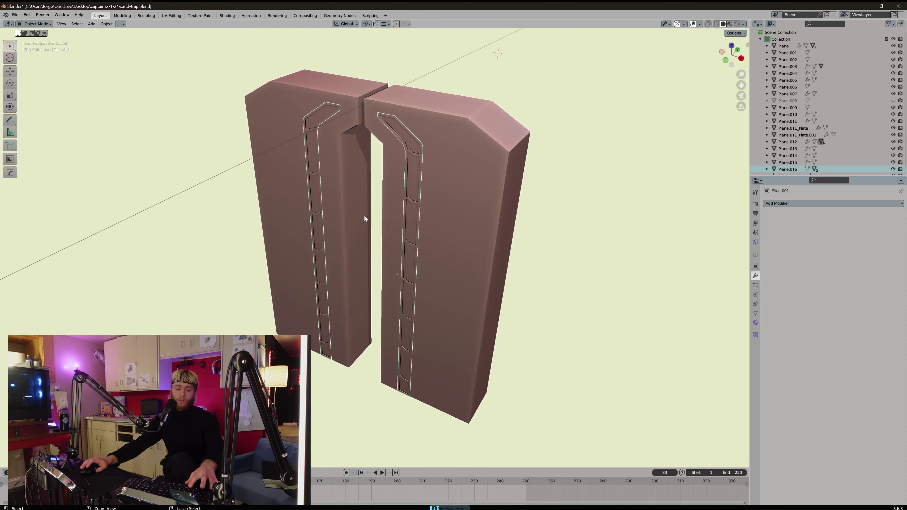
pyautogui.press('q')
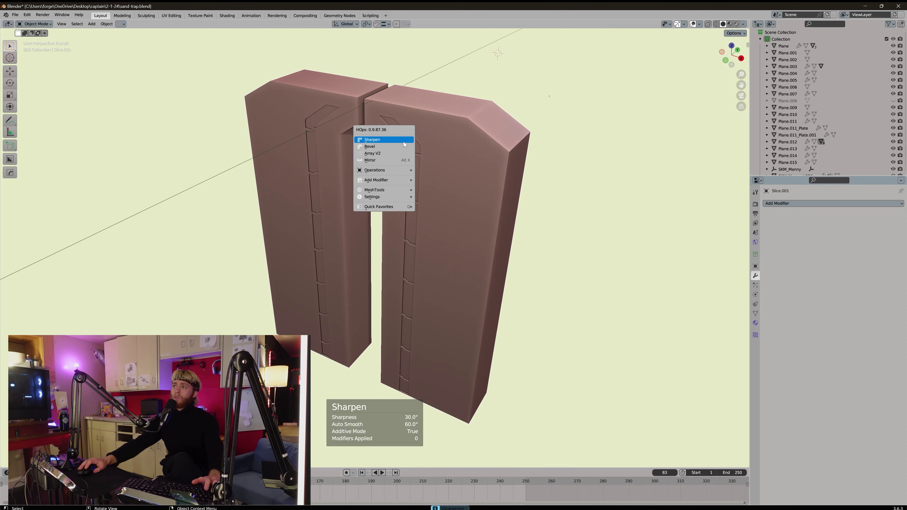
pyautogui.click(400, 147)
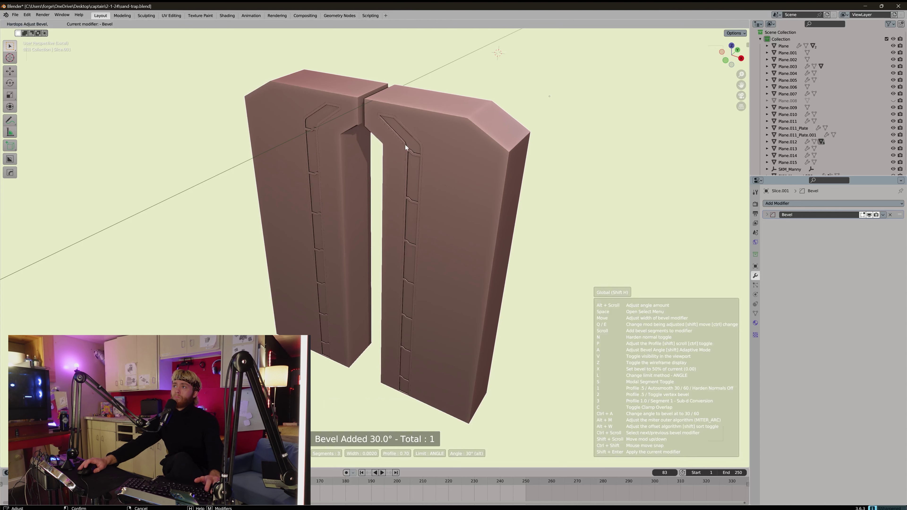
pyautogui.click(407, 144)
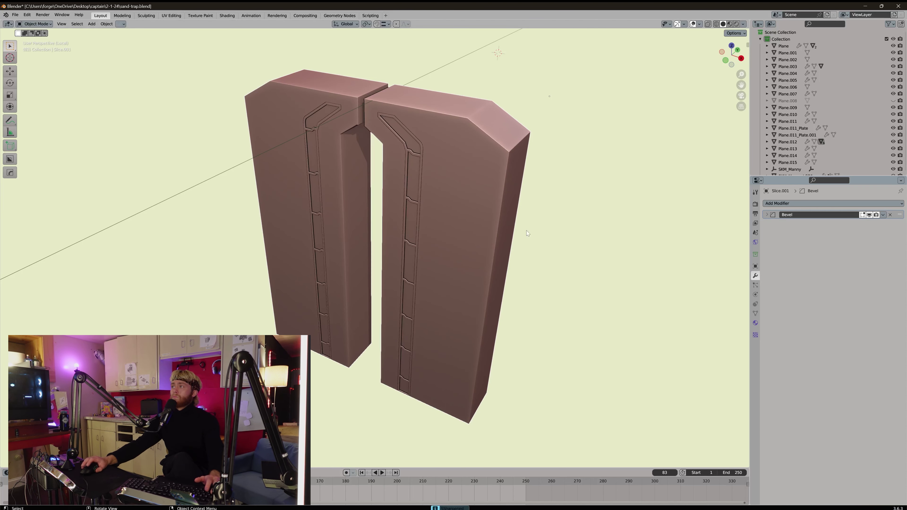
pyautogui.click(782, 203)
pyautogui.click(778, 339)
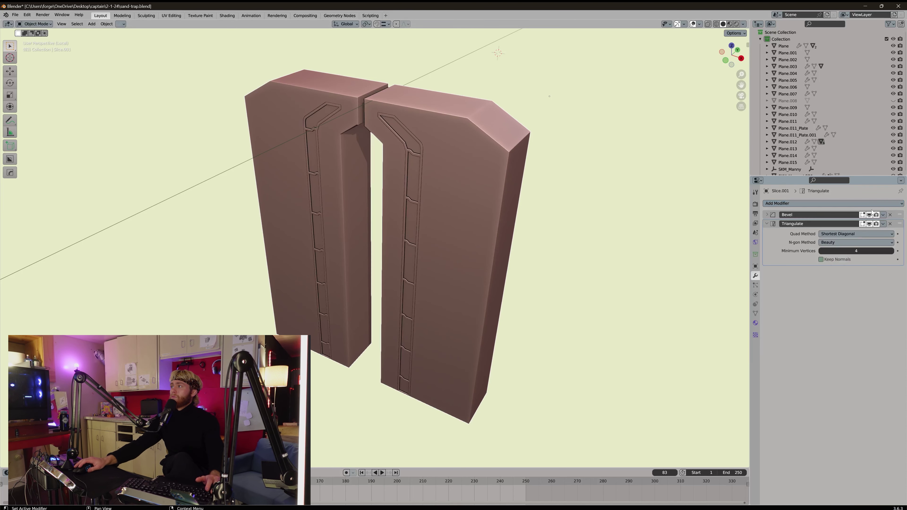
pyautogui.scroll(3, 558, 201)
pyautogui.moveTo(558, 200); pyautogui.dragTo(589, 170, button='middle')
pyautogui.scroll(-3, 586, 174)
pyautogui.press('/')
# - Isolate the opposite block in top view and box-cut away its narrow protruding end section
pyautogui.moveTo(537, 185); pyautogui.dragTo(304, 195, button='middle')
pyautogui.click(263, 189)
pyautogui.scroll(-4, 321, 204)
pyautogui.moveTo(379, 216); pyautogui.dragTo(336, 223, button='middle')
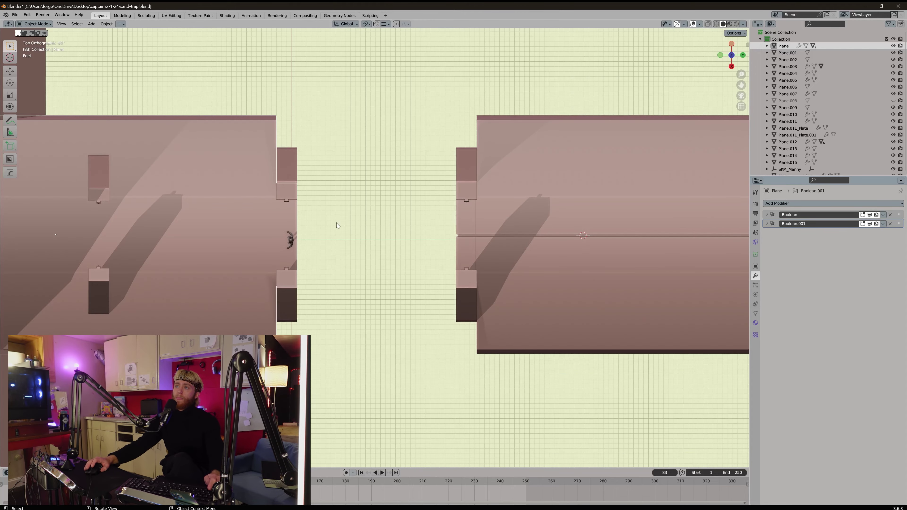
pyautogui.press('/')
pyautogui.keyDown('shift'); pyautogui.moveTo(523, 216); pyautogui.dragTo(438, 192, button='middle'); pyautogui.keyUp('shift')
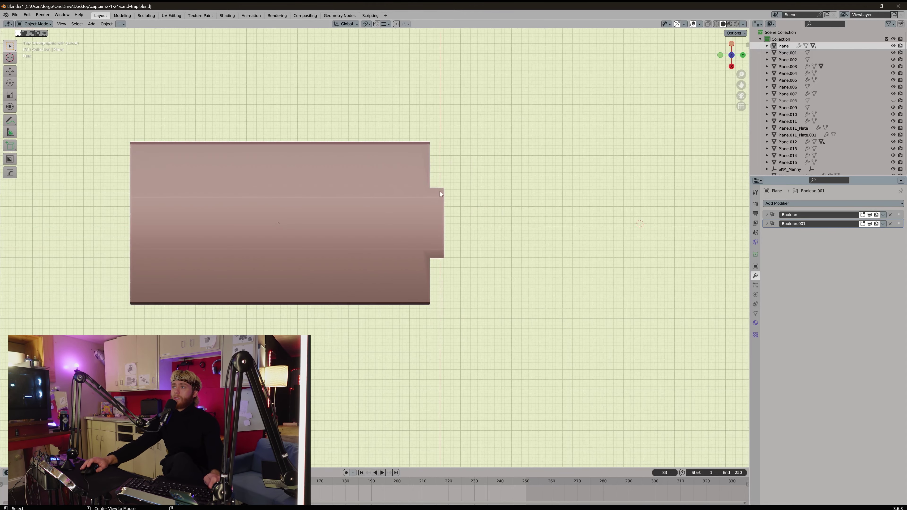
pyautogui.hotkey('alt', 'w')
pyautogui.moveTo(431, 187); pyautogui.dragTo(478, 269)
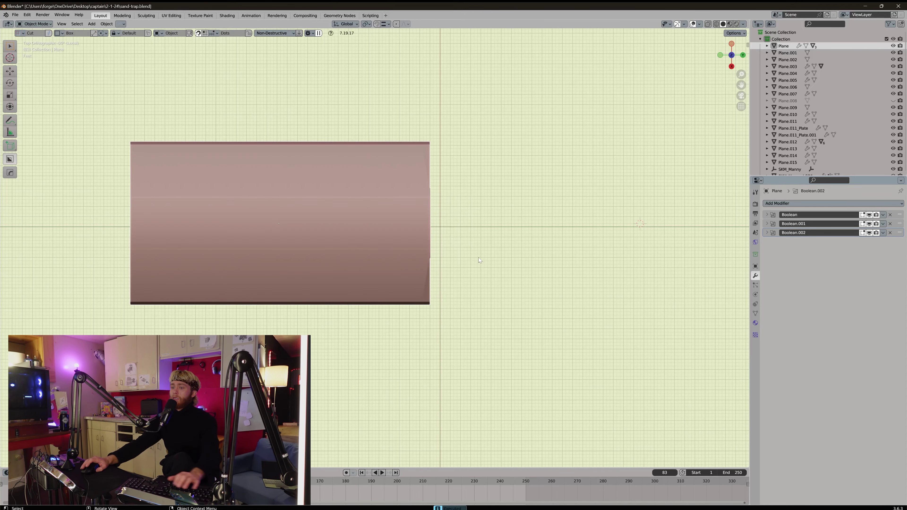
pyautogui.press('/')
# - Duplicate the bevelled end piece and move the copy along Y to the facing end of the opposite block
pyautogui.click(457, 218)
pyautogui.moveTo(455, 222)
pyautogui.mouseDown(button='middle')
pyautogui.moveTo(476, 184)
pyautogui.moveTo(447, 213)
pyautogui.mouseUp(button='middle')
pyautogui.press('g')
pyautogui.rightClick(446, 192)
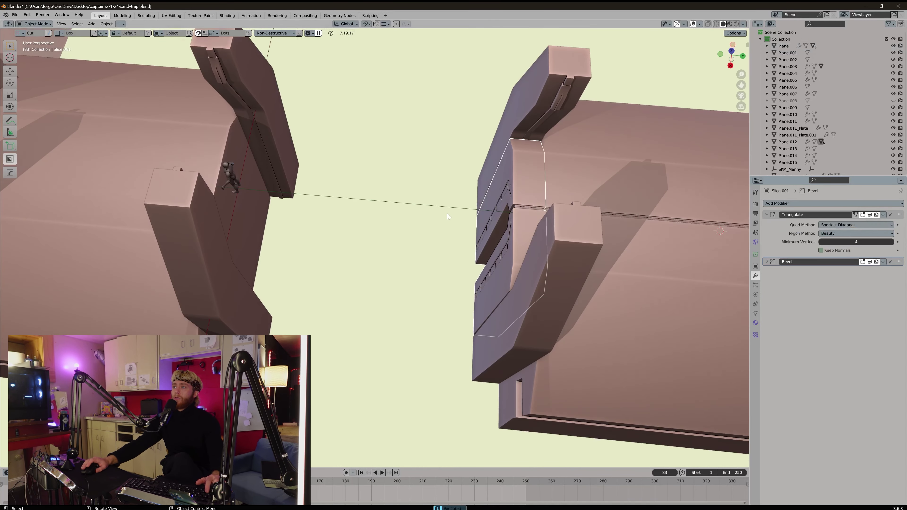
pyautogui.hotkey('shift', 'd')
pyautogui.rightClick(452, 194)
pyautogui.click(454, 197)
pyautogui.scroll(-4, 449, 202)
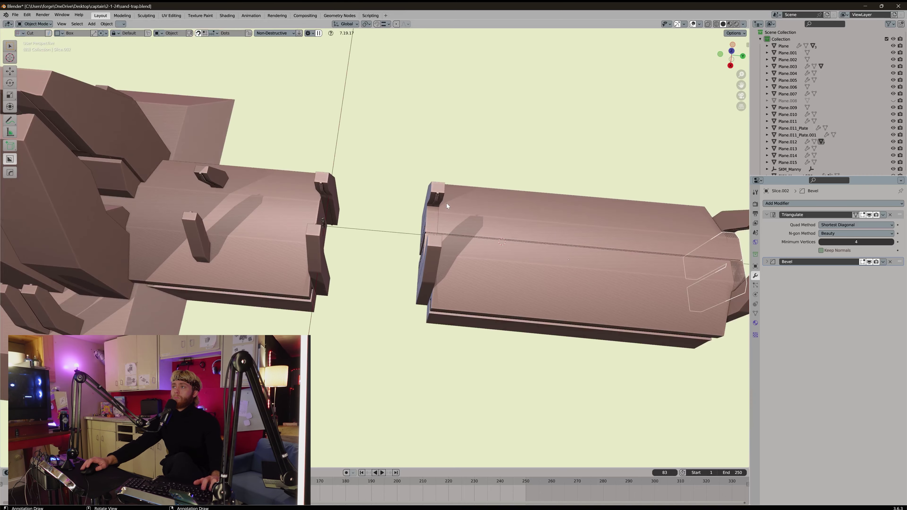
pyautogui.press('g')
pyautogui.press('y')
pyautogui.click(320, 211)
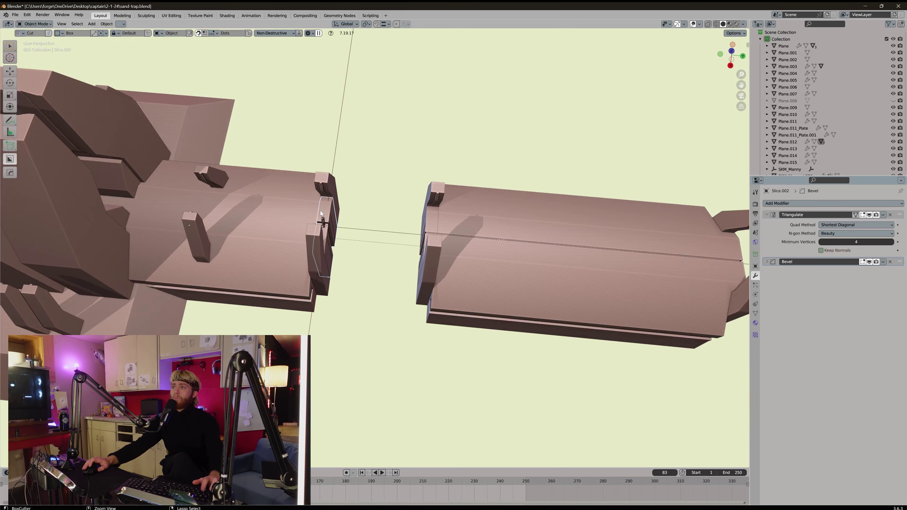
pyautogui.press('KP_Decimal')
pyautogui.moveTo(366, 209); pyautogui.dragTo(469, 240, button='middle')
# - Inspect the Boolean cutters on the trimmed wall block with the Booleans scroll, leaving its modifiers as they are
pyautogui.click(579, 185)
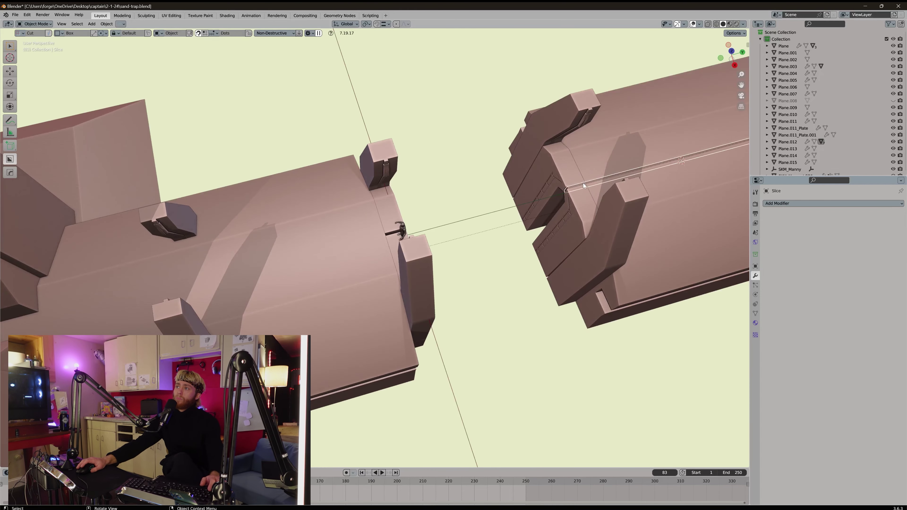
pyautogui.scroll(-1, 389, 245)
pyautogui.scroll(3, 383, 243)
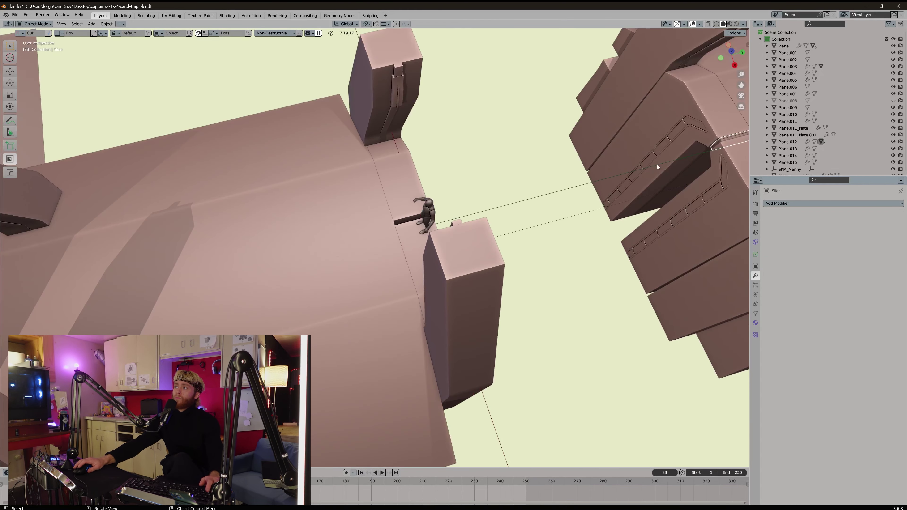
pyautogui.click(719, 125)
pyautogui.scroll(-4, 684, 169)
pyautogui.click(680, 171)
pyautogui.press('q')
pyautogui.click(675, 177)
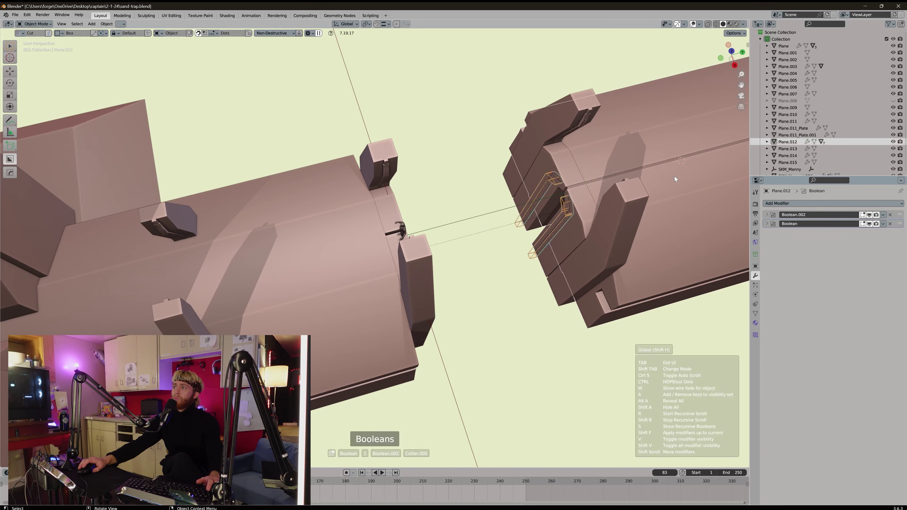
pyautogui.scroll(-3, 675, 176)
pyautogui.rightClick(675, 176)
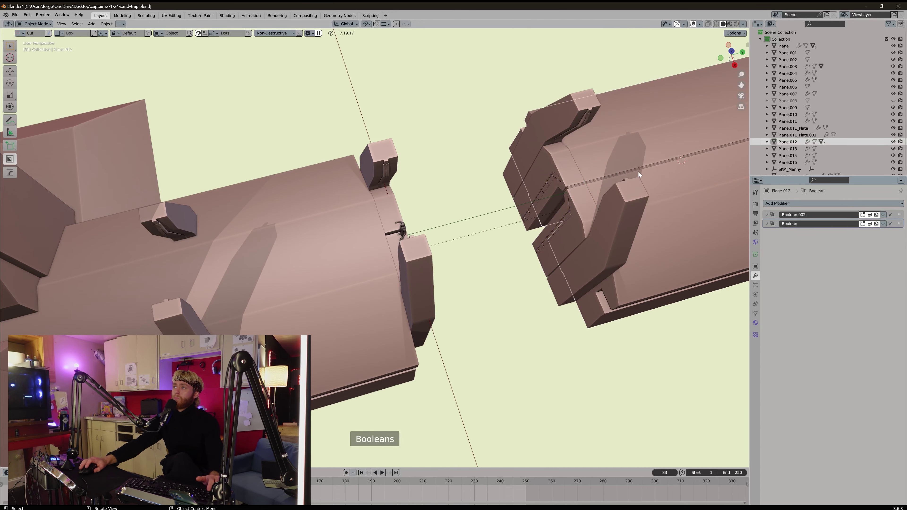
pyautogui.moveTo(639, 172); pyautogui.dragTo(486, 195, button='middle')
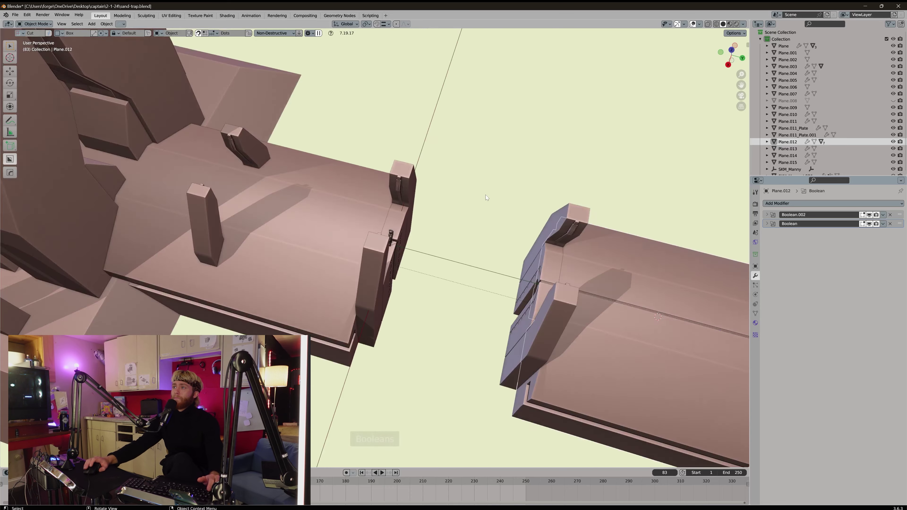
# - Try placing a copy of the long centre strip along Y on the opposite block and undo the recent duplications
pyautogui.click(545, 283)
pyautogui.scroll(-5, 557, 281)
pyautogui.click(541, 287)
pyautogui.moveTo(577, 268); pyautogui.dragTo(601, 273, button='middle')
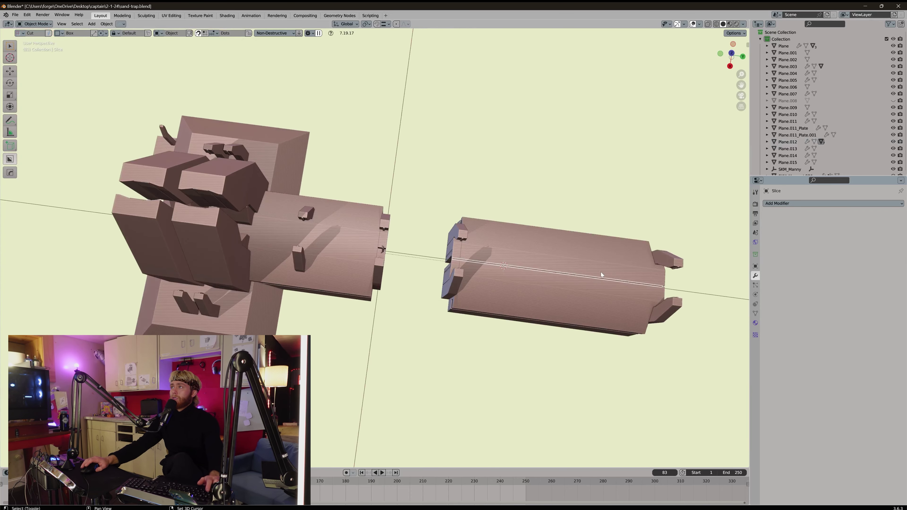
pyautogui.hotkey('shift', 'd')
pyautogui.press('y')
pyautogui.click(350, 241)
pyautogui.scroll(6, 411, 257)
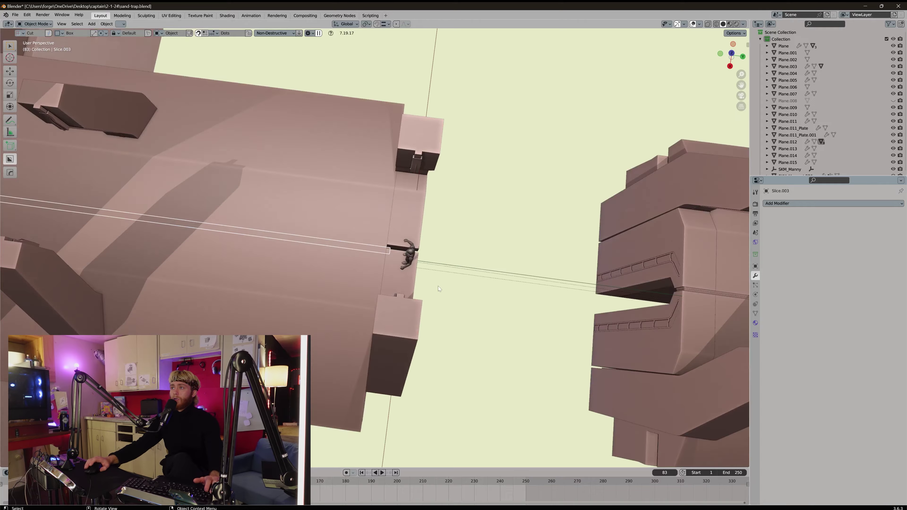
pyautogui.moveTo(461, 224); pyautogui.dragTo(429, 251, button='middle')
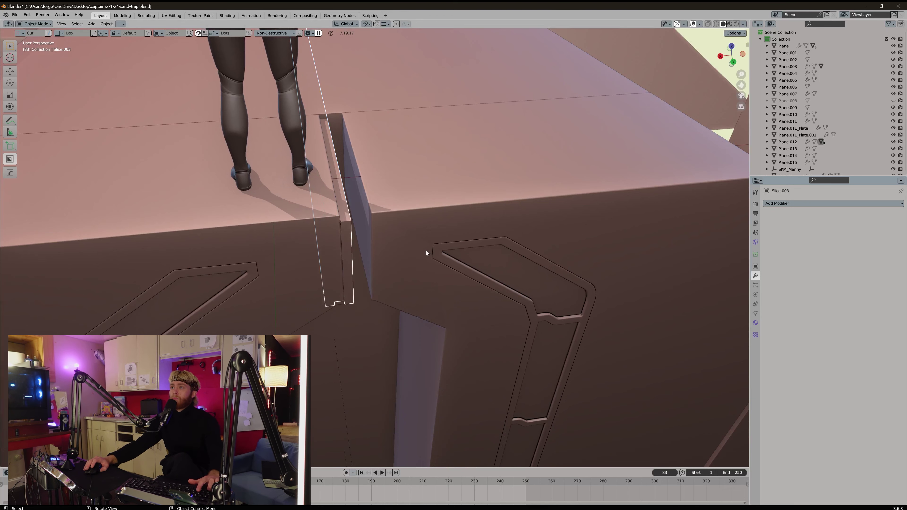
pyautogui.scroll(-4, 428, 249)
pyautogui.scroll(-9, 411, 240)
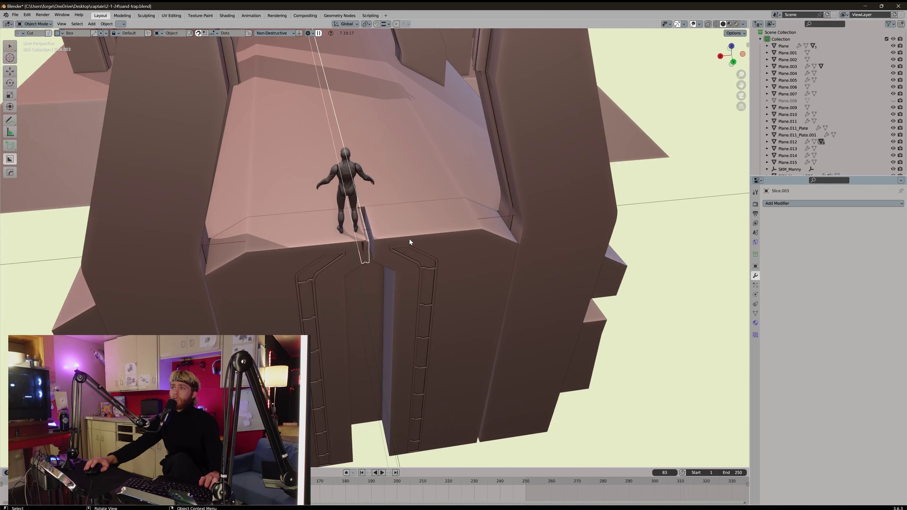
pyautogui.hotkey('ctrl', 'z')
pyautogui.hotkey('ctrl', 'z')
# - Duplicate the bevelled end piece, apply Anchor to the copy and place it at the facing end of the opposite block
pyautogui.moveTo(408, 254); pyautogui.dragTo(493, 256, button='middle')
pyautogui.moveTo(492, 255)
pyautogui.keyDown('shift'); pyautogui.mouseDown(button='middle')
pyautogui.moveTo(536, 258)
pyautogui.moveTo(481, 257)
pyautogui.mouseUp(button='middle'); pyautogui.keyUp('shift')
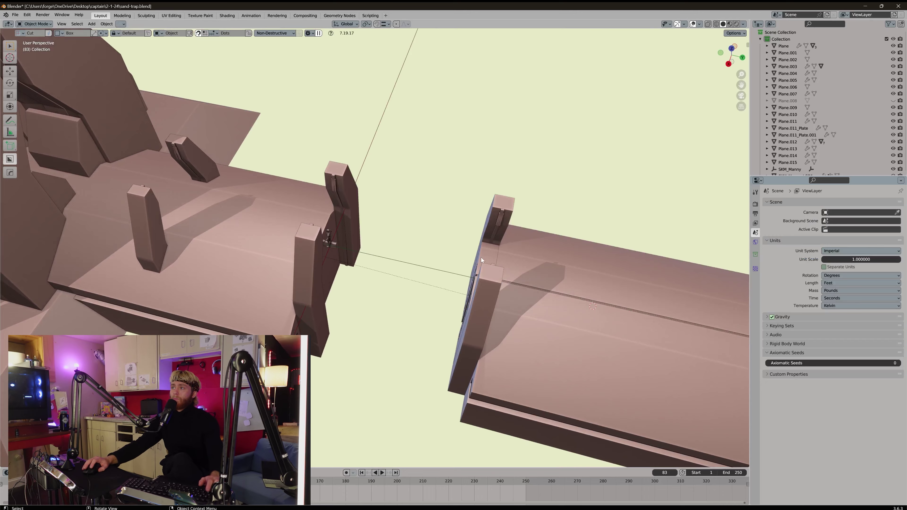
pyautogui.click(483, 257)
pyautogui.hotkey('shift', 'd')
pyautogui.rightClick(523, 240)
pyautogui.press('q')
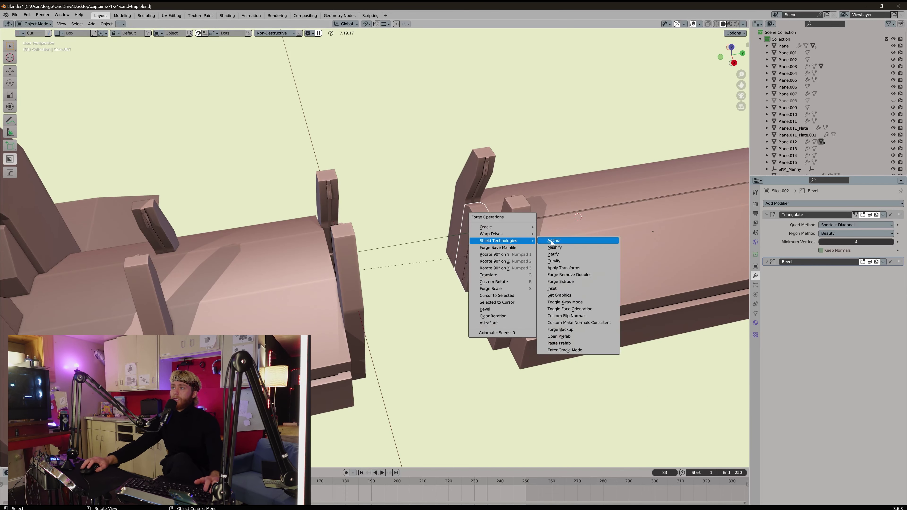
pyautogui.click(555, 240)
pyautogui.moveTo(546, 231); pyautogui.dragTo(301, 221, button='middle')
pyautogui.press('g')
pyautogui.rightClick(308, 230)
pyautogui.scroll(-3, 307, 221)
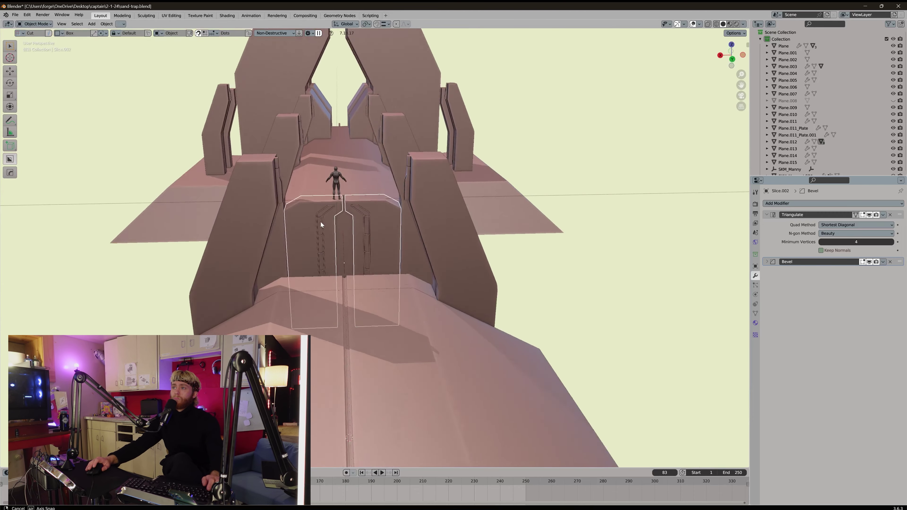
# - Duplicate the long centre strip and move the copy along Y onto the opposite block
pyautogui.click(350, 281)
pyautogui.click(355, 278)
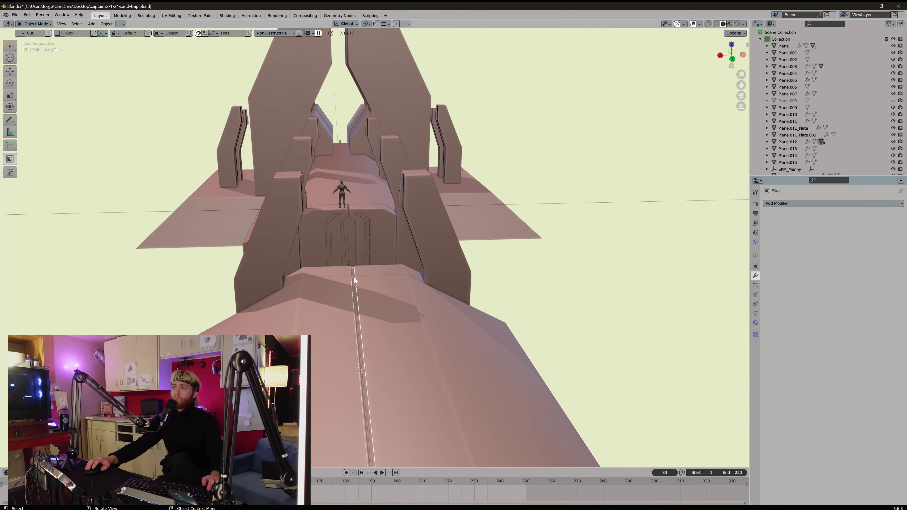
pyautogui.moveTo(354, 278); pyautogui.dragTo(581, 325, button='middle')
pyautogui.hotkey('shift', 'd')
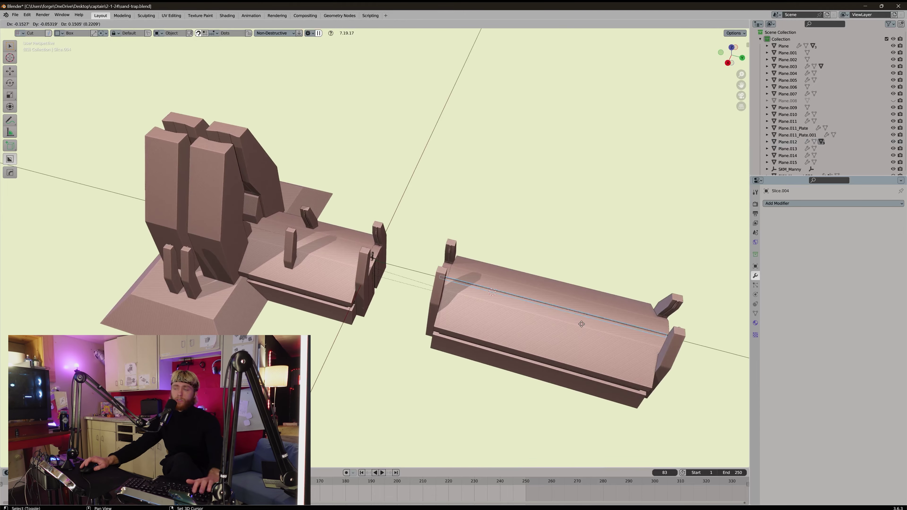
pyautogui.press('y')
pyautogui.click(310, 260)
pyautogui.scroll(7, 497, 301)
pyautogui.press('g')
pyautogui.press('y')
pyautogui.click(565, 322)
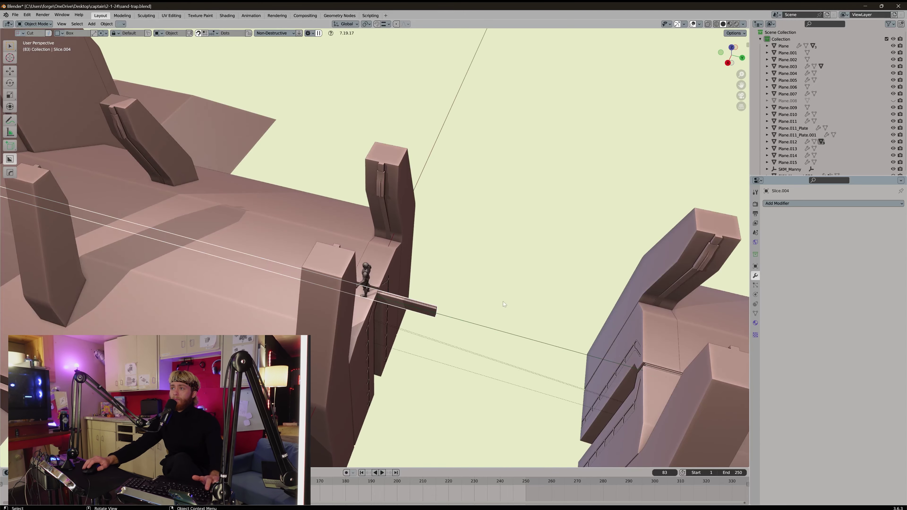
# - Slide the copied strip back about 8.3 ft along negative Y to fit its end into the block's front slot
pyautogui.moveTo(503, 301); pyautogui.dragTo(411, 258, button='middle')
pyautogui.scroll(4, 325, 254)
pyautogui.keyDown('shift'); pyautogui.moveTo(326, 253); pyautogui.dragTo(330, 233, button='middle'); pyautogui.keyUp('shift')
pyautogui.scroll(3, 306, 240)
pyautogui.scroll(-6, 329, 232)
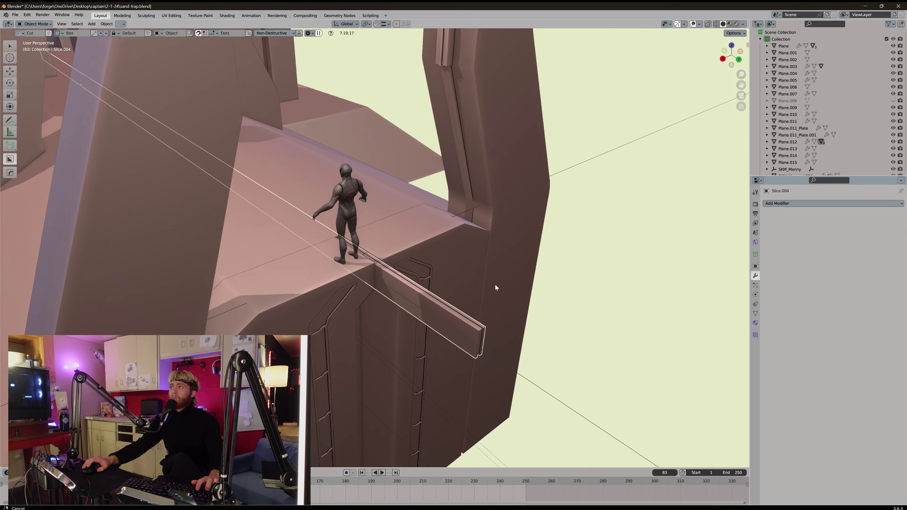
pyautogui.press('g')
pyautogui.press('y')
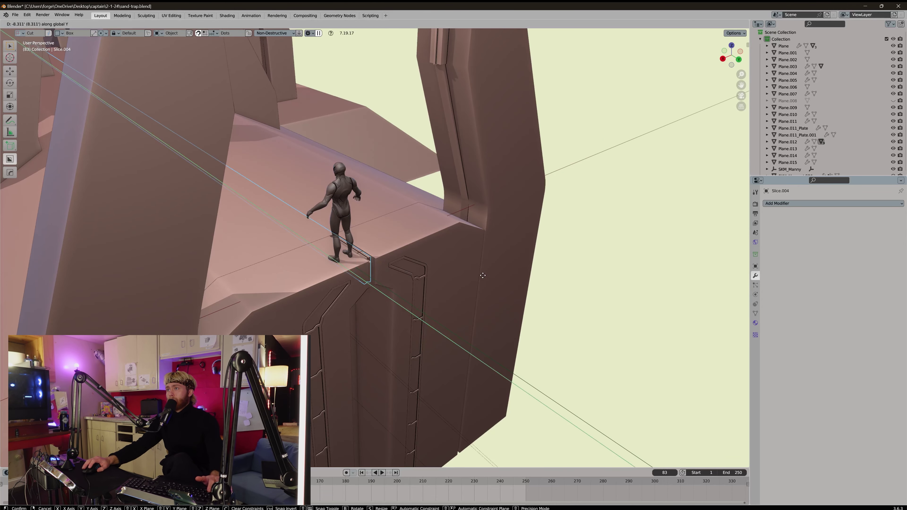
pyautogui.click(483, 275)
pyautogui.scroll(-2, 443, 267)
pyautogui.scroll(5, 443, 267)
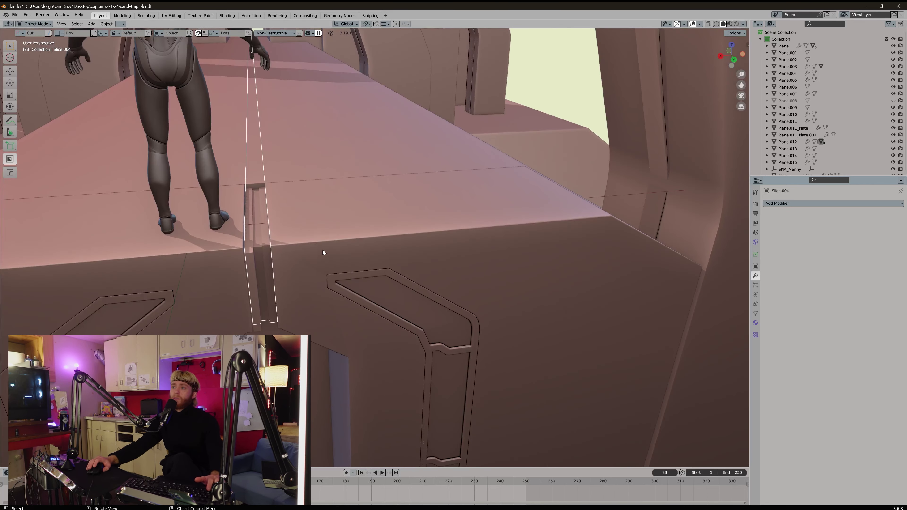